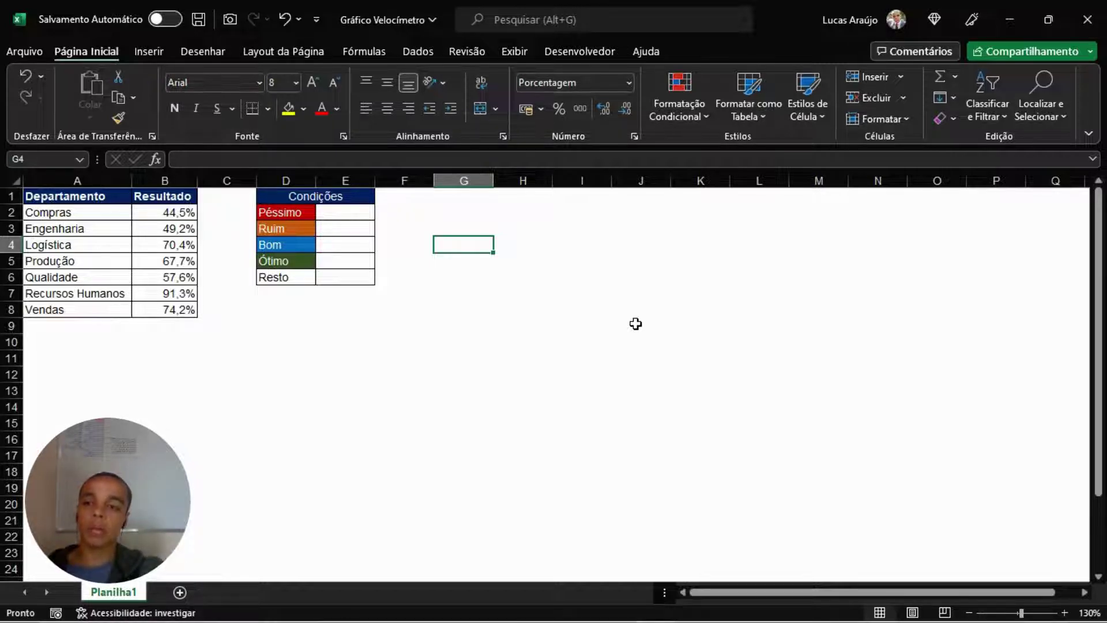
# Examine the departments and their percentages in the Departamento and Resultado table.
pyautogui.click(89, 185)
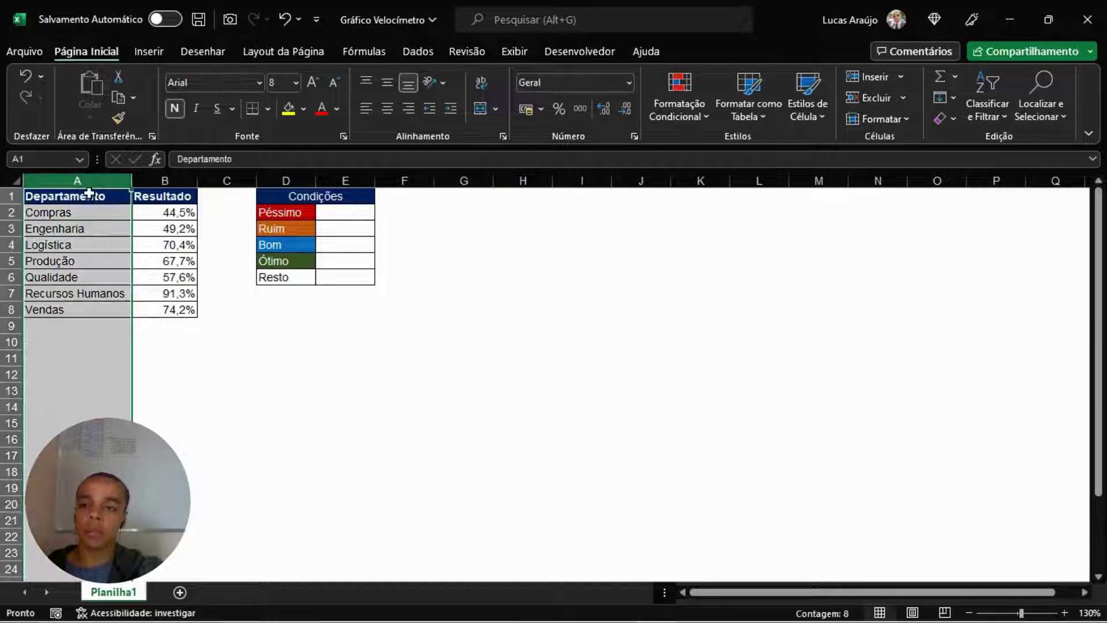
pyautogui.click(83, 212)
pyautogui.click(77, 231)
pyautogui.click(78, 276)
pyautogui.click(62, 298)
pyautogui.click(76, 311)
pyautogui.click(301, 387)
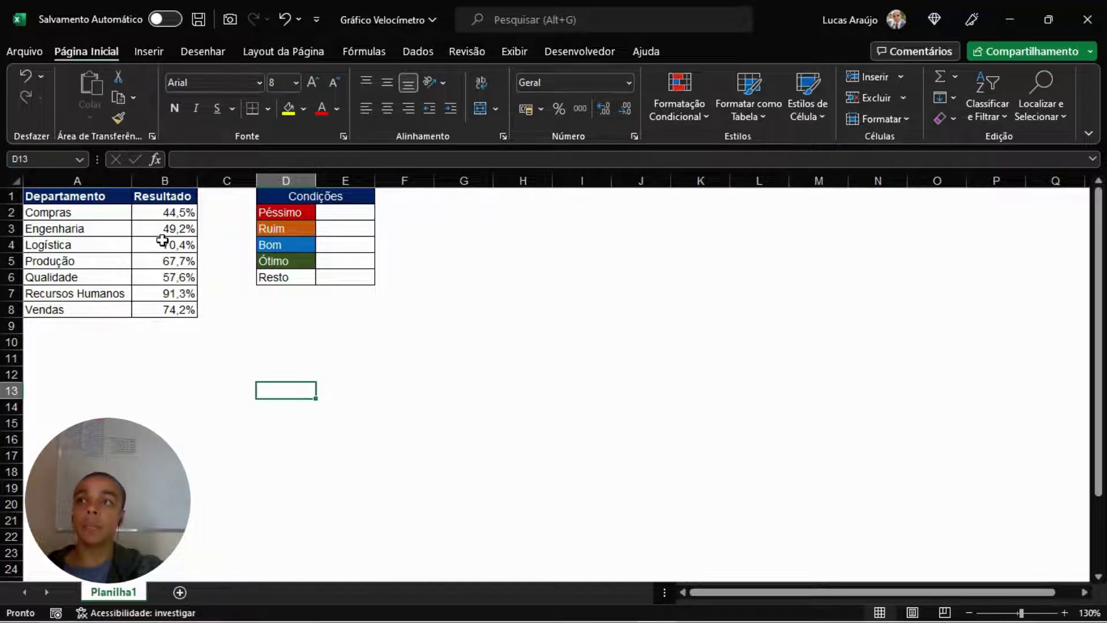
pyautogui.moveTo(188, 213); pyautogui.dragTo(183, 312)
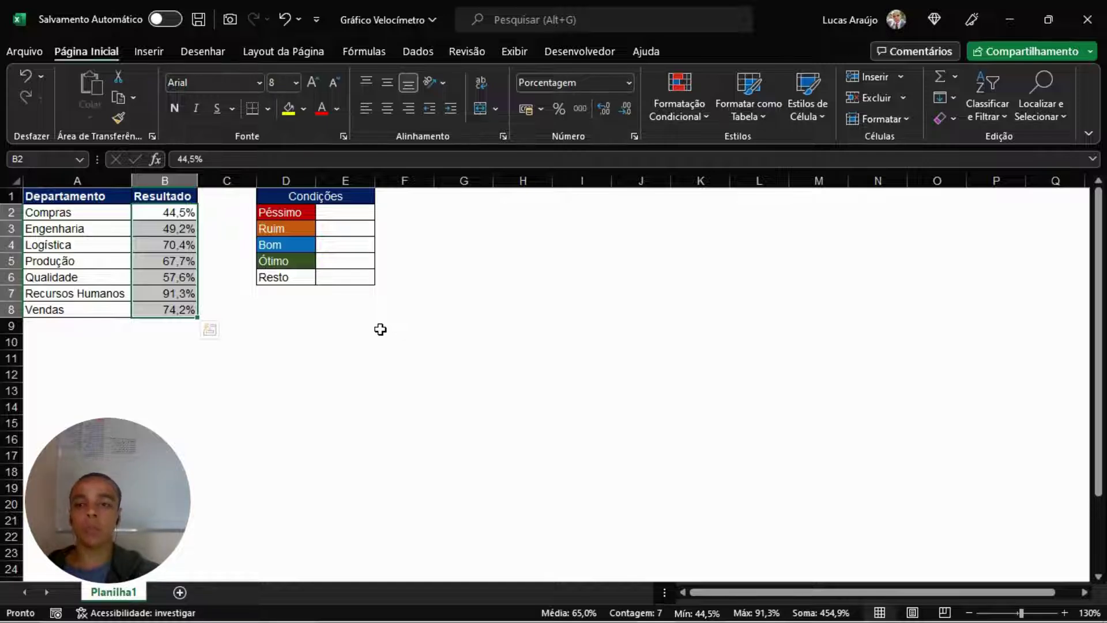
pyautogui.moveTo(105, 215); pyautogui.dragTo(144, 227)
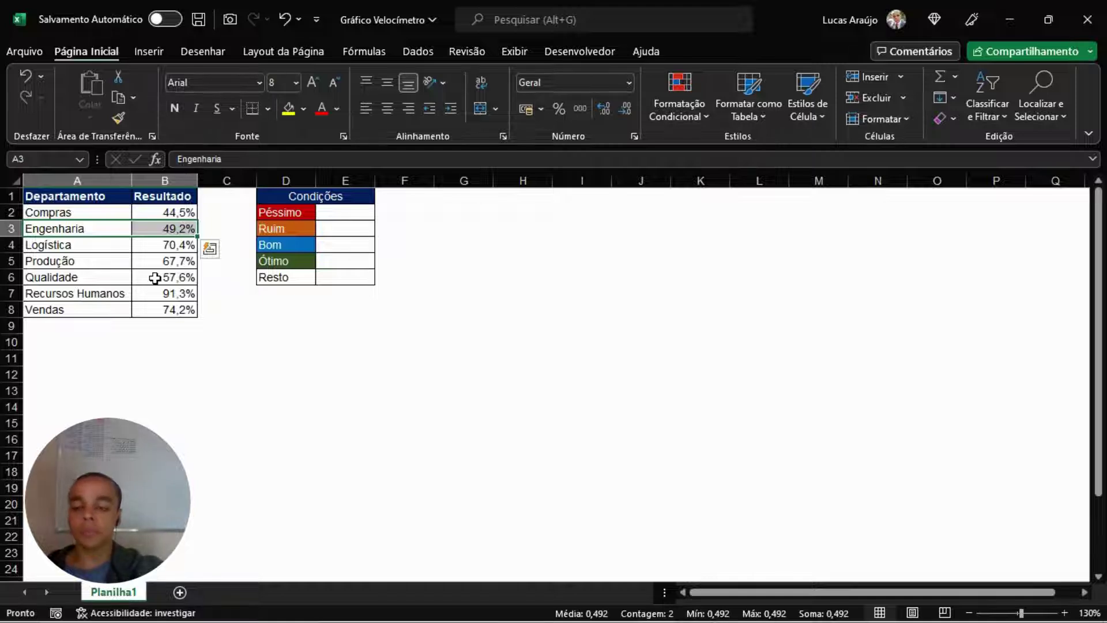
pyautogui.moveTo(119, 214); pyautogui.dragTo(176, 310)
pyautogui.click(104, 233)
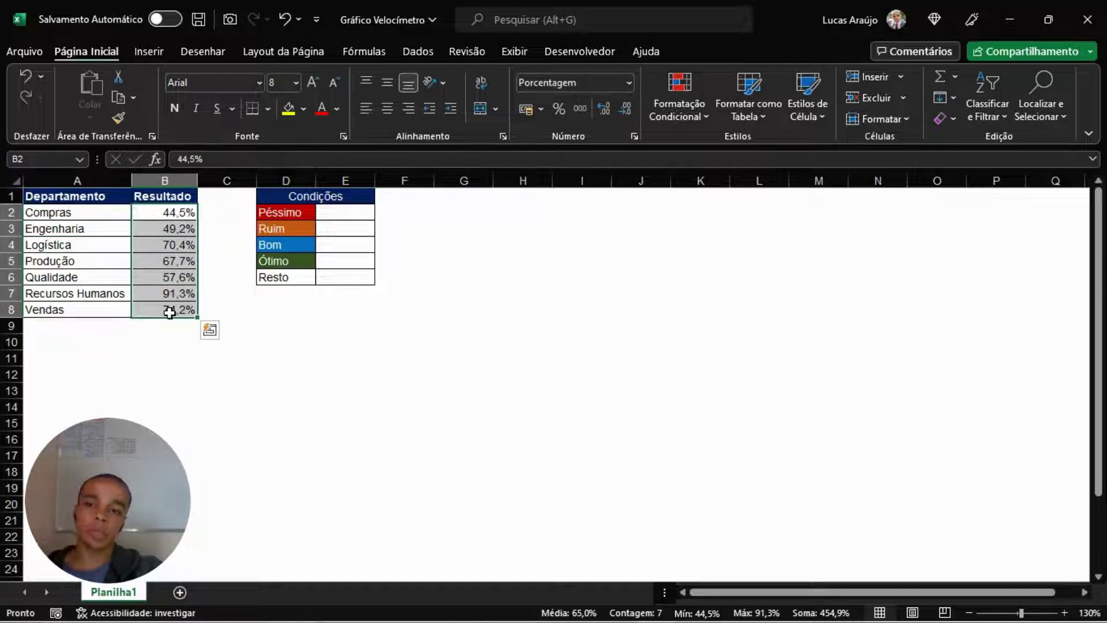
pyautogui.click(113, 212)
pyautogui.click(170, 213)
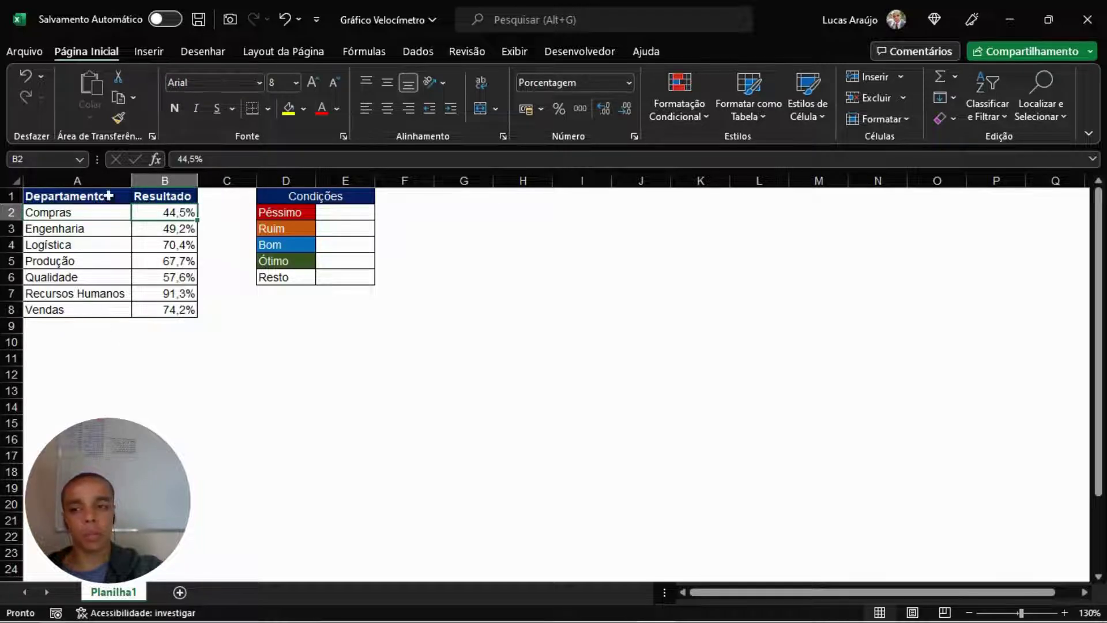
pyautogui.moveTo(114, 296); pyautogui.dragTo(173, 294)
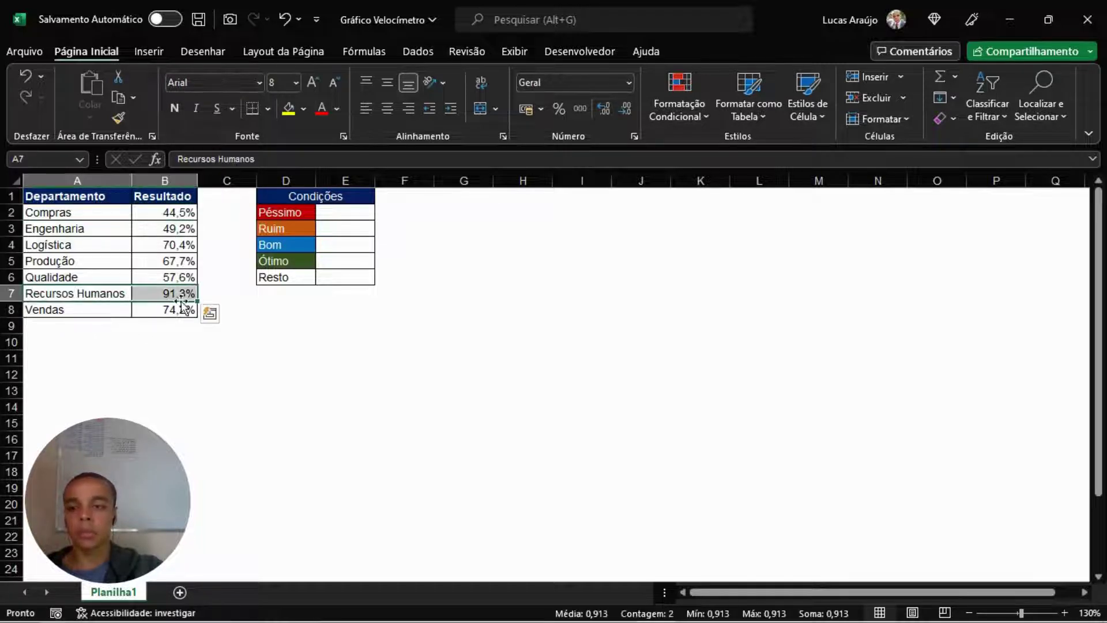
pyautogui.click(173, 295)
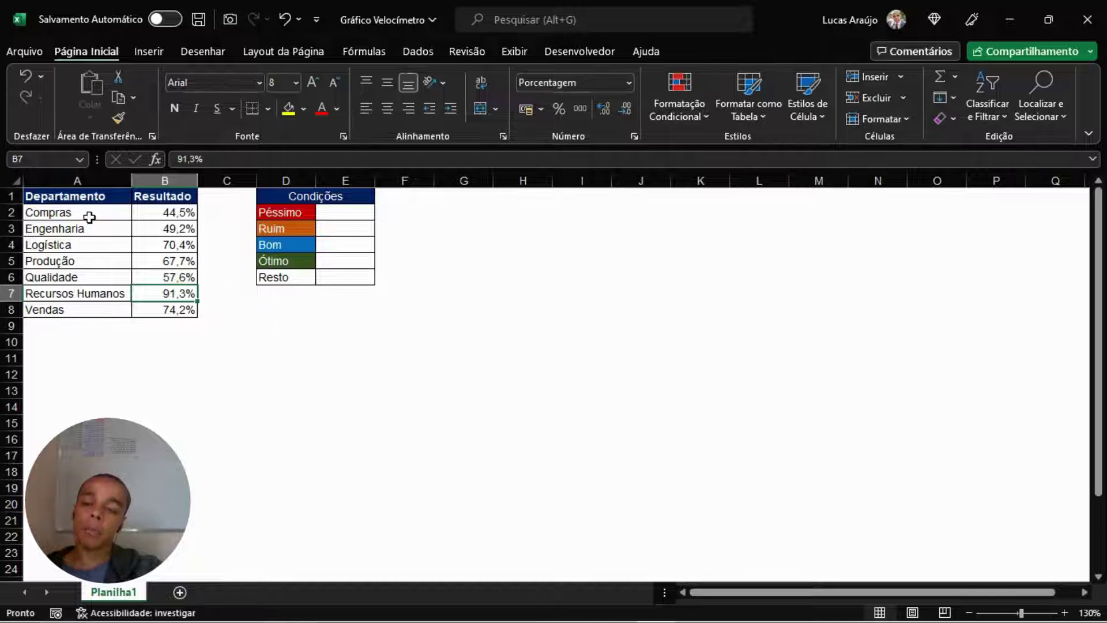
pyautogui.moveTo(102, 212); pyautogui.dragTo(144, 309)
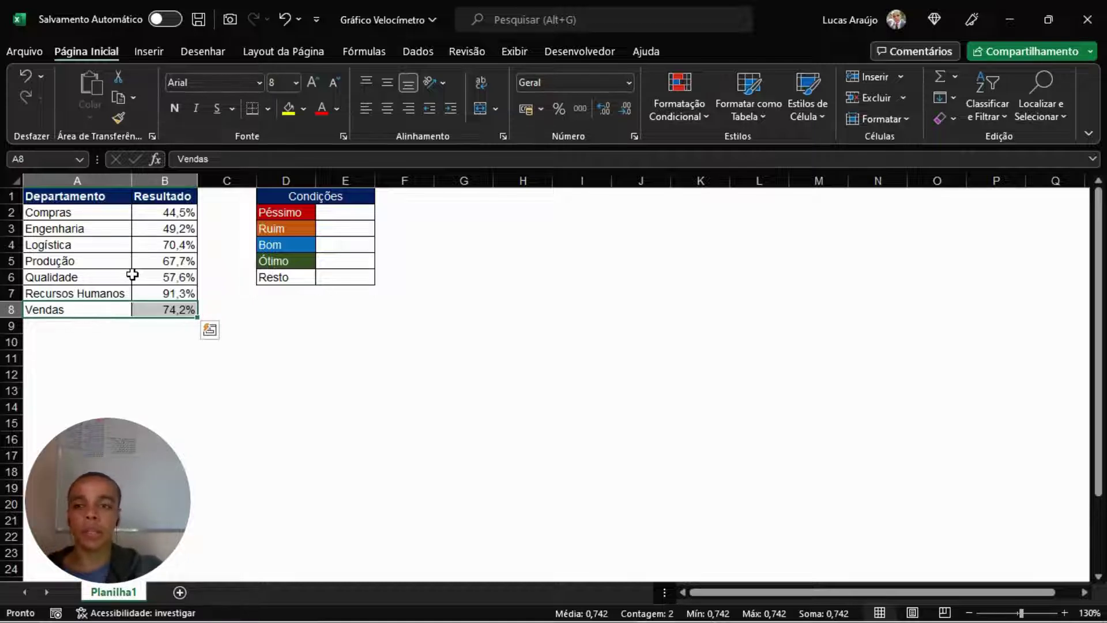
pyautogui.click(496, 276)
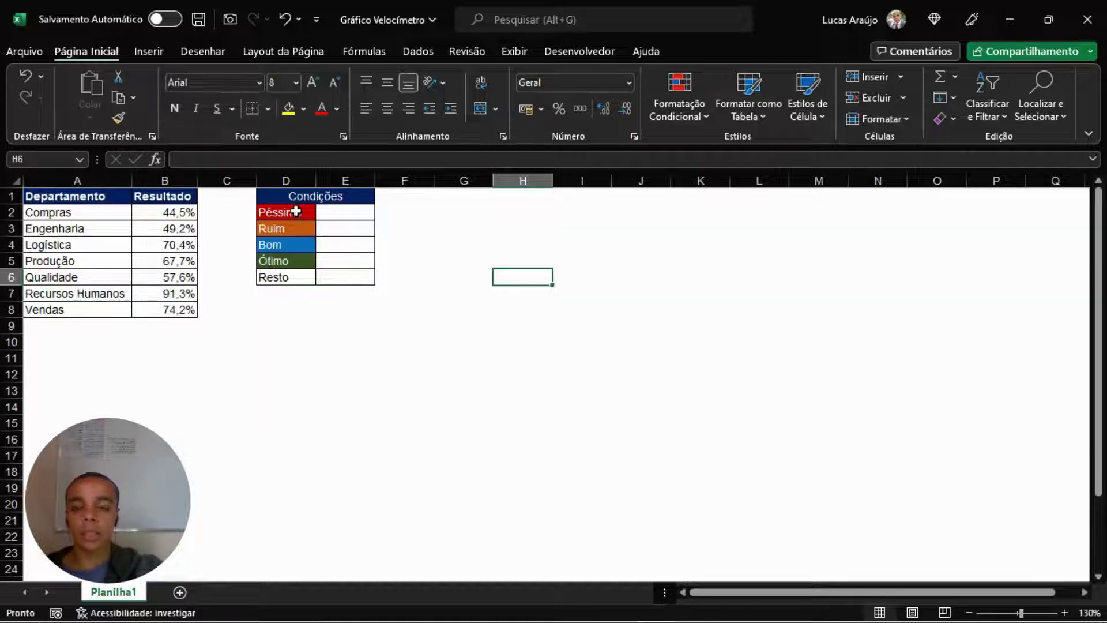
# Examine the rating categories in the Condições table, from Péssimo to Ótimo plus the Resto row, against the department results.
pyautogui.moveTo(344, 196); pyautogui.dragTo(340, 279)
pyautogui.click(528, 257)
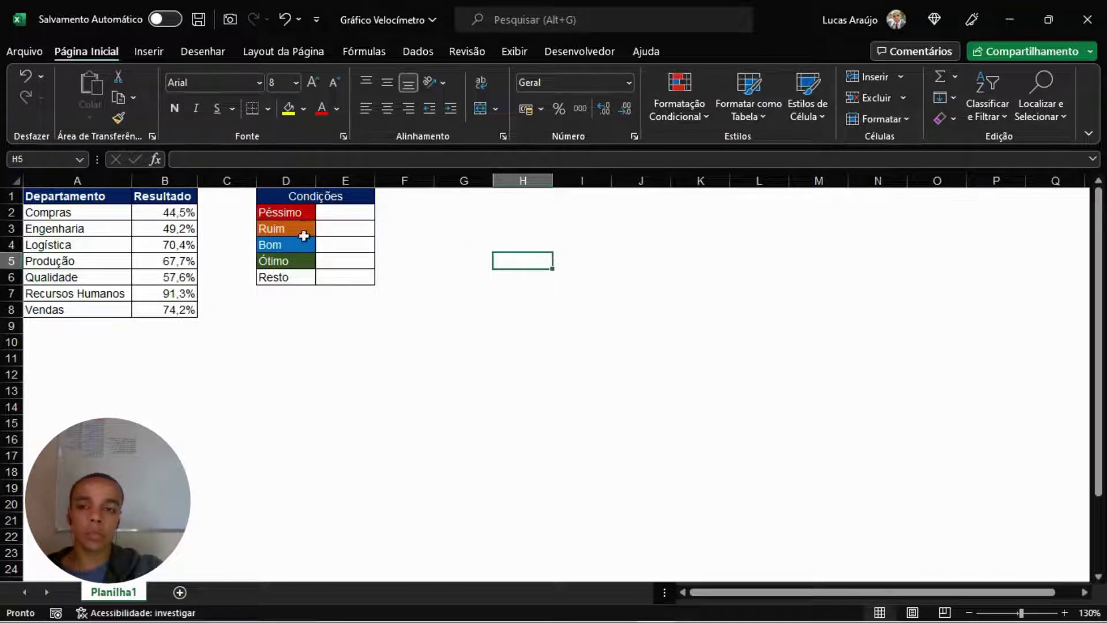
pyautogui.moveTo(299, 214); pyautogui.dragTo(302, 262)
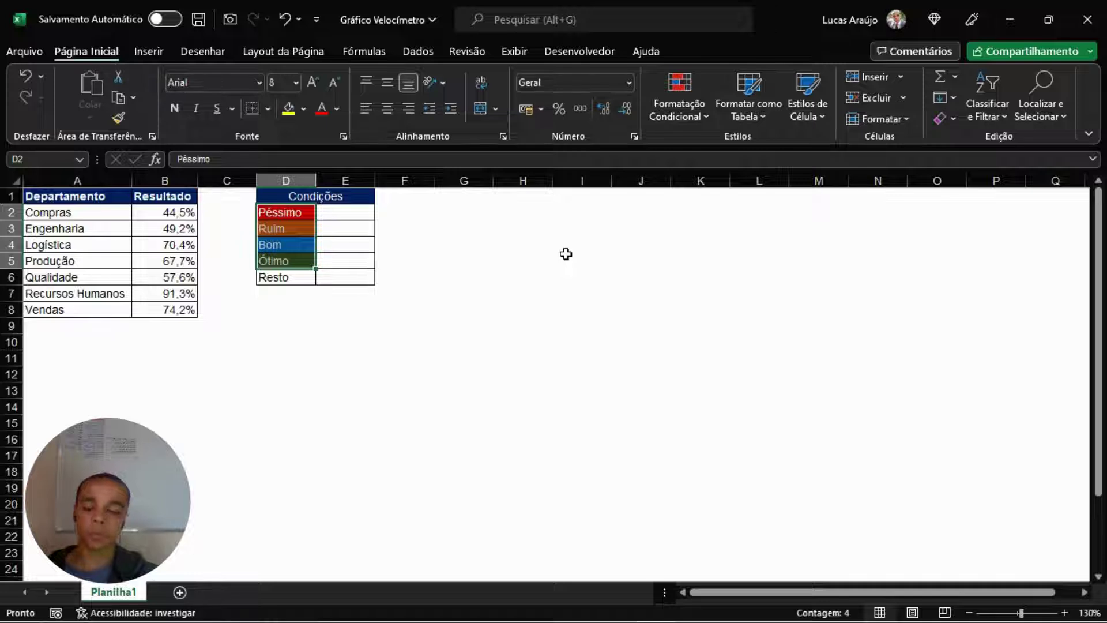
pyautogui.click(288, 282)
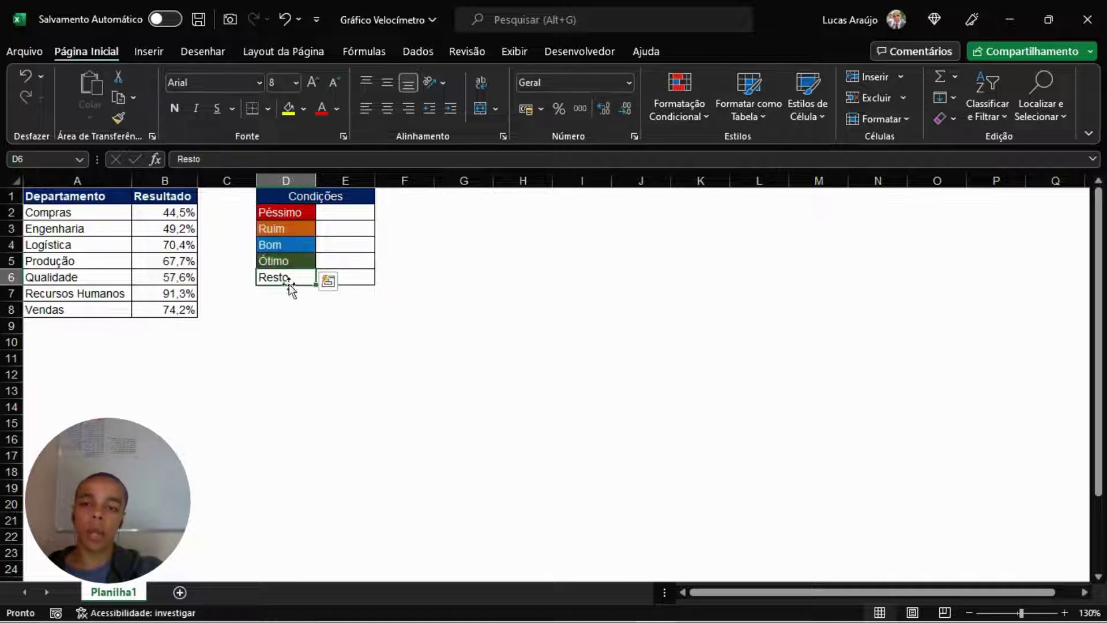
pyautogui.moveTo(303, 280); pyautogui.dragTo(339, 285)
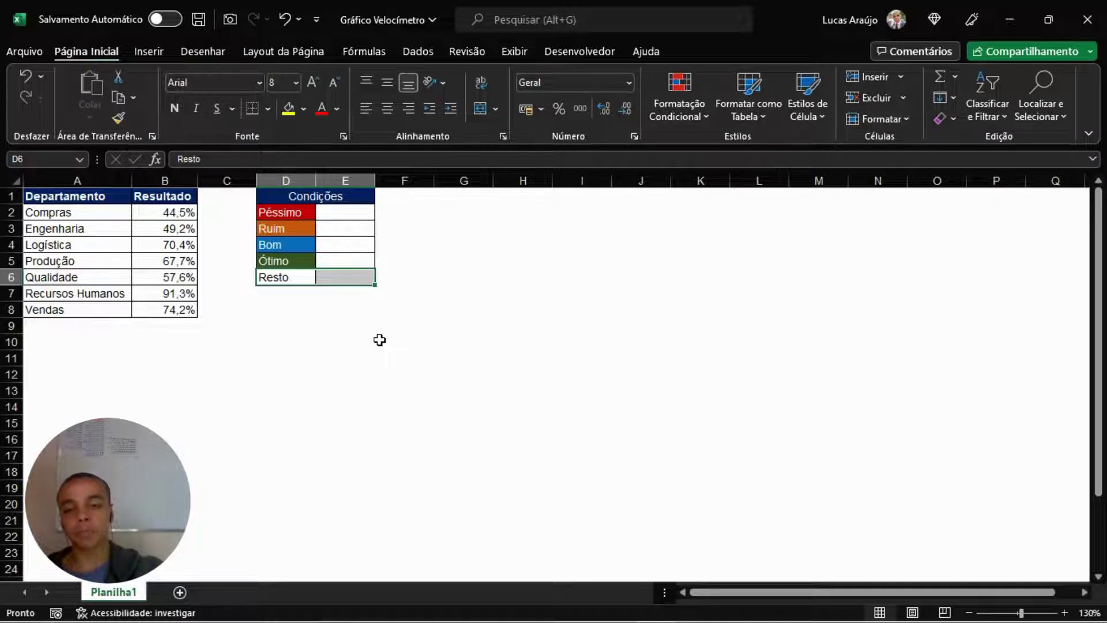
pyautogui.click(681, 295)
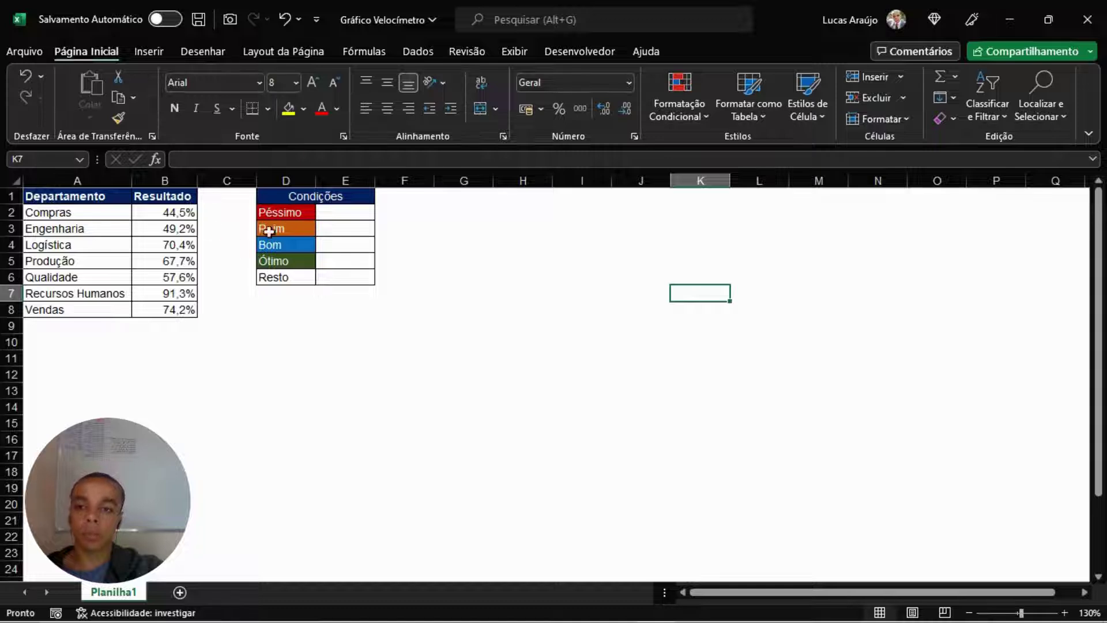
pyautogui.moveTo(68, 210); pyautogui.dragTo(163, 305)
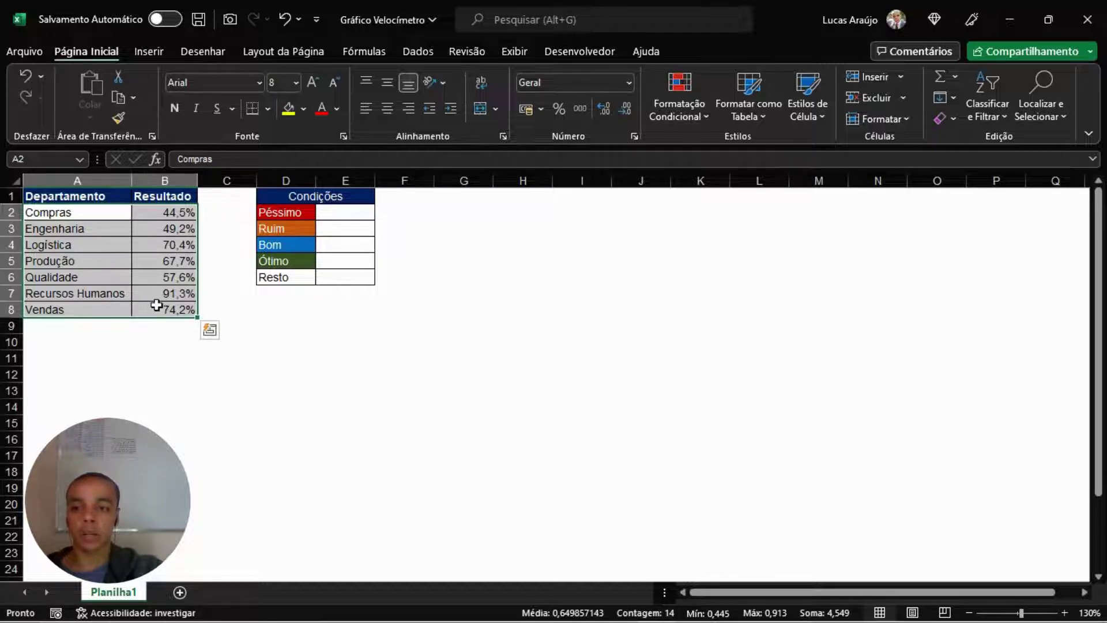
pyautogui.click(372, 326)
pyautogui.click(346, 209)
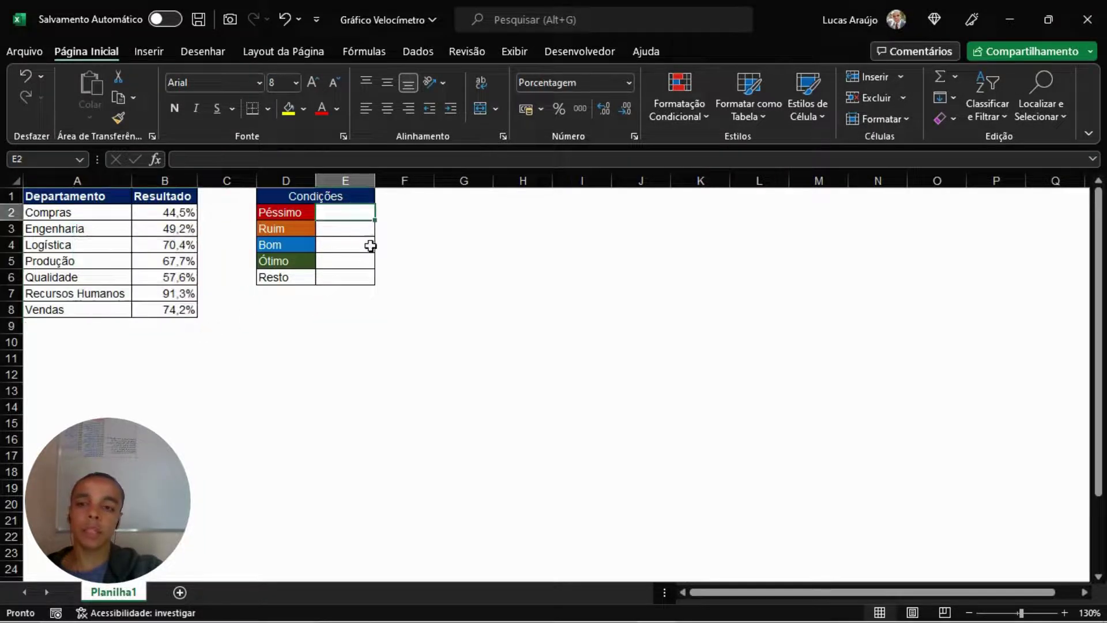
pyautogui.click(288, 230)
pyautogui.click(351, 232)
pyautogui.click(286, 231)
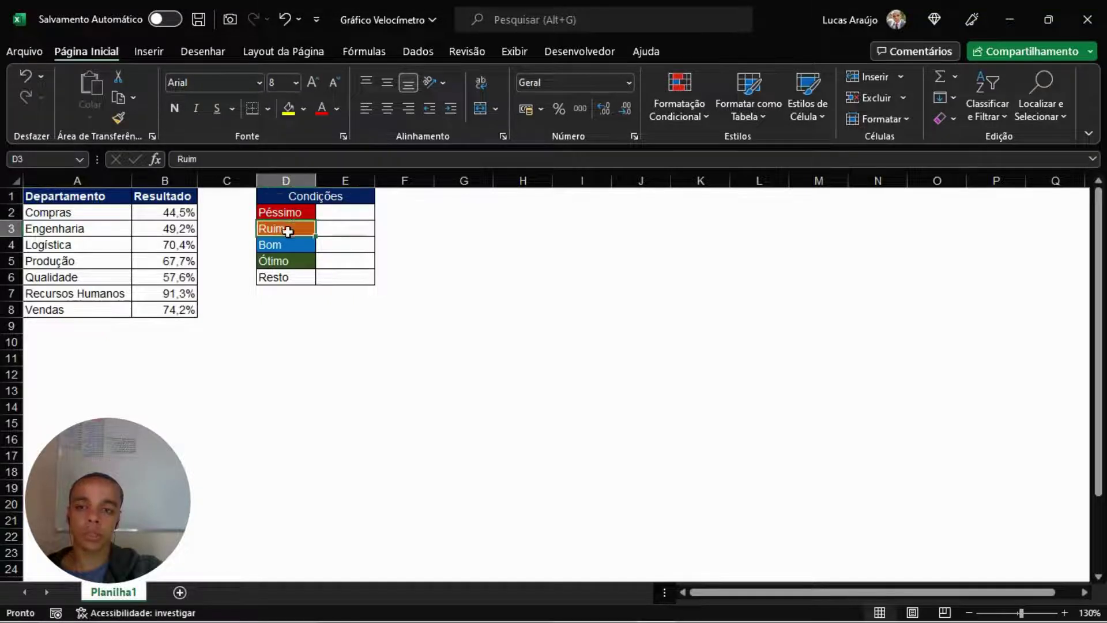
pyautogui.click(296, 214)
pyautogui.moveTo(296, 215); pyautogui.dragTo(291, 259)
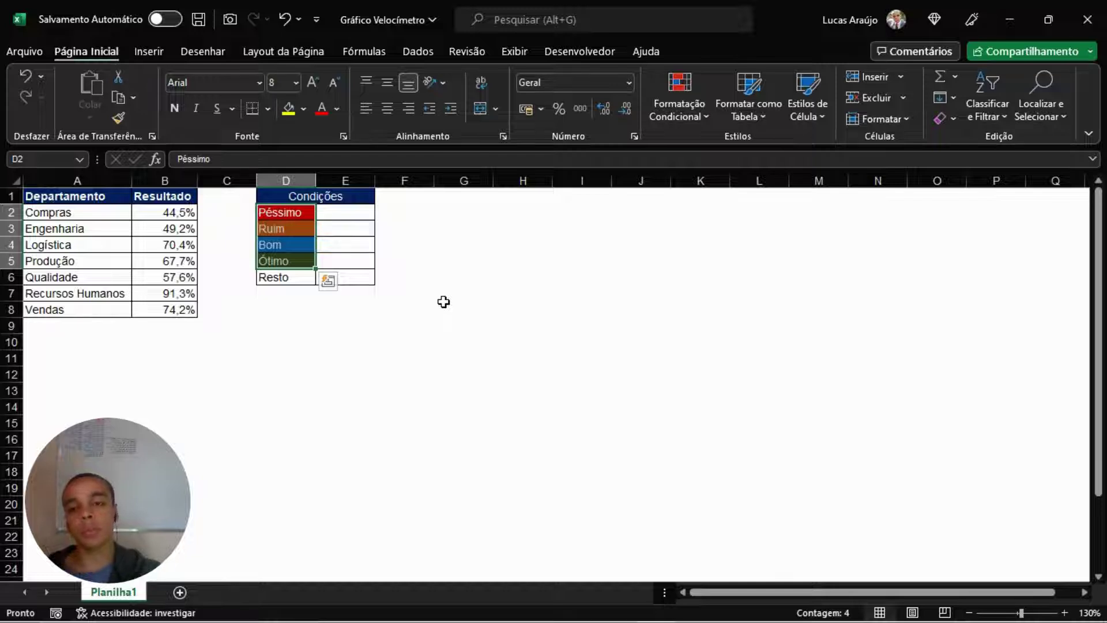
pyautogui.click(303, 278)
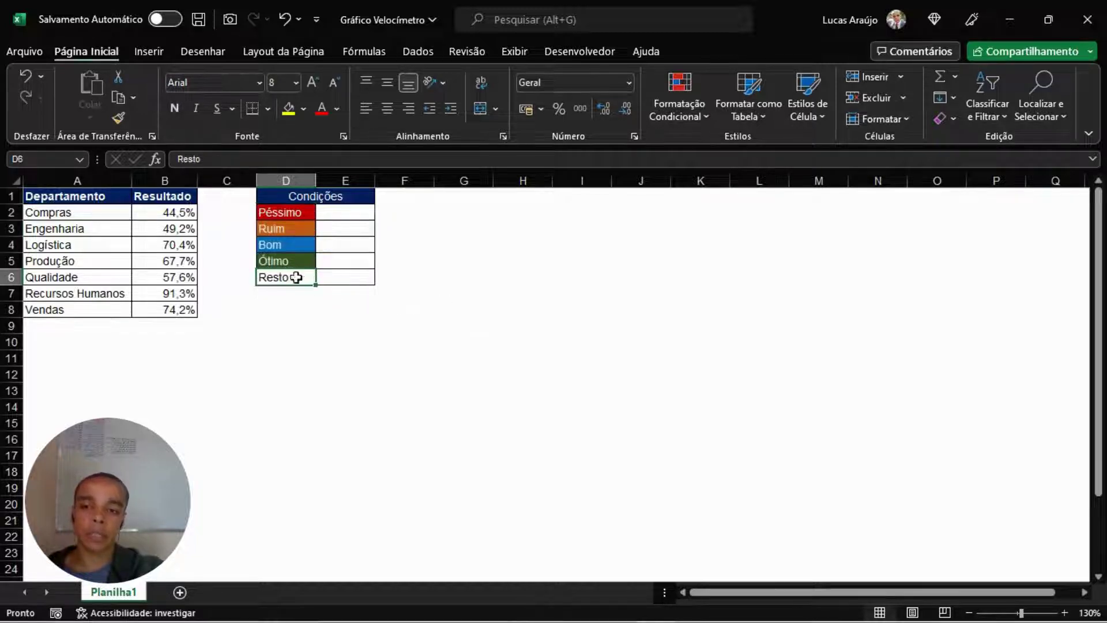
pyautogui.moveTo(298, 281); pyautogui.dragTo(363, 286)
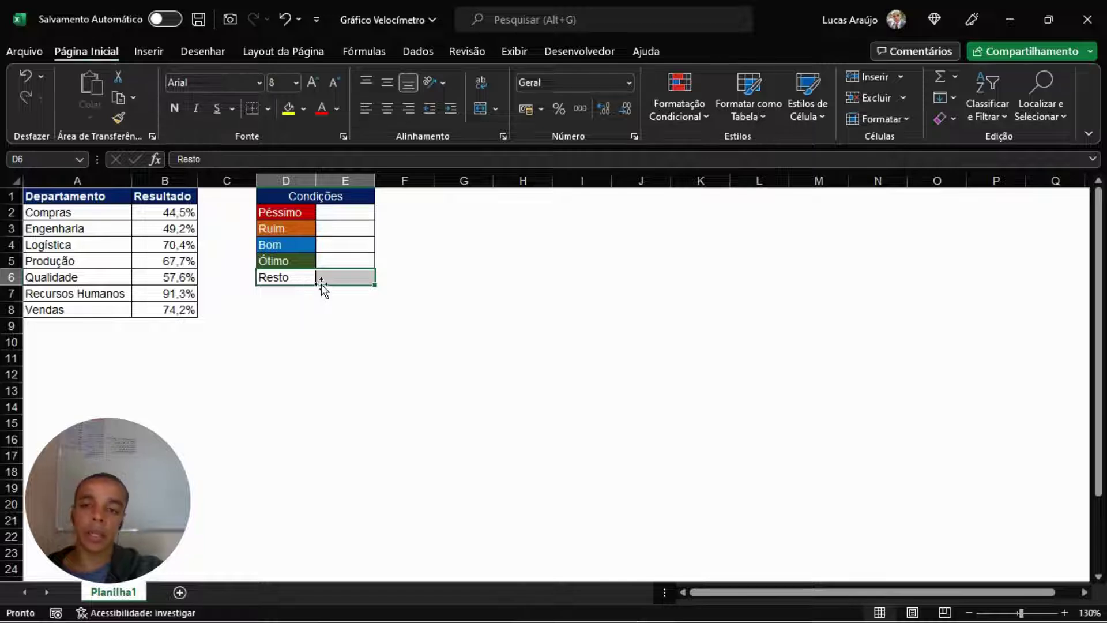
pyautogui.moveTo(299, 217); pyautogui.dragTo(296, 259)
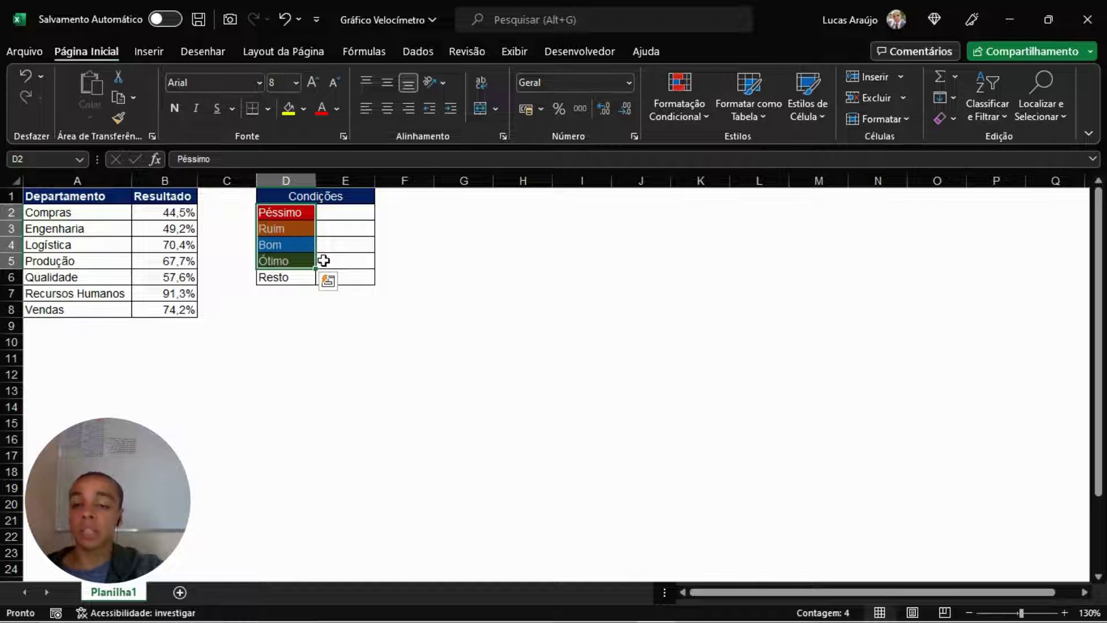
# Enter 50% as the value for Péssimo in the Condições table.
pyautogui.click(361, 216)
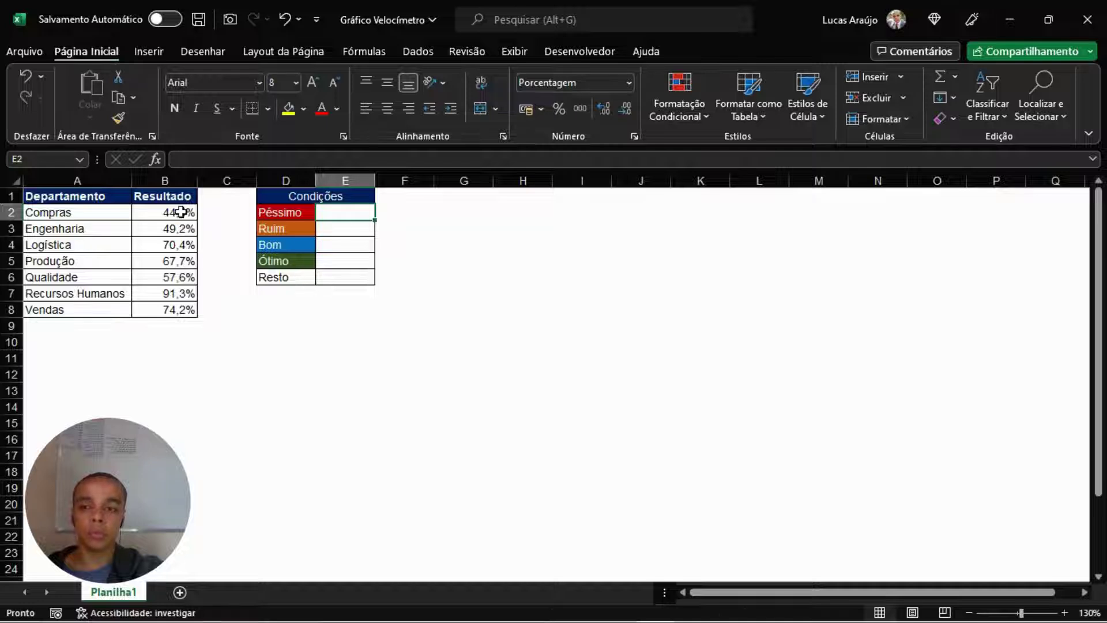
pyautogui.moveTo(181, 213); pyautogui.dragTo(188, 306)
pyautogui.moveTo(179, 213); pyautogui.dragTo(188, 310)
pyautogui.click(337, 212)
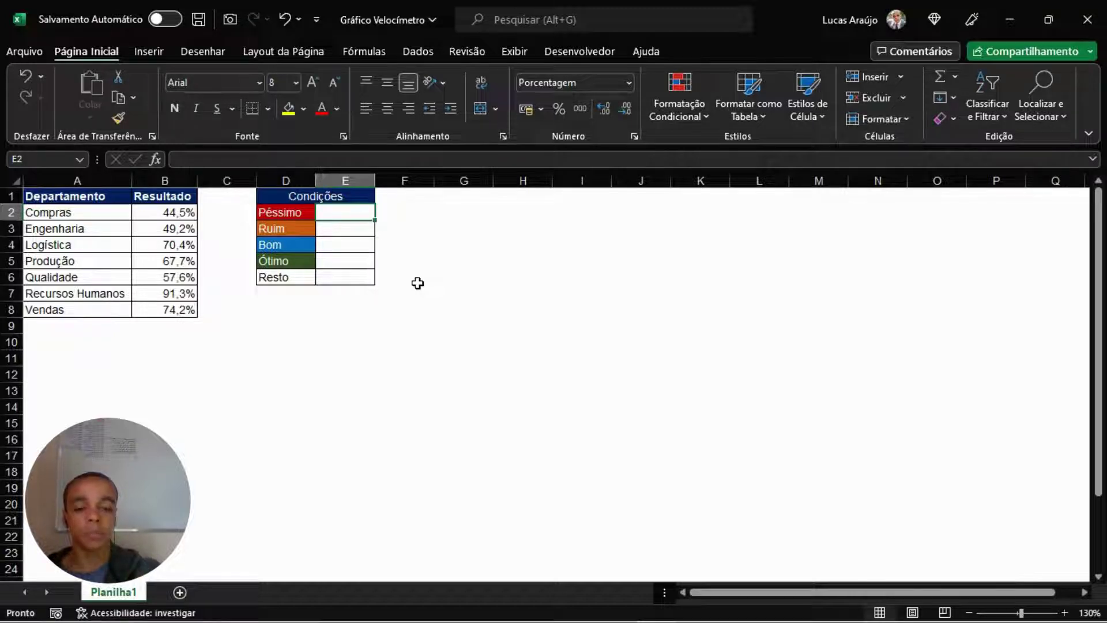
pyautogui.write('50')
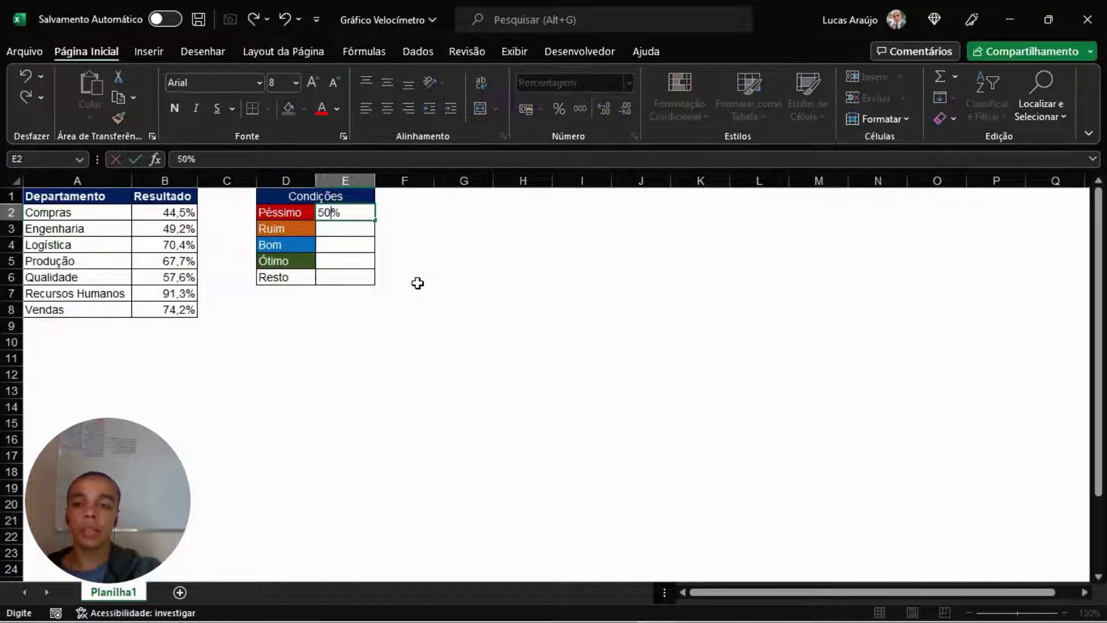
pyautogui.press('Return')
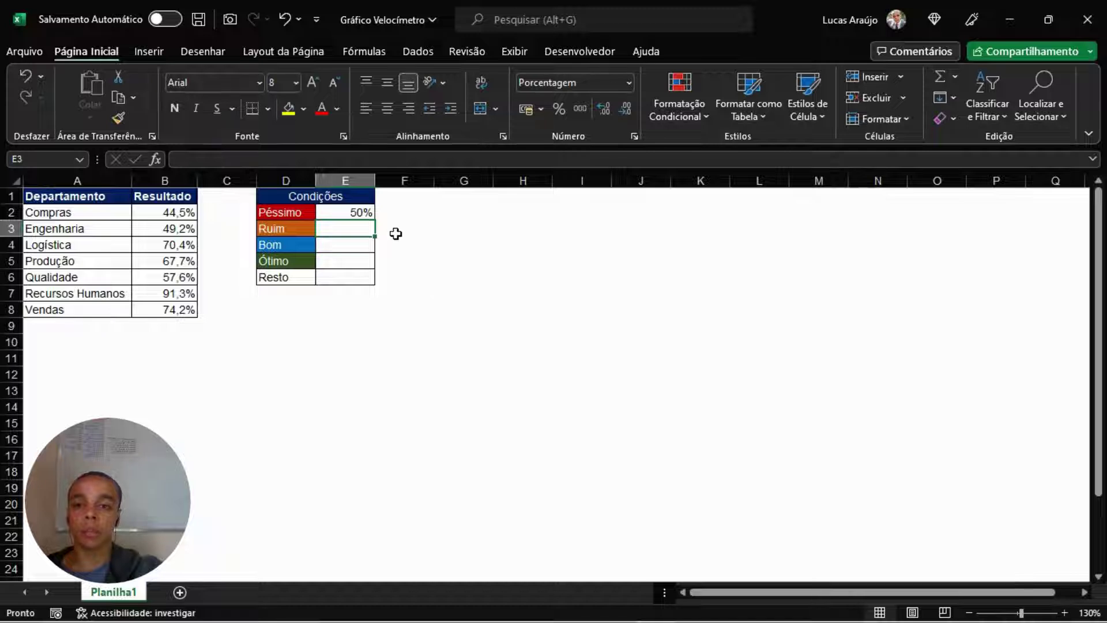
pyautogui.click(334, 217)
pyautogui.click(295, 215)
pyautogui.click(368, 213)
pyautogui.click(311, 214)
pyautogui.click(370, 213)
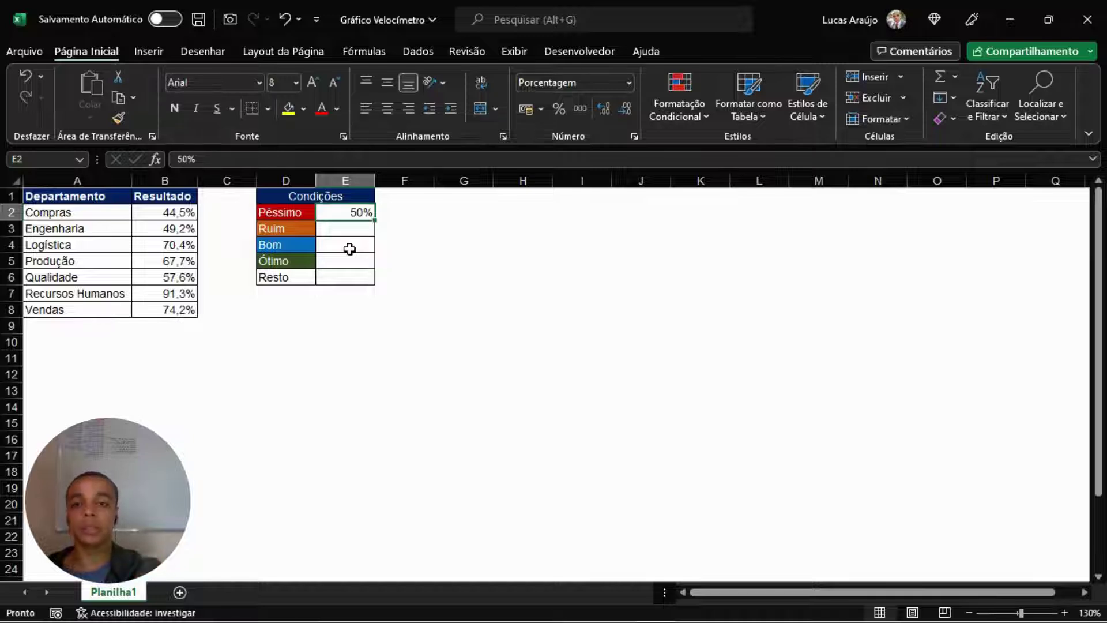
# Fill in the remaining rating values in the Condições table: 20% for Ruim, 20% for Bom and 10% for Ótimo.
pyautogui.click(365, 230)
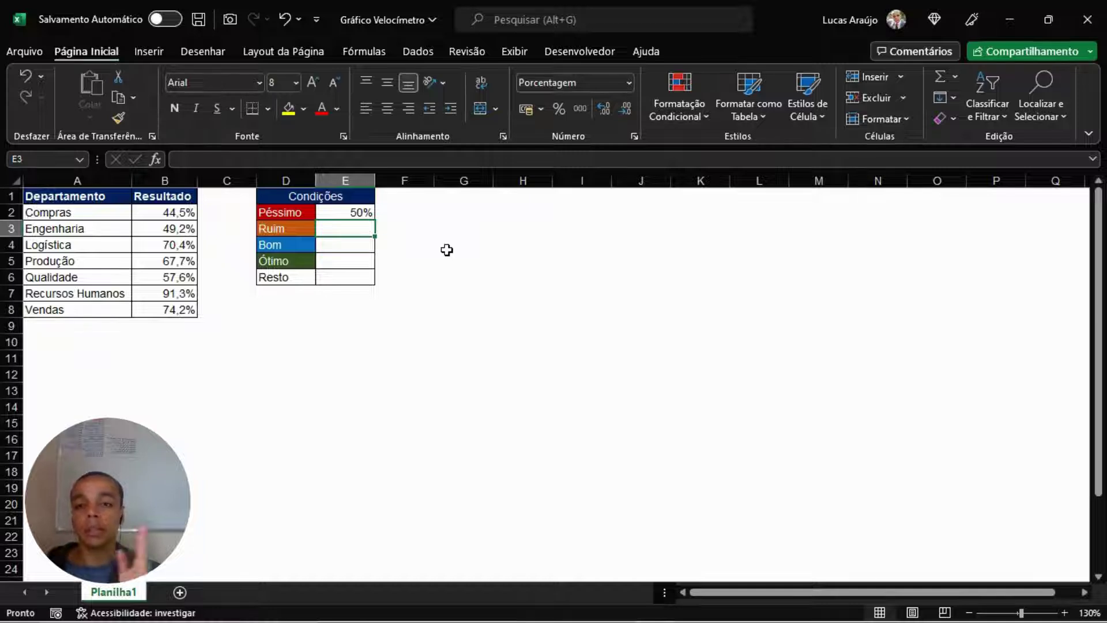
pyautogui.write('20')
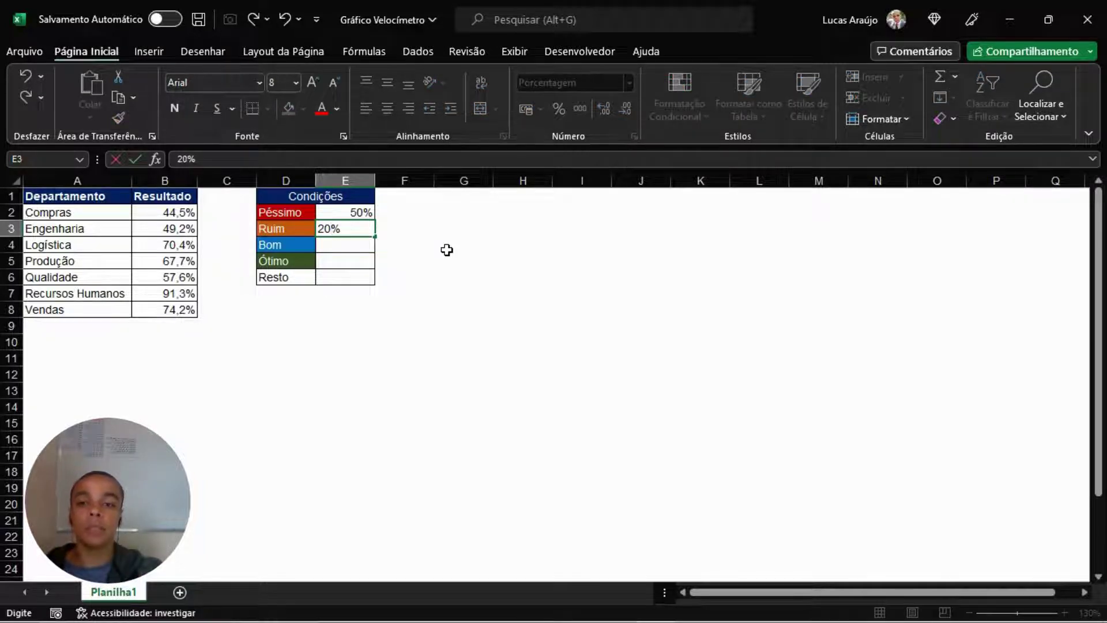
pyautogui.press('Return')
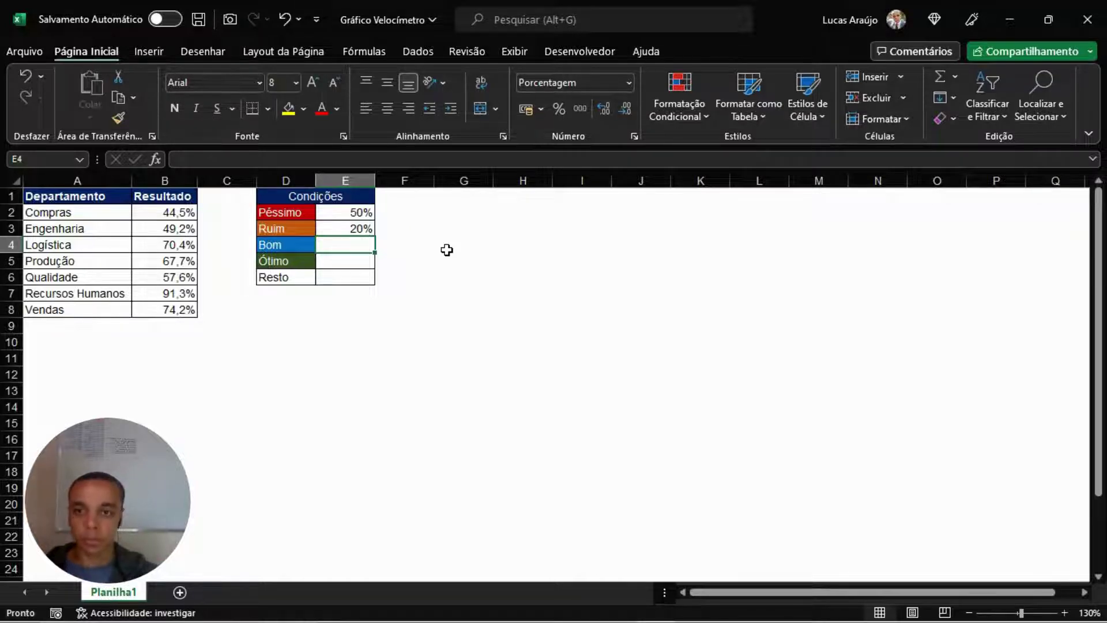
pyautogui.write('20')
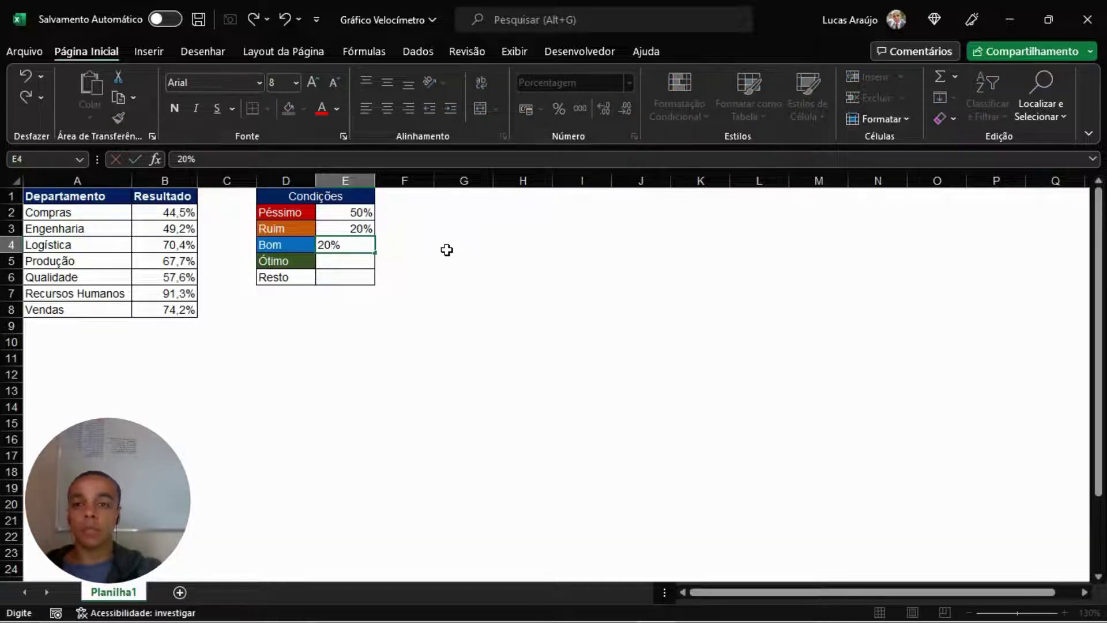
pyautogui.press('Return')
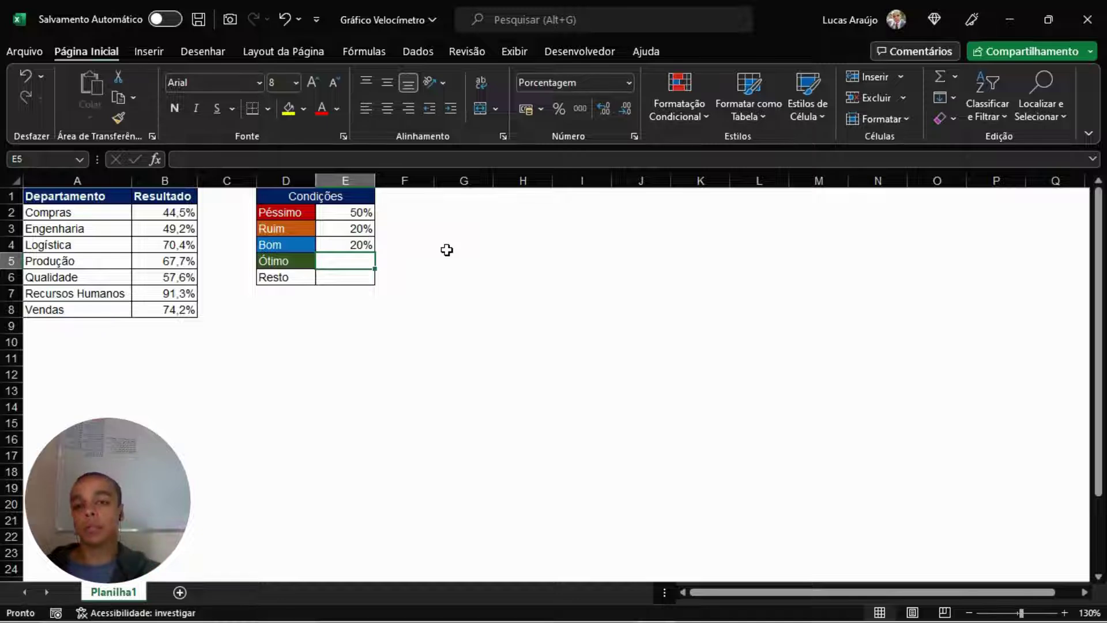
pyautogui.write('10')
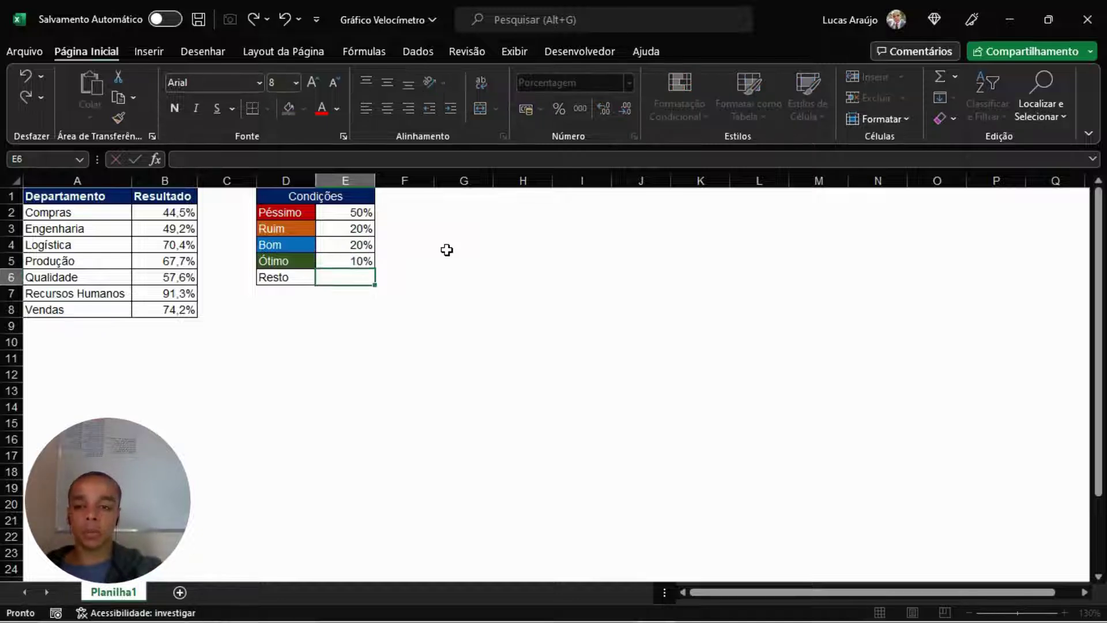
pyautogui.press('Return')
pyautogui.press('Up')
pyautogui.press('Up')
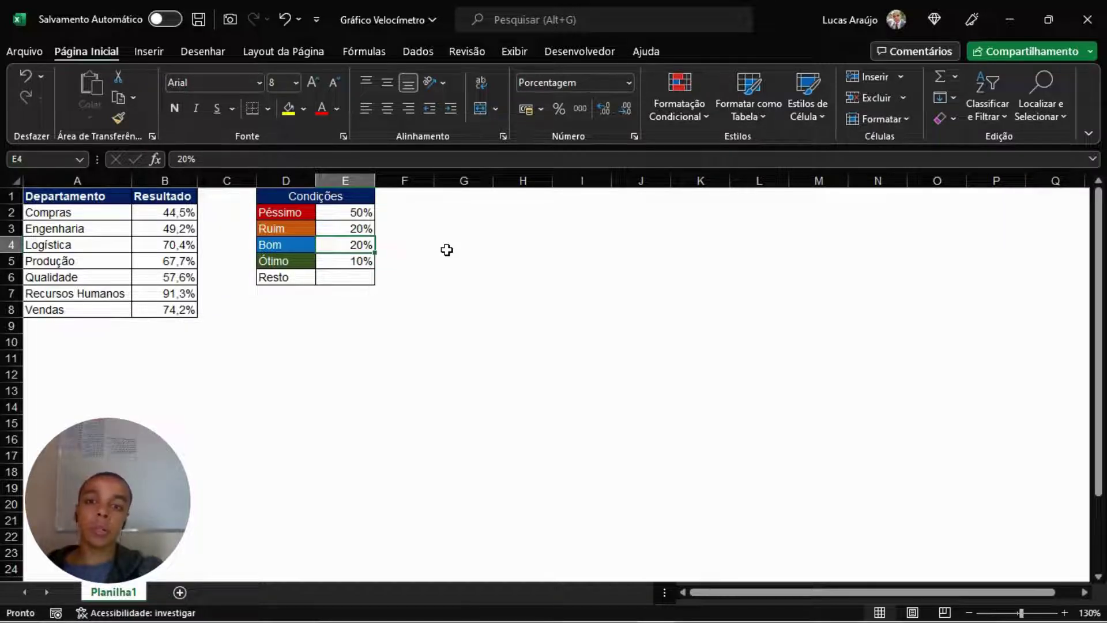
pyautogui.click(346, 275)
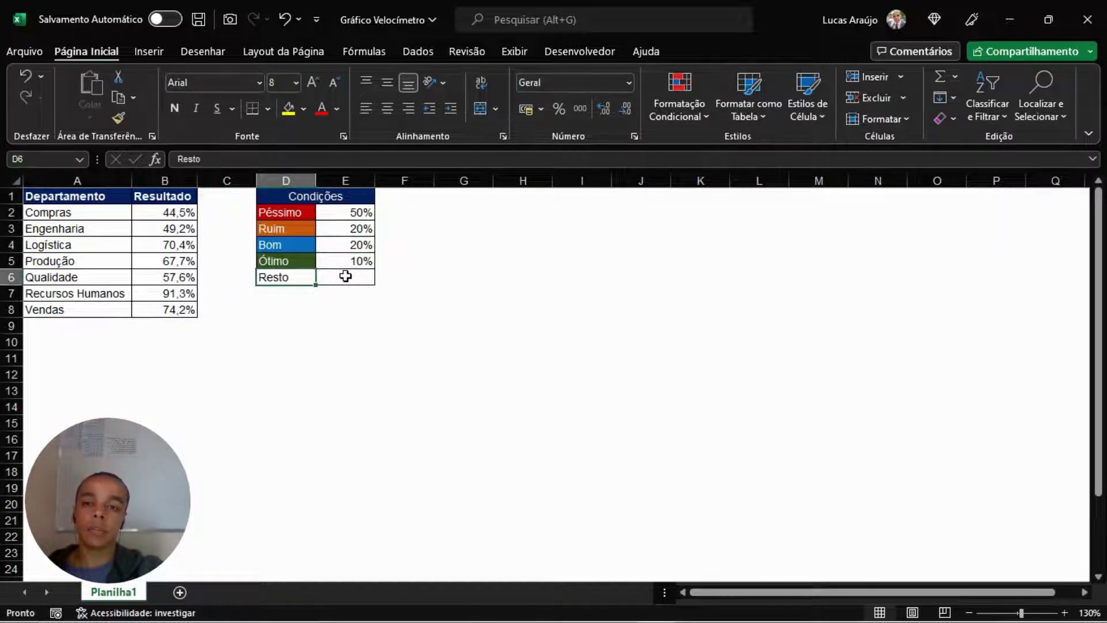
# Review the percentages assigned to Péssimo, Ruim, Bom and Ótimo in the Condições table.
pyautogui.click(522, 264)
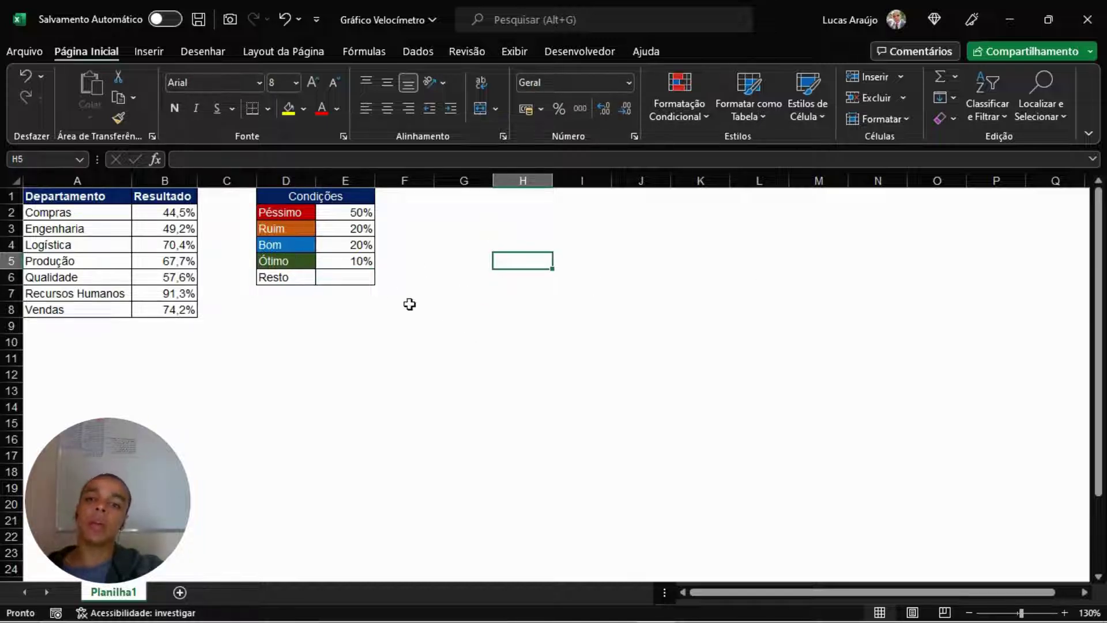
pyautogui.click(350, 217)
pyautogui.click(356, 227)
pyautogui.click(359, 246)
pyautogui.click(361, 262)
pyautogui.click(361, 216)
pyautogui.click(362, 230)
pyautogui.click(362, 244)
pyautogui.click(364, 261)
pyautogui.click(502, 267)
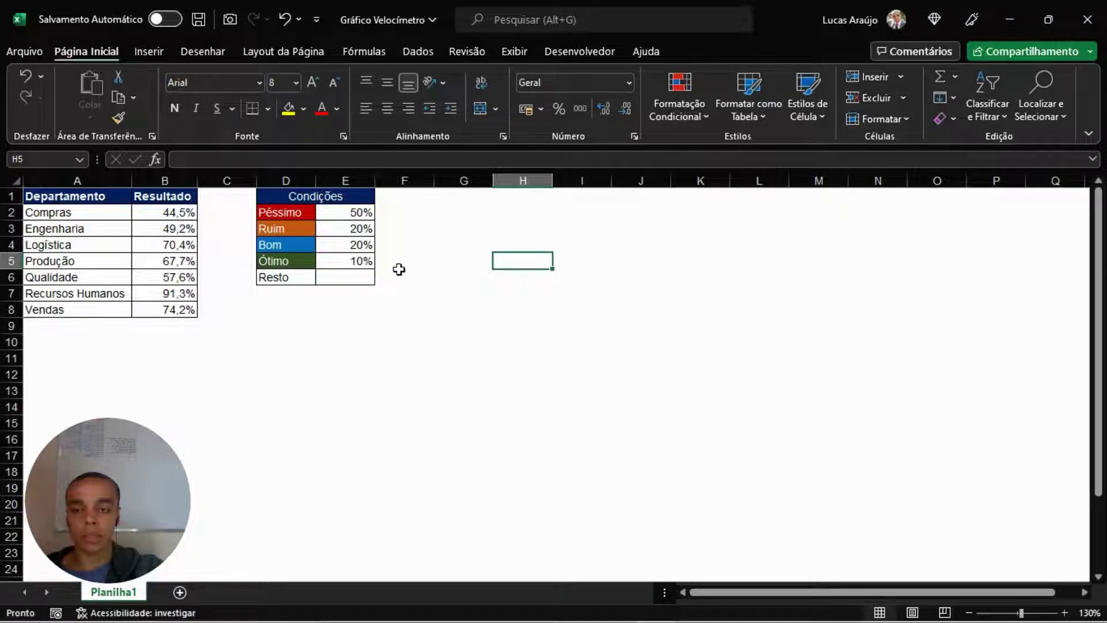
# Insert a doughnut chart from the Péssimo to Ótimo rows of the Condições table and place it beside the table.
pyautogui.moveTo(301, 219); pyautogui.dragTo(345, 265)
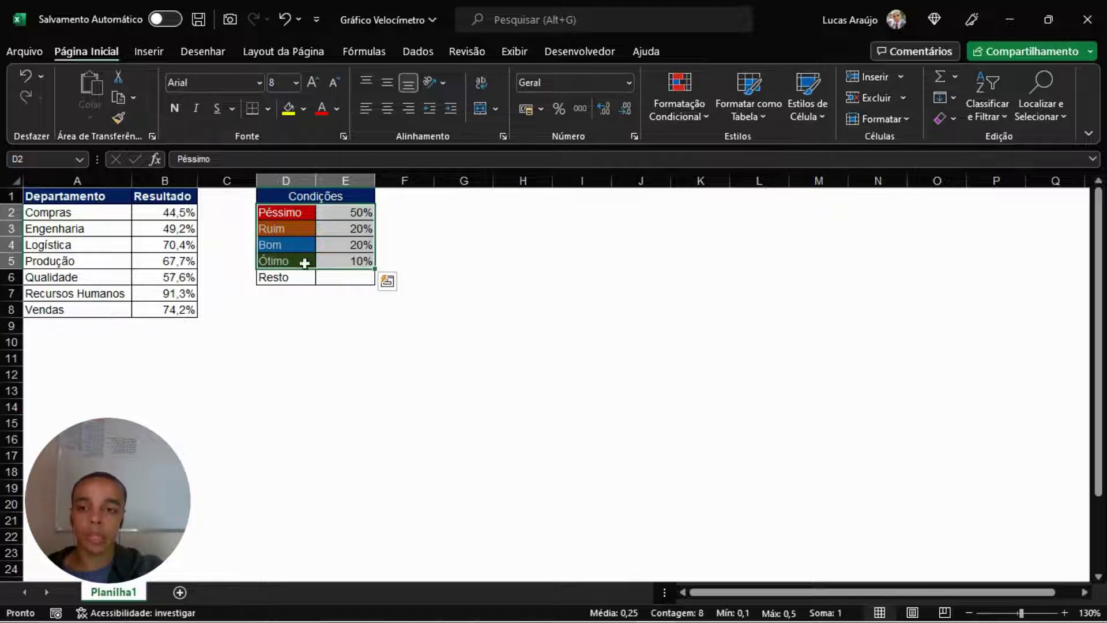
pyautogui.click(298, 211)
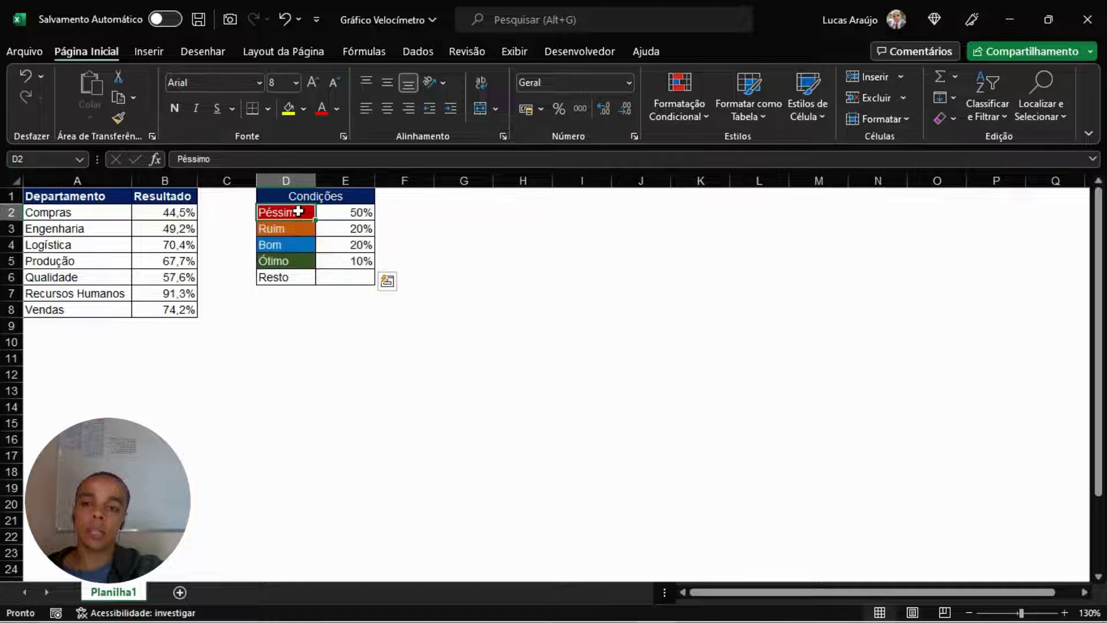
pyautogui.moveTo(299, 212); pyautogui.dragTo(345, 262)
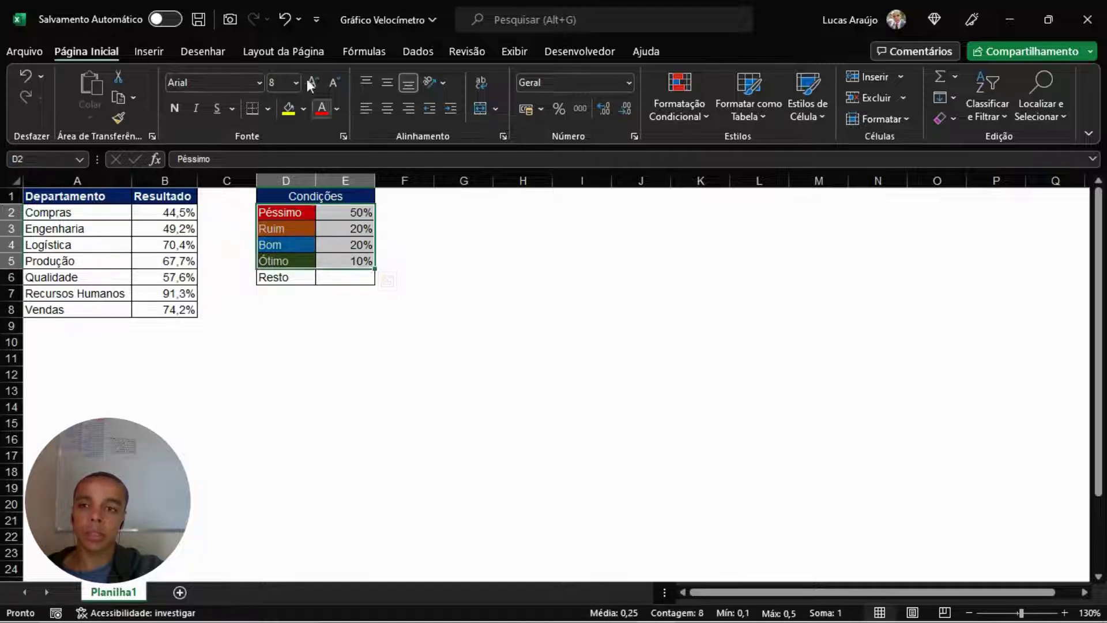
pyautogui.click(143, 50)
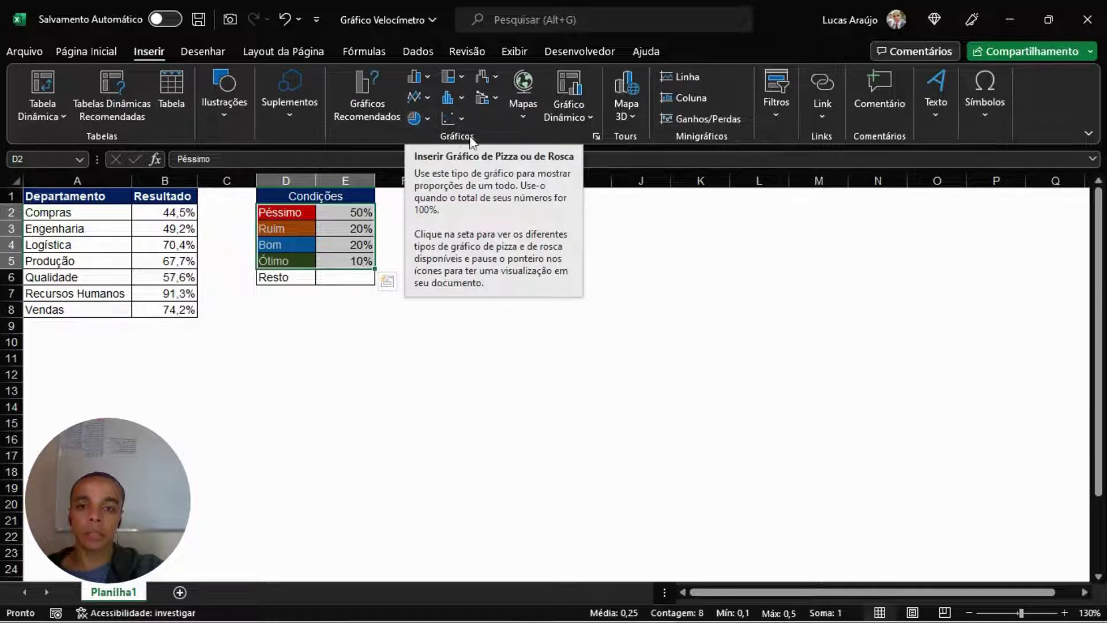
pyautogui.click(421, 119)
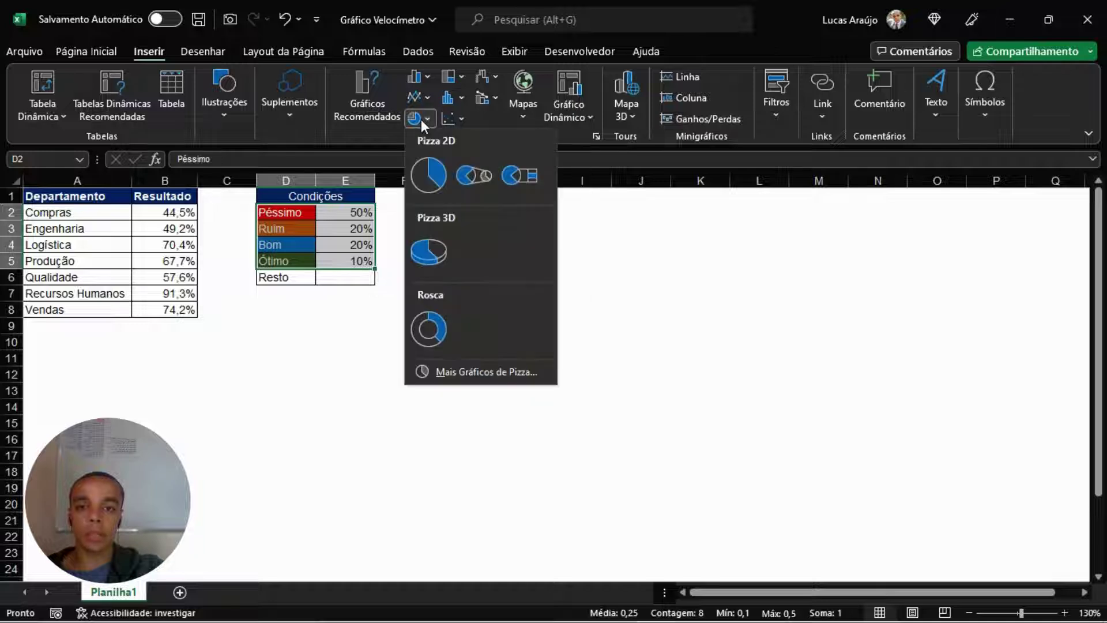
pyautogui.click(426, 327)
pyautogui.moveTo(634, 269); pyautogui.dragTo(790, 231)
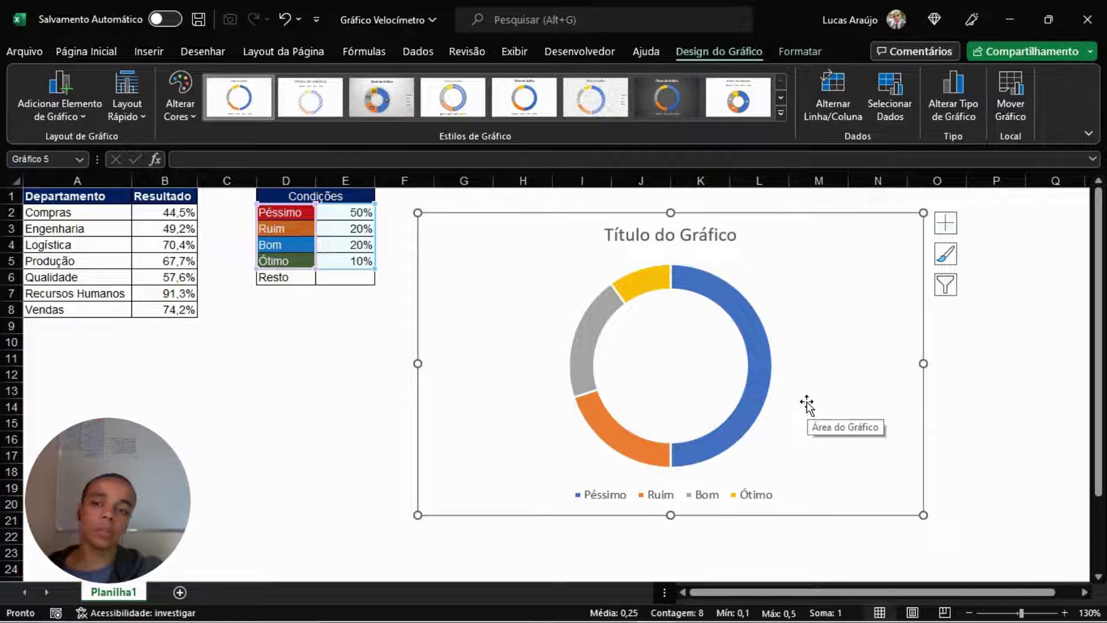
# Examine the Resto row of the Condições table against the doughnut chart.
pyautogui.click(298, 282)
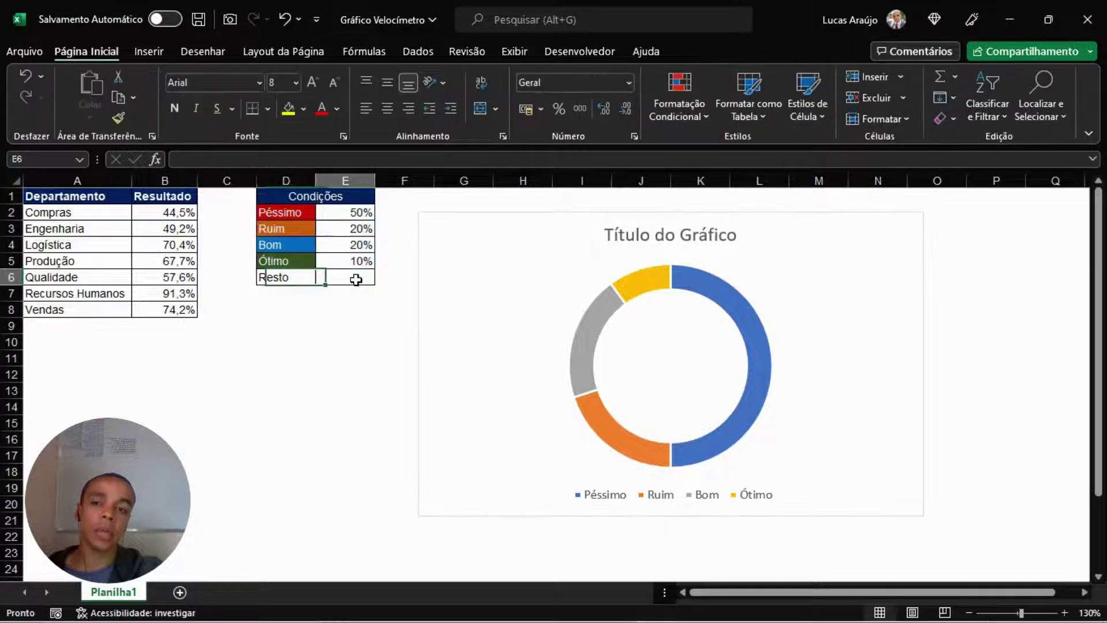
pyautogui.press('Right')
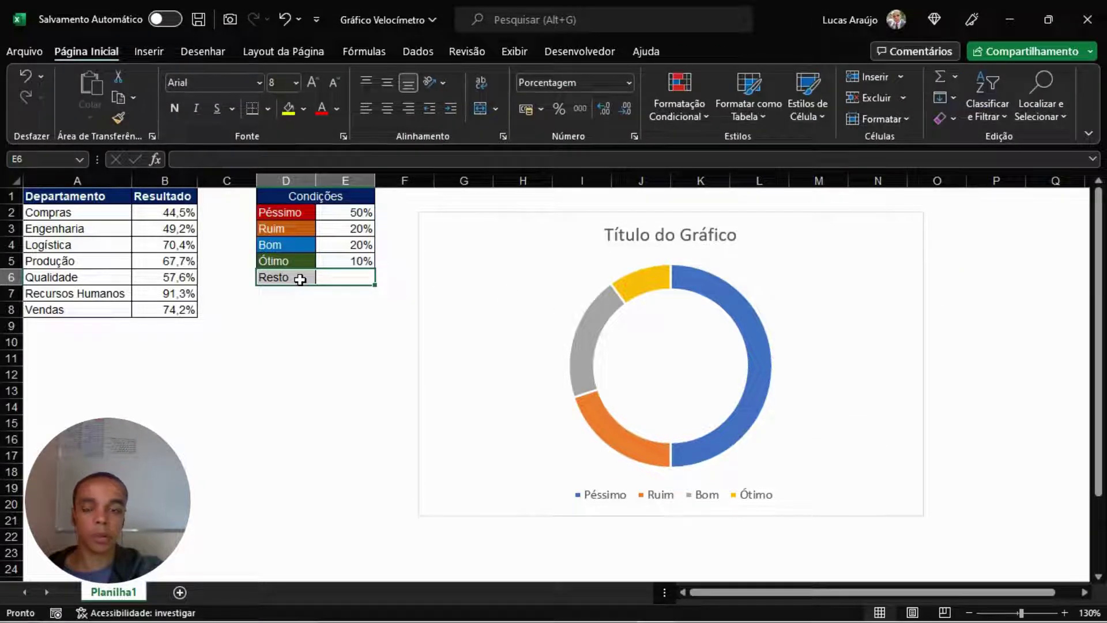
pyautogui.click(334, 280)
pyautogui.click(301, 280)
pyautogui.click(344, 278)
pyautogui.click(290, 277)
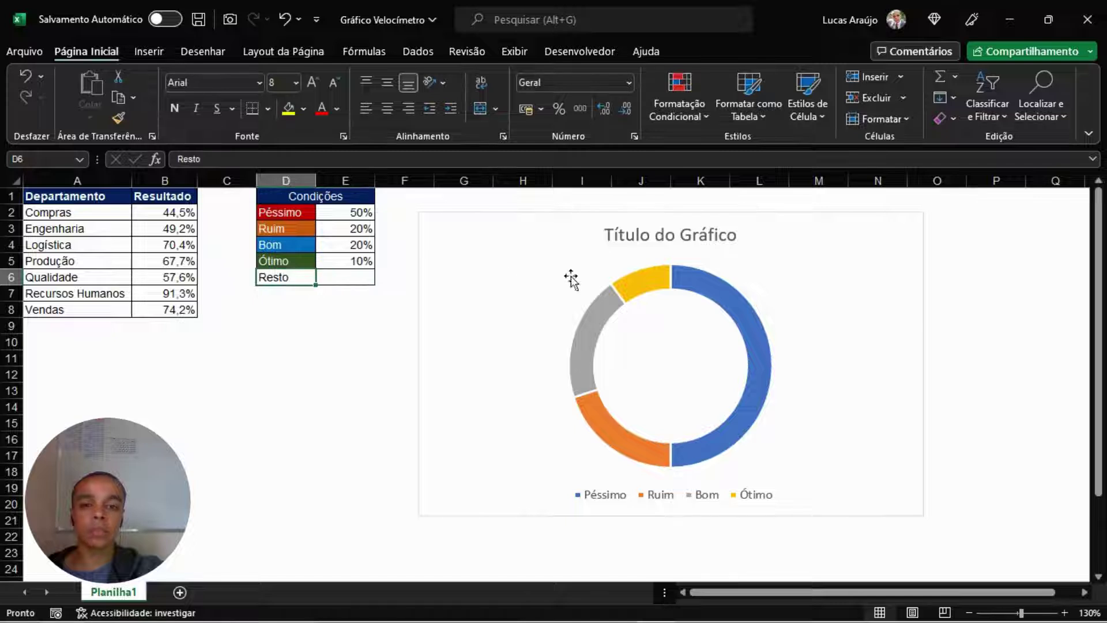
pyautogui.moveTo(676, 274)
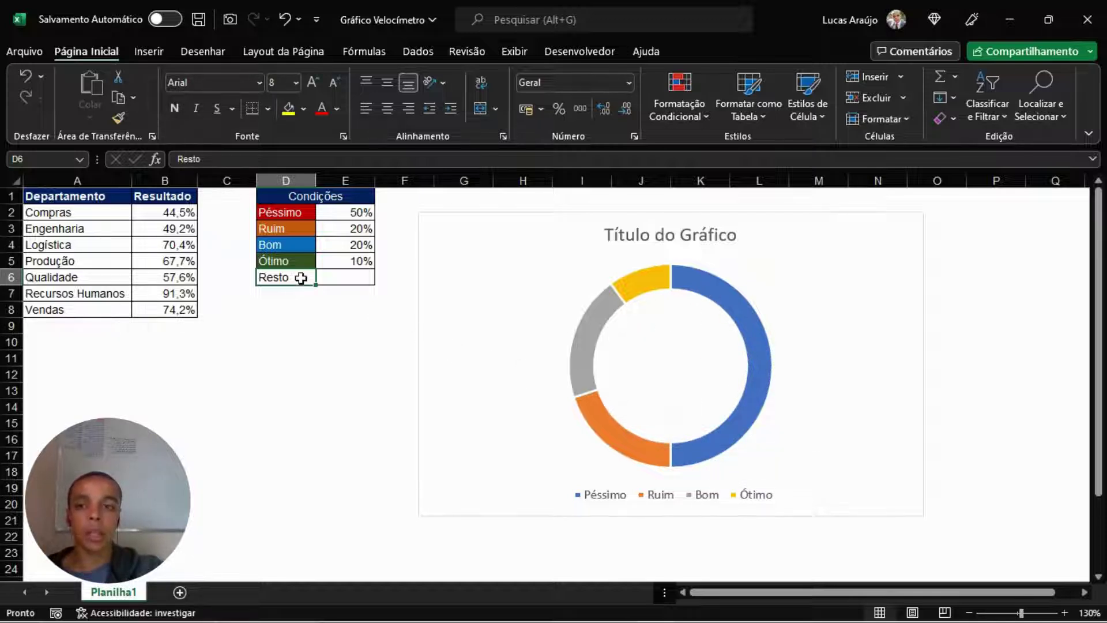
# Check the sum of the four rating percentages and enter 100% as the value for Resto.
pyautogui.click(329, 276)
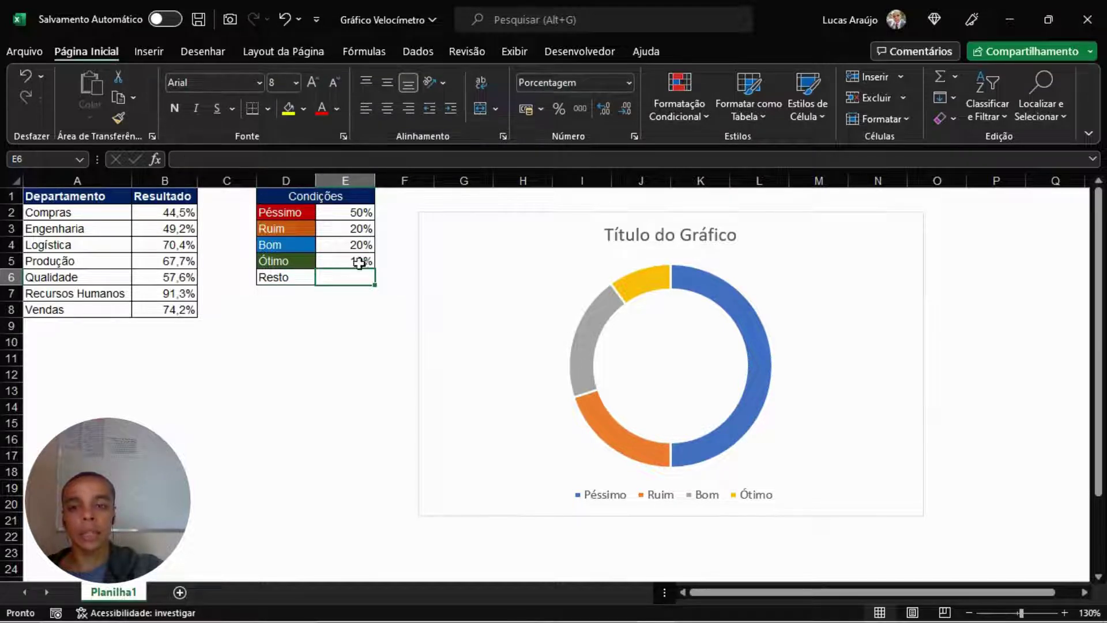
pyautogui.moveTo(360, 212); pyautogui.dragTo(360, 261)
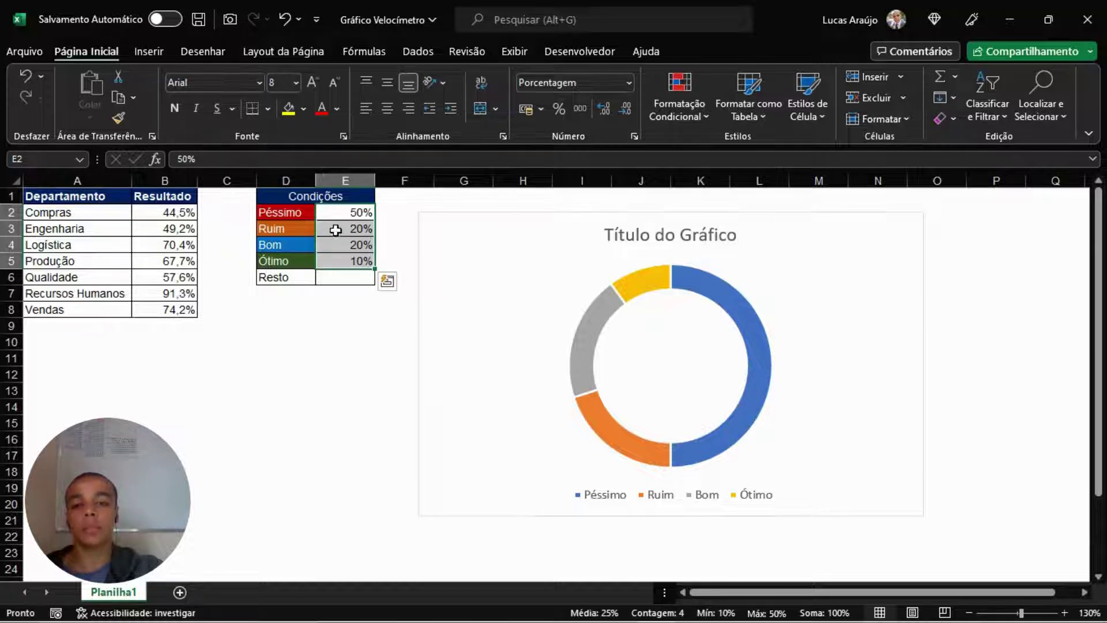
pyautogui.moveTo(346, 213); pyautogui.dragTo(346, 261)
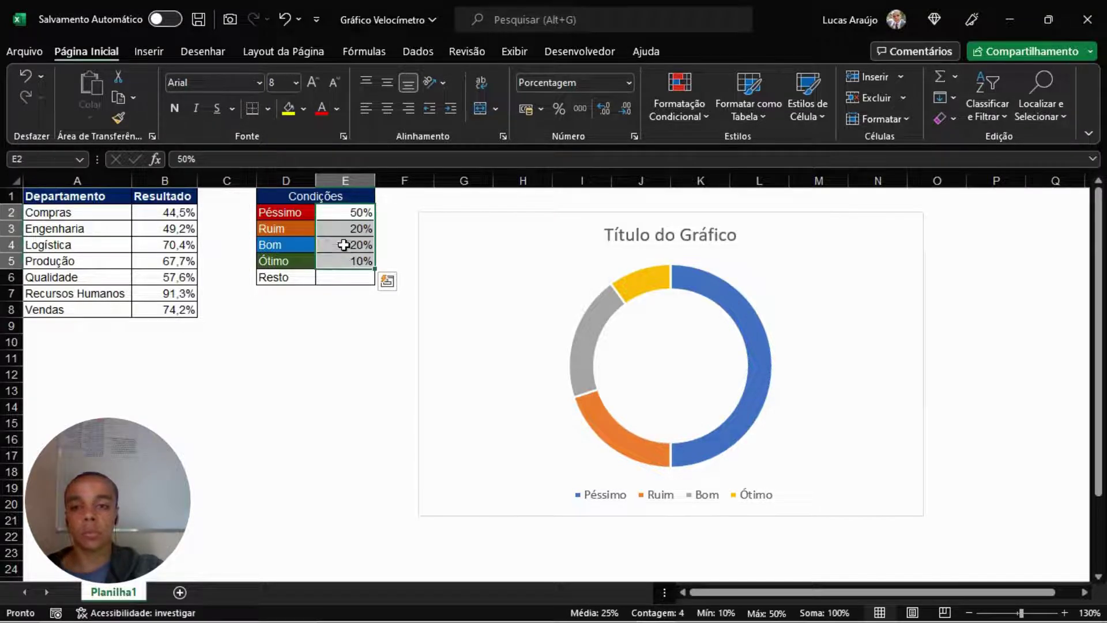
pyautogui.click(355, 279)
pyautogui.write('100')
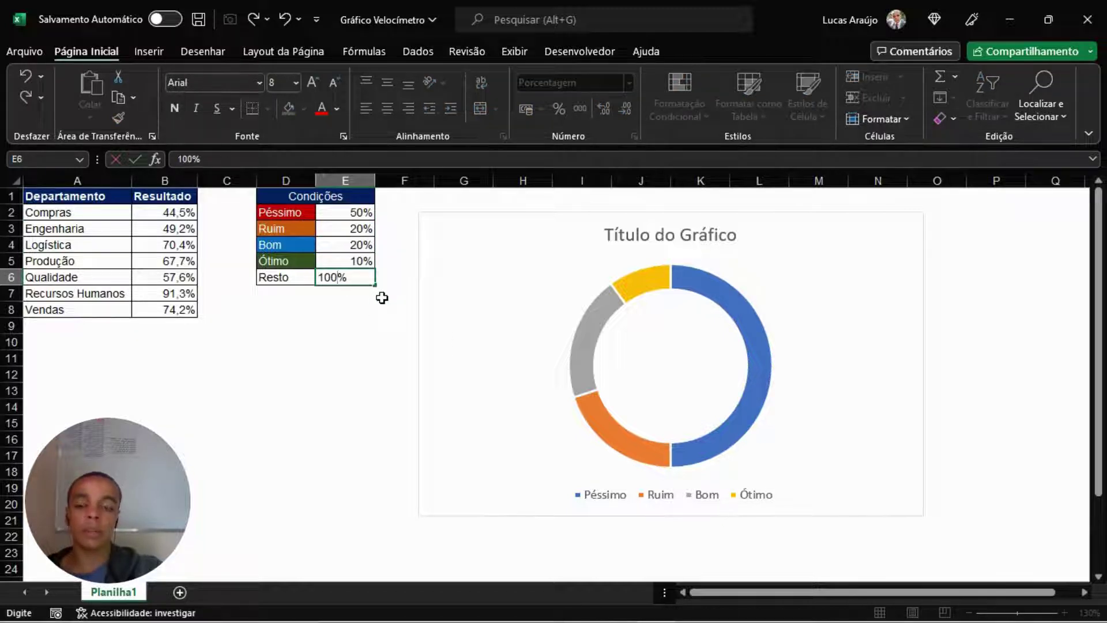
pyautogui.press('Return')
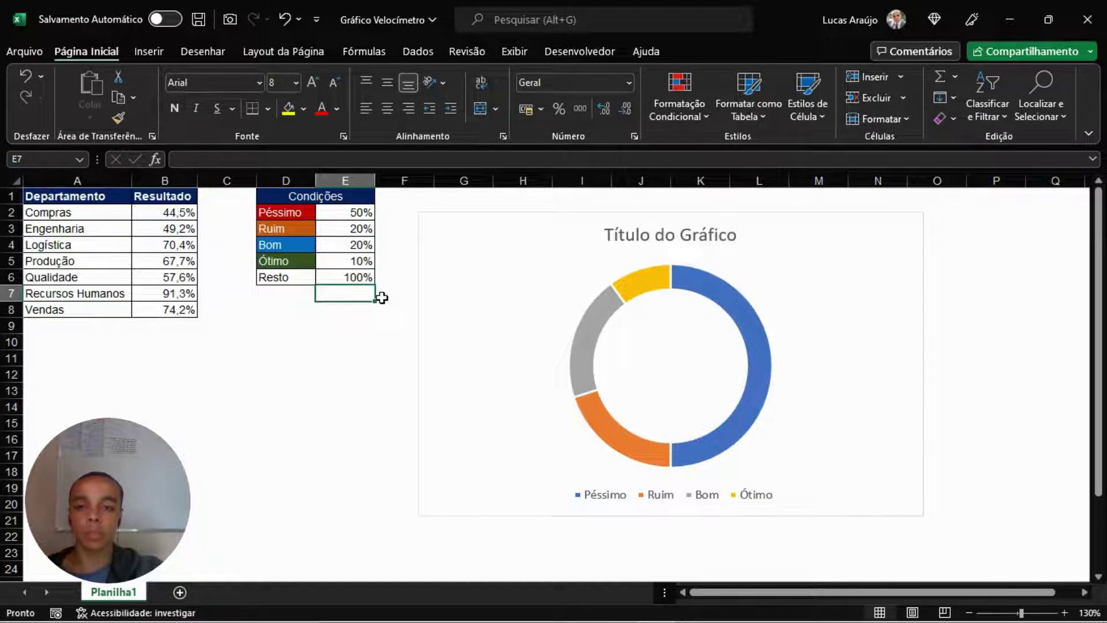
# Replace the chart with a doughnut chart of all Condições rows from Péssimo to Resto, placed beside the table.
pyautogui.click(471, 257)
pyautogui.press('Delete')
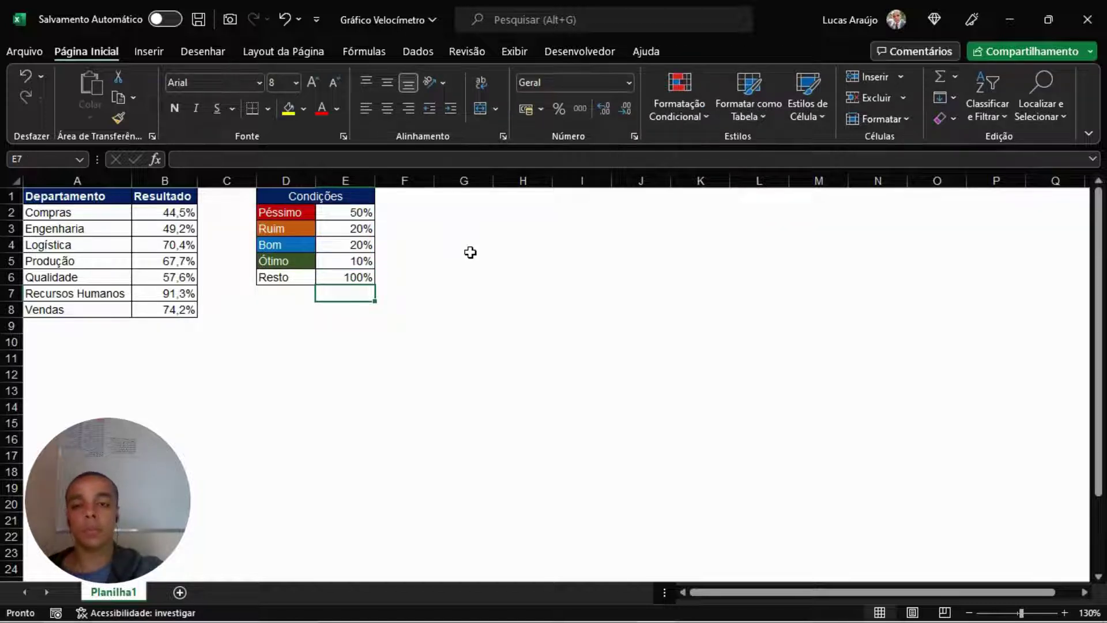
pyautogui.click(311, 210)
pyautogui.moveTo(311, 210); pyautogui.dragTo(346, 279)
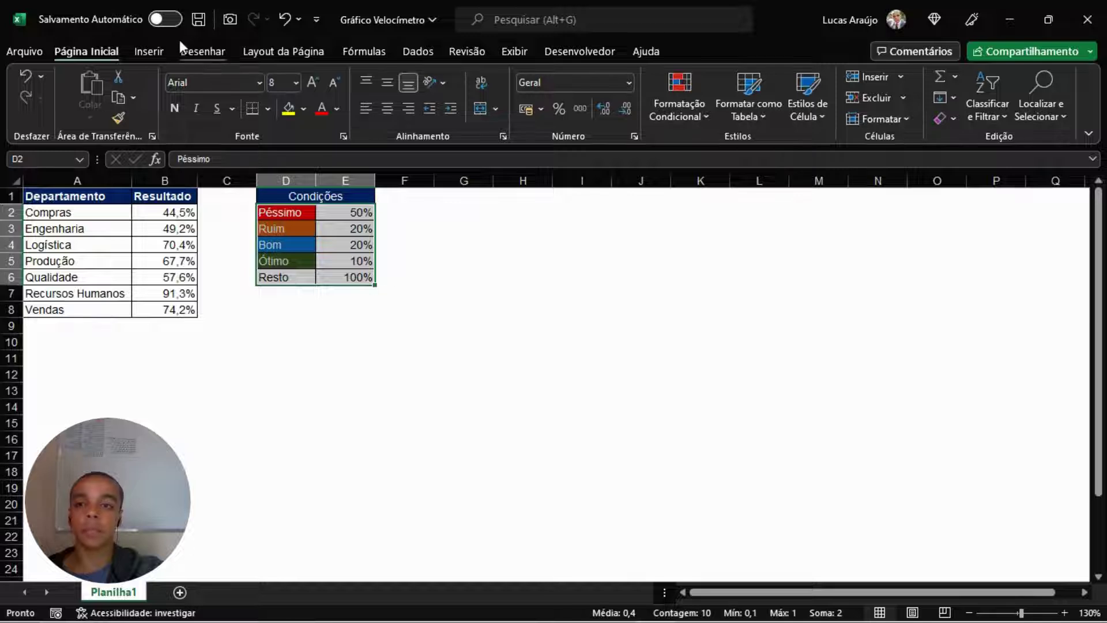
pyautogui.click(154, 54)
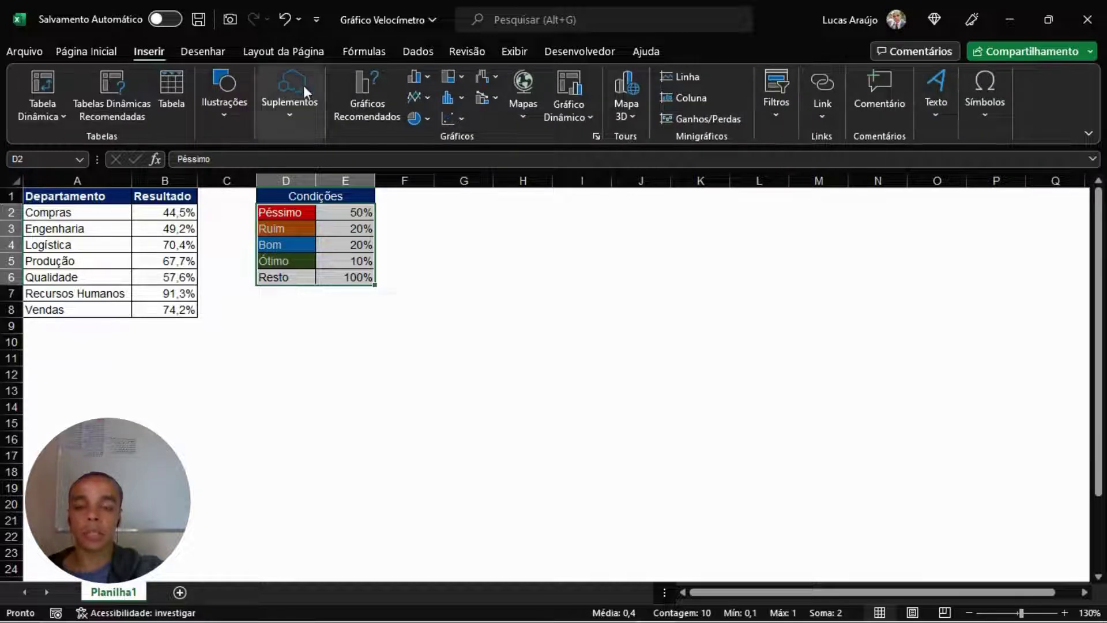
pyautogui.click(422, 120)
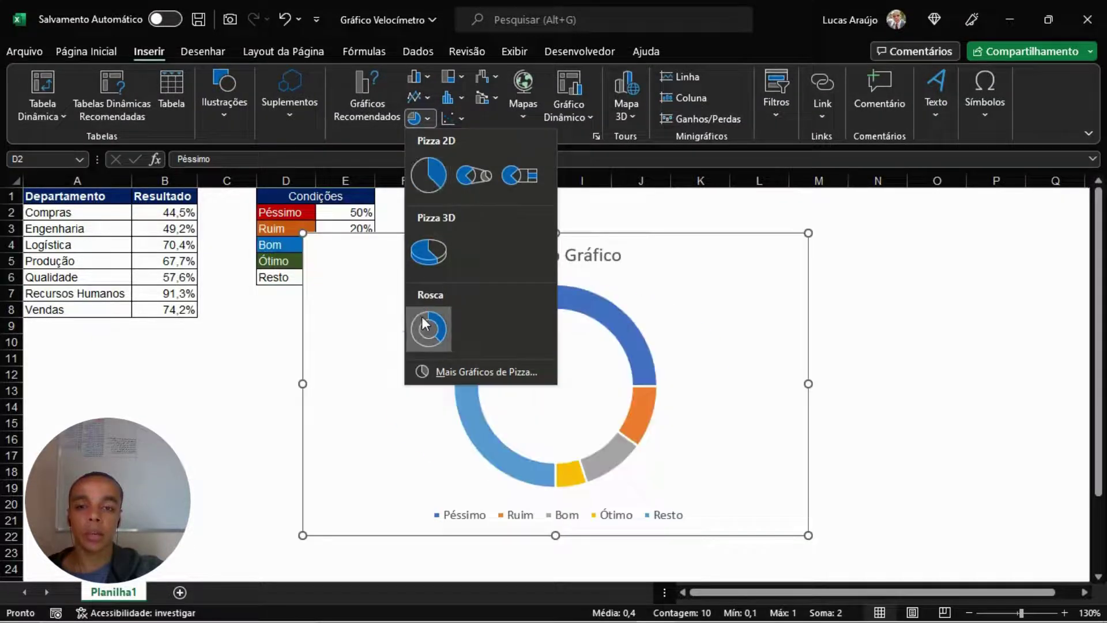
pyautogui.click(429, 329)
pyautogui.moveTo(688, 261); pyautogui.dragTo(783, 252)
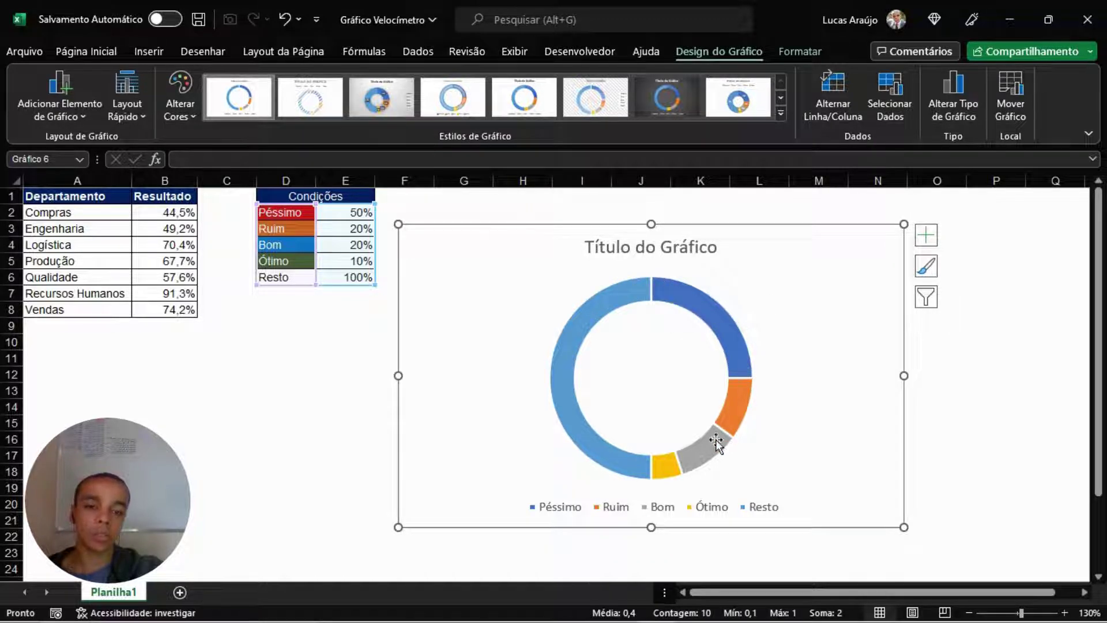
# Delete the title and the legend from the doughnut chart.
pyautogui.moveTo(672, 466)
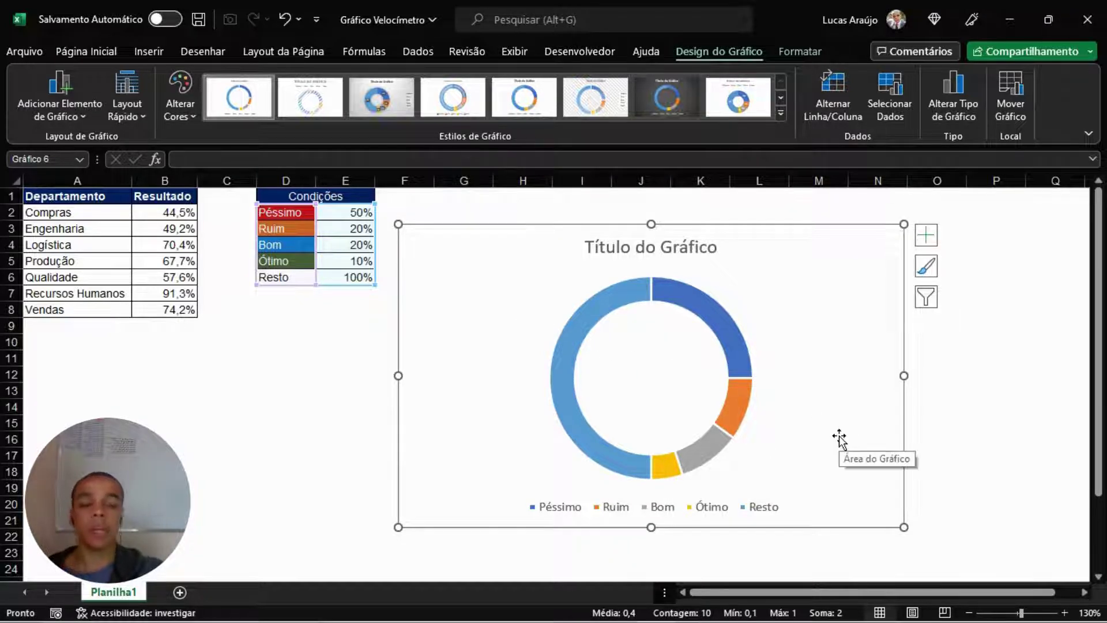
pyautogui.click(645, 254)
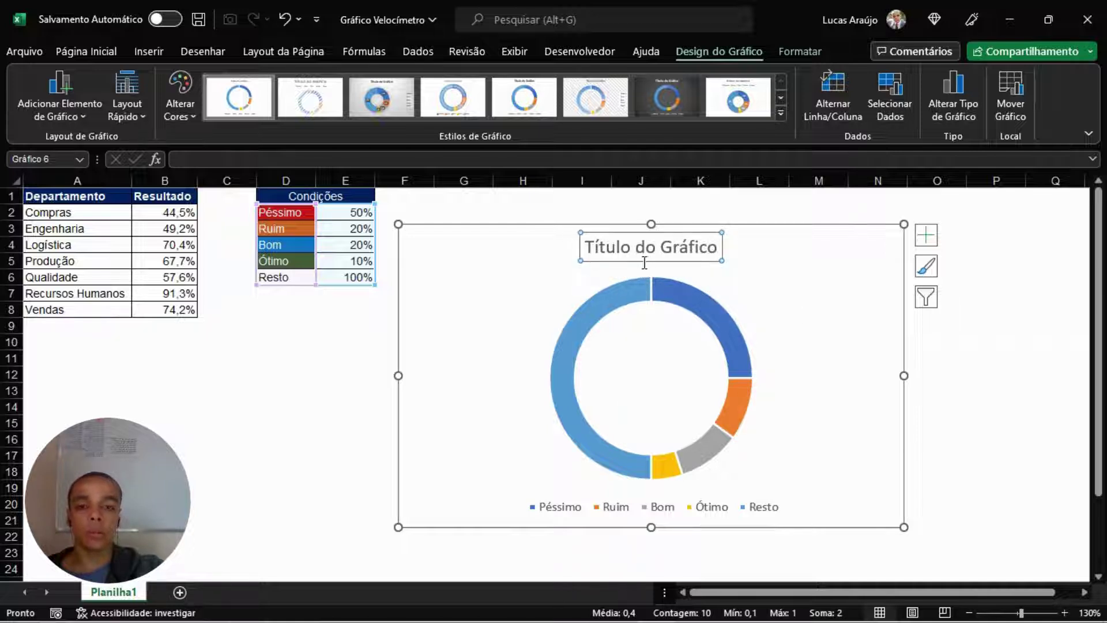
pyautogui.moveTo(577, 333)
pyautogui.press('Delete')
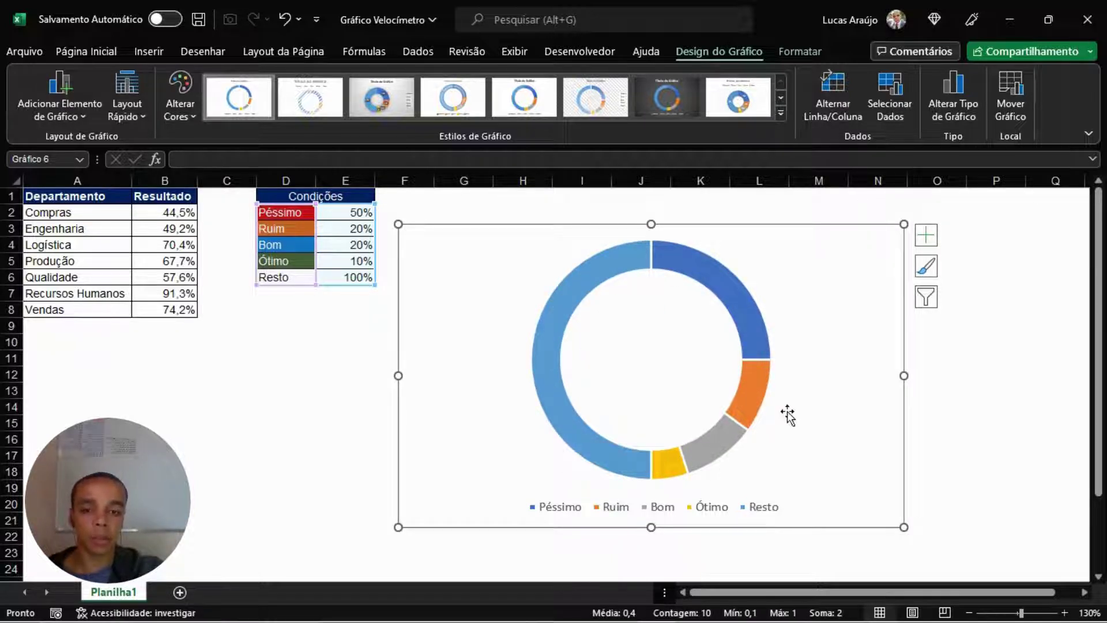
pyautogui.click(650, 510)
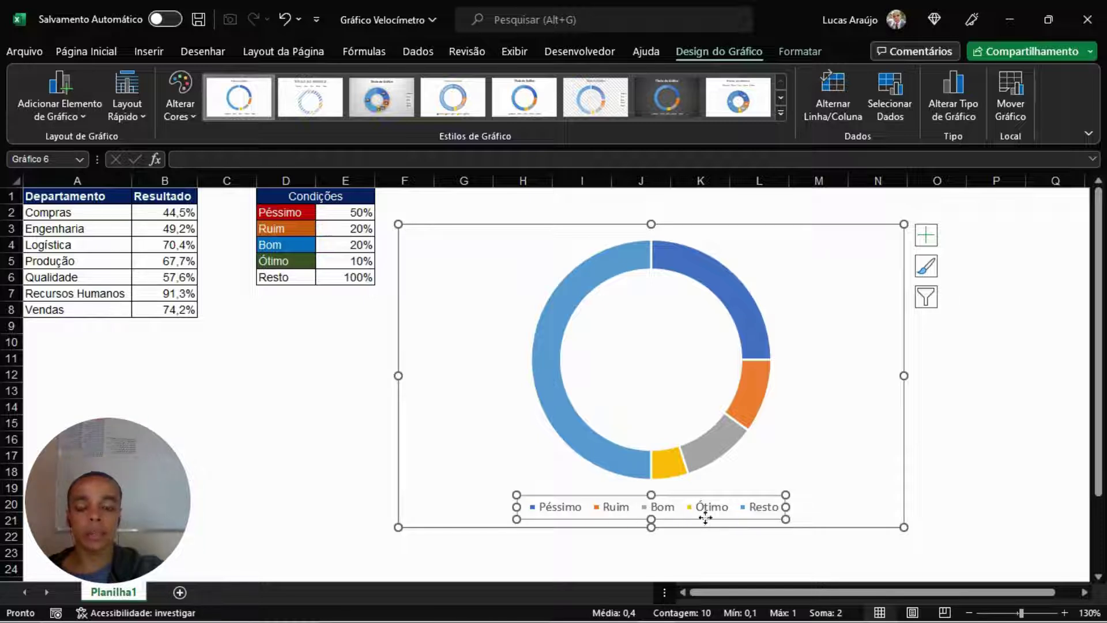
pyautogui.press('Delete')
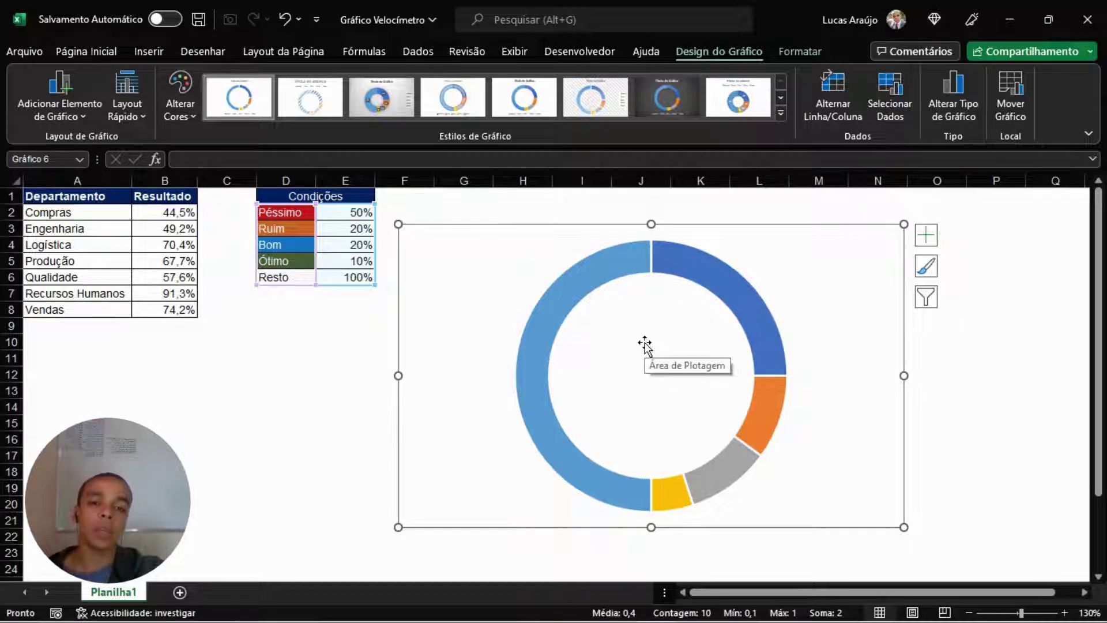
# Open the series formatting options for the doughnut ring and widen their pane while keeping the whole chart in view.
pyautogui.click(683, 265)
pyautogui.doubleClick(682, 264)
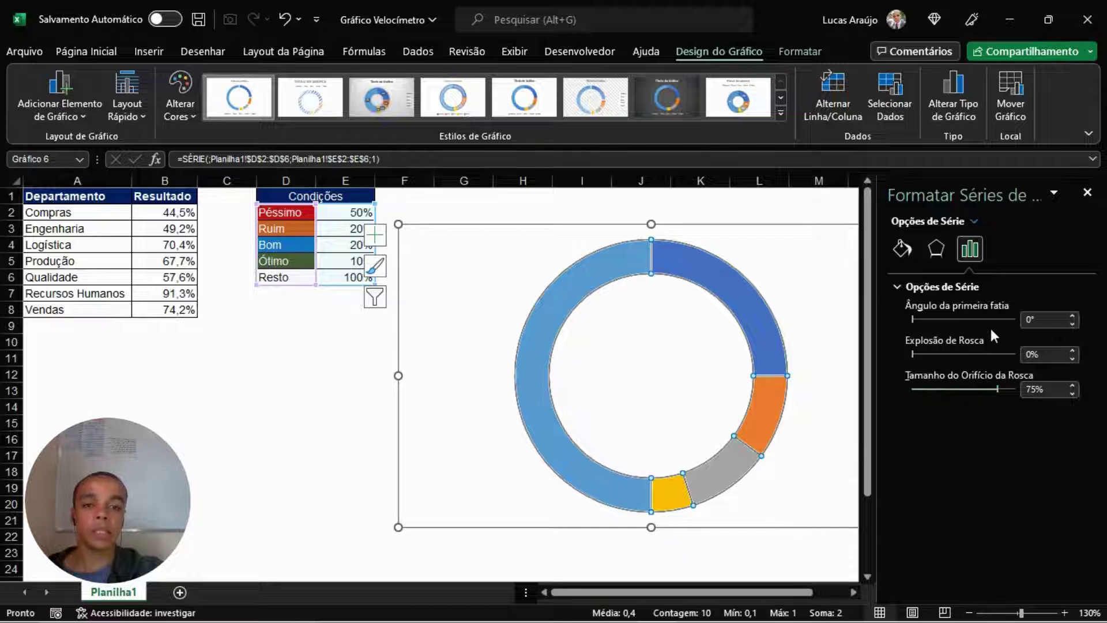
pyautogui.moveTo(669, 258)
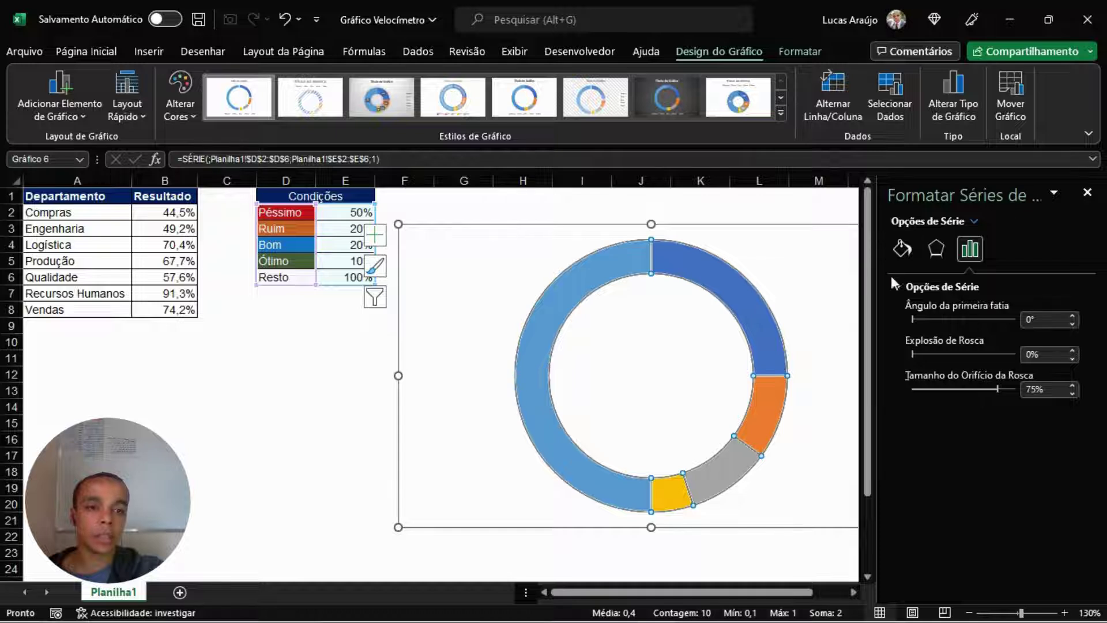
pyautogui.moveTo(877, 283); pyautogui.dragTo(795, 271)
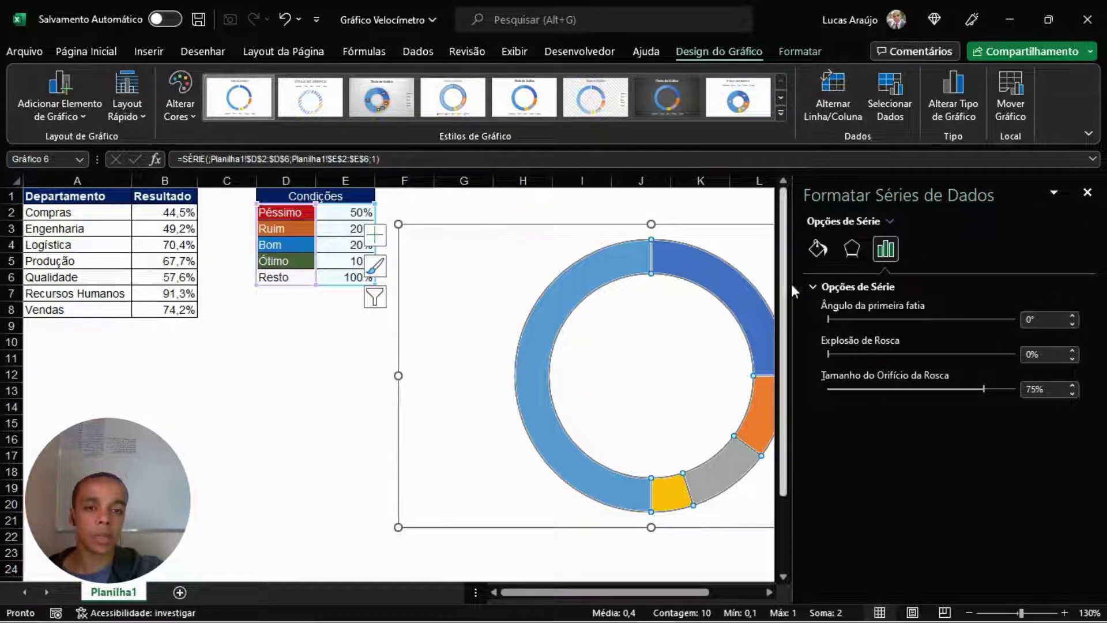
pyautogui.moveTo(793, 286); pyautogui.dragTo(869, 298)
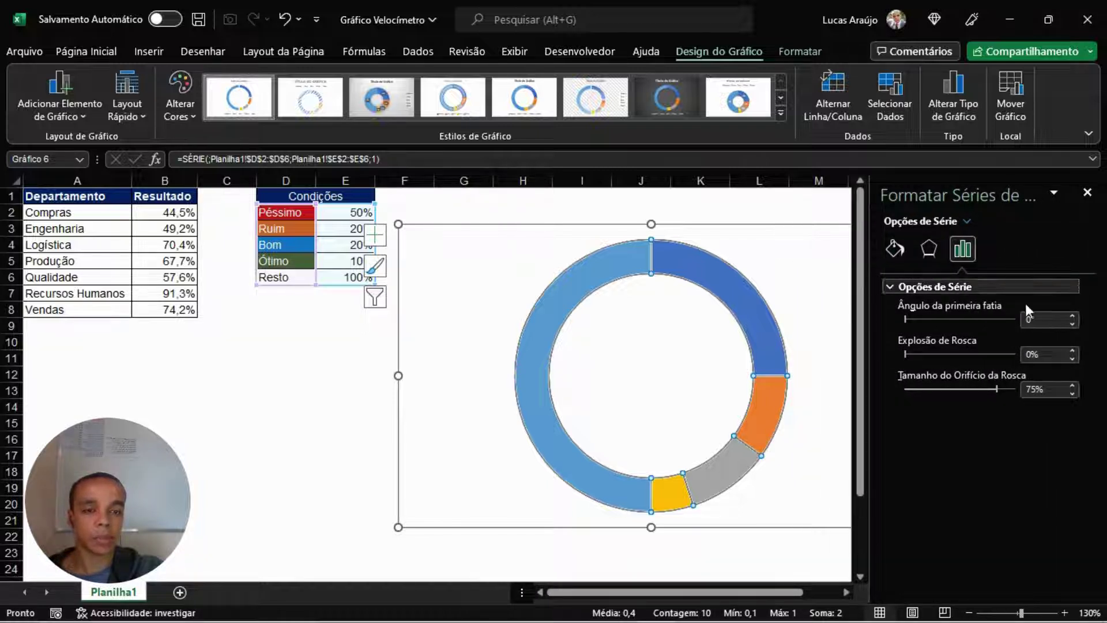
pyautogui.click(847, 592)
pyautogui.click(850, 591)
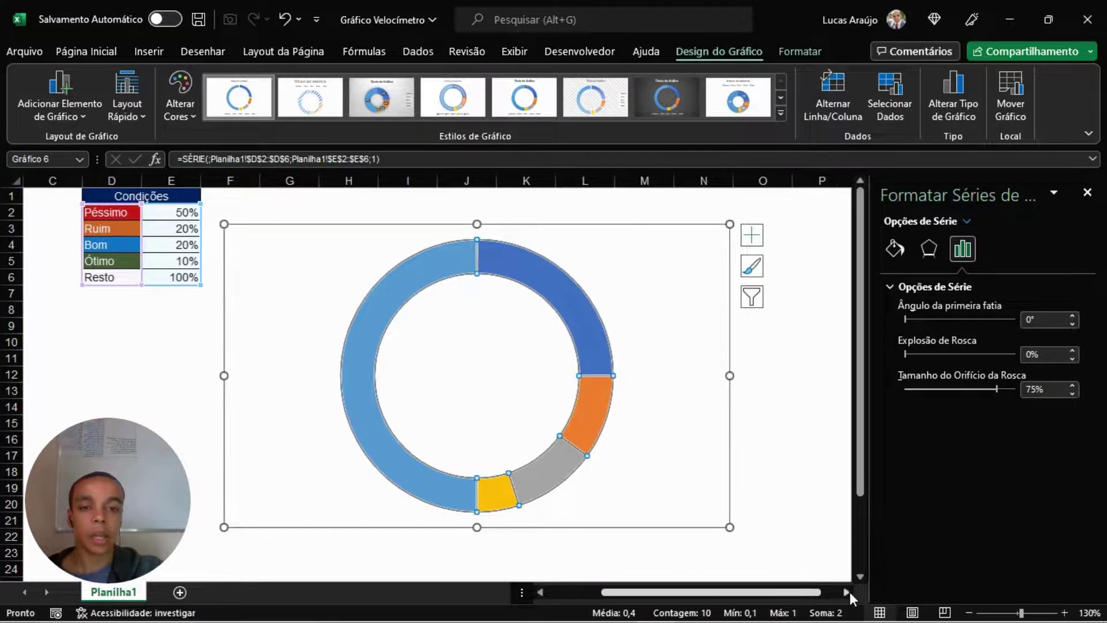
pyautogui.moveTo(869, 415); pyautogui.dragTo(823, 404)
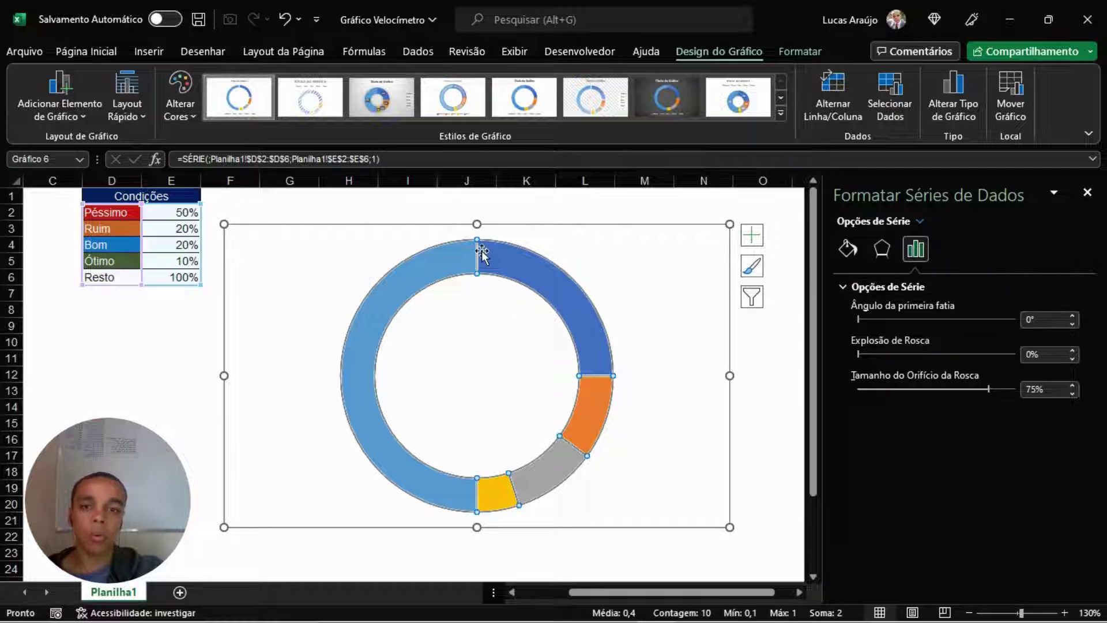
pyautogui.moveTo(597, 402)
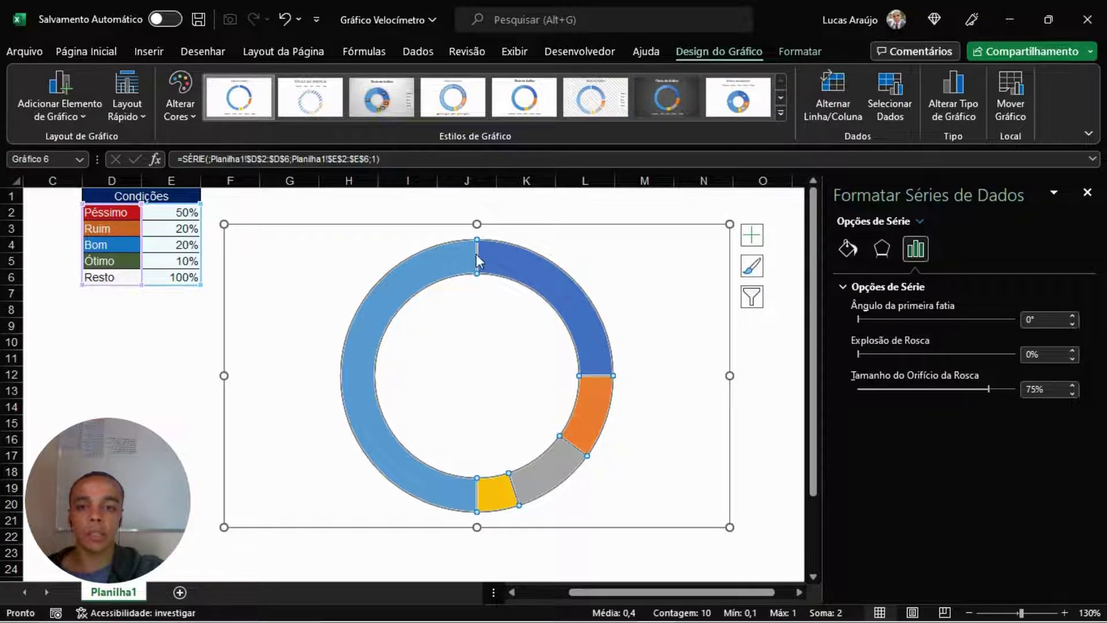
pyautogui.moveTo(479, 249)
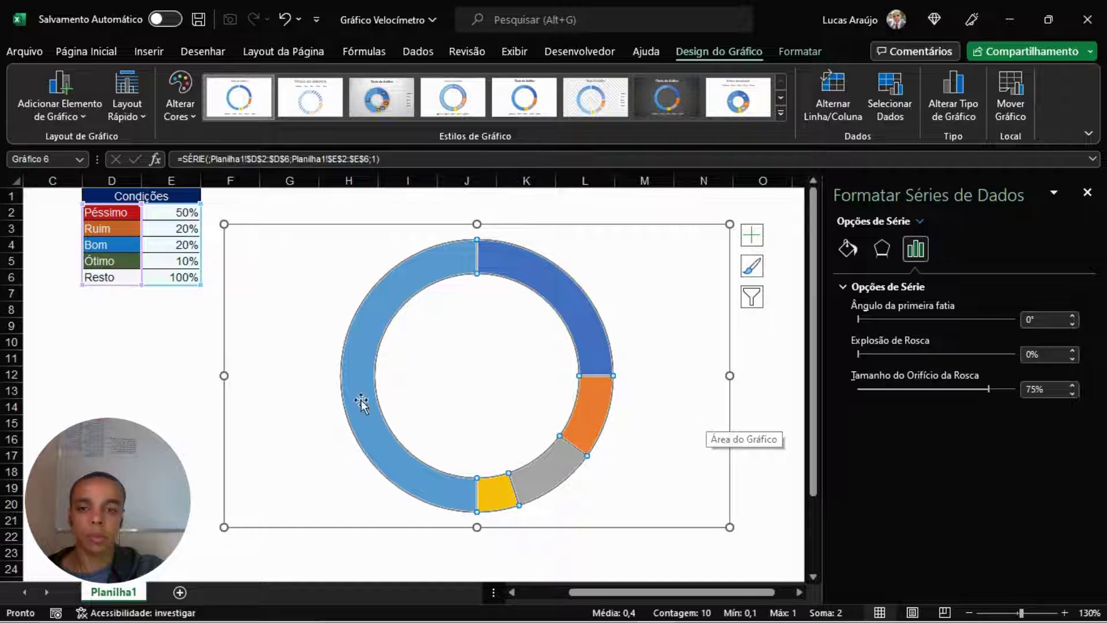
# Set the angle of the doughnut's first slice to 270°.
pyautogui.click(1040, 318)
pyautogui.write('270')
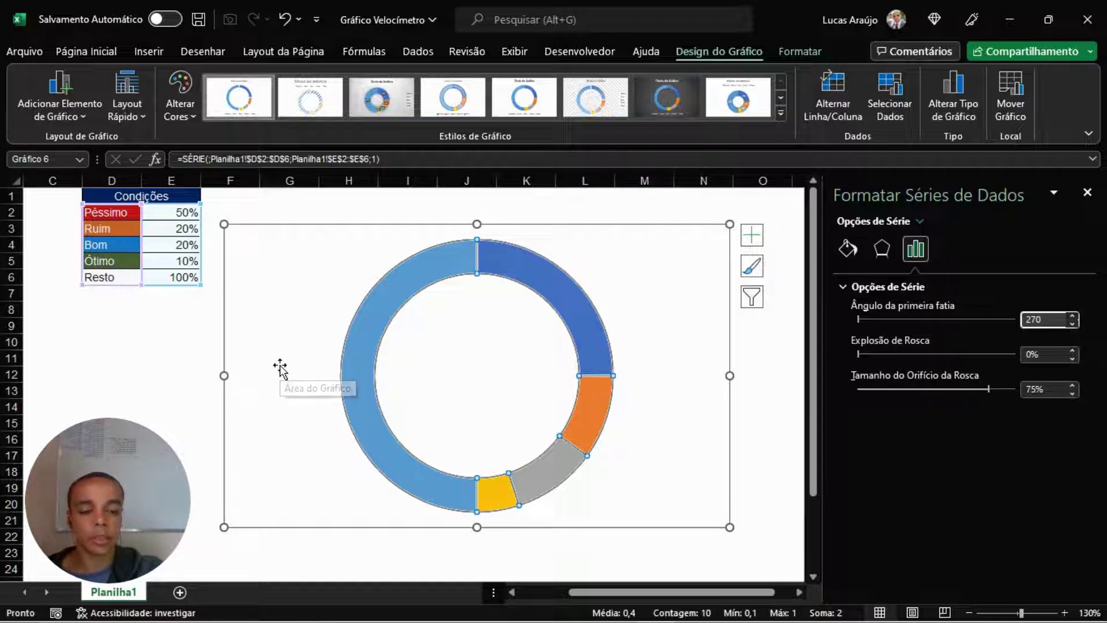
pyautogui.press('Return')
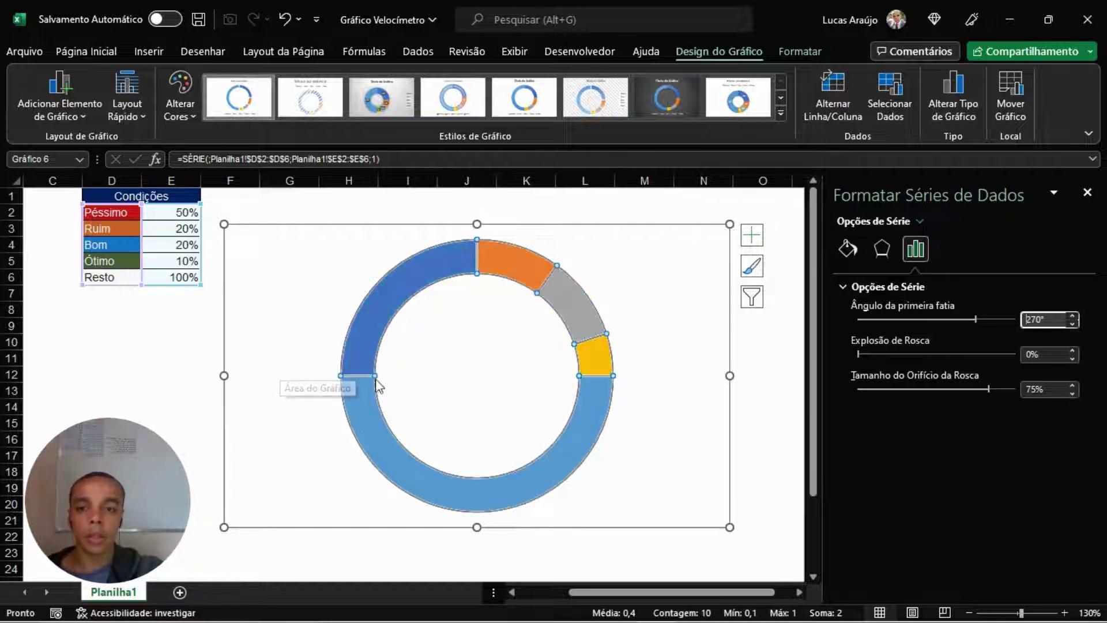
# Remove the fill and the border line from the Resto slice in the lower half of the doughnut.
pyautogui.click(527, 492)
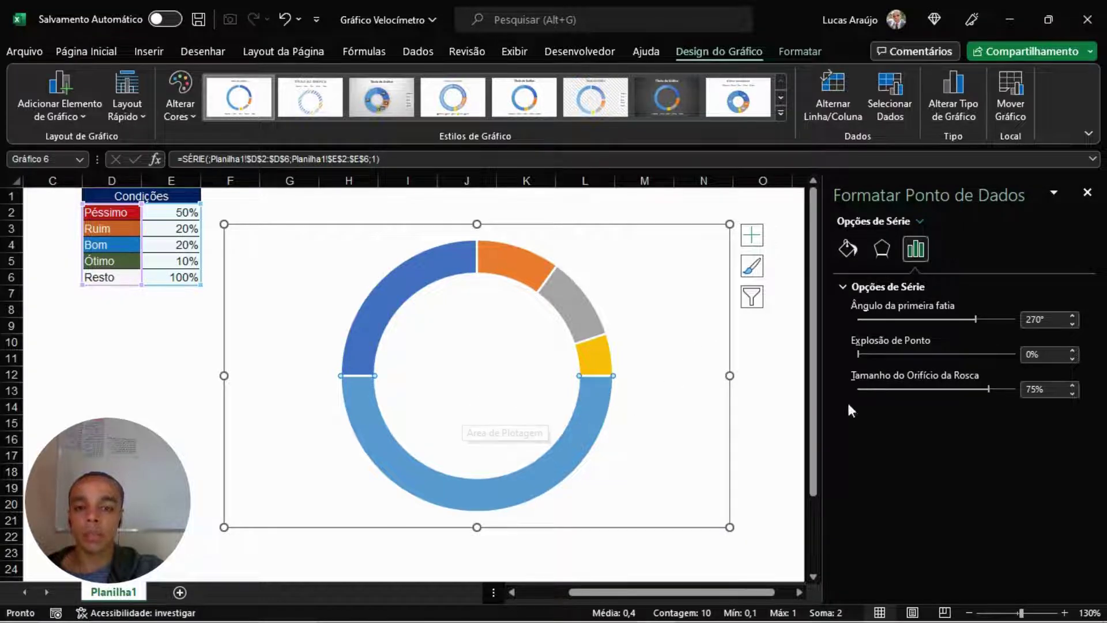
pyautogui.click(847, 248)
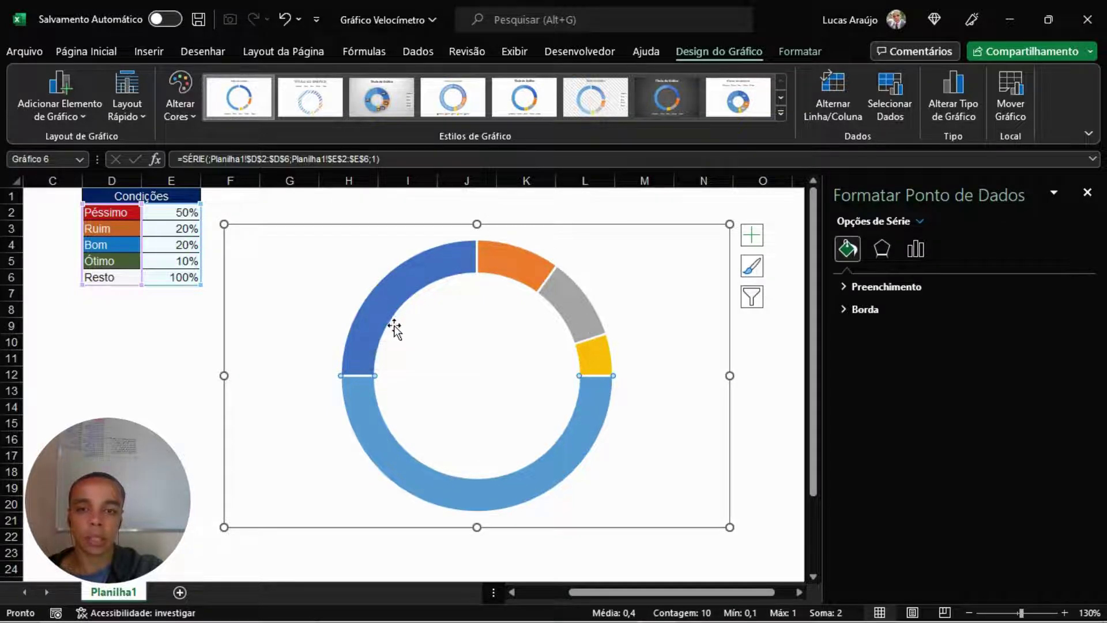
pyautogui.click(840, 285)
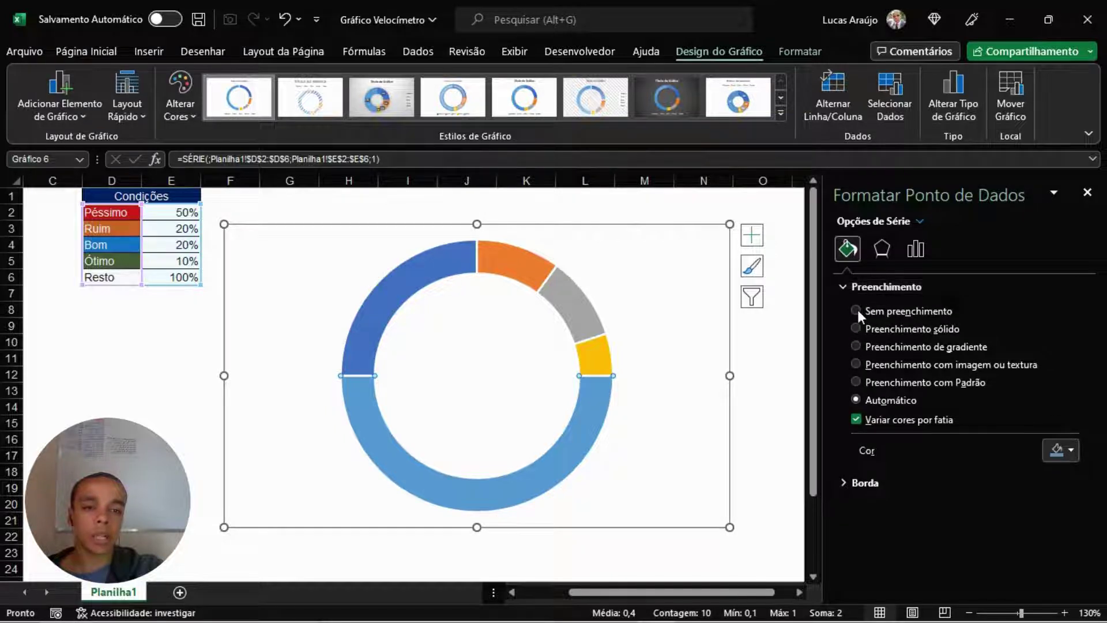
pyautogui.click(856, 310)
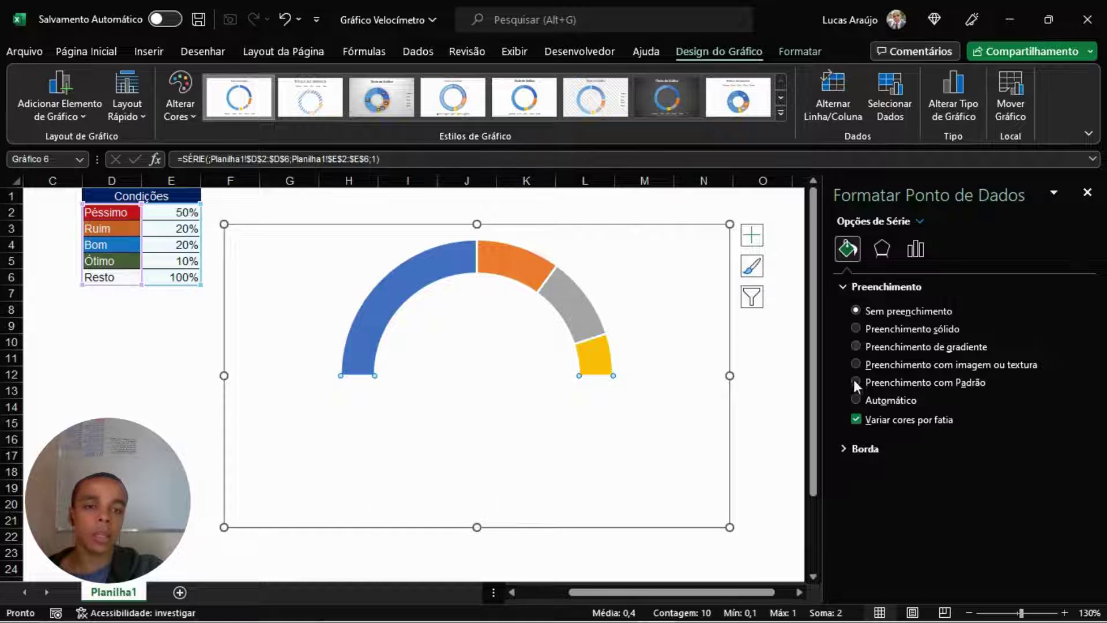
pyautogui.click(846, 294)
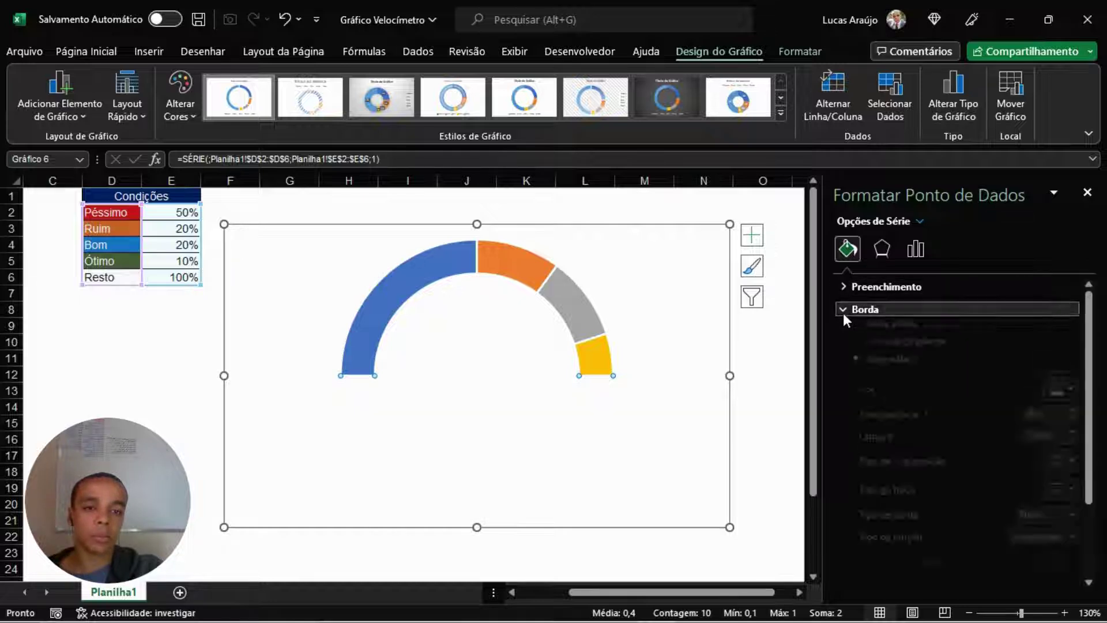
pyautogui.click(843, 313)
pyautogui.click(891, 334)
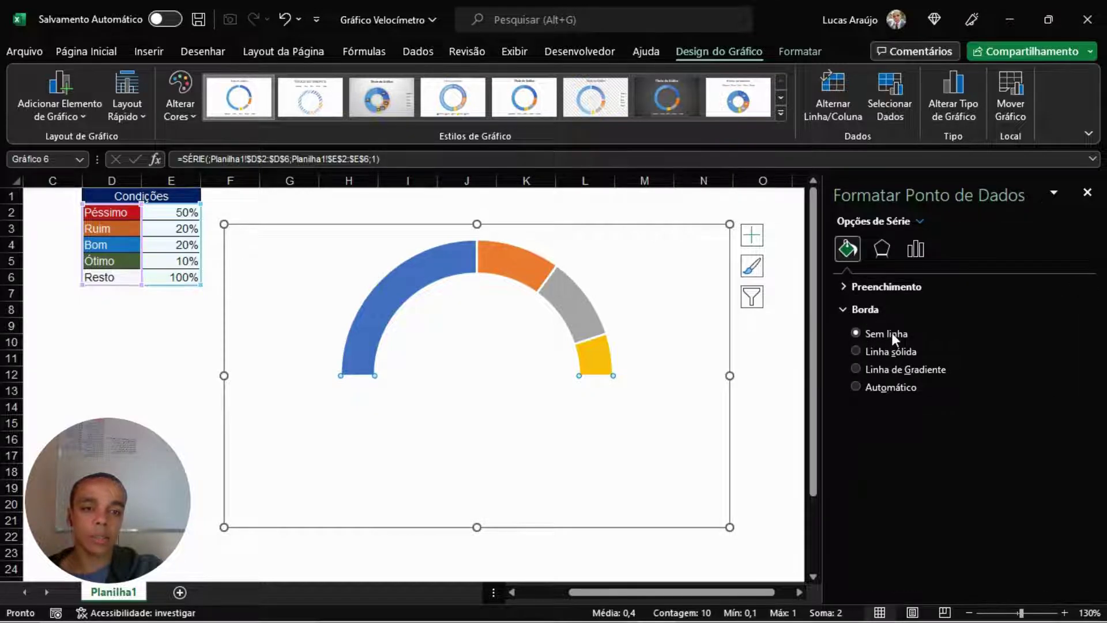
pyautogui.click(851, 285)
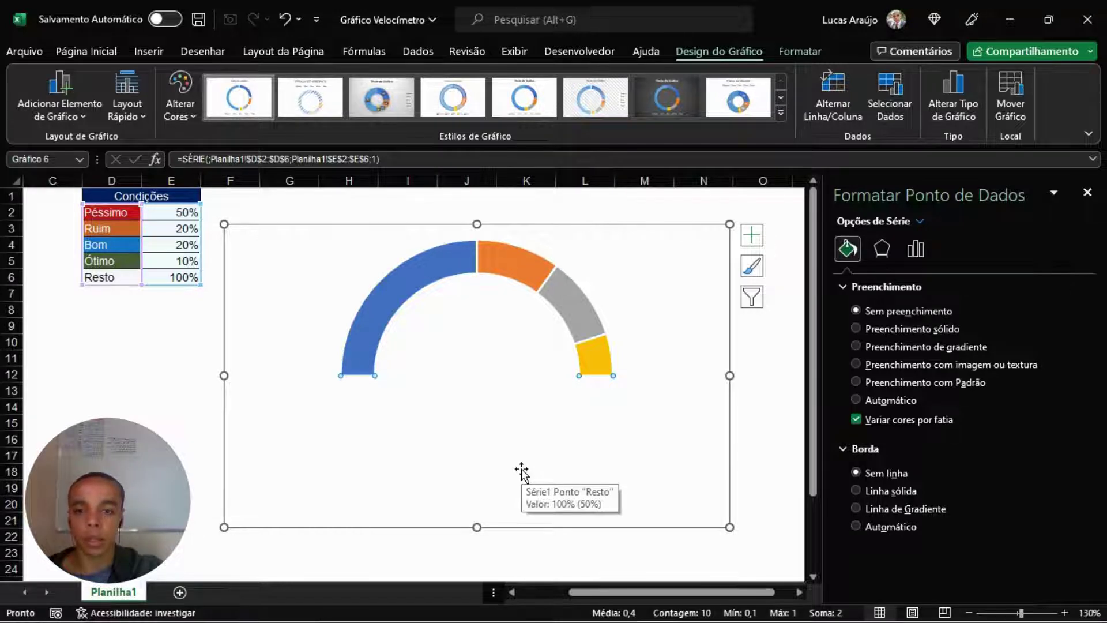
# Give the Péssimo slice a solid dark red fill and no border line.
pyautogui.click(386, 305)
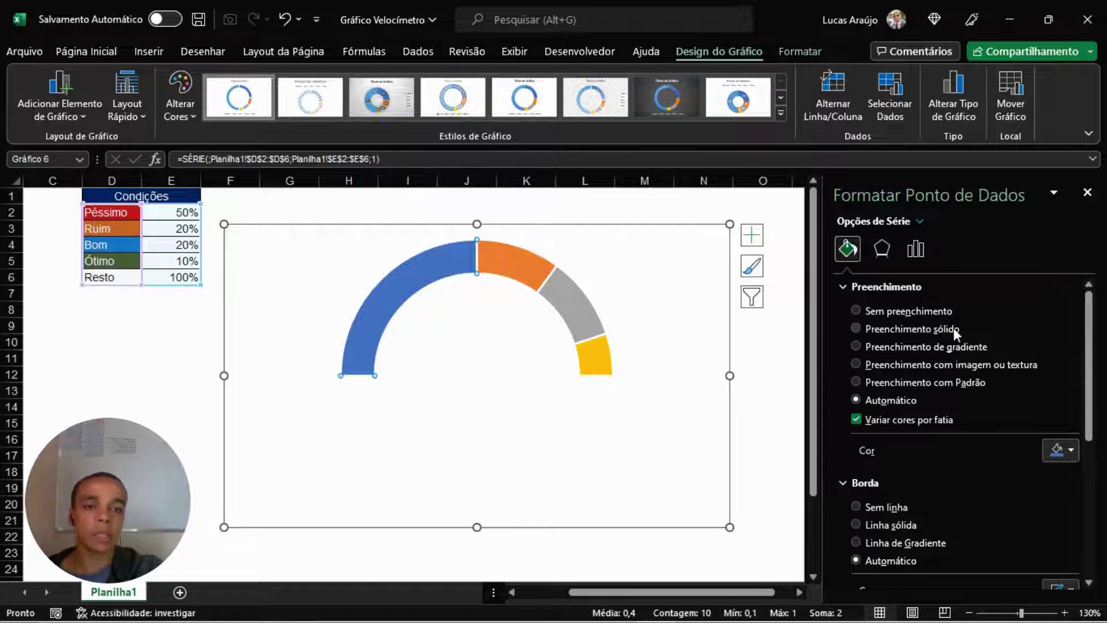
pyautogui.click(887, 329)
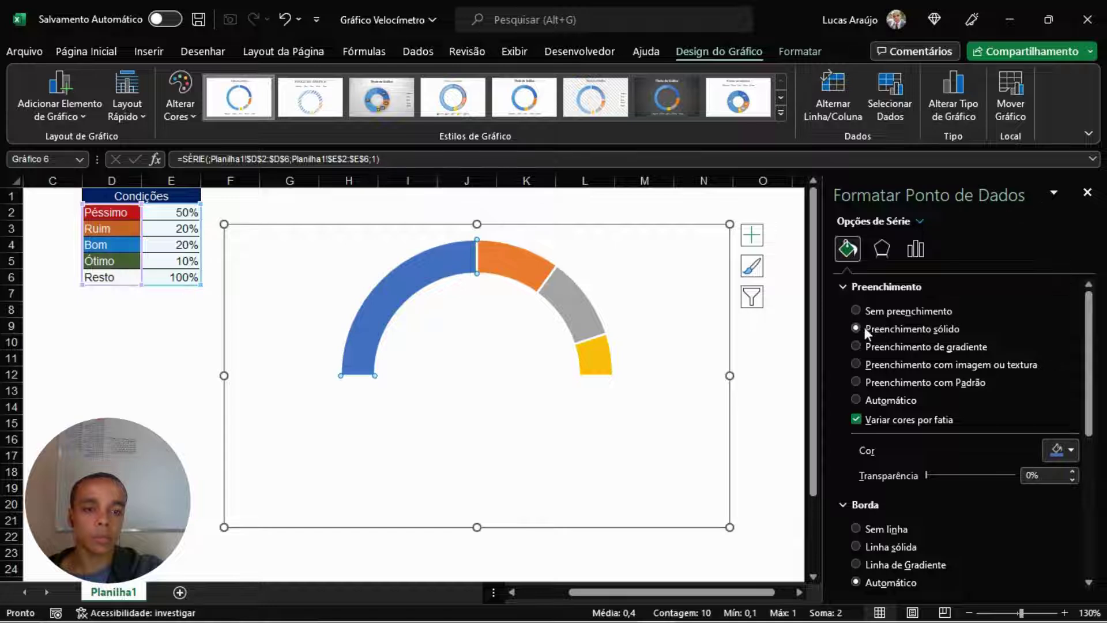
pyautogui.click(1063, 449)
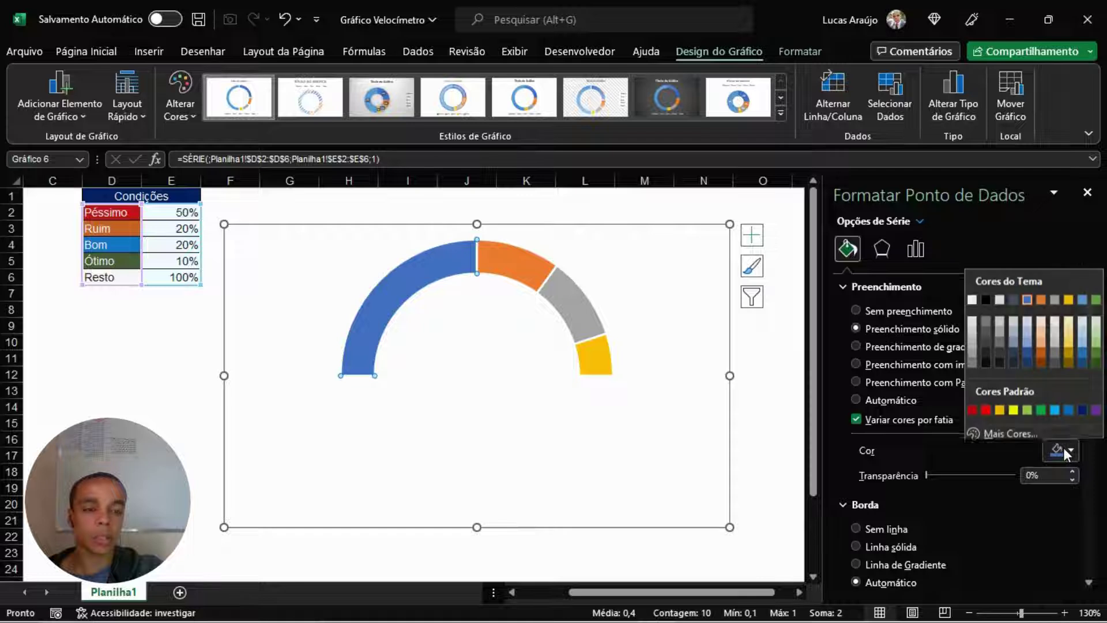
pyautogui.click(973, 405)
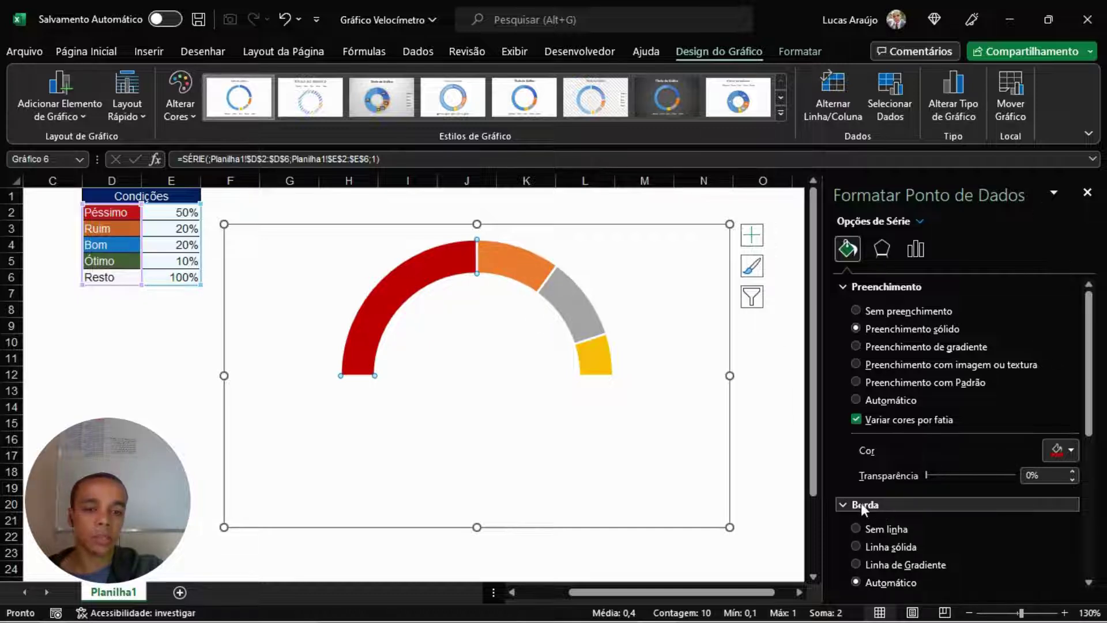
pyautogui.click(855, 529)
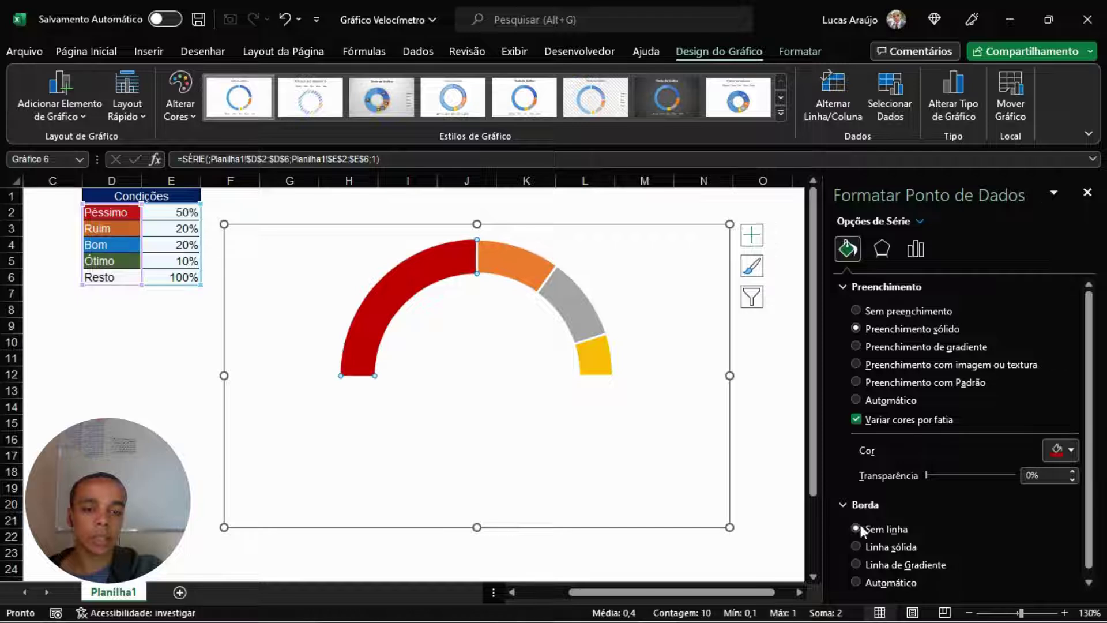
# Fill the Ruim slice with solid dark orange matching its table cell and remove its border line.
pyautogui.click(535, 261)
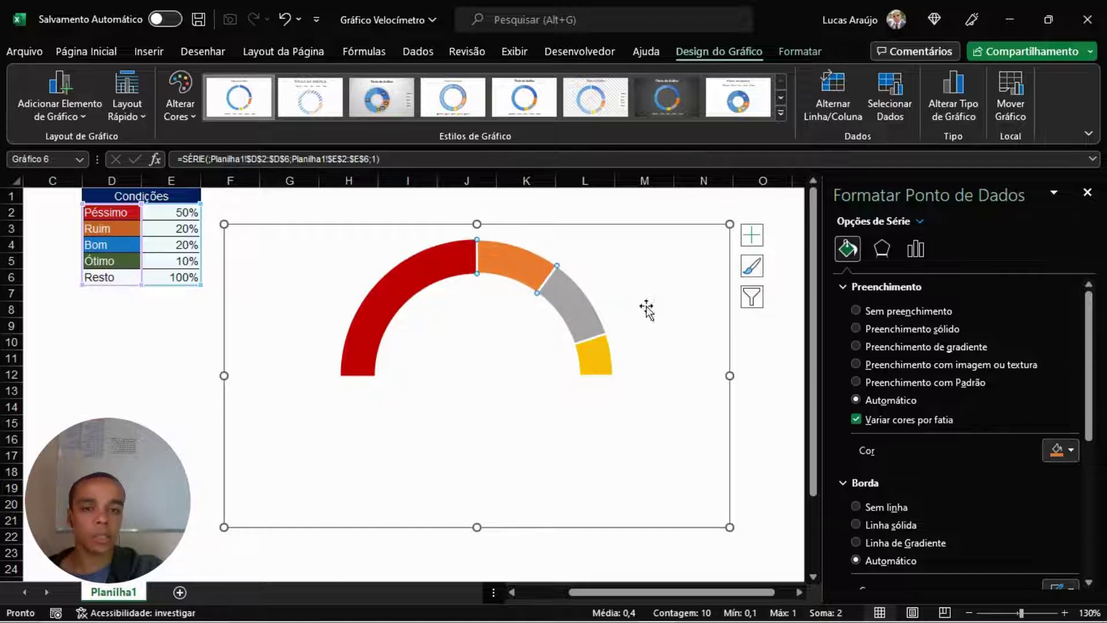
pyautogui.click(894, 328)
pyautogui.click(1065, 447)
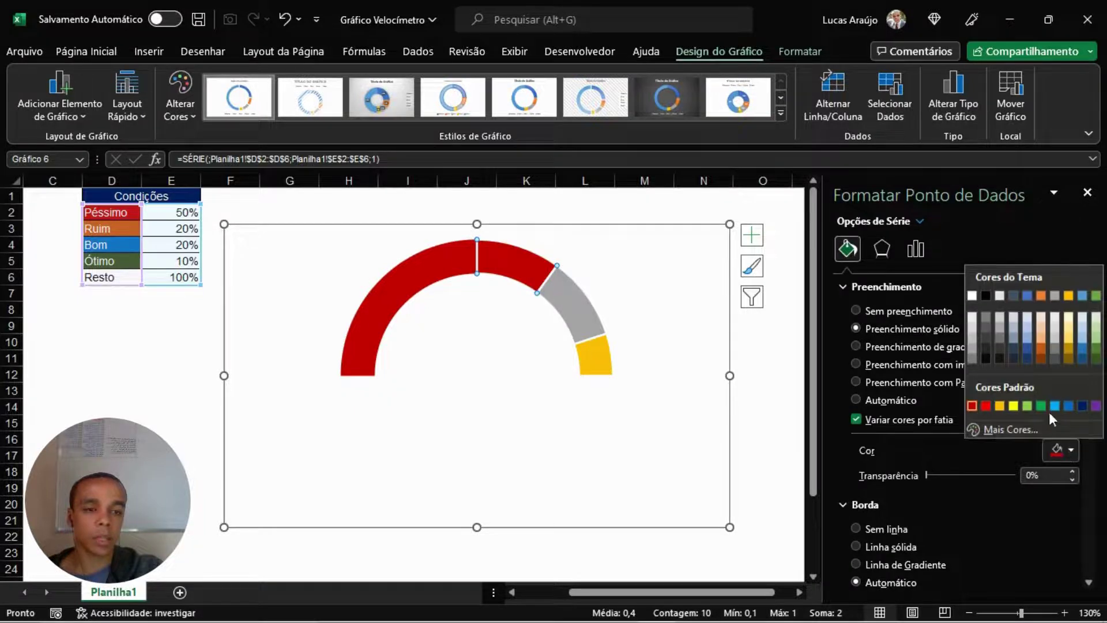
pyautogui.click(1041, 349)
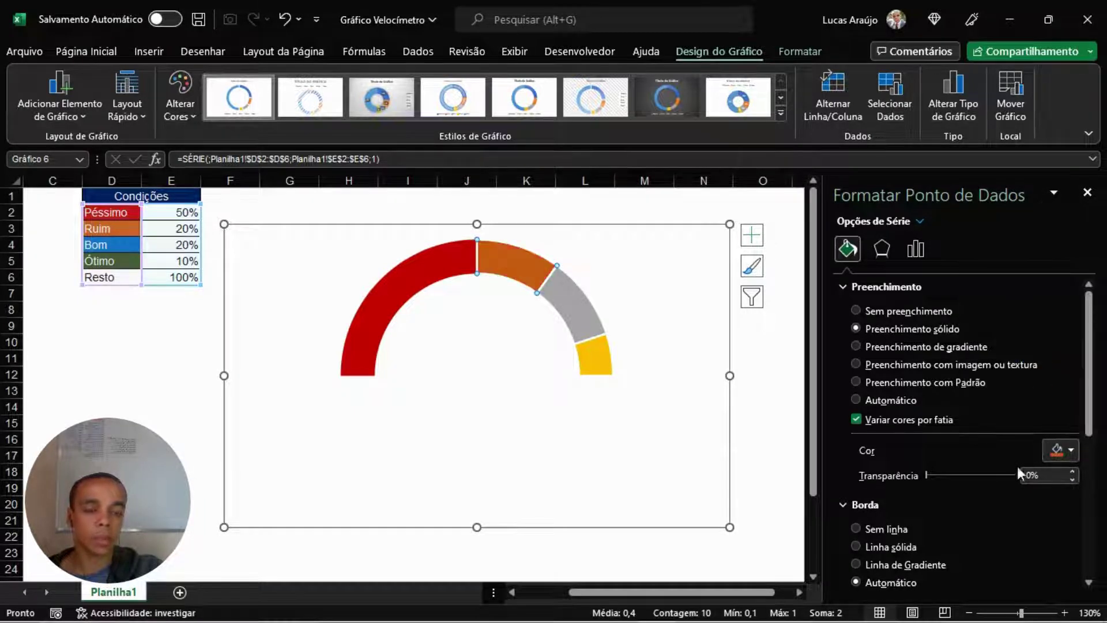
pyautogui.click(1071, 449)
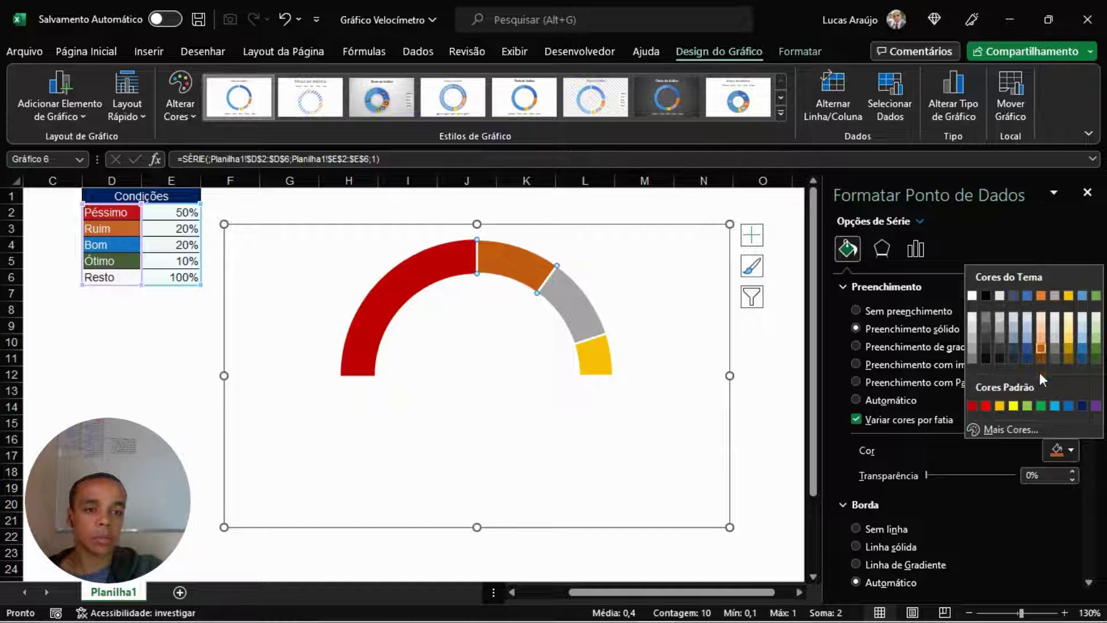
pyautogui.click(1042, 349)
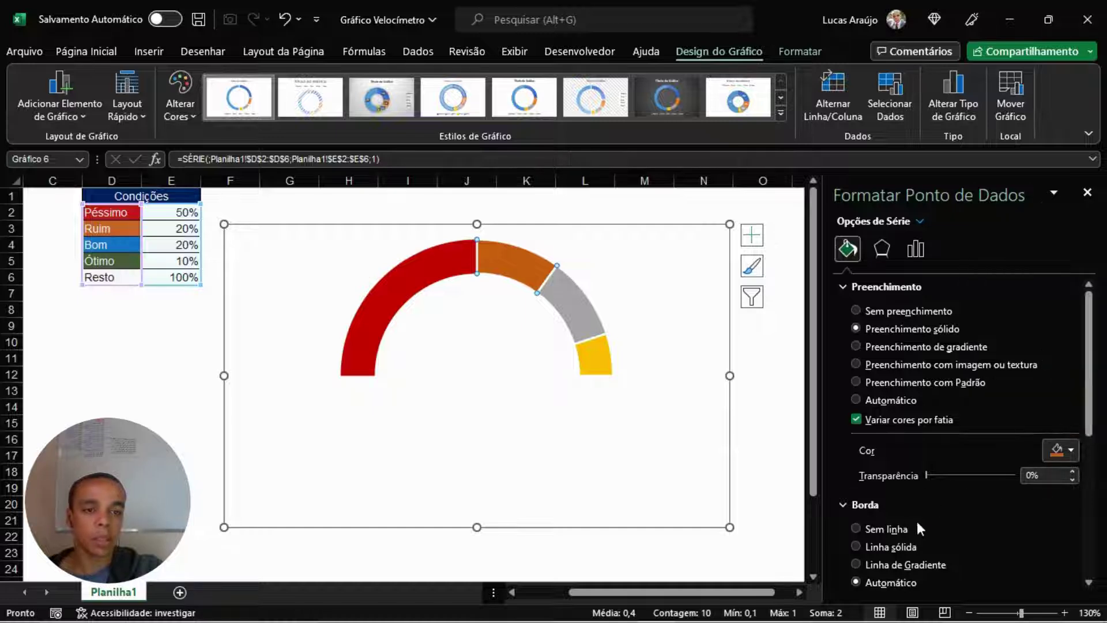
pyautogui.click(888, 530)
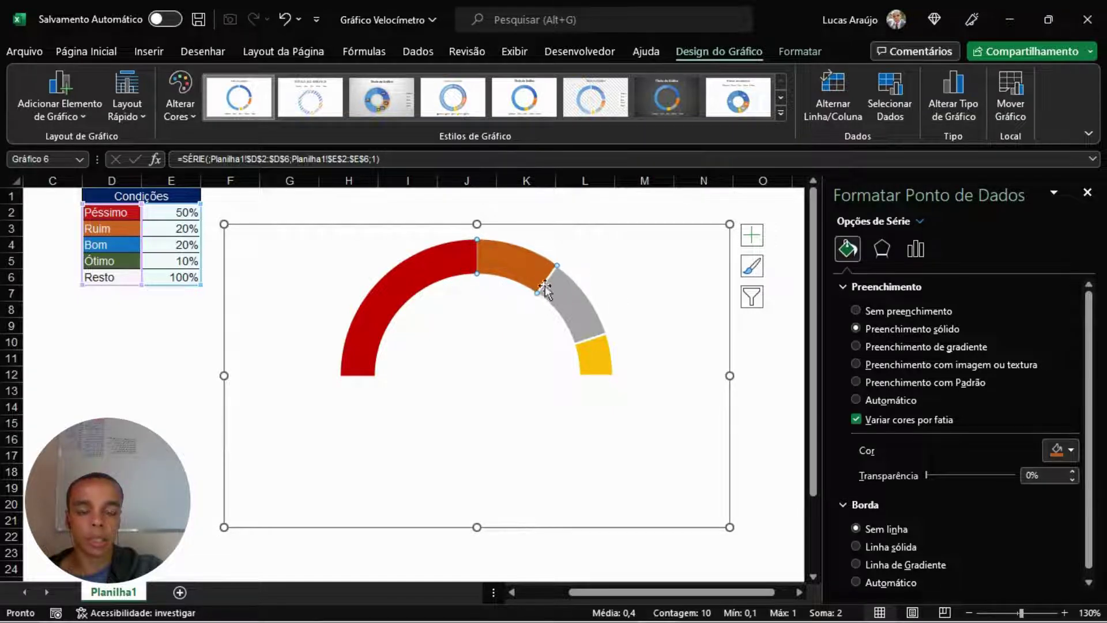
# Fill the Bom slice with the solid standard blue and remove its border line.
pyautogui.click(568, 317)
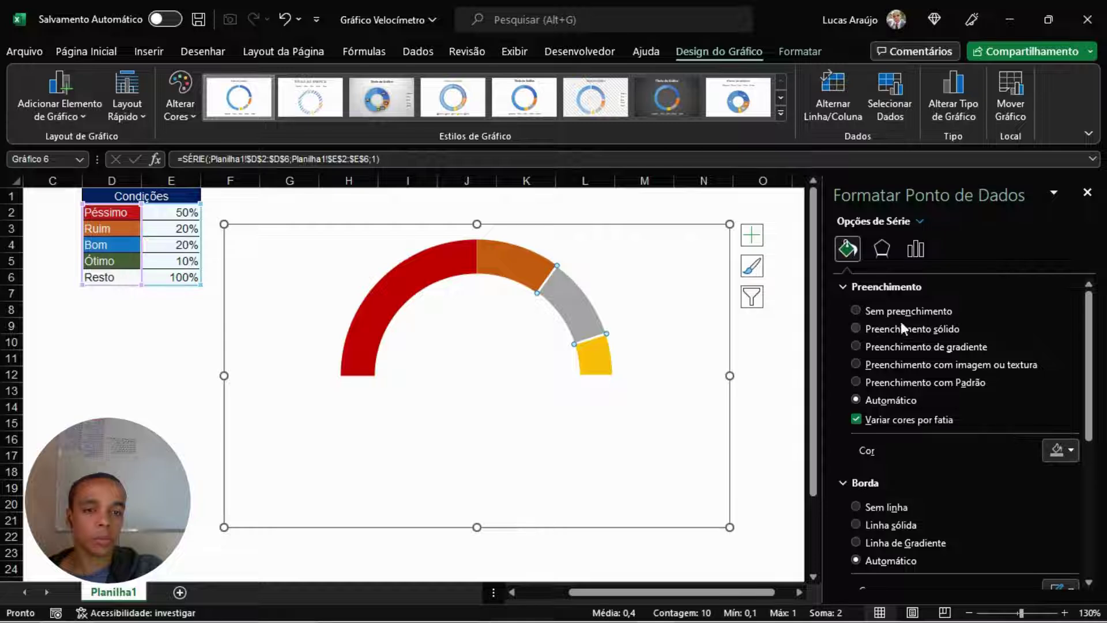
pyautogui.click(919, 330)
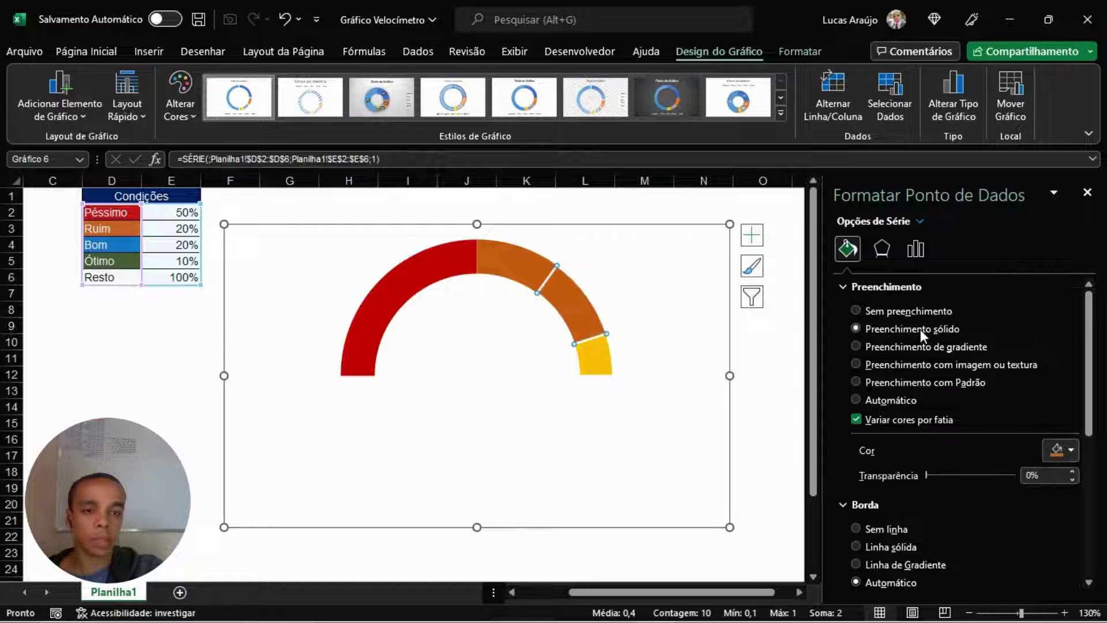
pyautogui.click(1069, 451)
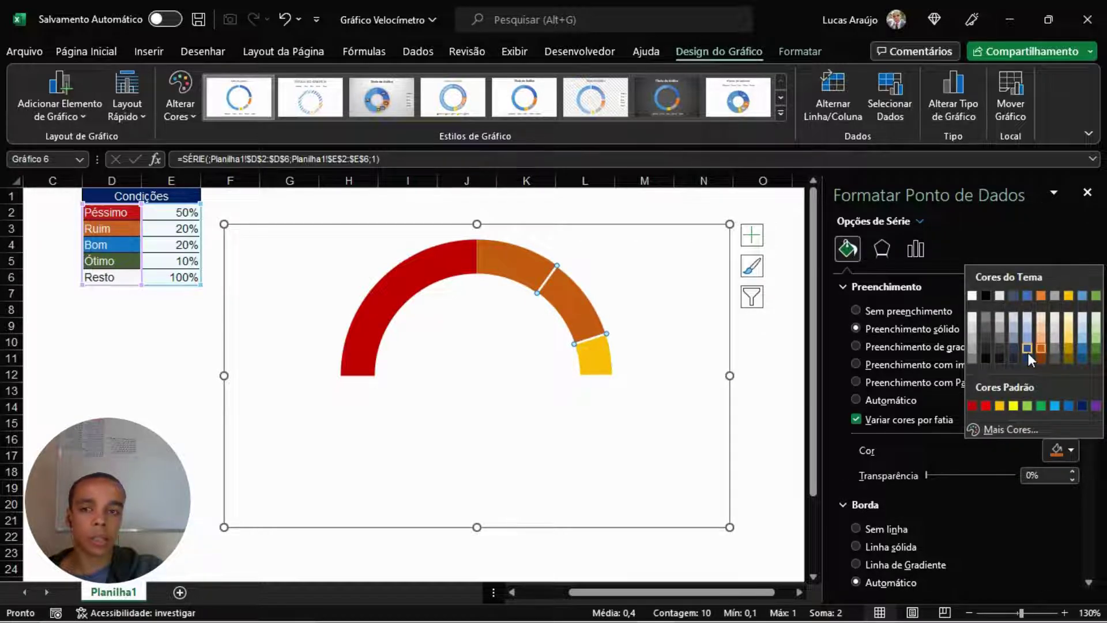
pyautogui.click(1068, 406)
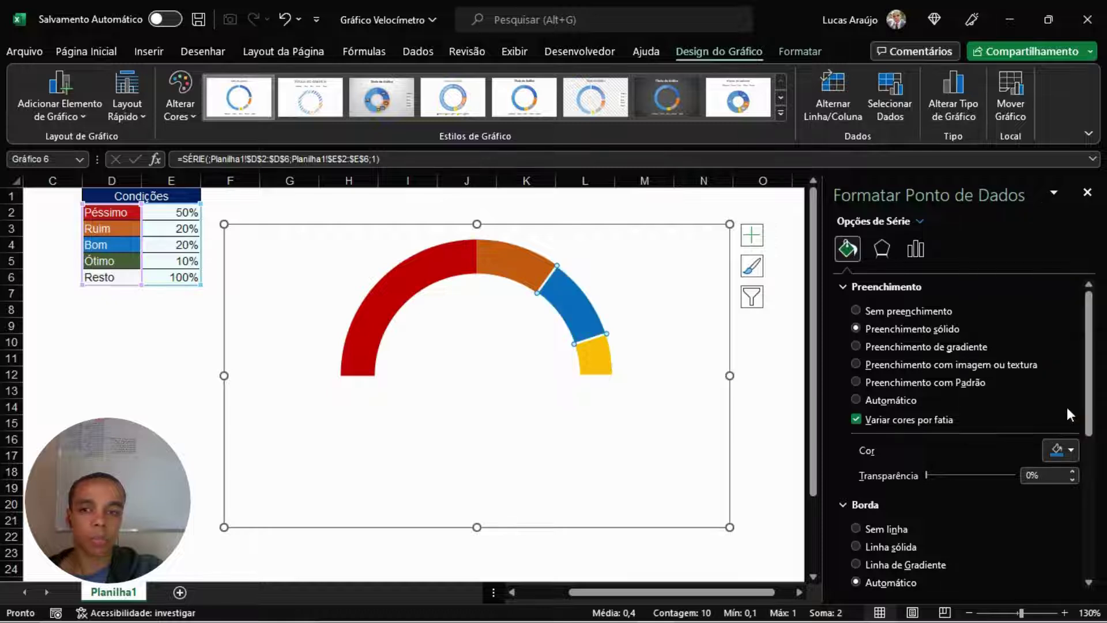
pyautogui.click(873, 531)
# Apply a solid dark green fill and no border line to the Ótimo slice, leaving the slice deselected.
pyautogui.click(589, 361)
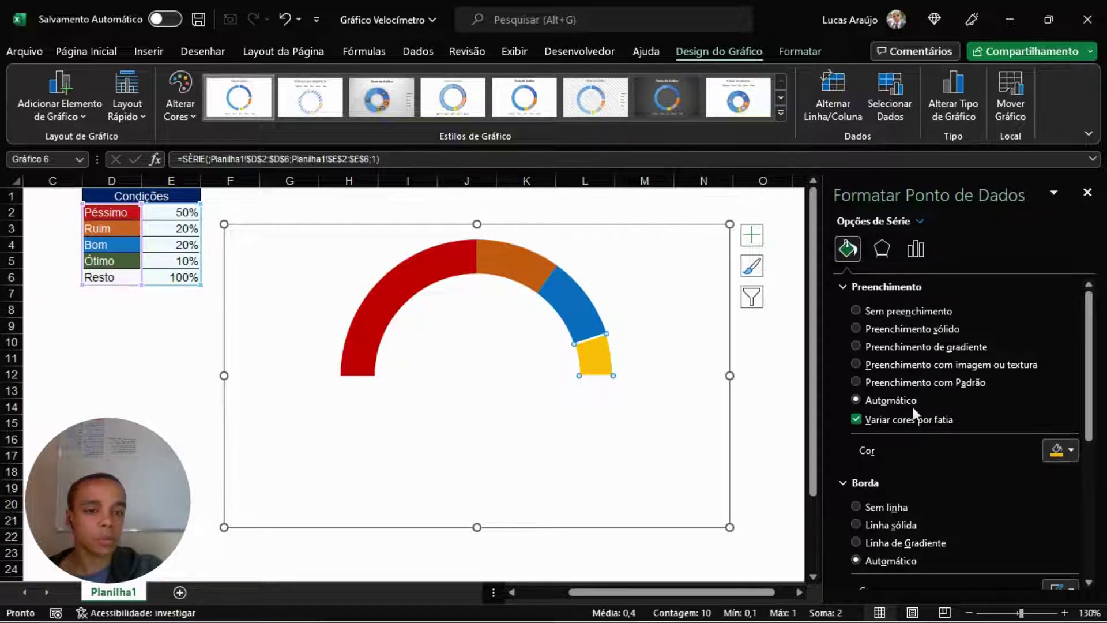
pyautogui.click(908, 324)
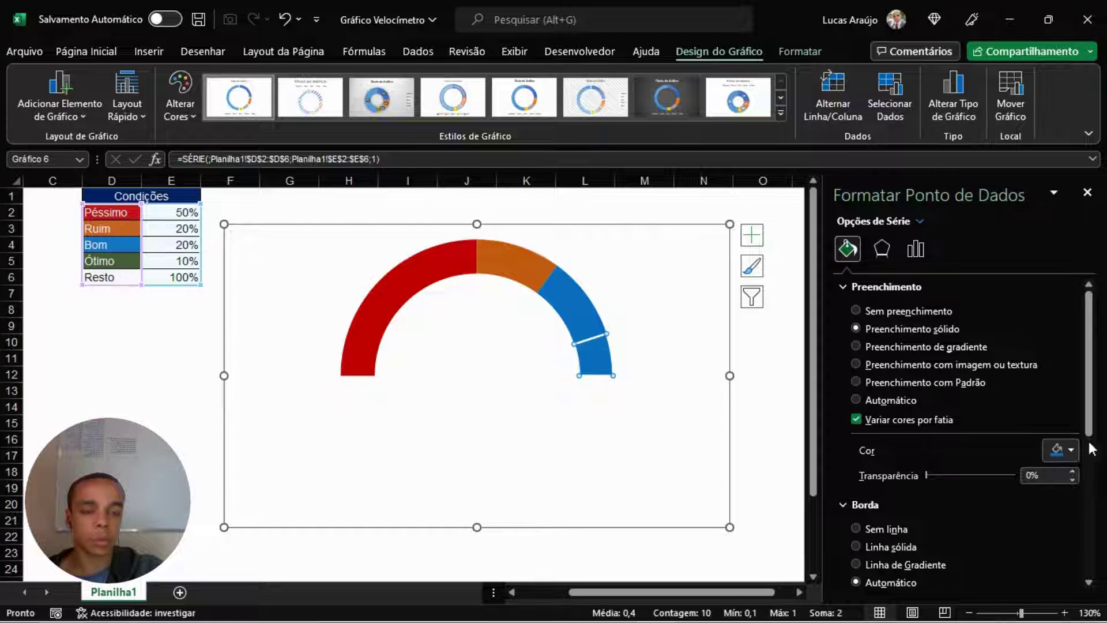
pyautogui.click(1072, 451)
pyautogui.click(1096, 356)
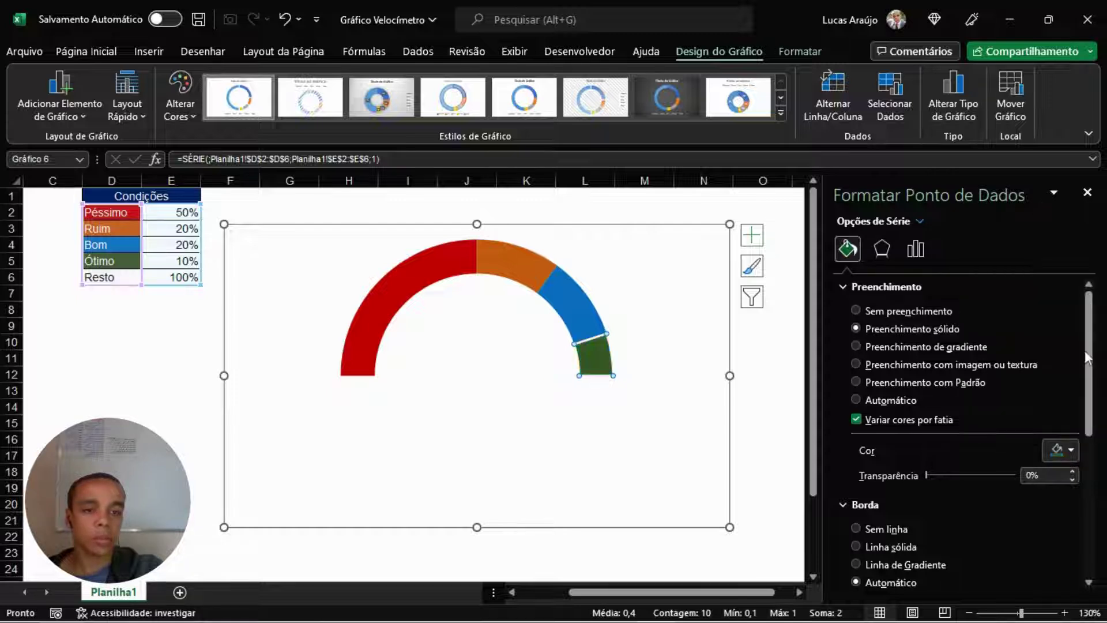
pyautogui.click(873, 527)
pyautogui.click(424, 363)
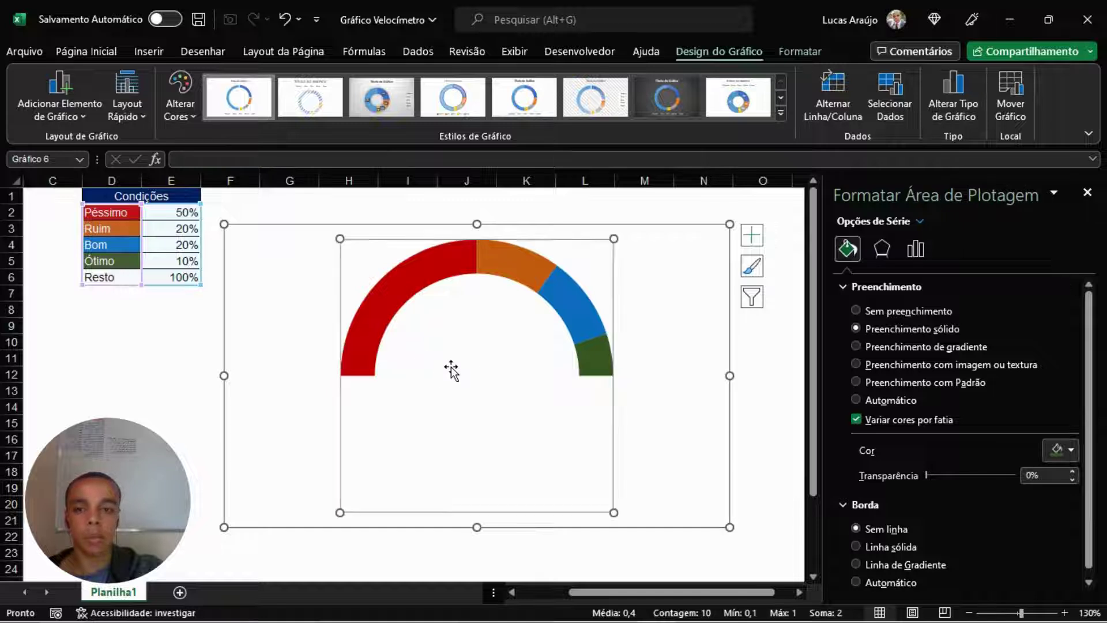
pyautogui.click(641, 376)
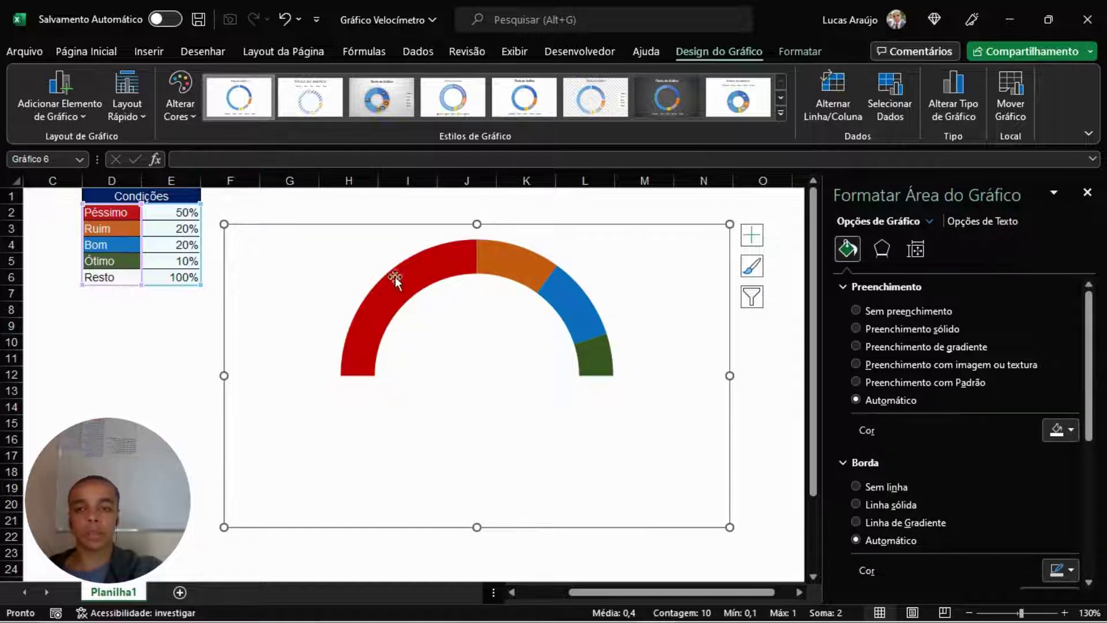
# Thicken the gauge ring by reducing the doughnut hole size to 61%.
pyautogui.moveTo(552, 306)
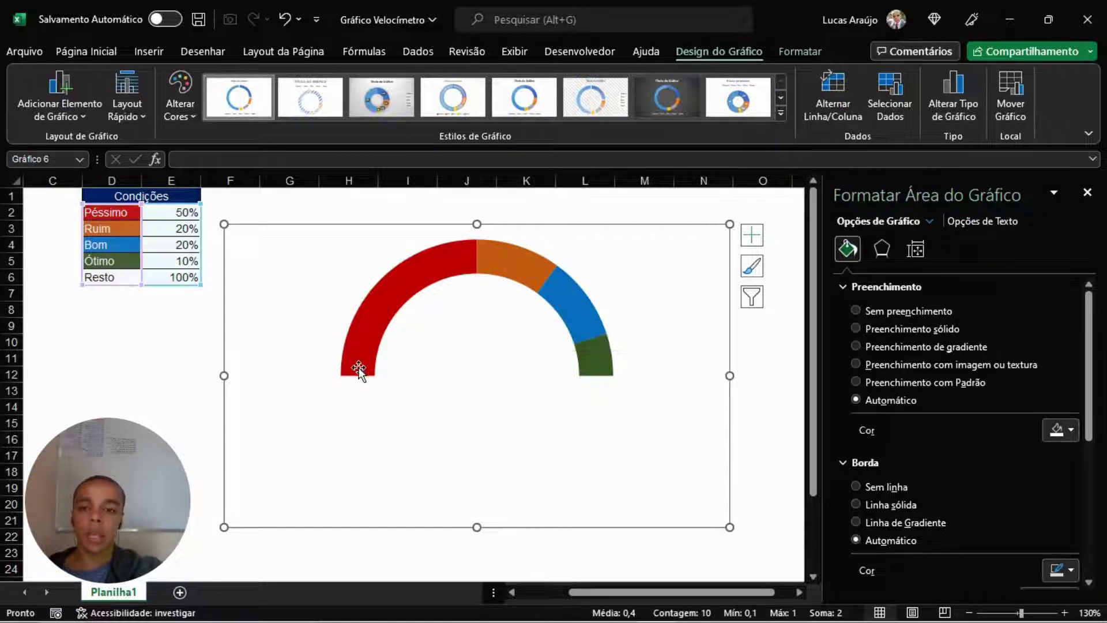
pyautogui.moveTo(359, 360)
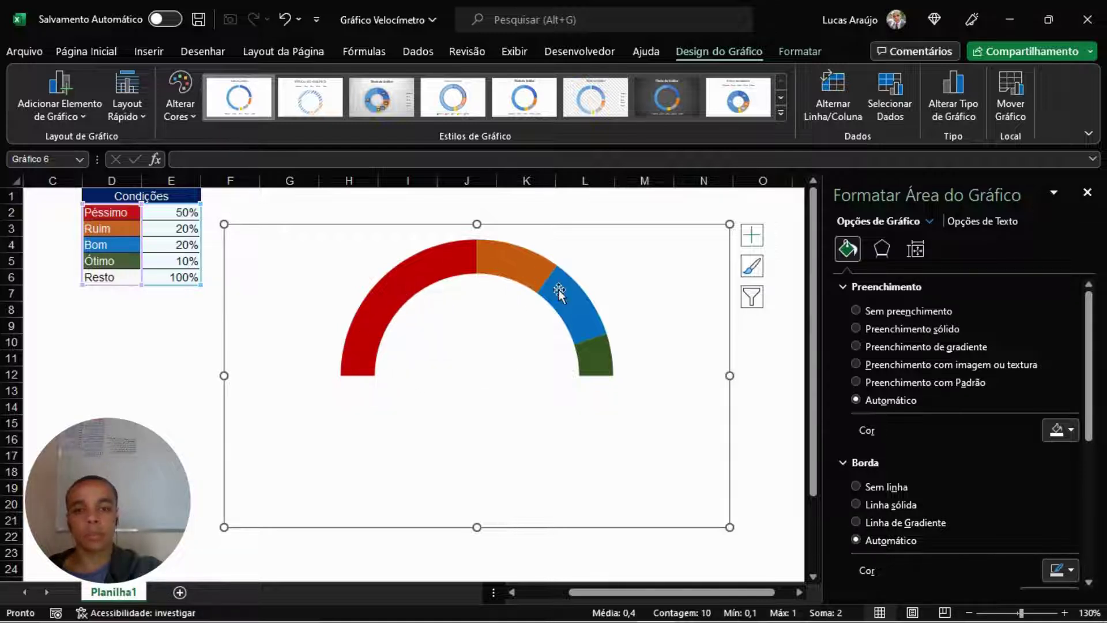
pyautogui.moveTo(595, 352)
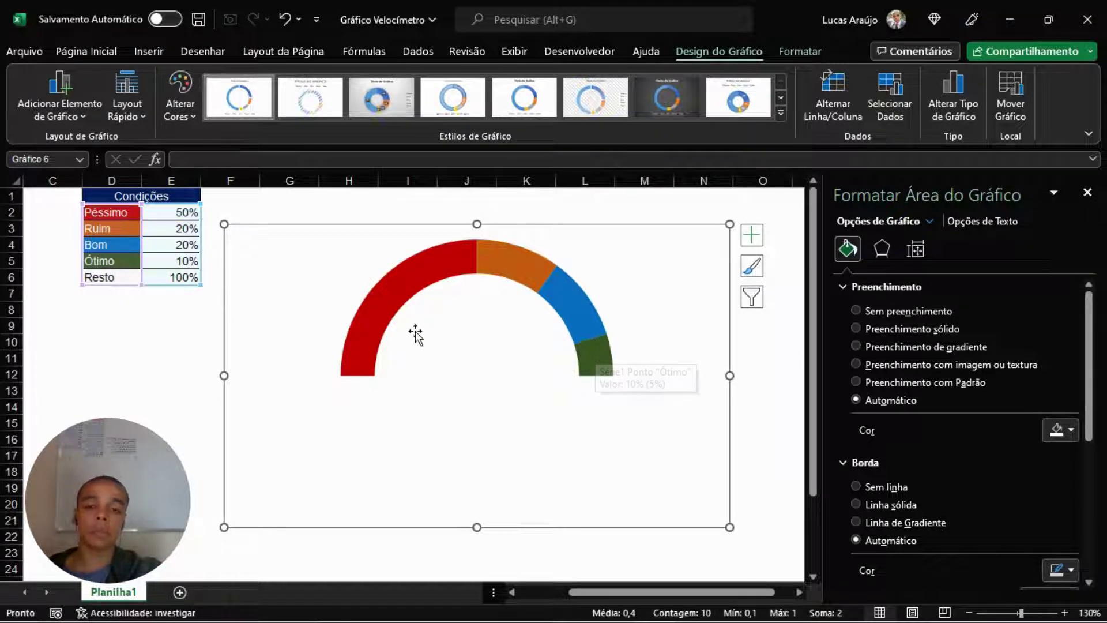
pyautogui.click(435, 273)
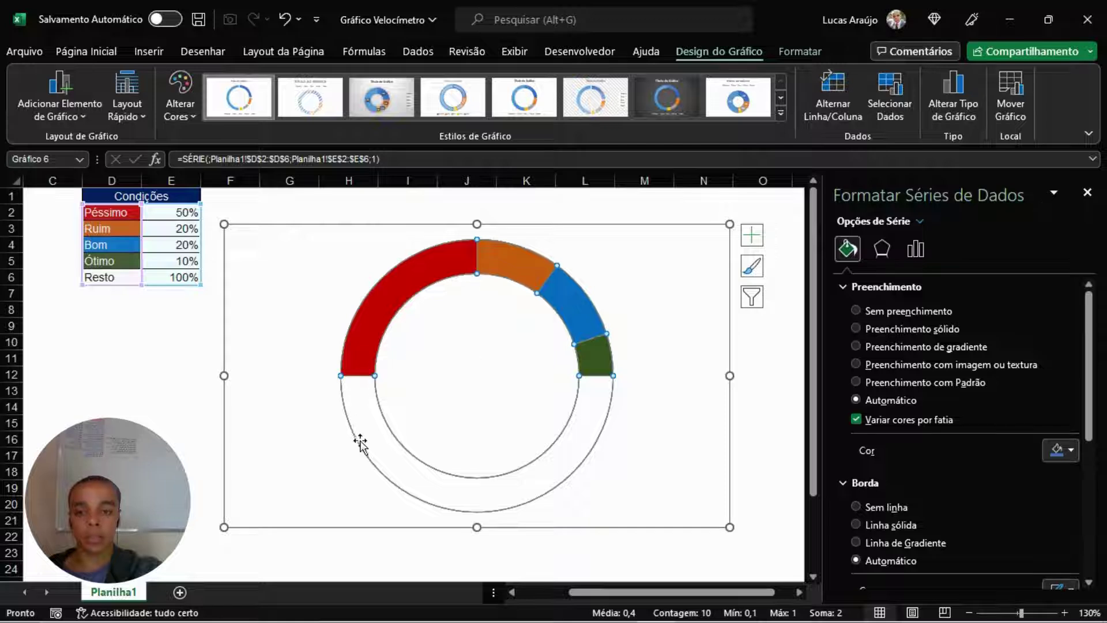
pyautogui.click(915, 251)
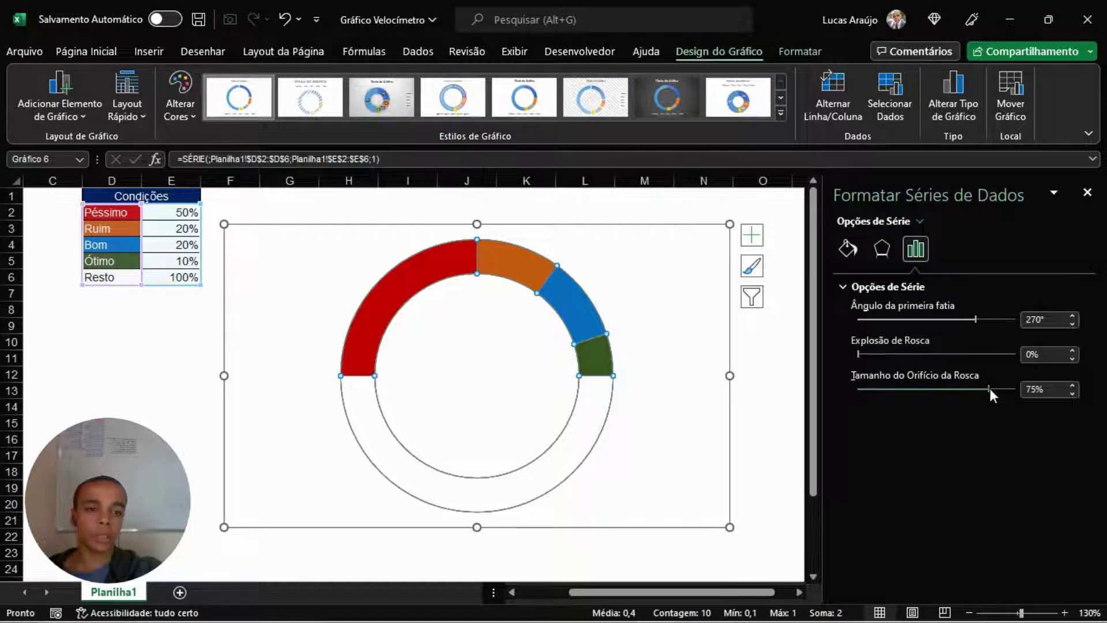
pyautogui.moveTo(987, 386); pyautogui.dragTo(966, 393)
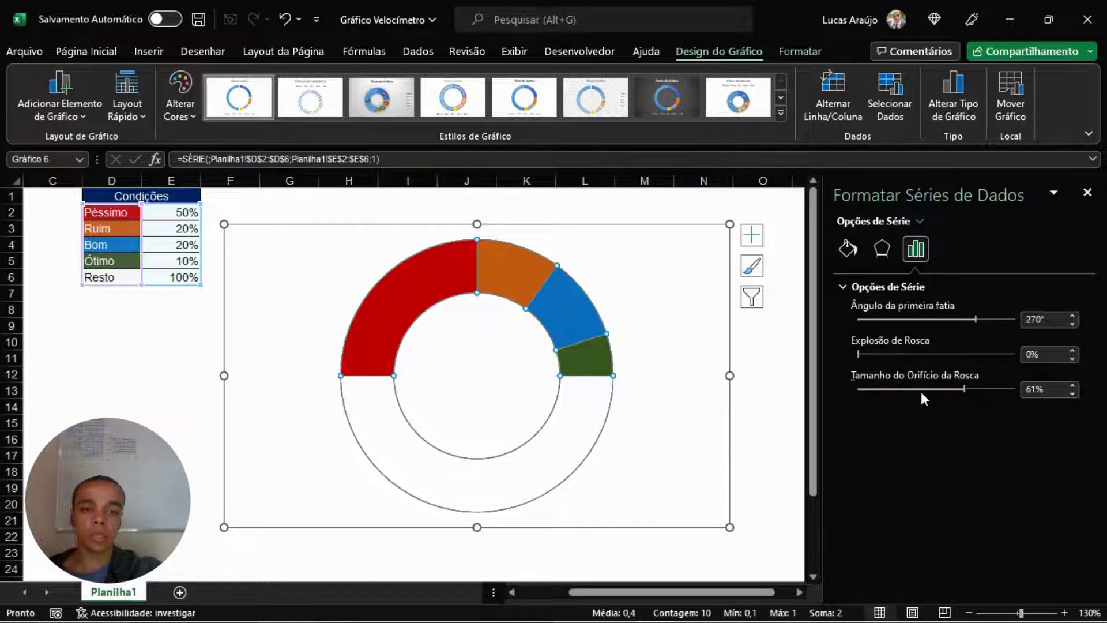
# Thicken the gauge ring further by setting the doughnut hole size to 40%, leaving the series deselected.
pyautogui.moveTo(963, 387); pyautogui.dragTo(932, 388)
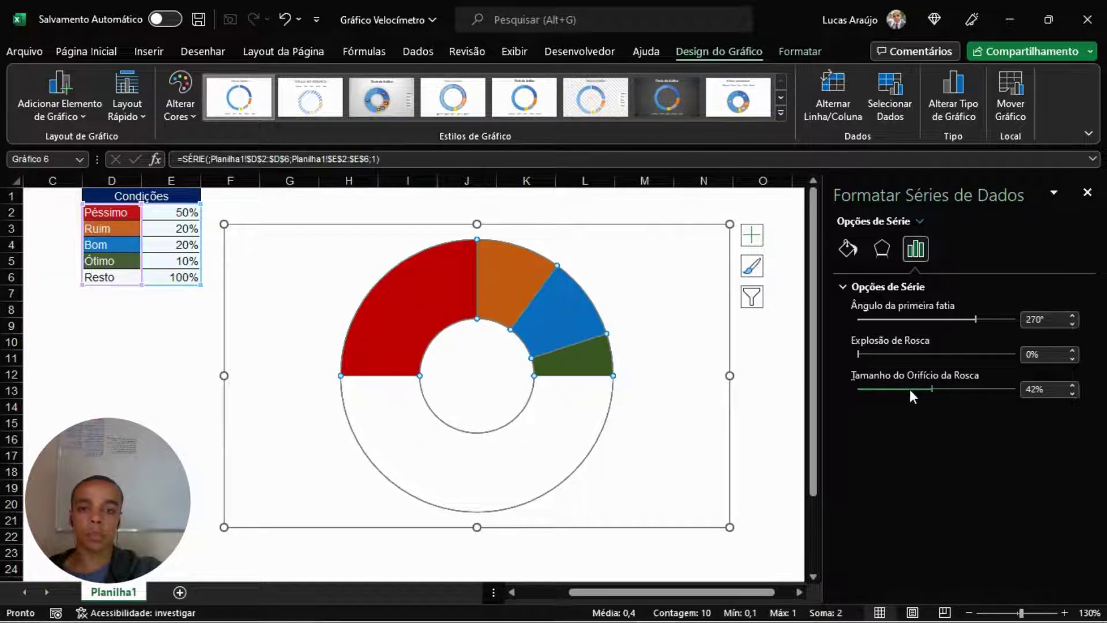
pyautogui.moveTo(1051, 391); pyautogui.dragTo(1014, 394)
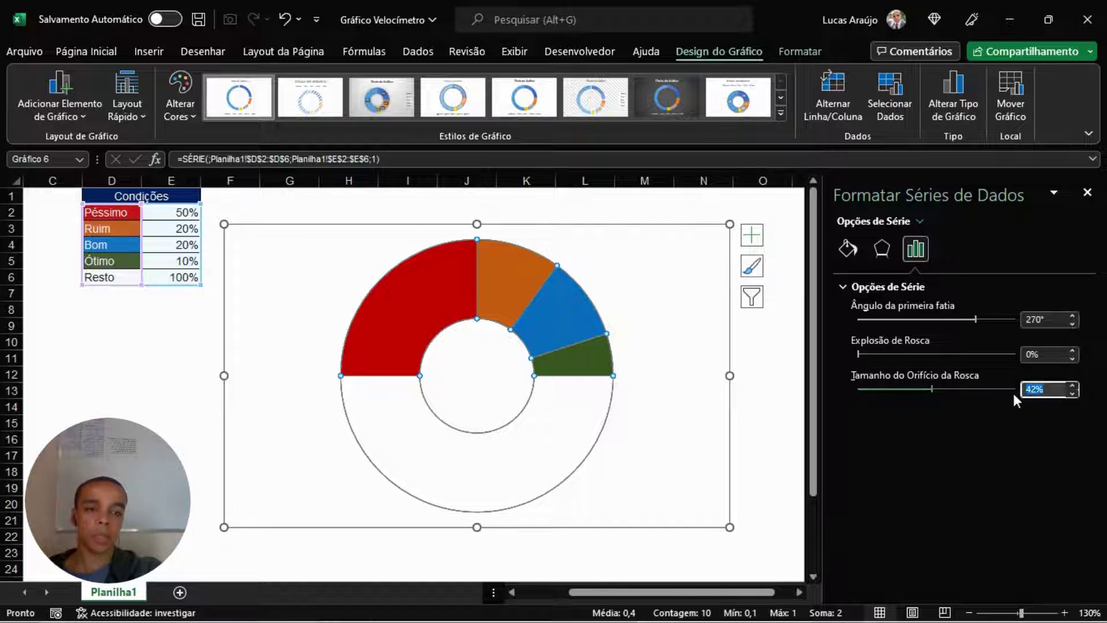
pyautogui.write('40')
pyautogui.press('Return')
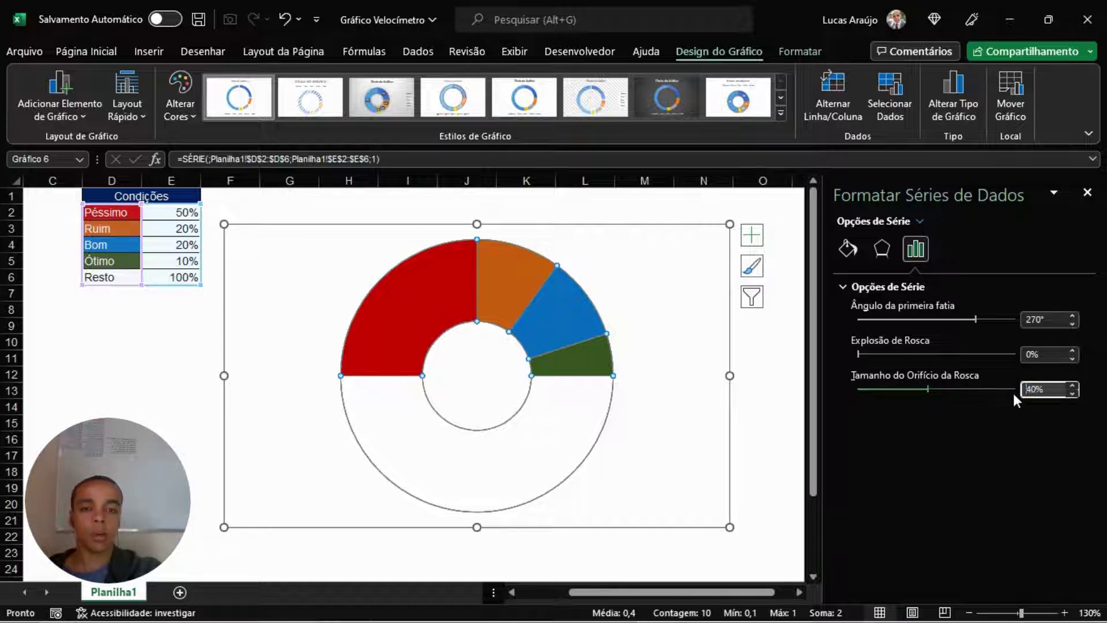
pyautogui.click(482, 378)
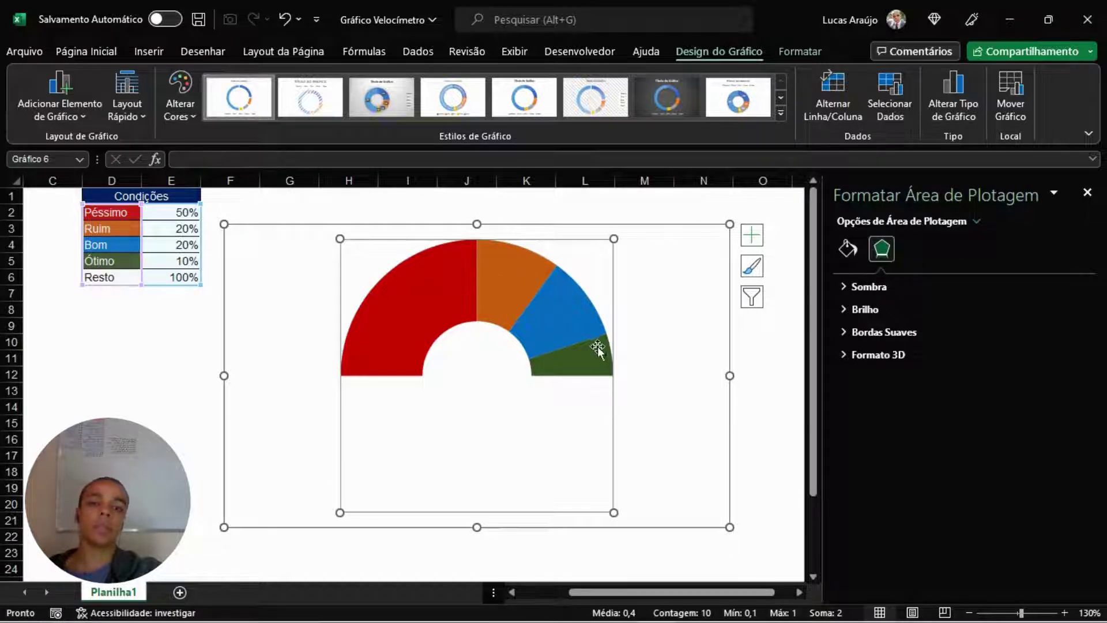
# Try closing the doughnut's centre completely by setting its hole size to 0%.
pyautogui.click(502, 331)
pyautogui.click(928, 253)
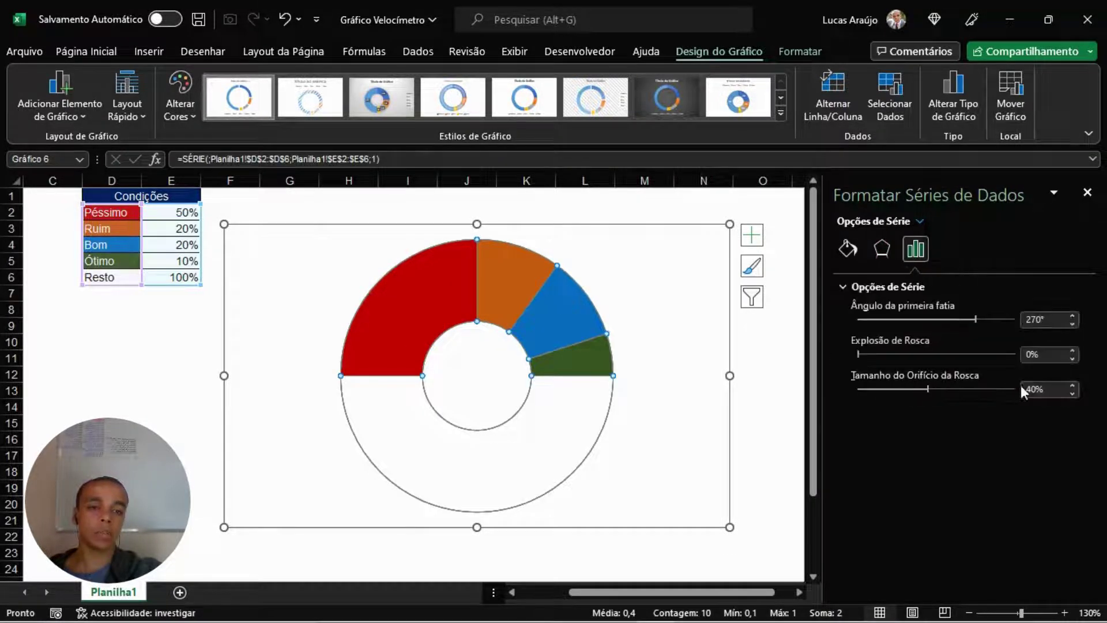
pyautogui.write('0')
pyautogui.press('Return')
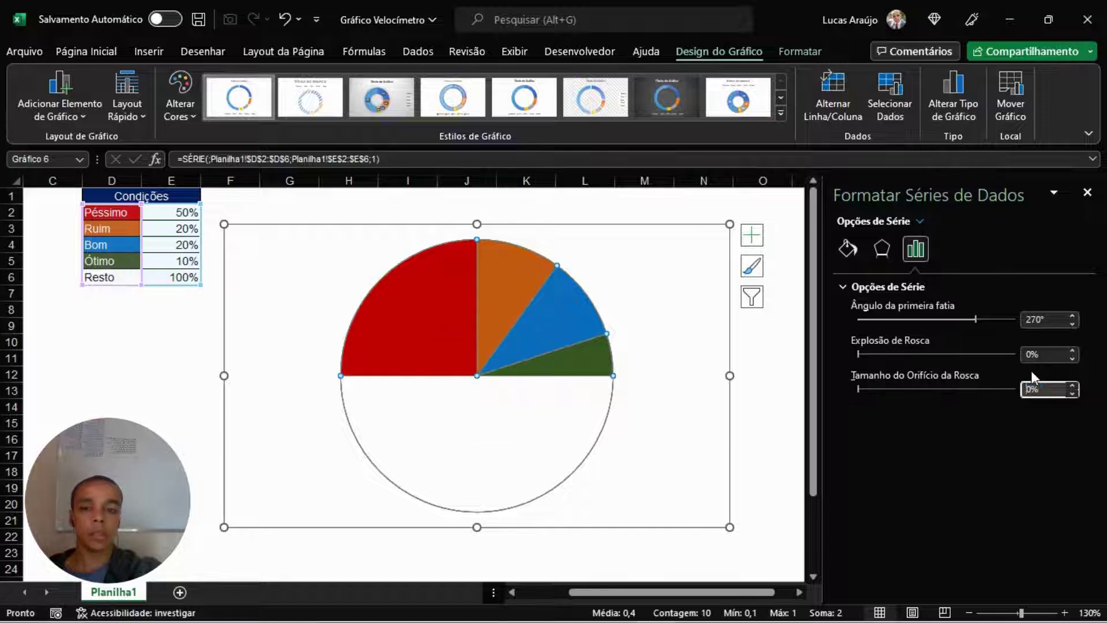
pyautogui.click(650, 376)
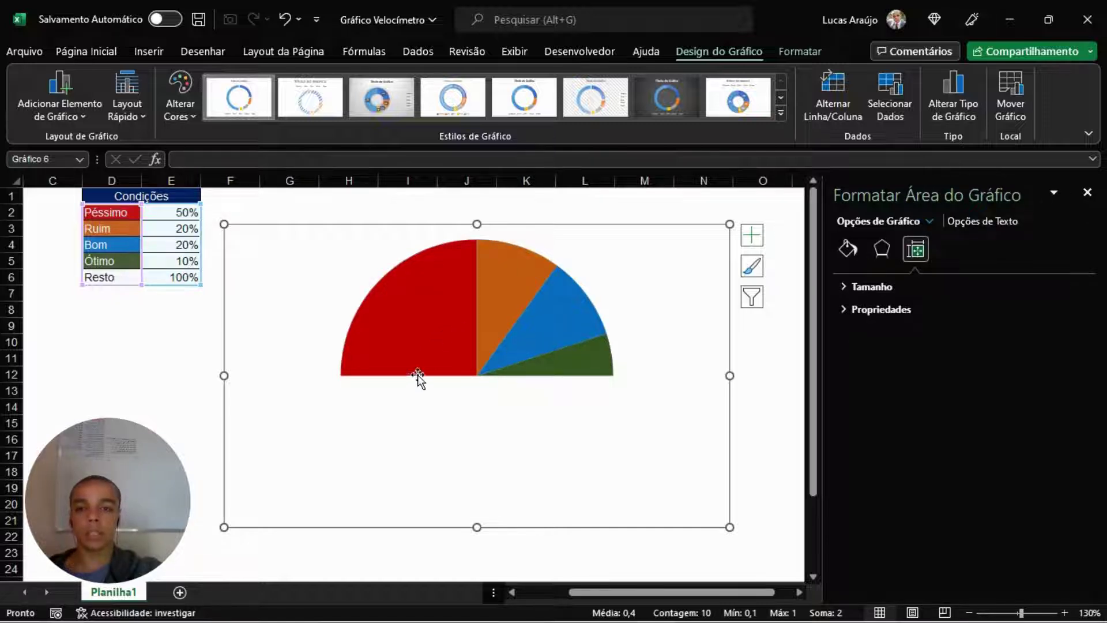
# Reopen the centre of the gauge by setting the doughnut hole size back to 40%.
pyautogui.click(477, 334)
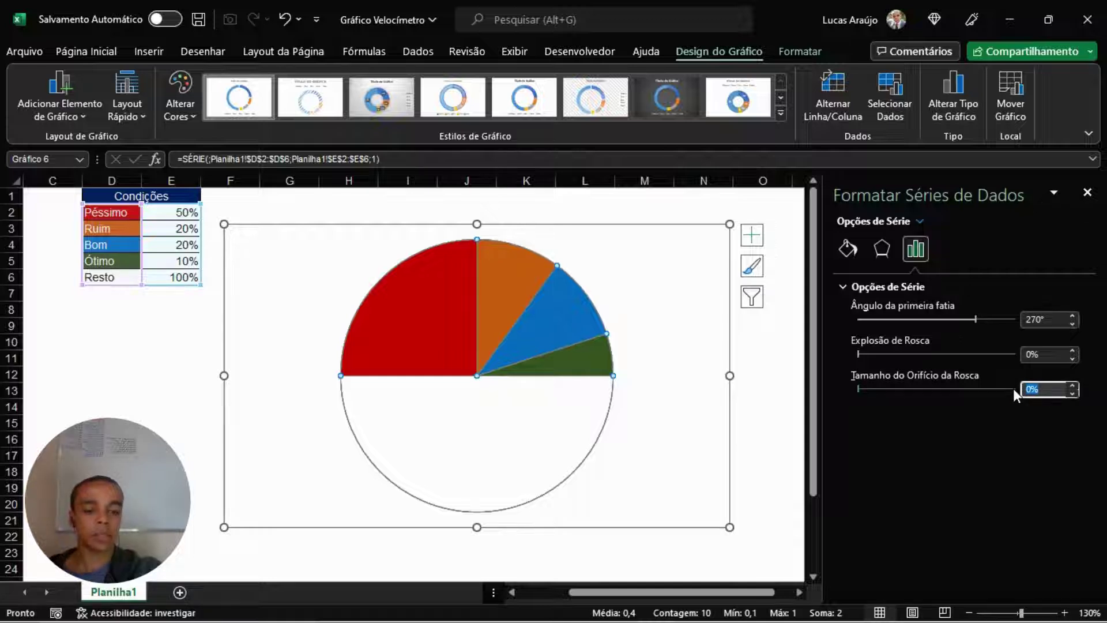
pyautogui.write('40')
pyautogui.press('Return')
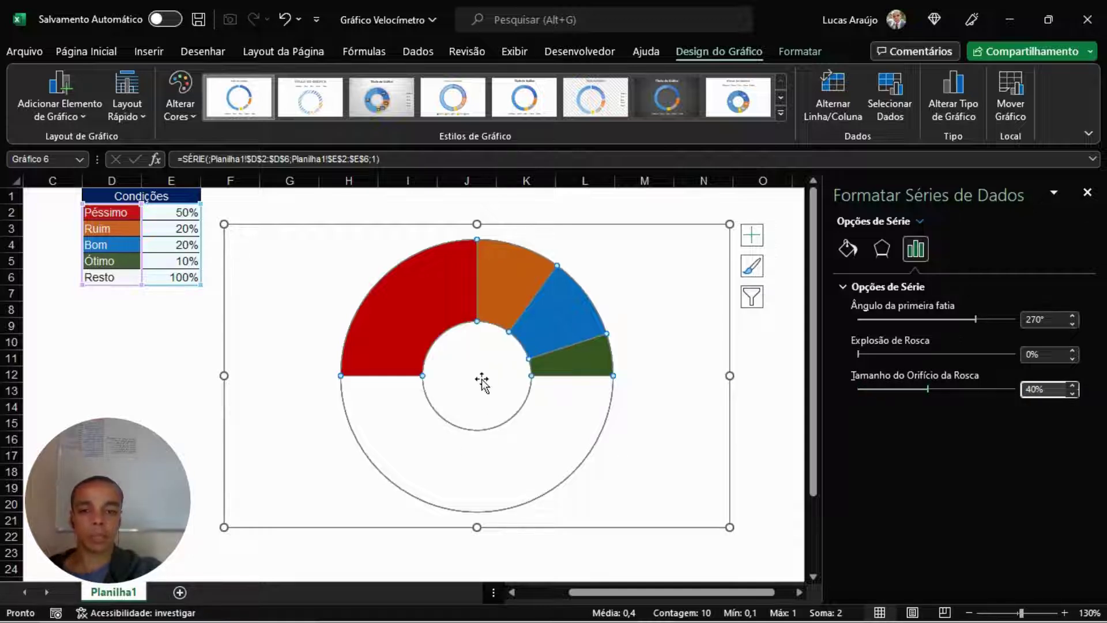
pyautogui.click(487, 371)
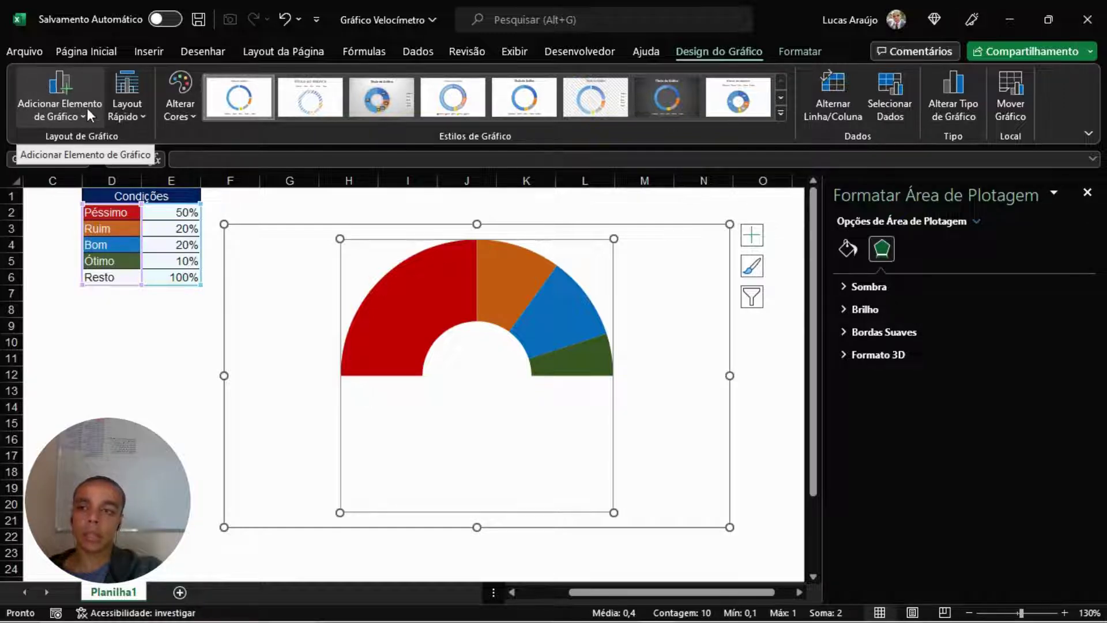
# Add data labels to the slices of the gauge chart.
pyautogui.click(66, 117)
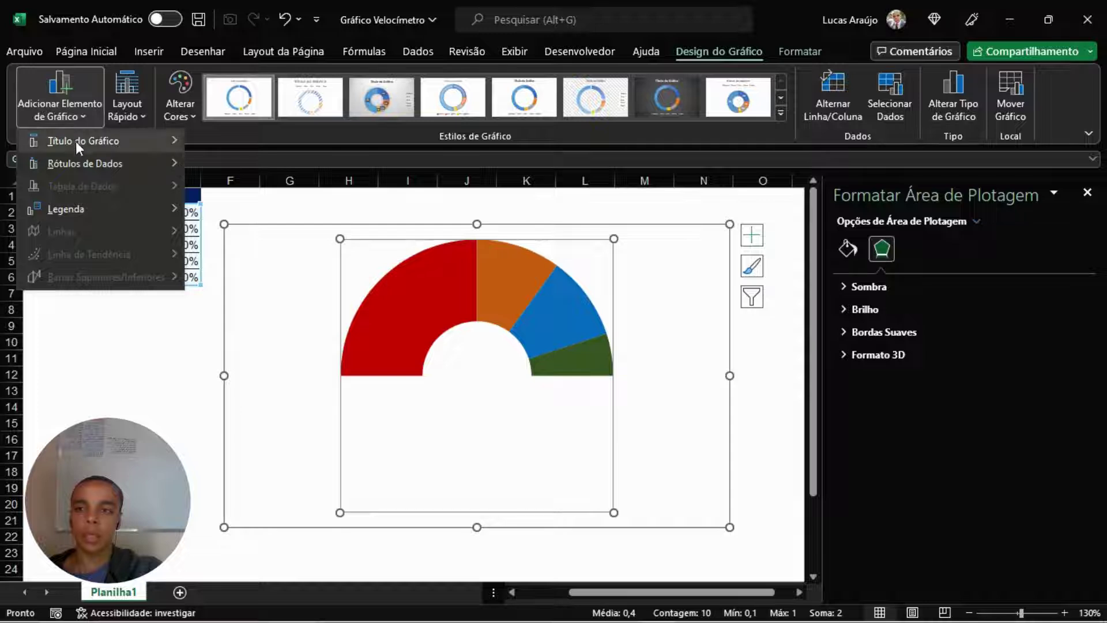
pyautogui.moveTo(77, 151)
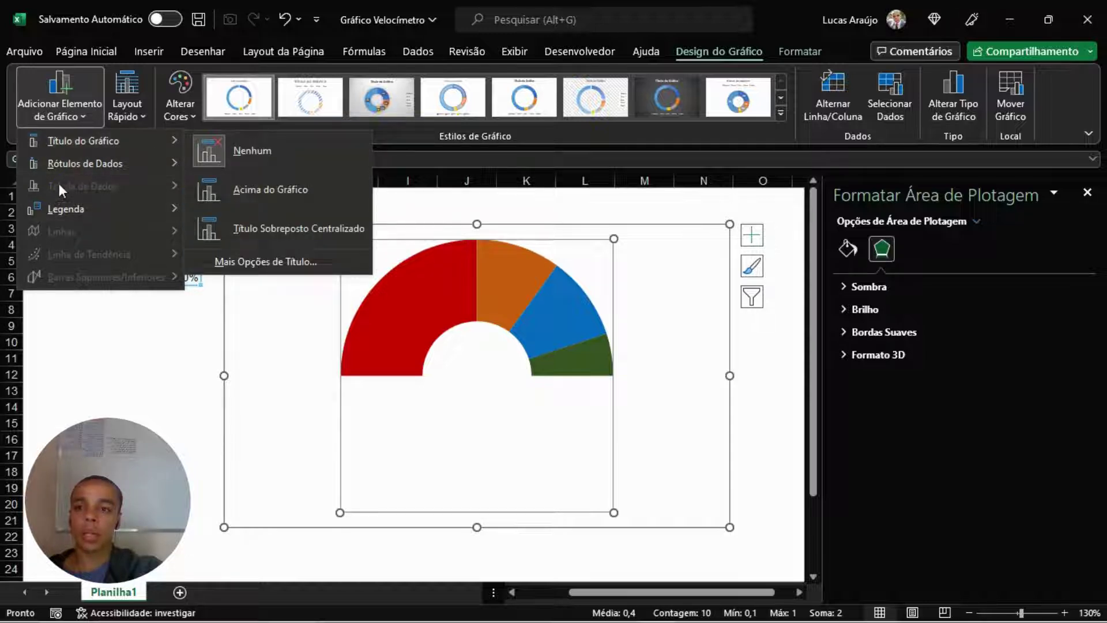
pyautogui.moveTo(118, 170)
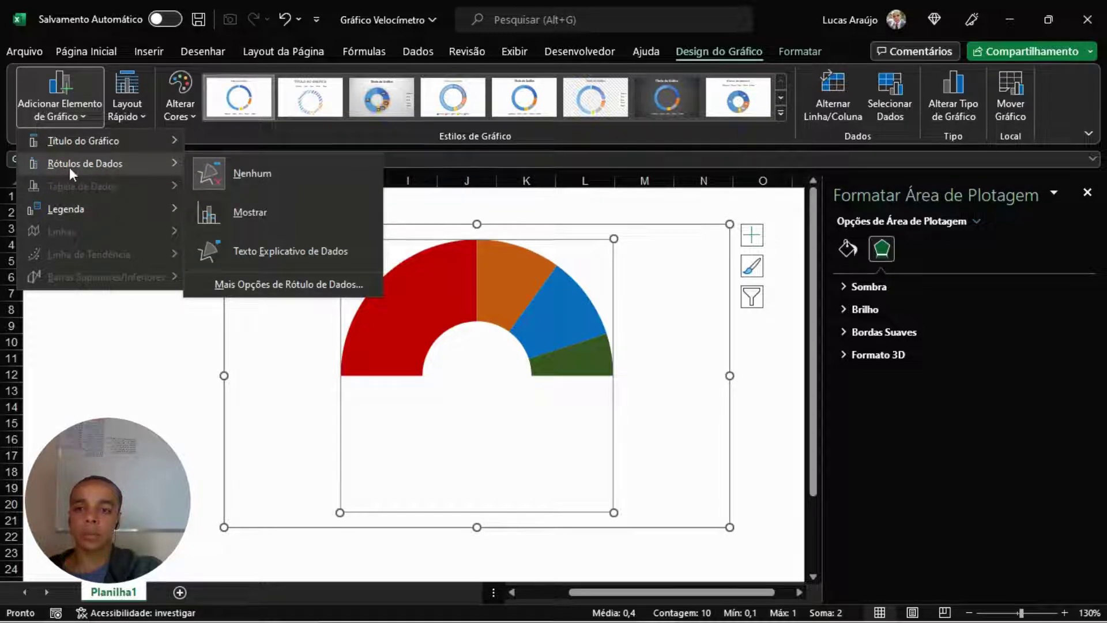
pyautogui.click(231, 212)
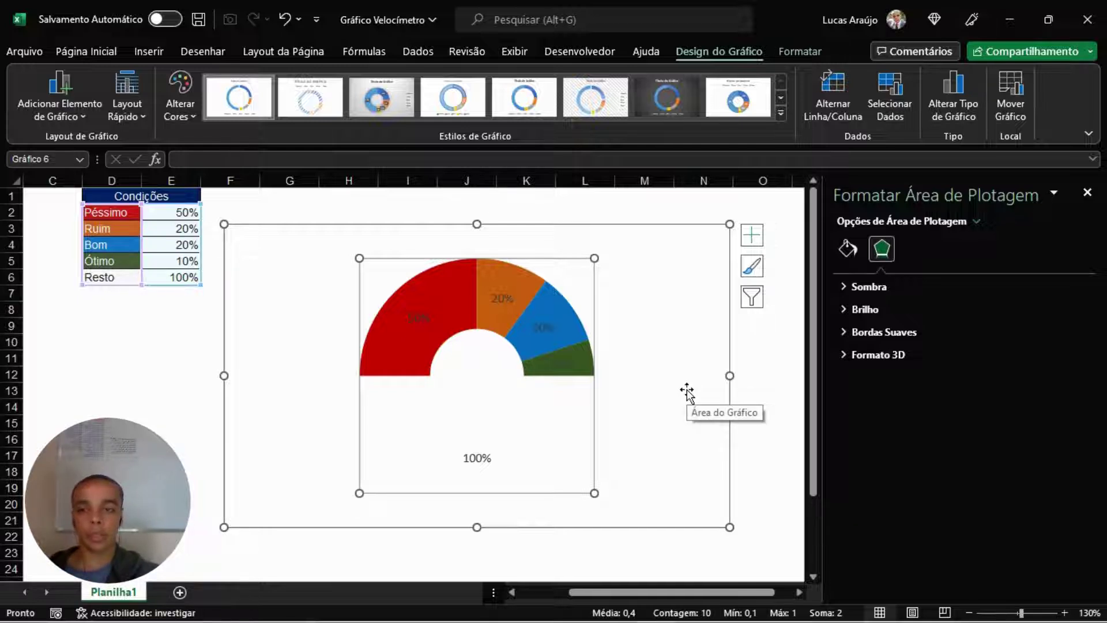
# Make the data labels show the category name instead of the value.
pyautogui.click(418, 321)
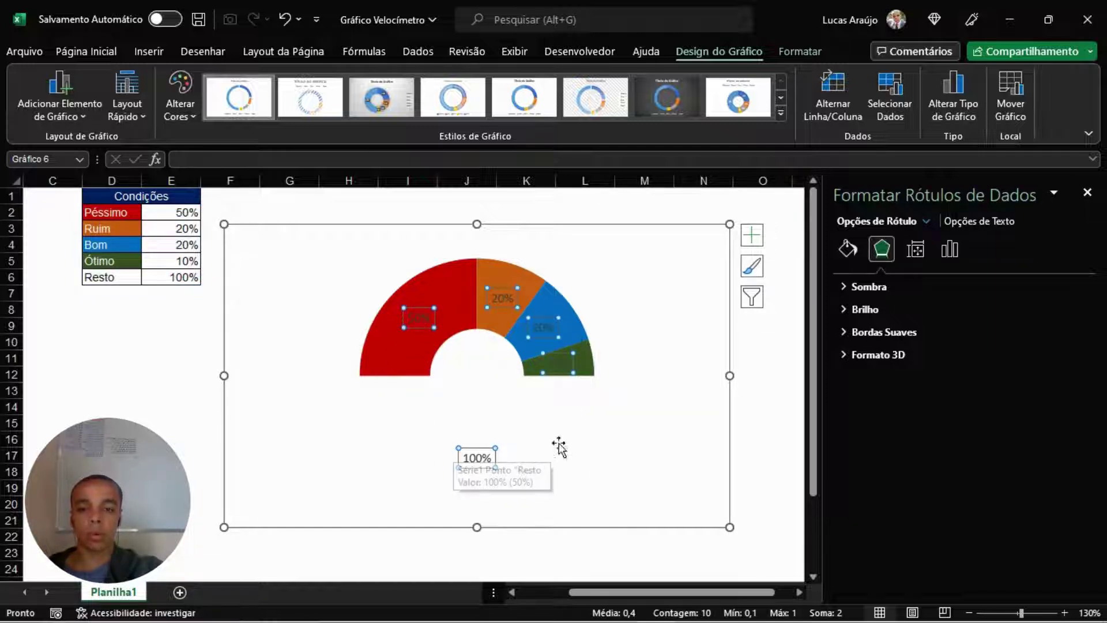
pyautogui.click(949, 250)
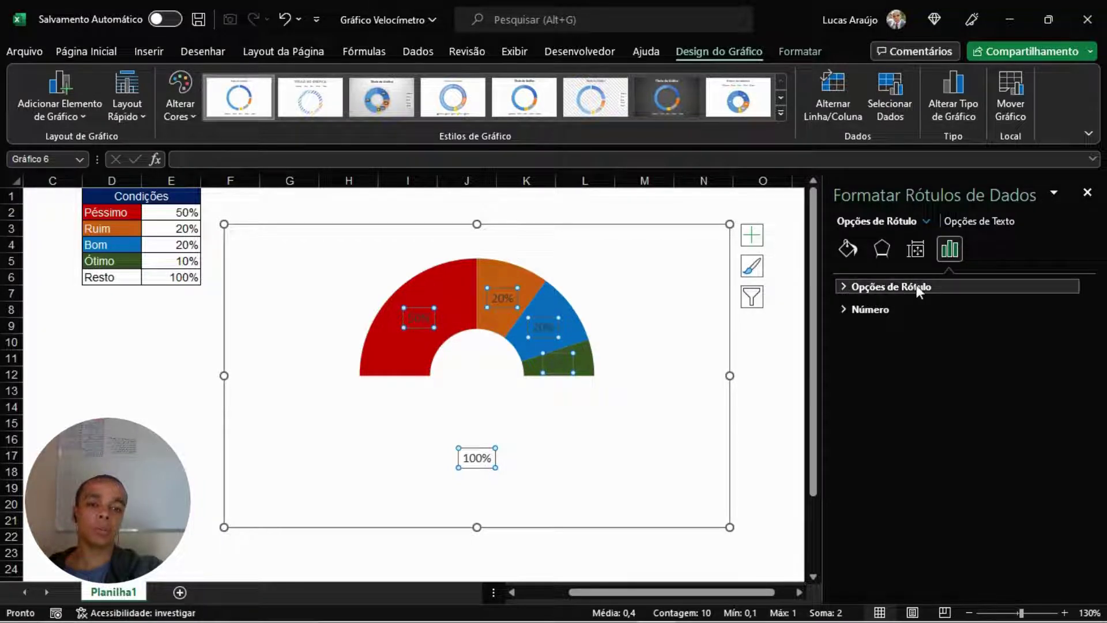
pyautogui.click(847, 287)
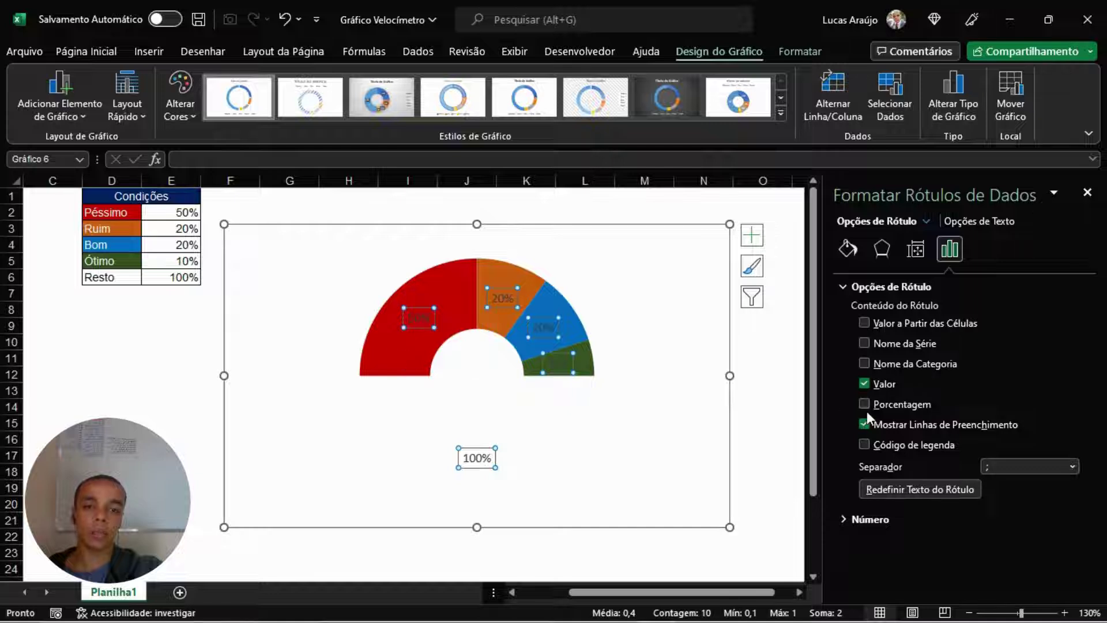
pyautogui.click(864, 383)
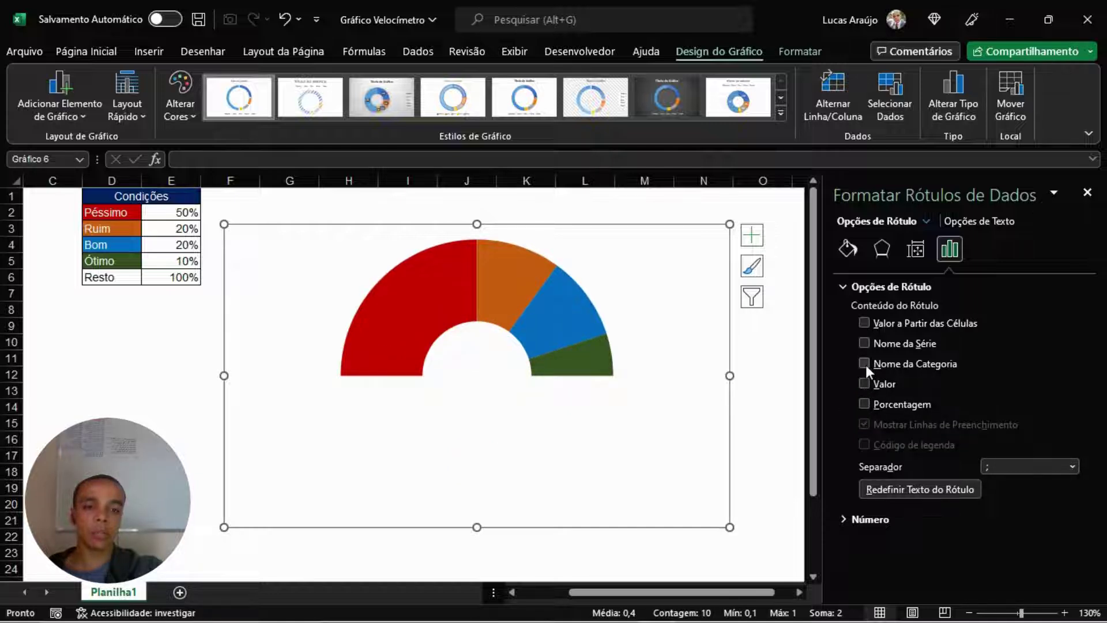
pyautogui.click(865, 364)
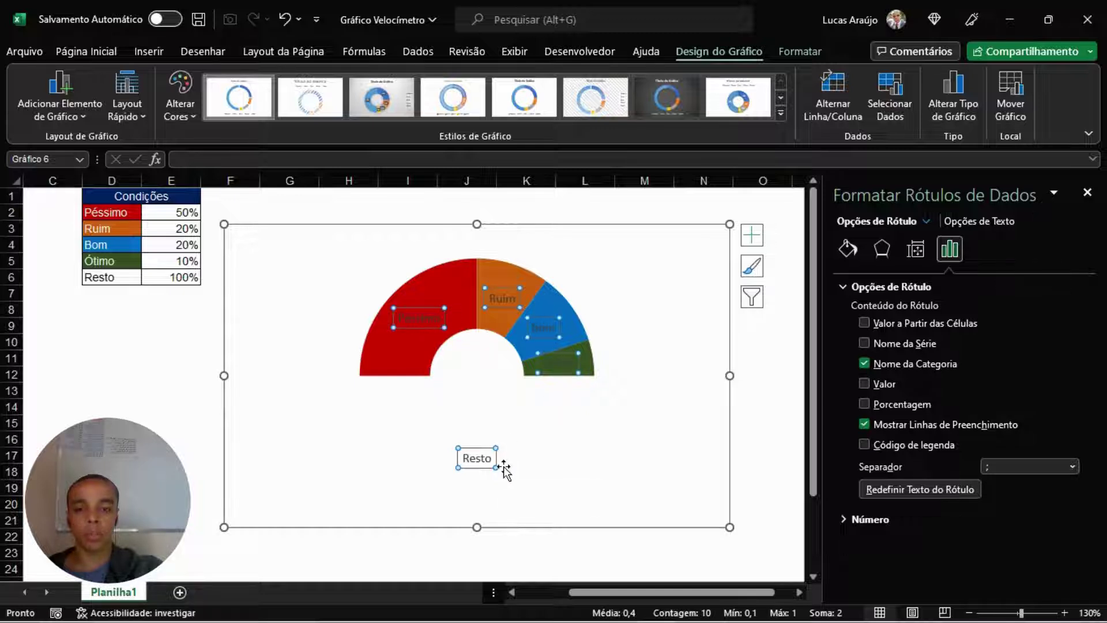
pyautogui.click(573, 445)
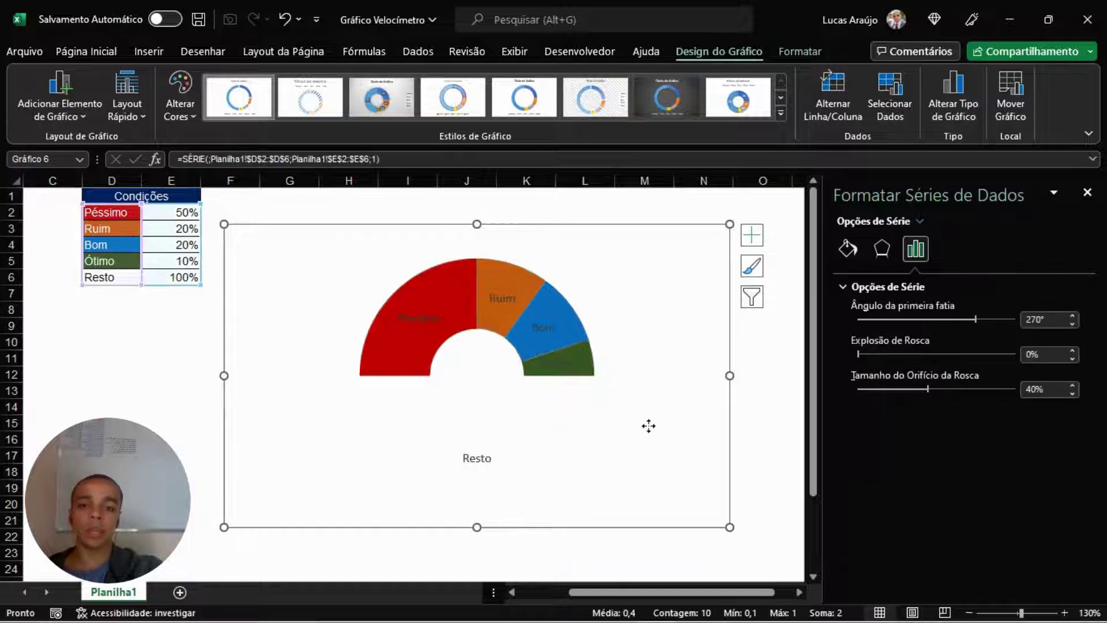
# Delete only the Resto data label below the half-doughnut, keeping the other slice labels.
pyautogui.click(496, 460)
pyautogui.click(477, 457)
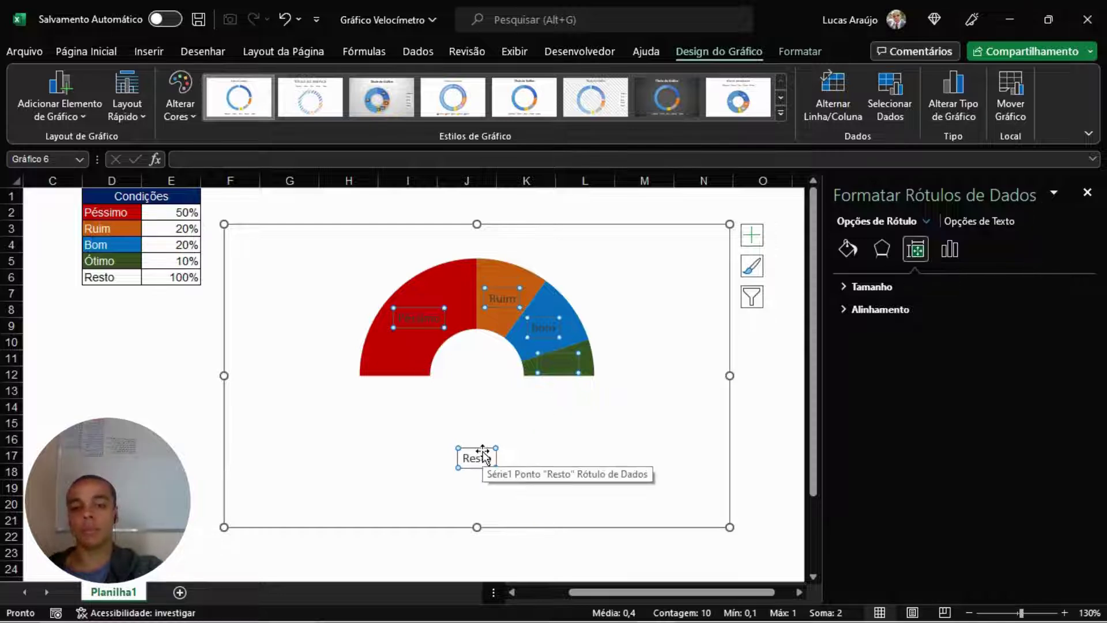
pyautogui.click(615, 452)
pyautogui.click(483, 459)
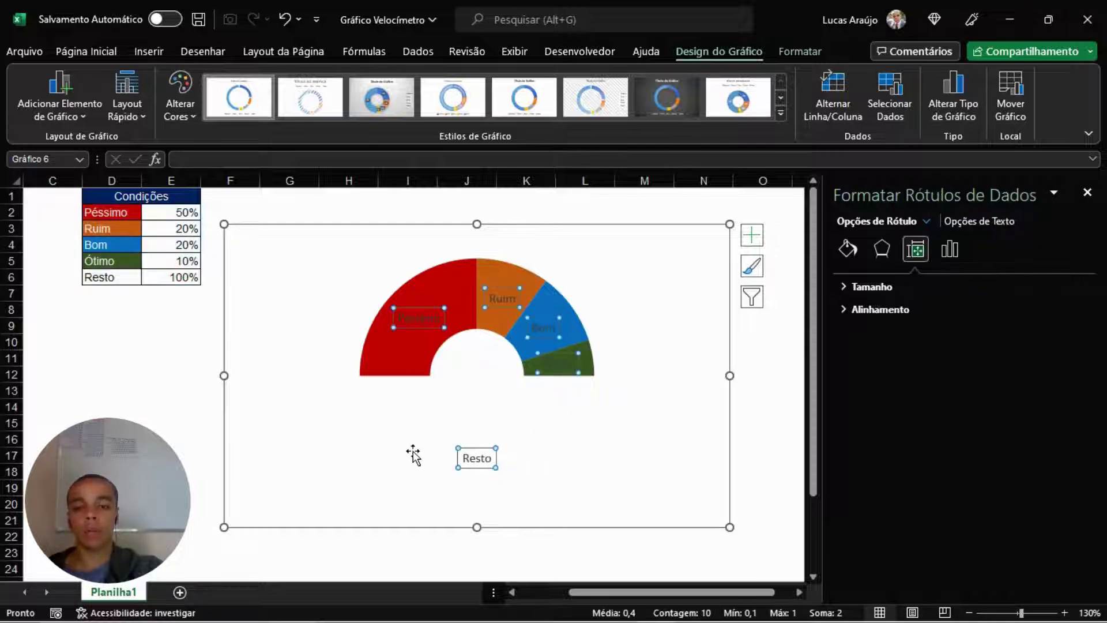
pyautogui.click(473, 458)
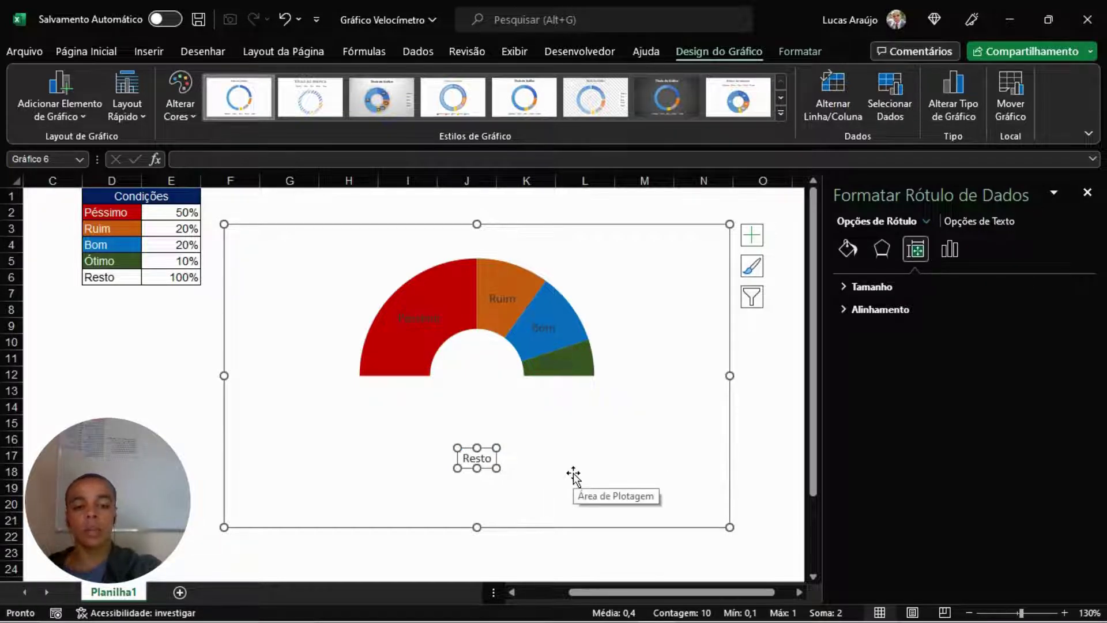
pyautogui.press('Delete')
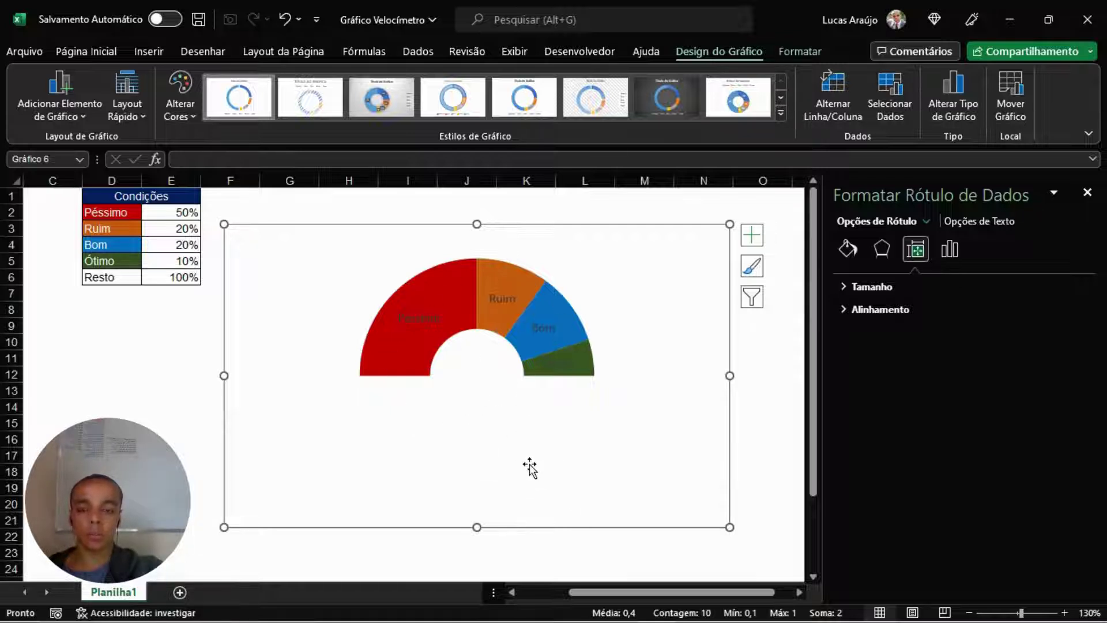
# Select the remaining slice labels together and set their font colour to white.
pyautogui.click(432, 323)
pyautogui.click(507, 420)
pyautogui.click(563, 365)
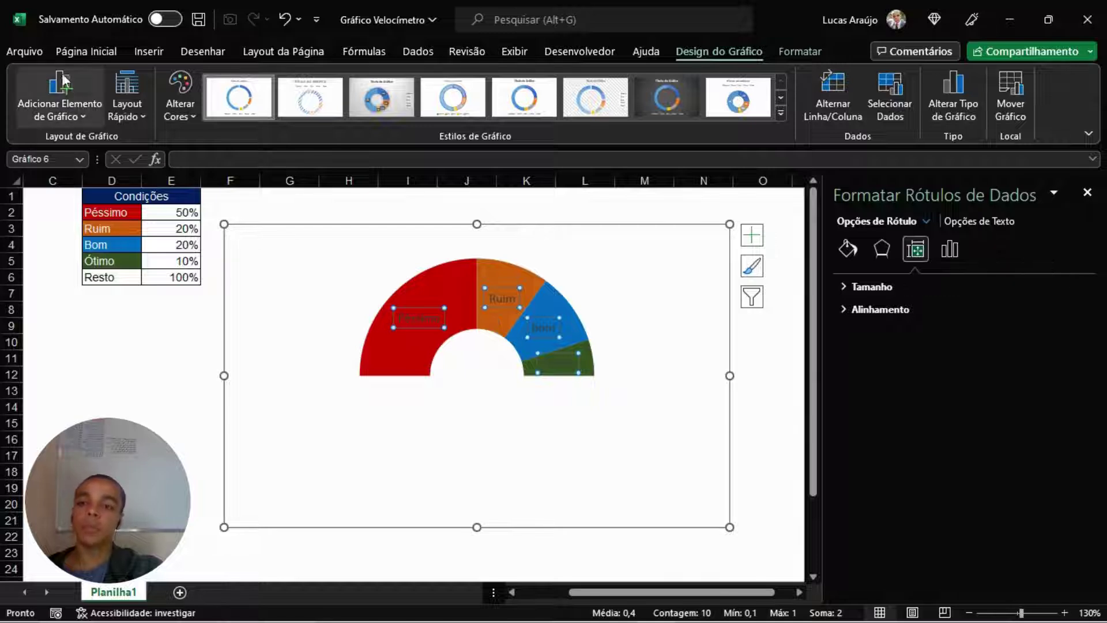
pyautogui.click(66, 53)
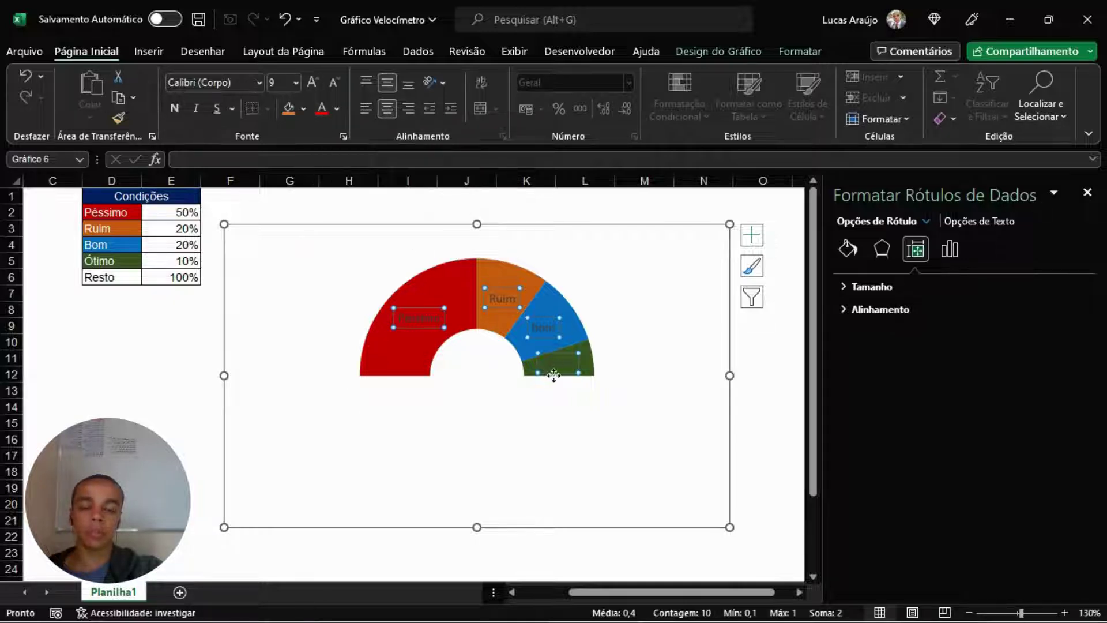
pyautogui.moveTo(554, 374)
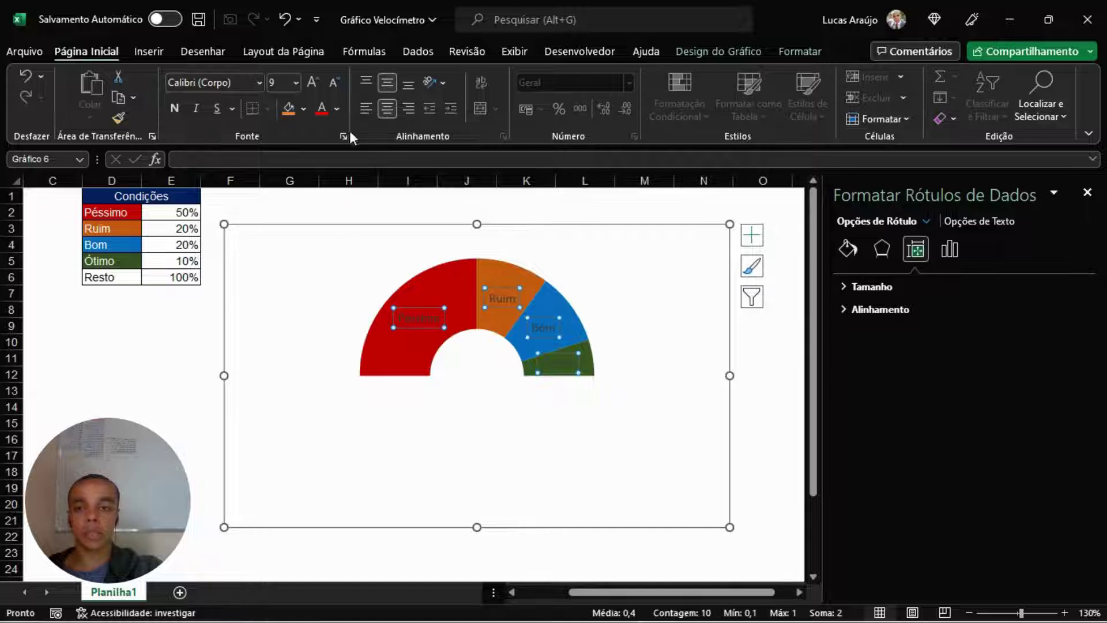
pyautogui.click(338, 110)
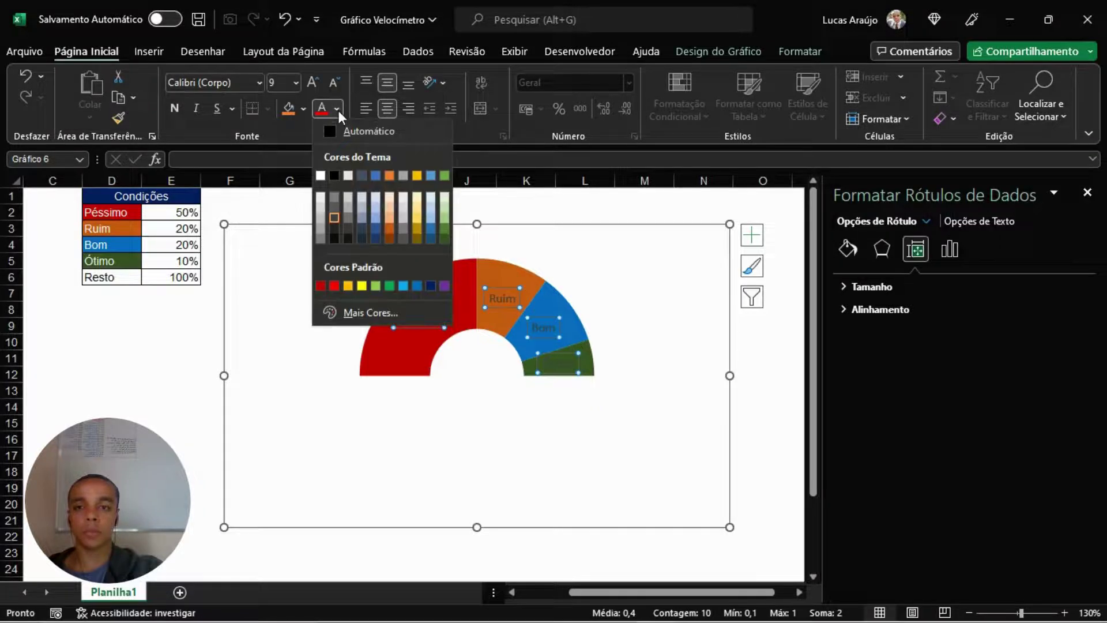
pyautogui.click(318, 176)
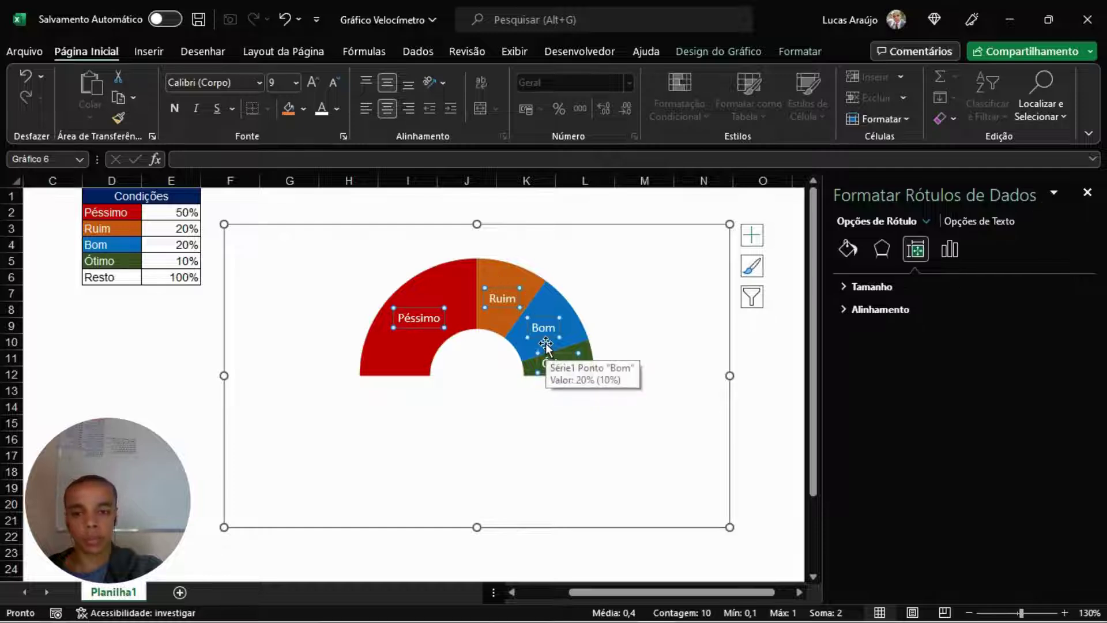
# Change the font of the slice labels to Bahnschrift and deselect them.
pyautogui.click(213, 86)
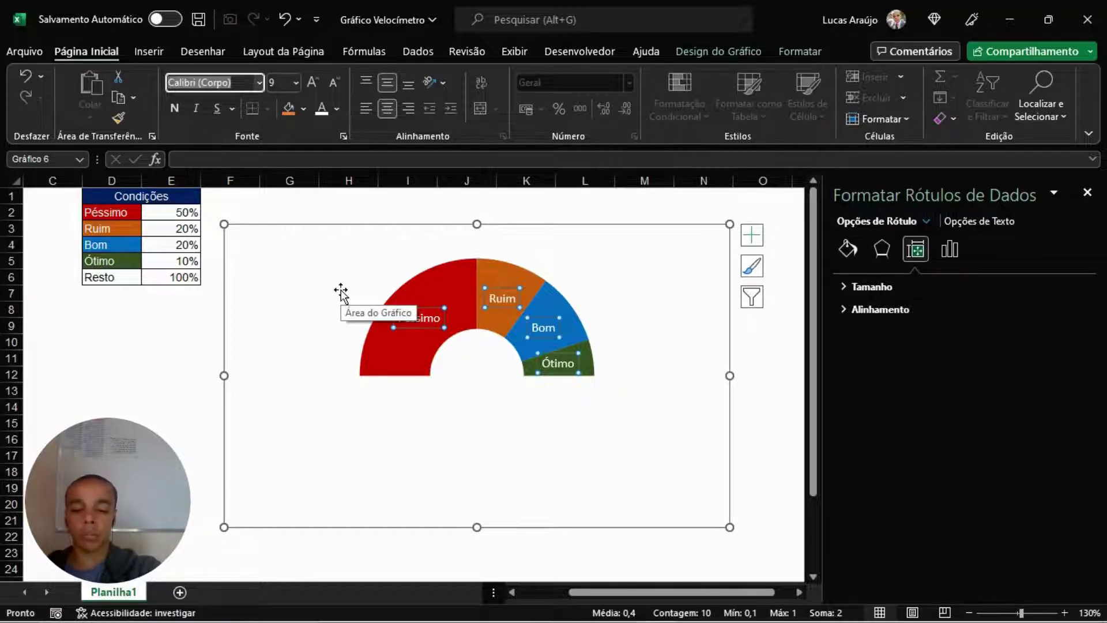
pyautogui.write('Bahnschrift')
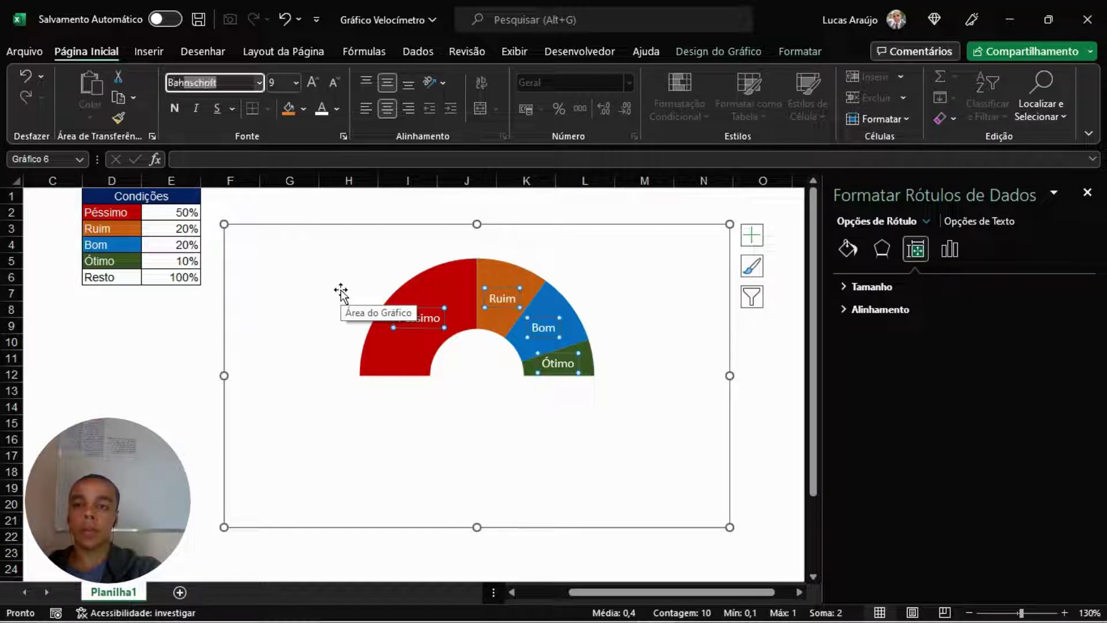
pyautogui.press('Return')
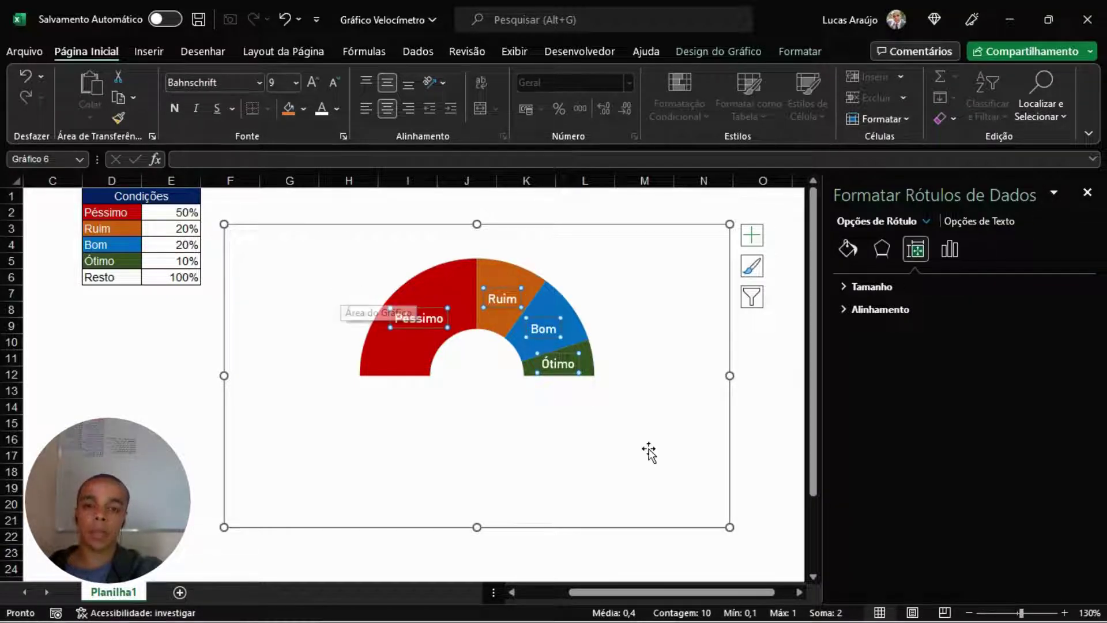
pyautogui.click(591, 444)
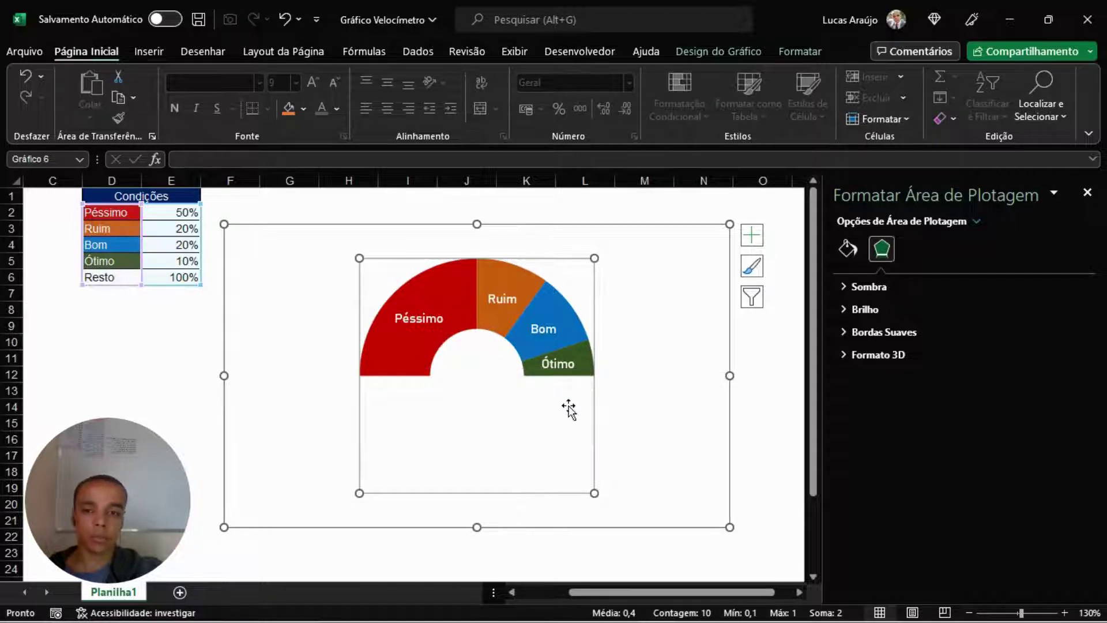
pyautogui.click(623, 404)
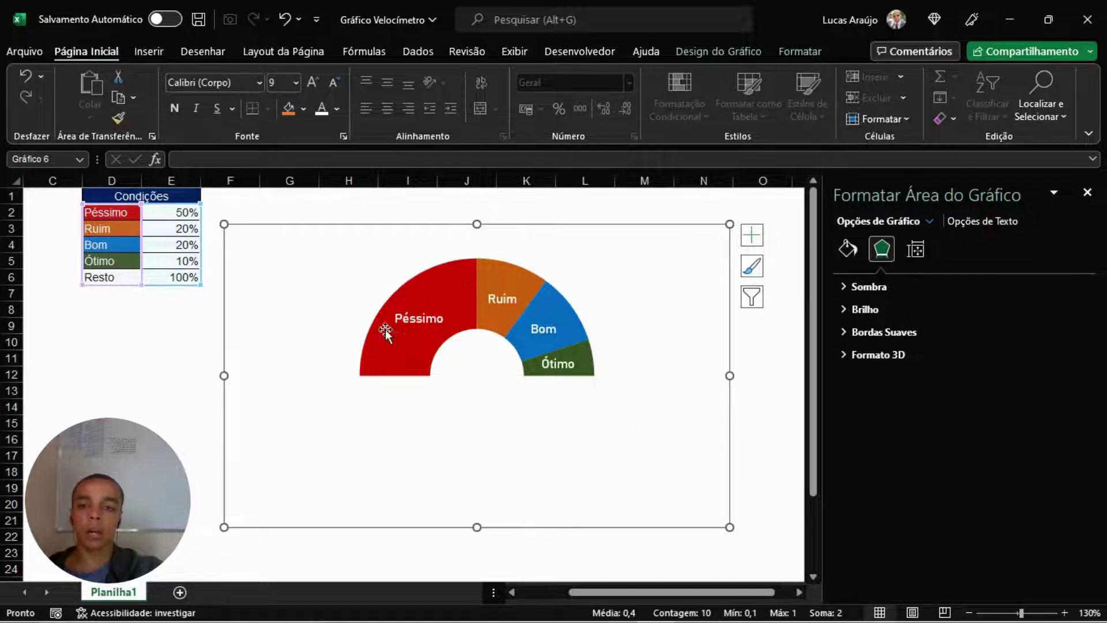
# Close the chart formatting pane and move the gauge chart down the sheet so its upper edge sits at about row 24.
pyautogui.click(1088, 192)
pyautogui.press('Escape')
pyautogui.moveTo(707, 237); pyautogui.dragTo(608, 572)
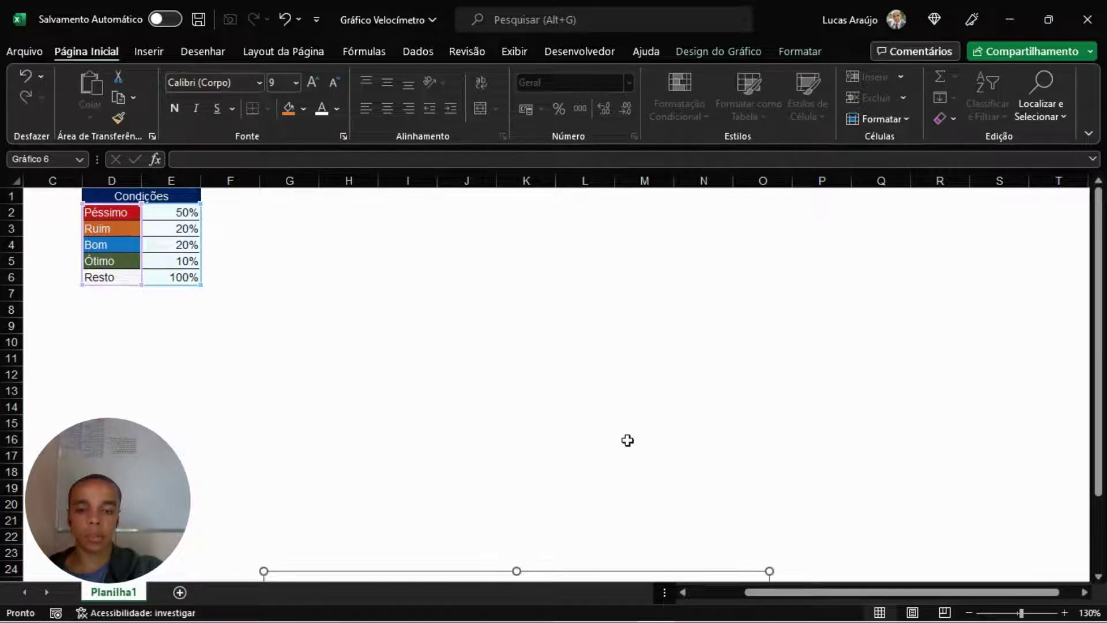
# Examine the Departamento and Resultado table in A1:B8, going through the department rows and their percentages.
pyautogui.scroll(-5, 605, 504)
pyautogui.scroll(5, 455, 497)
pyautogui.scroll(1, 551, 450)
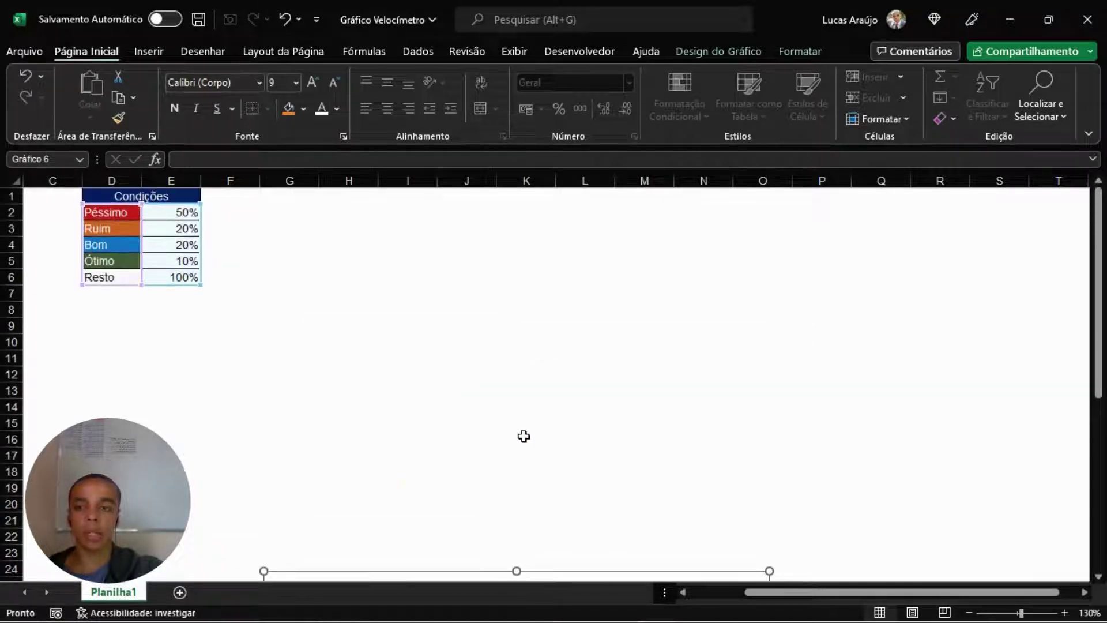
pyautogui.click(334, 356)
pyautogui.moveTo(885, 594)
pyautogui.mouseDown()
pyautogui.moveTo(810, 592)
pyautogui.moveTo(887, 589)
pyautogui.mouseUp()
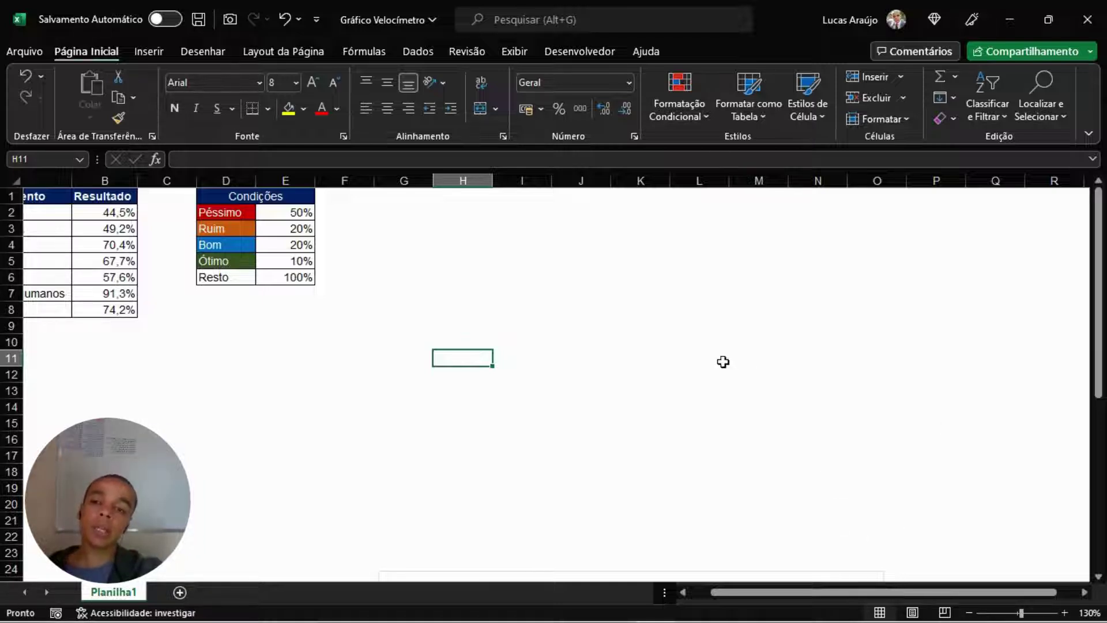
pyautogui.moveTo(859, 591); pyautogui.dragTo(808, 587)
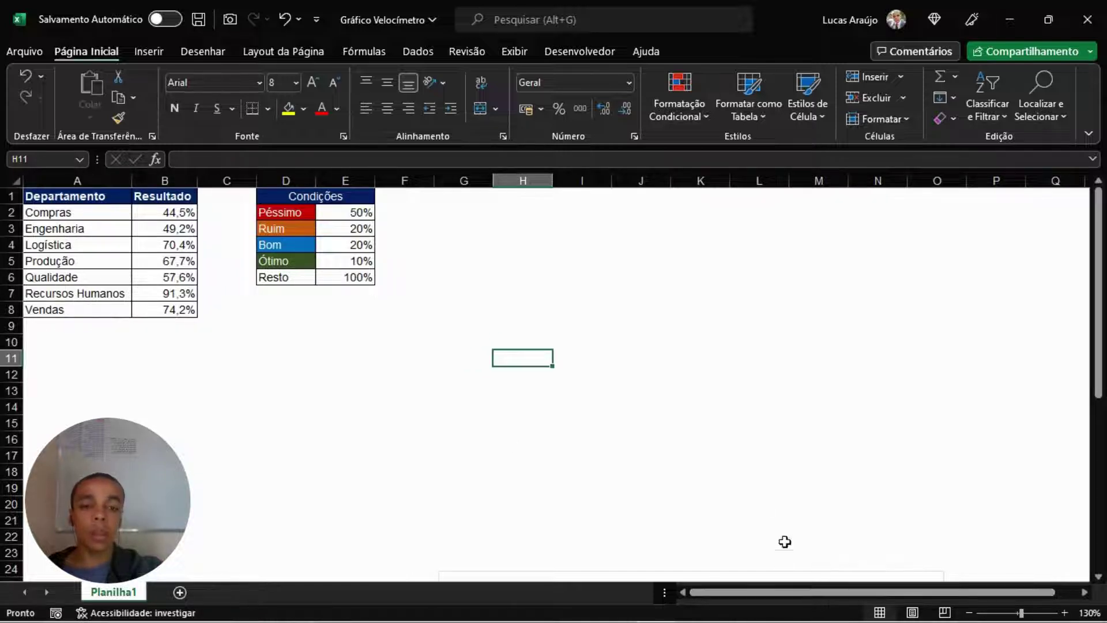
pyautogui.moveTo(67, 215); pyautogui.dragTo(143, 213)
pyautogui.moveTo(73, 229); pyautogui.dragTo(183, 247)
pyautogui.moveTo(117, 261); pyautogui.dragTo(160, 310)
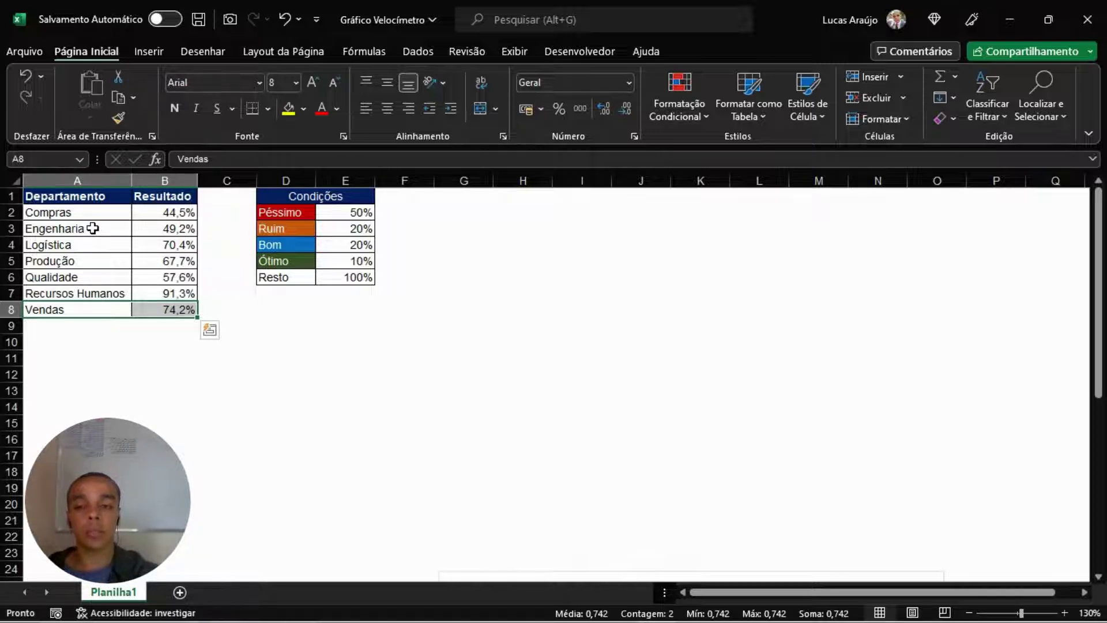
pyautogui.moveTo(106, 211); pyautogui.dragTo(142, 309)
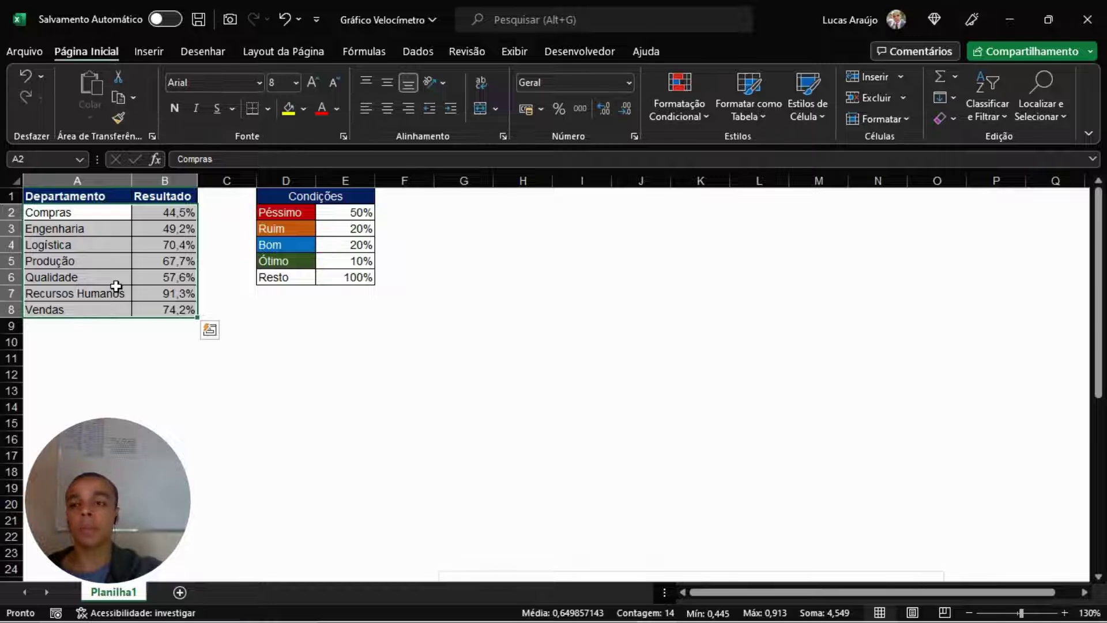
pyautogui.moveTo(109, 217); pyautogui.dragTo(114, 309)
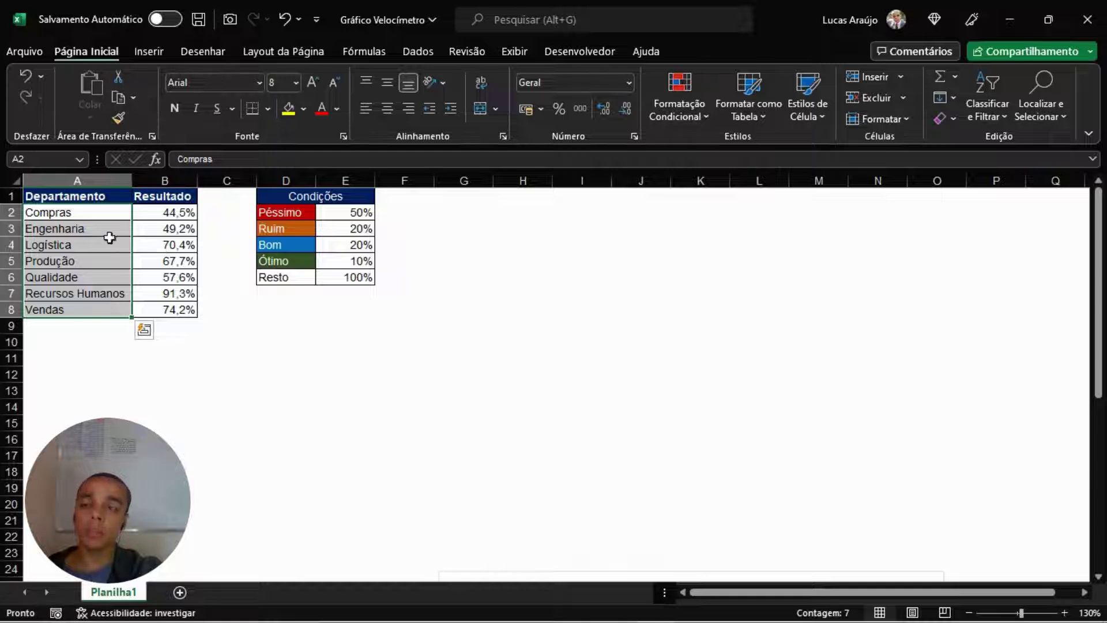
# Merge and centre cells I5:L7 into a single block to the right of the Condições table.
pyautogui.click(644, 290)
pyautogui.click(581, 215)
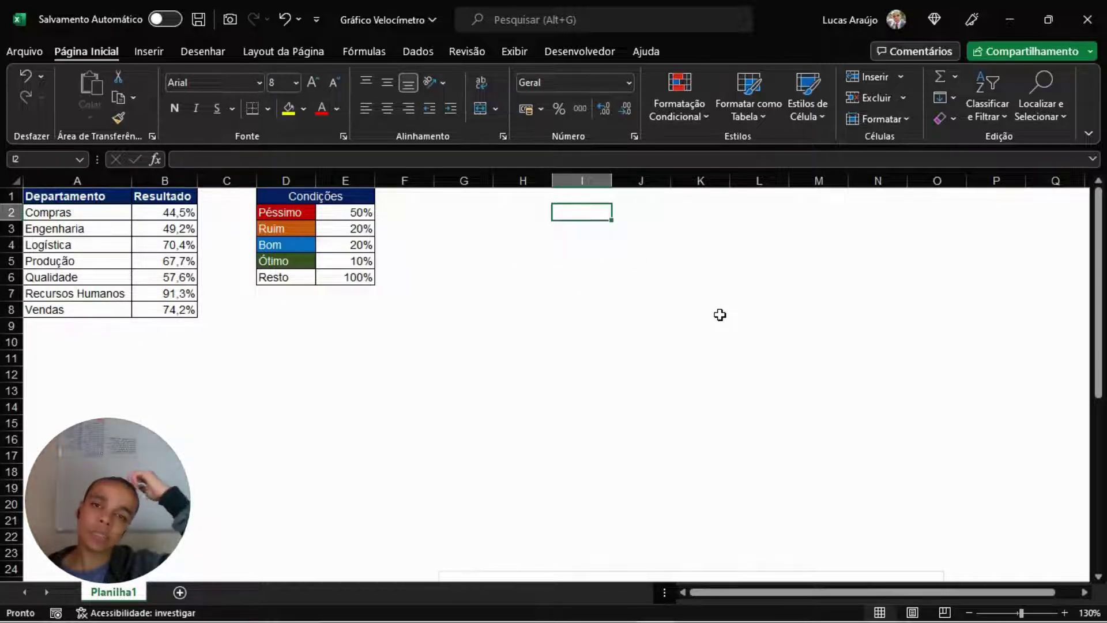
pyautogui.click(773, 439)
pyautogui.moveTo(569, 261); pyautogui.dragTo(920, 277)
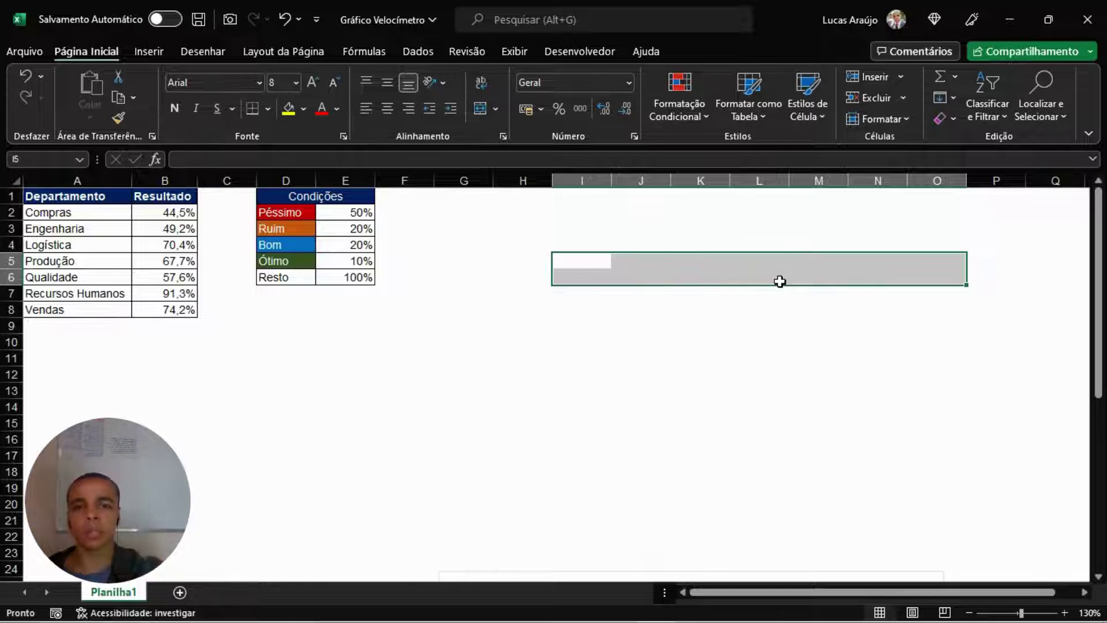
pyautogui.moveTo(588, 259); pyautogui.dragTo(783, 296)
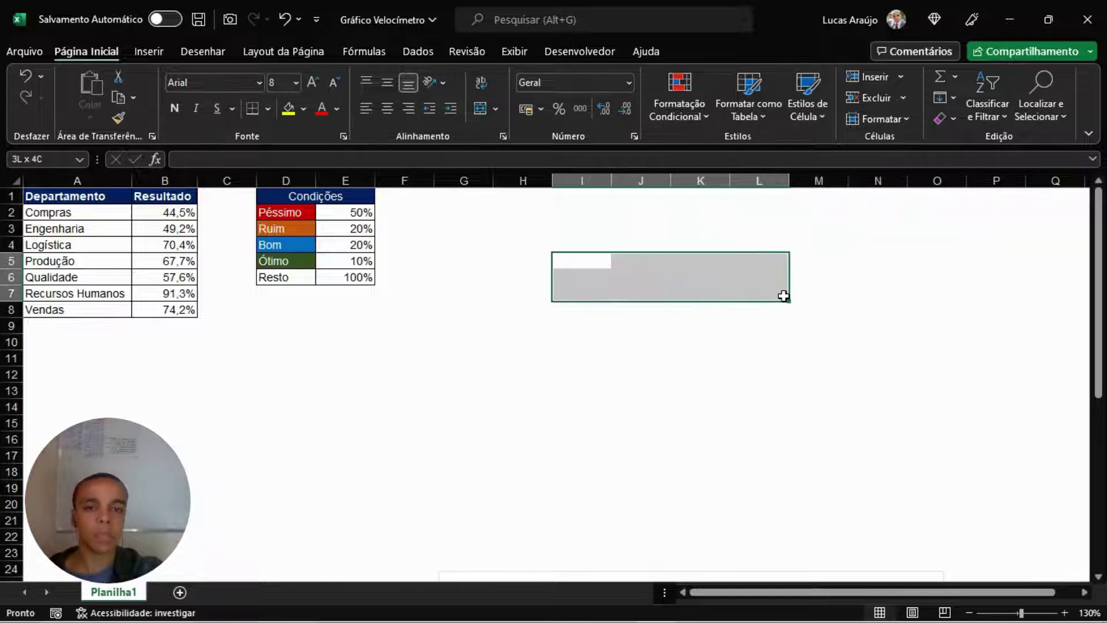
pyautogui.click(587, 261)
pyautogui.moveTo(587, 260); pyautogui.dragTo(742, 294)
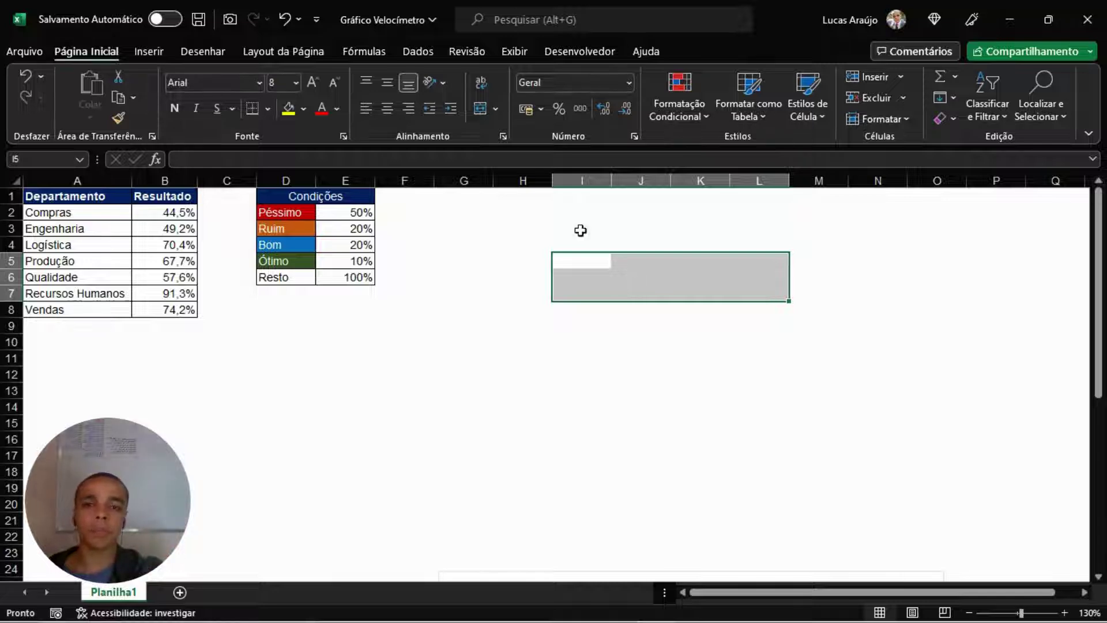
pyautogui.click(480, 111)
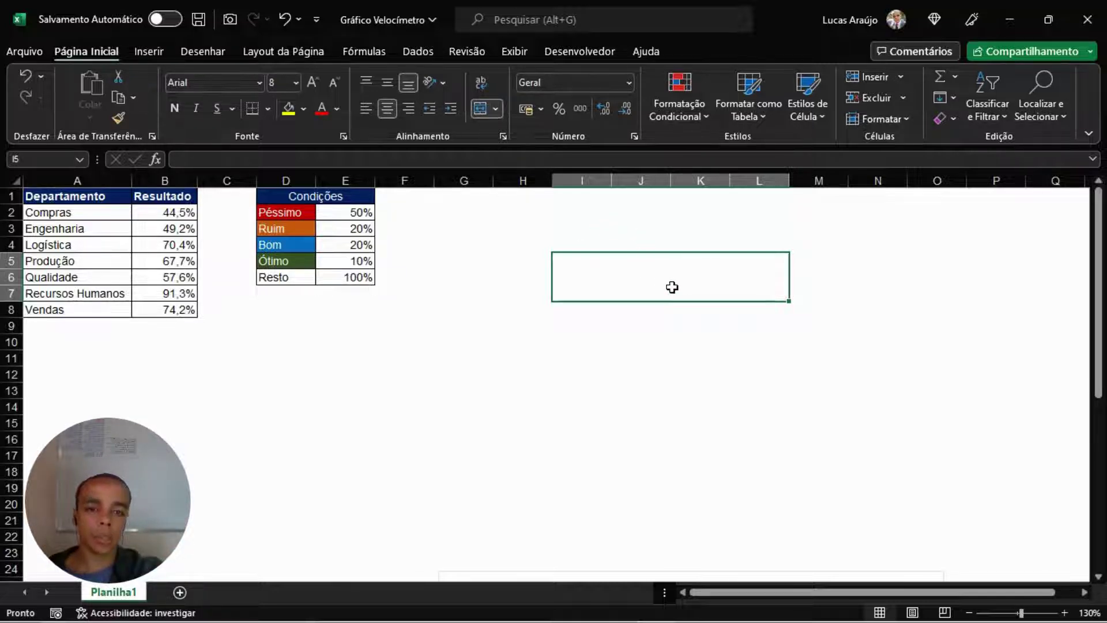
# Extend the merged I5:L7 block across to create an equal merged block in M5:P7.
pyautogui.moveTo(789, 301); pyautogui.dragTo(895, 302)
pyautogui.click(742, 289)
pyautogui.click(874, 286)
pyautogui.click(725, 287)
pyautogui.click(851, 286)
pyautogui.moveTo(704, 287); pyautogui.dragTo(843, 285)
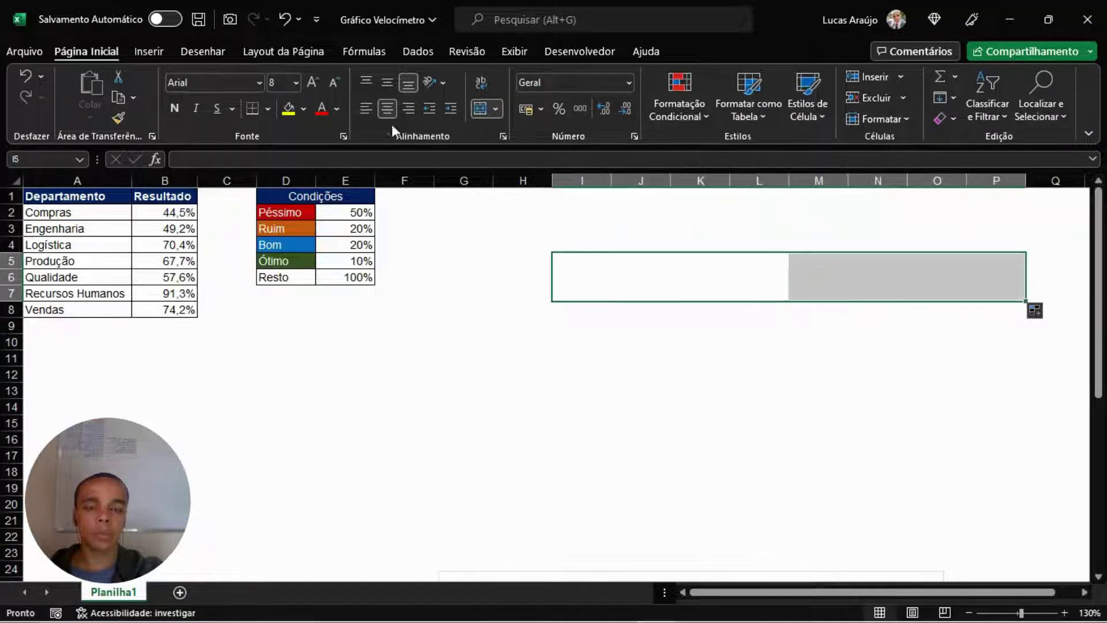
# Apply all borders to the two merged blocks in I5:P7.
pyautogui.click(268, 108)
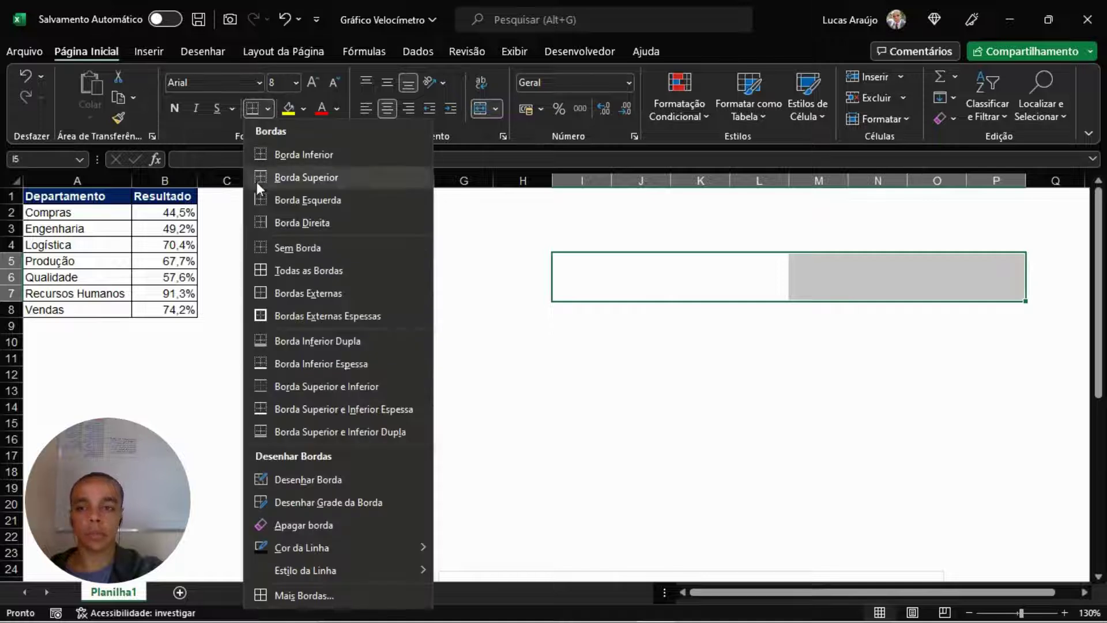
pyautogui.click(287, 269)
pyautogui.click(748, 369)
pyautogui.click(961, 279)
pyautogui.click(728, 277)
pyautogui.click(837, 276)
pyautogui.click(703, 277)
pyautogui.click(837, 277)
# Enter the heading DEPARTAMENTO in the merged block I5:L7.
pyautogui.click(729, 277)
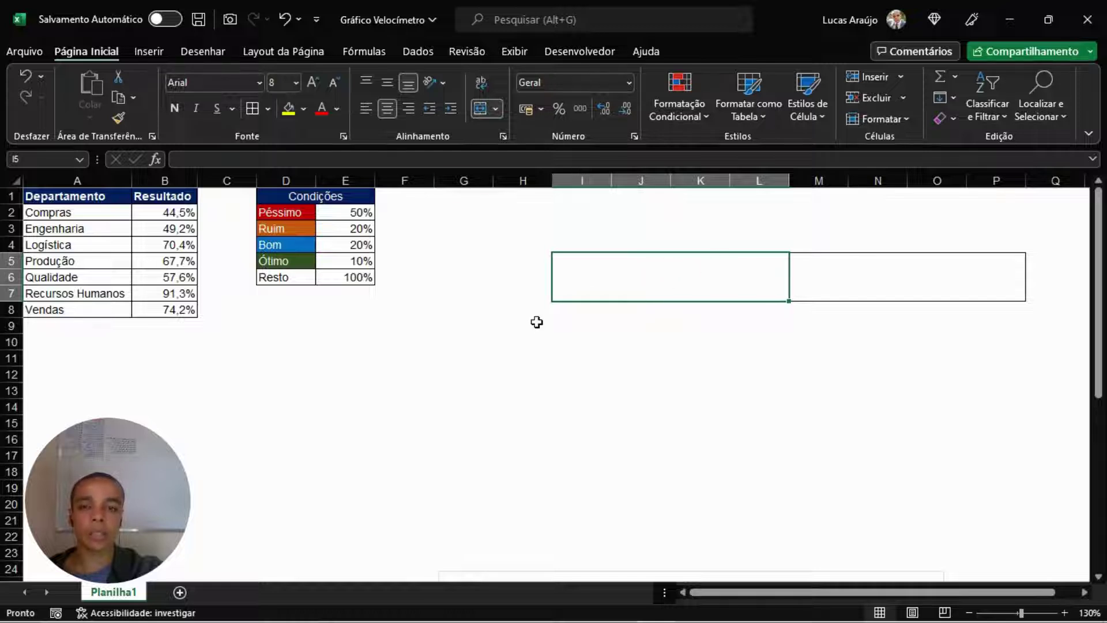
pyautogui.write('d')
pyautogui.press('BackSpace')
pyautogui.write('DEAR')
pyautogui.press('BackSpace')
pyautogui.press('BackSpace')
pyautogui.write('P')
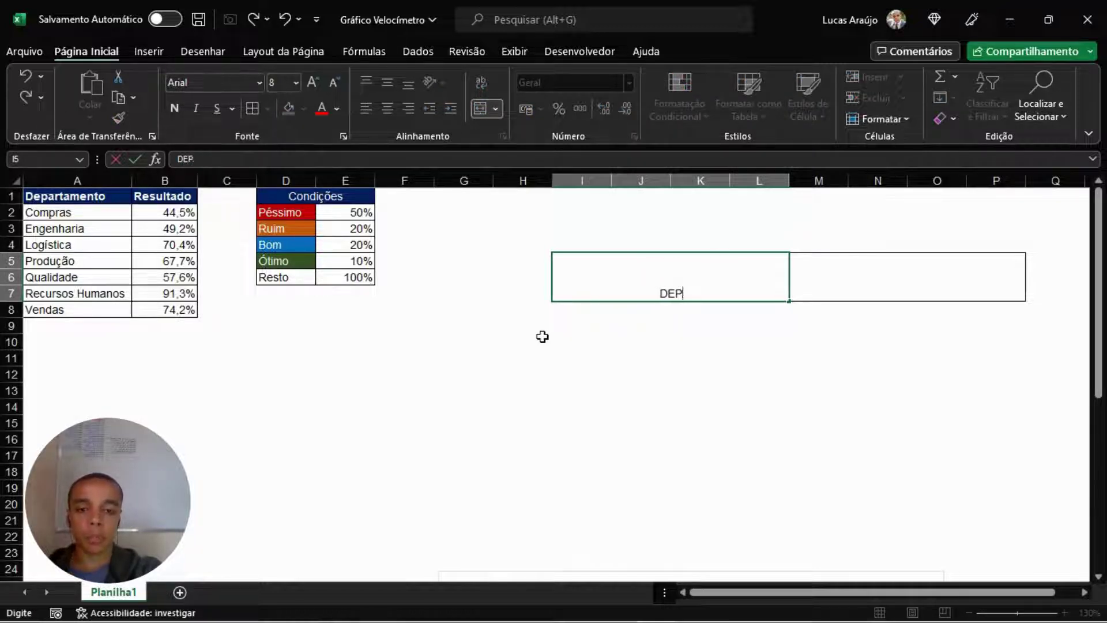
pyautogui.write('ARTAMENTO')
pyautogui.press('Return')
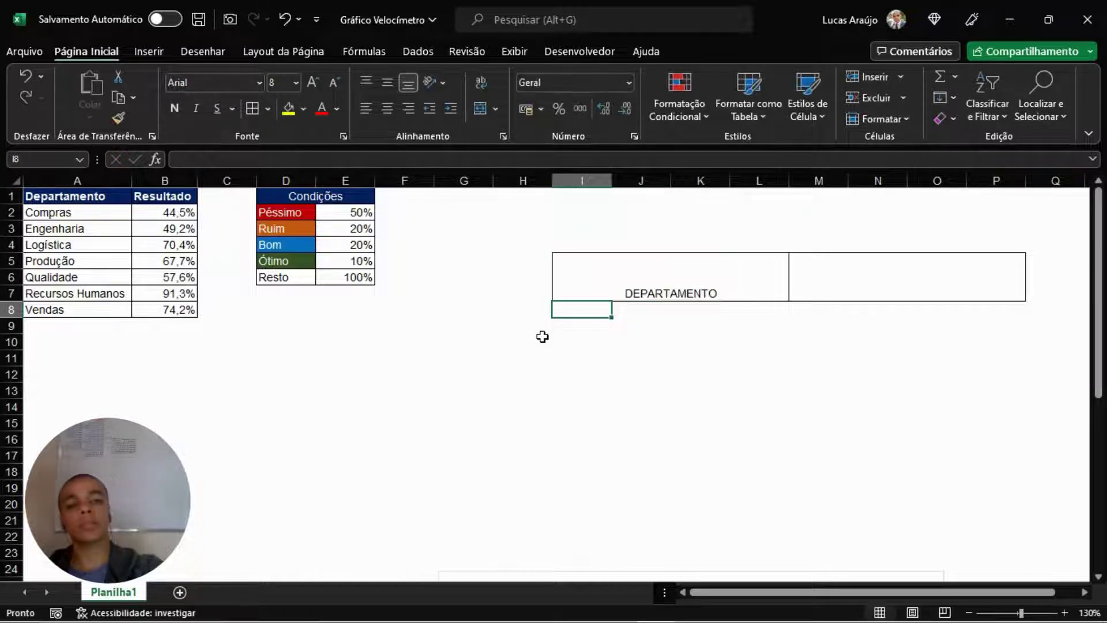
pyautogui.click(914, 284)
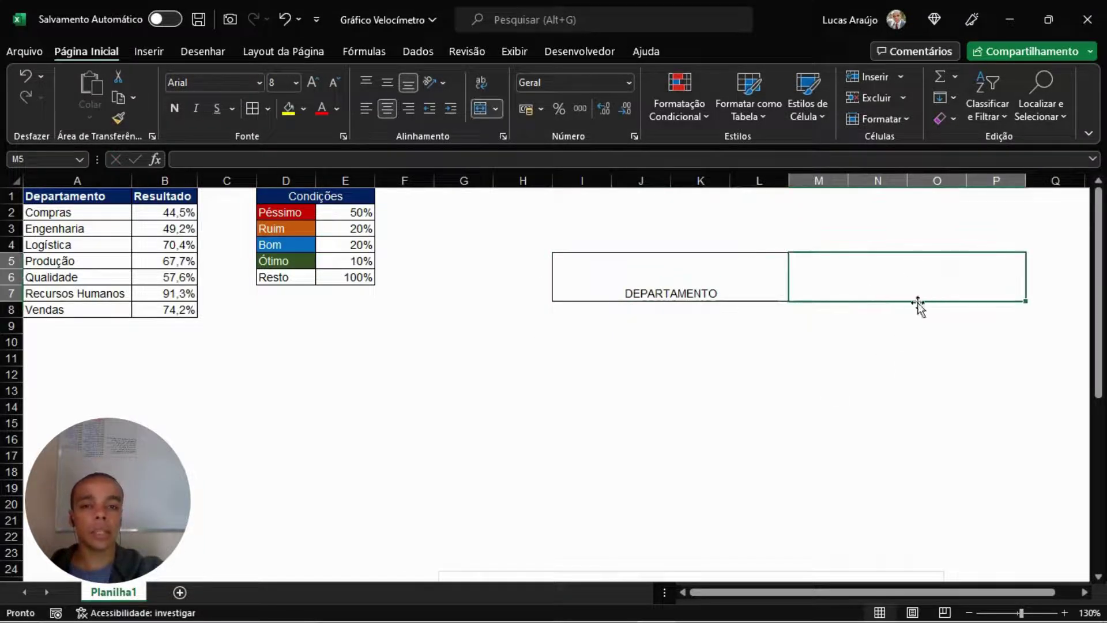
pyautogui.click(770, 336)
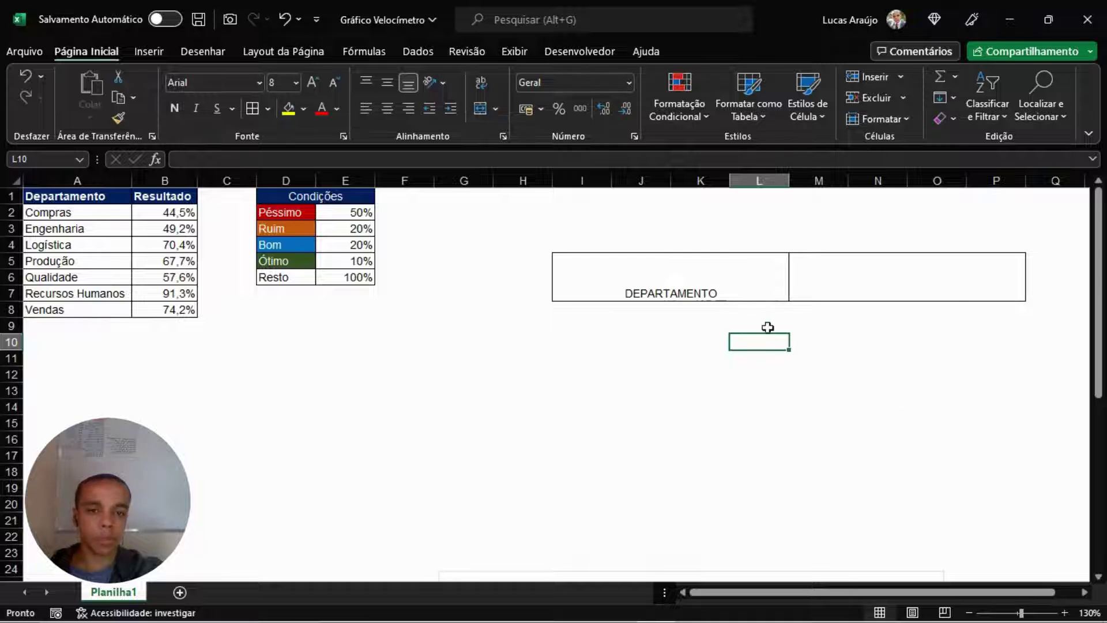
# Give the DEPARTAMENTO cell a dark blue fill and bold white text.
pyautogui.click(635, 274)
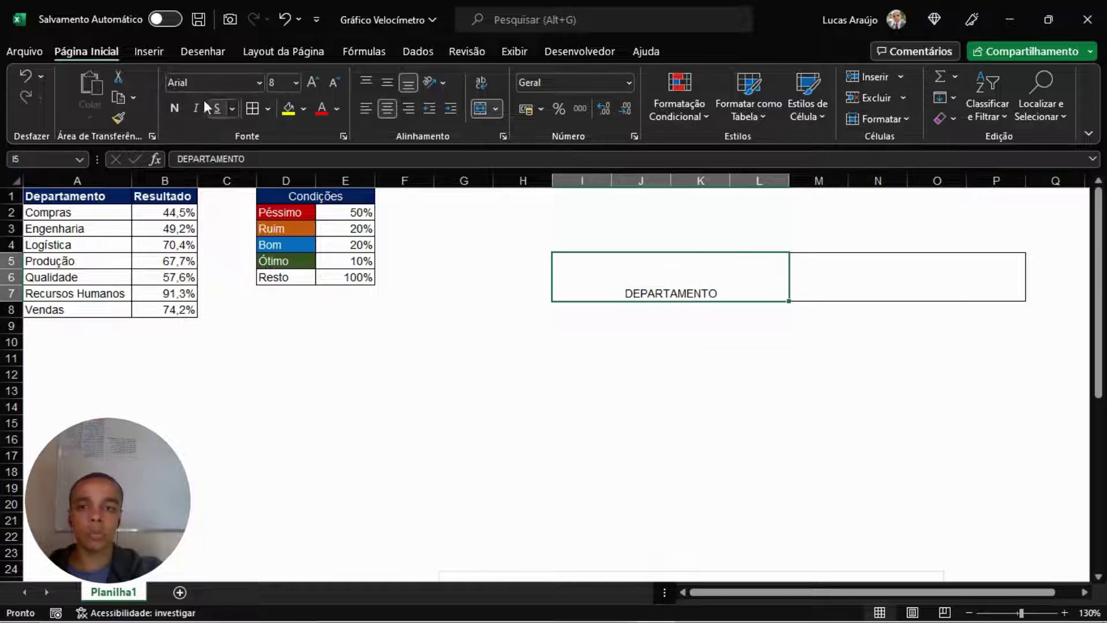
pyautogui.click(303, 103)
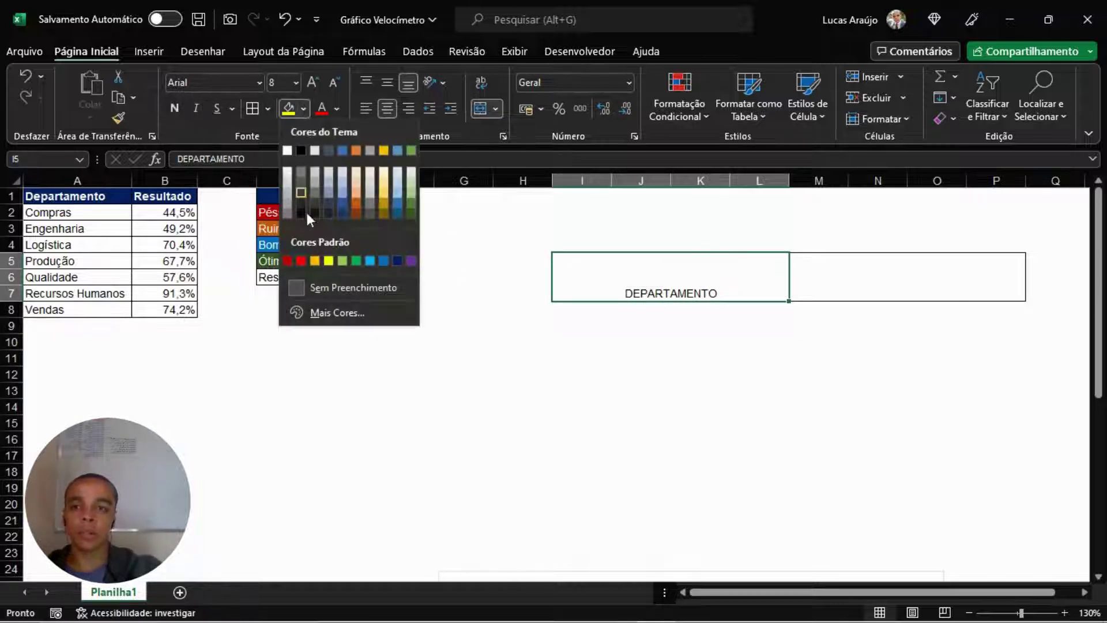
pyautogui.click(400, 258)
pyautogui.click(338, 108)
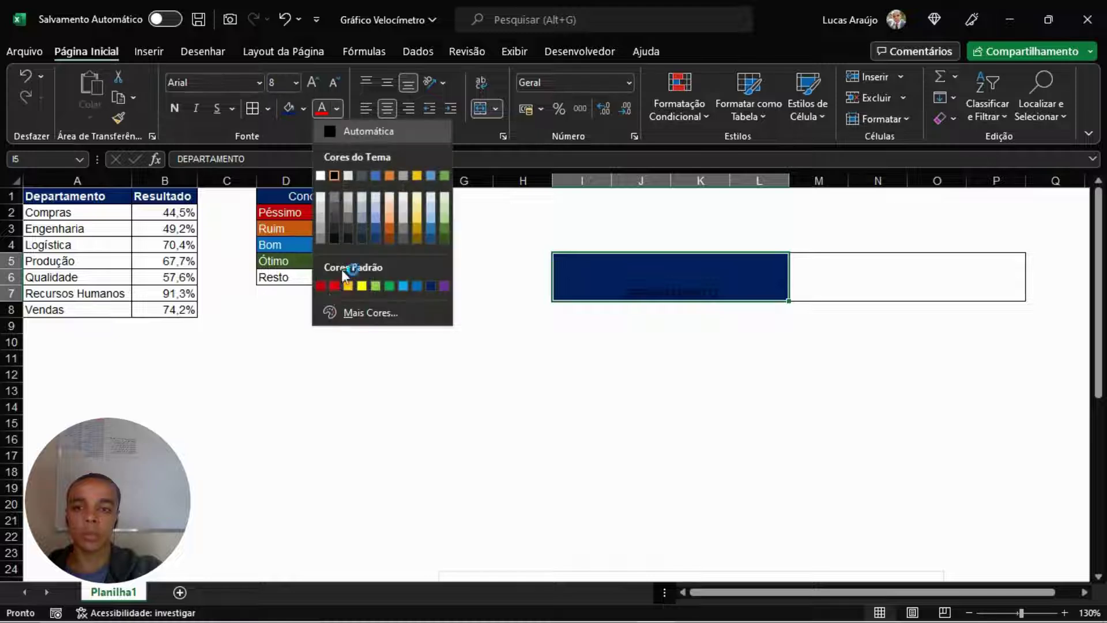
pyautogui.click(322, 174)
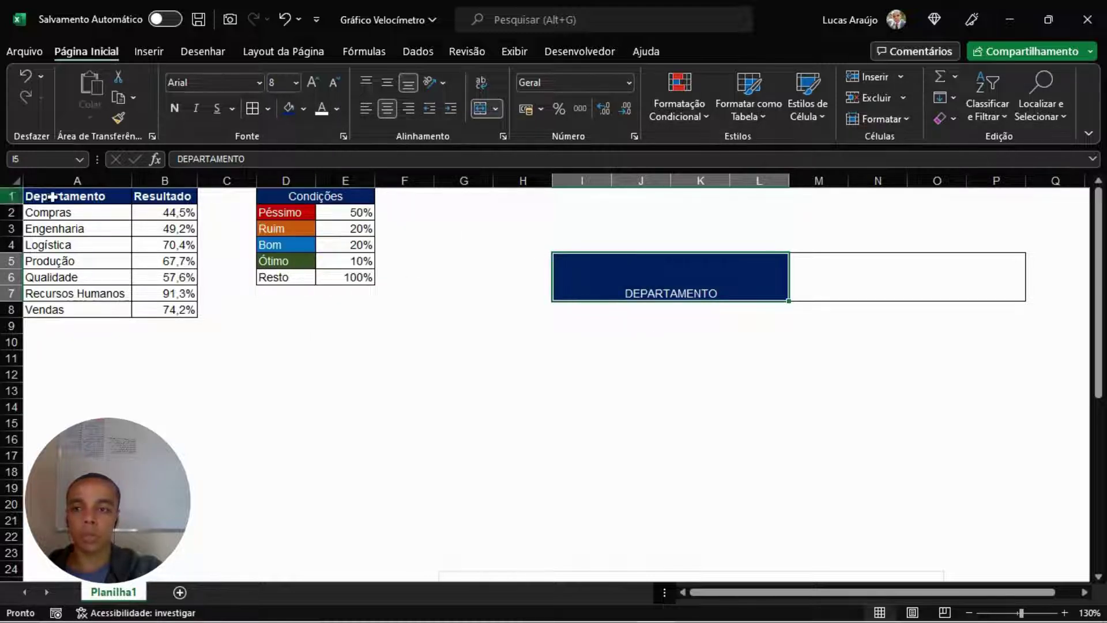
pyautogui.click(171, 109)
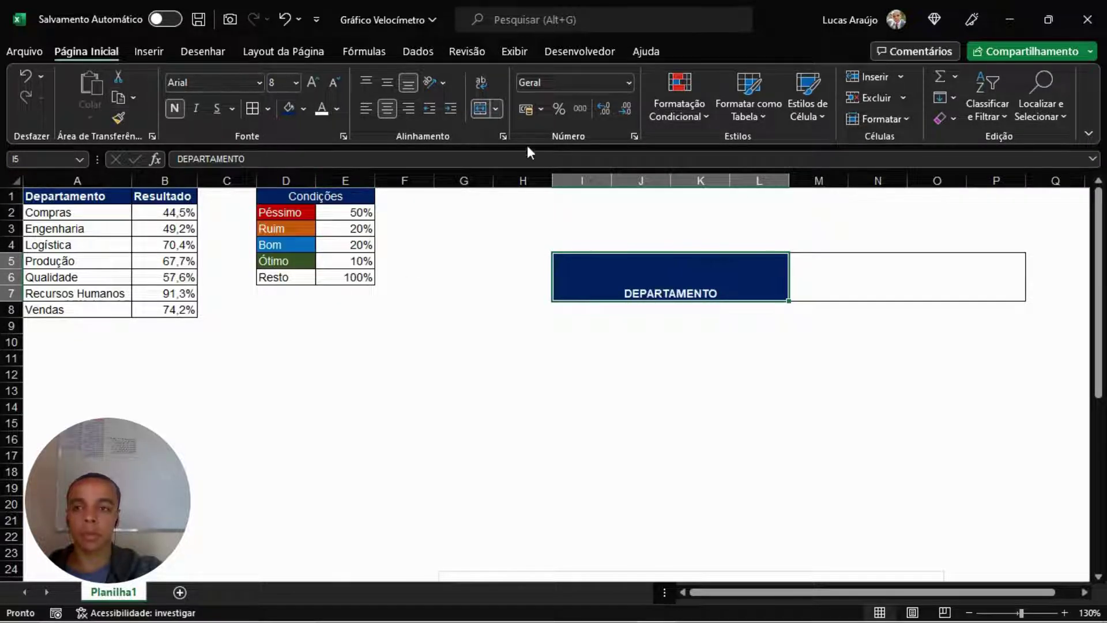
# Set the DEPARTAMENTO text to Bahnschrift at size 20 and centre it vertically in its cell.
pyautogui.click(233, 84)
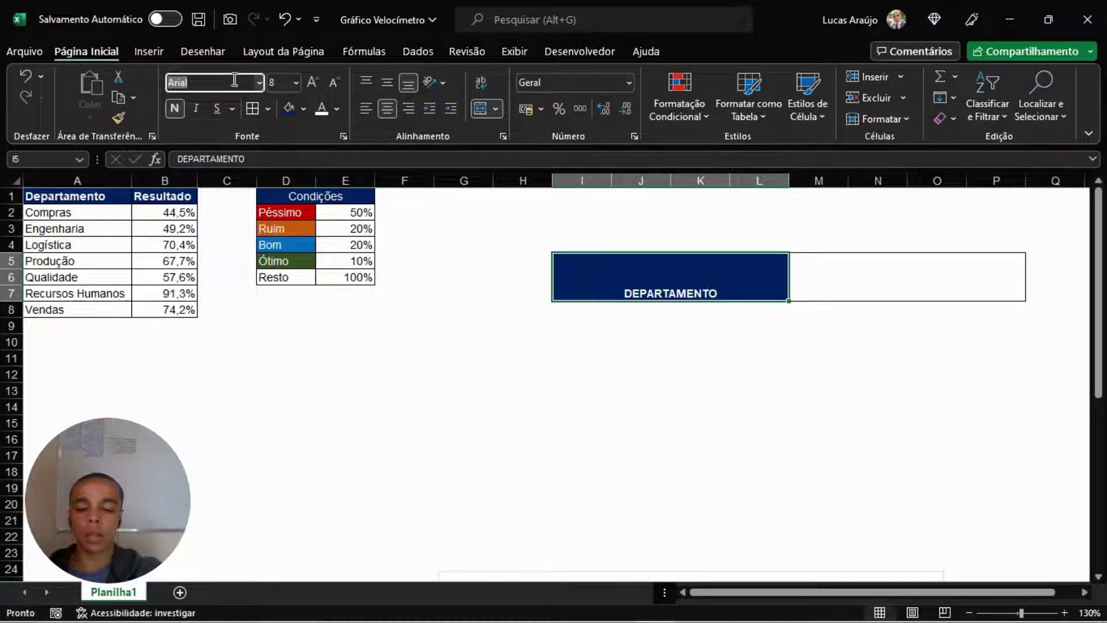
pyautogui.write('Bahnschrift')
pyautogui.press('Tab')
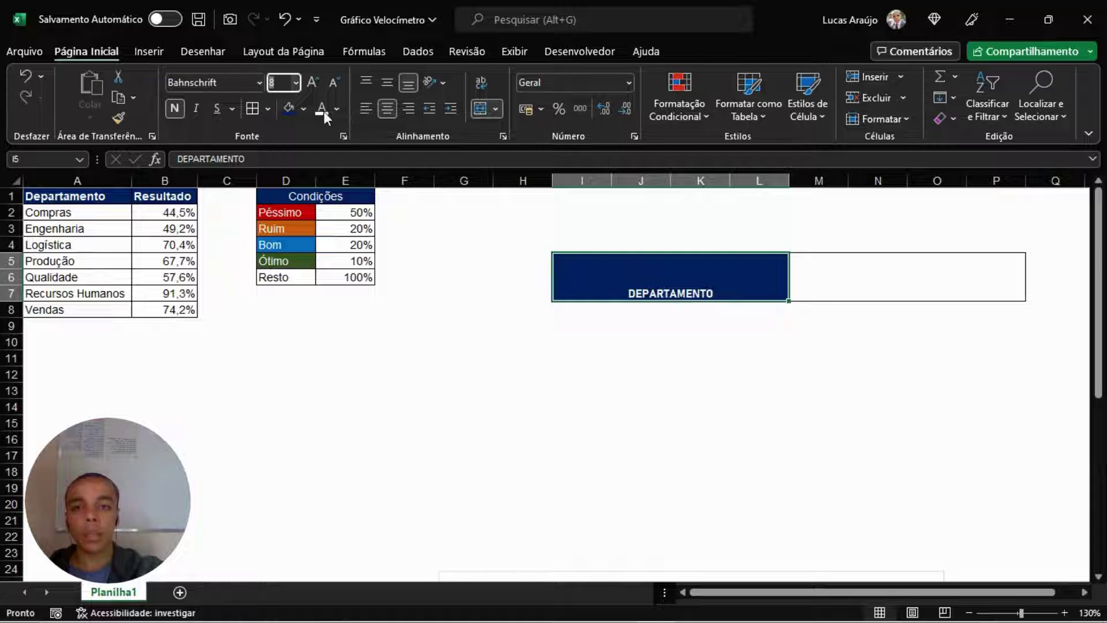
pyautogui.write('20')
pyautogui.press('Return')
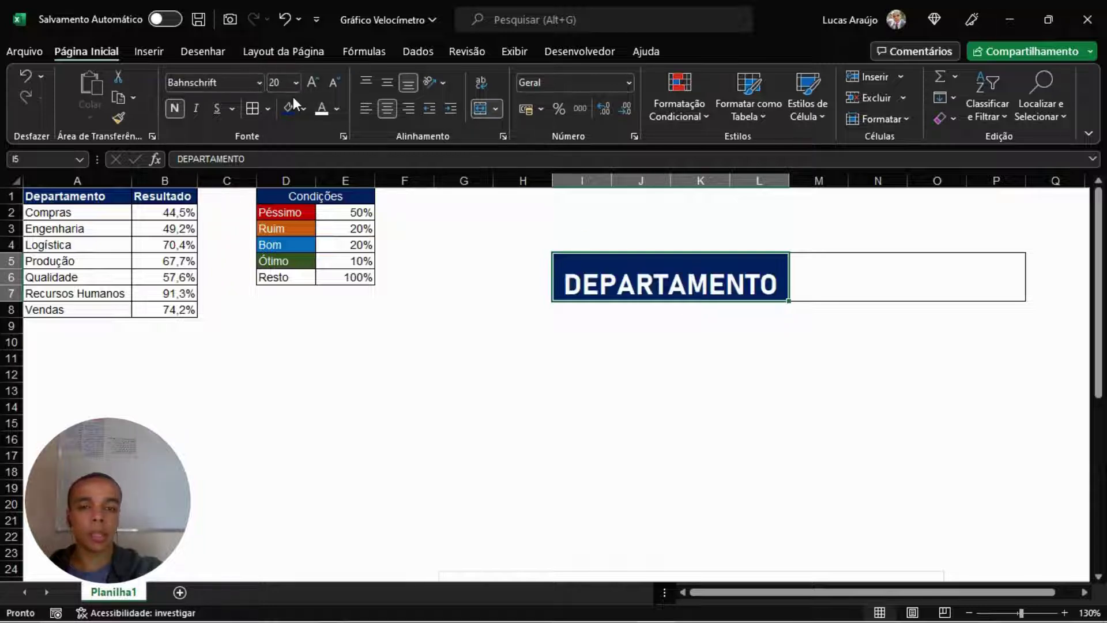
pyautogui.click(388, 84)
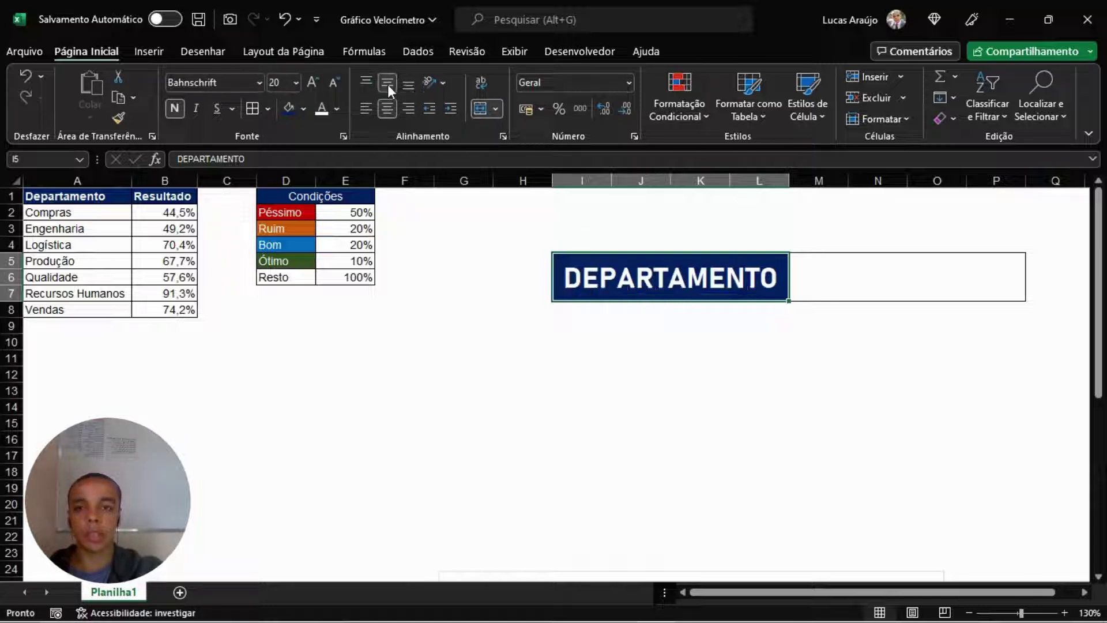
pyautogui.click(681, 372)
pyautogui.click(763, 286)
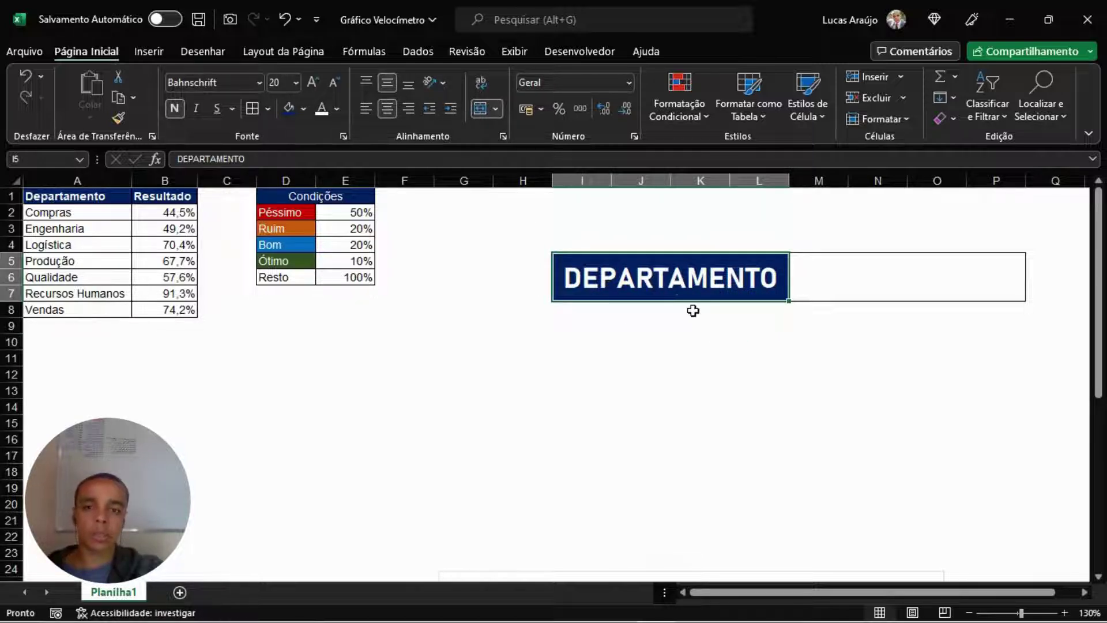
pyautogui.click(756, 338)
pyautogui.click(780, 280)
pyautogui.click(848, 282)
pyautogui.click(750, 282)
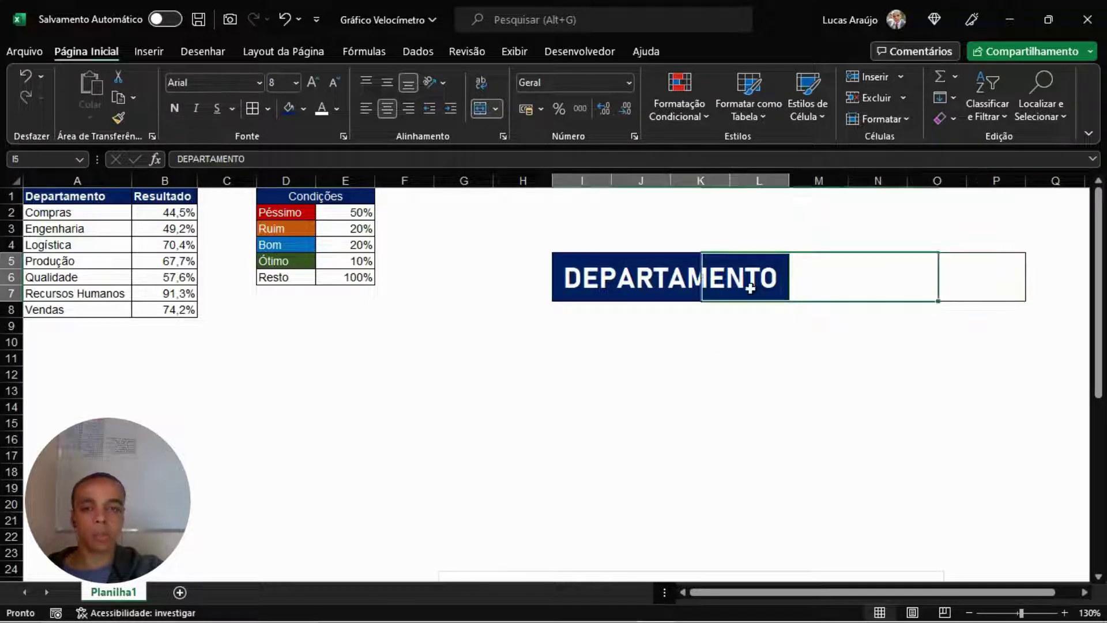
pyautogui.click(927, 289)
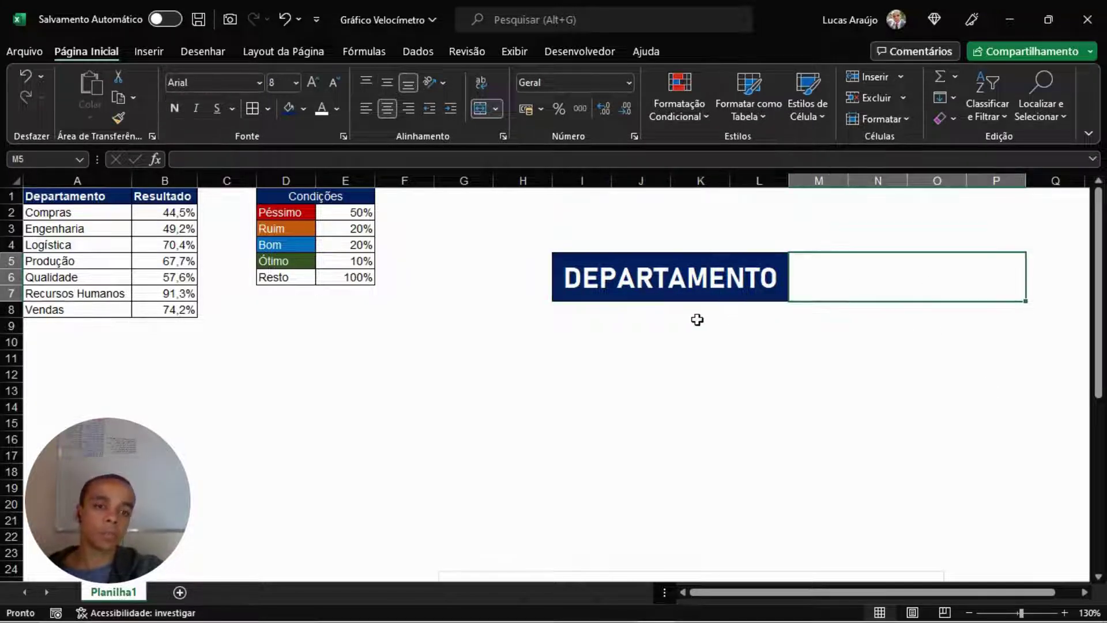
pyautogui.click(715, 284)
pyautogui.click(865, 289)
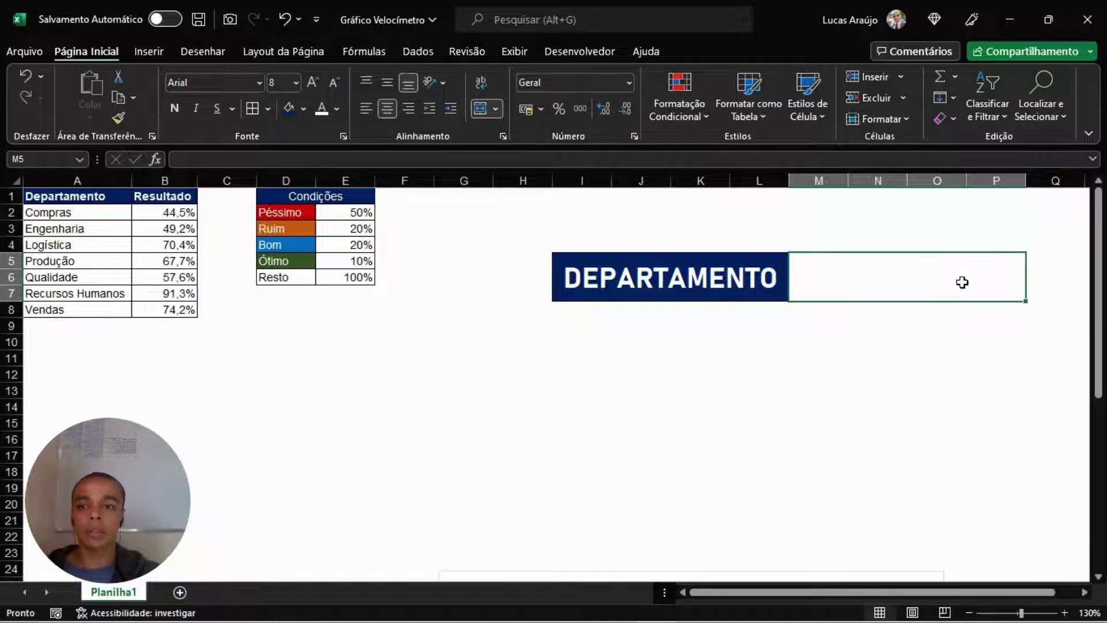
# Add list data validation to the merged block M5:P7, using the department names in A2:A8 as the source.
pyautogui.moveTo(71, 213); pyautogui.dragTo(84, 308)
pyautogui.click(879, 281)
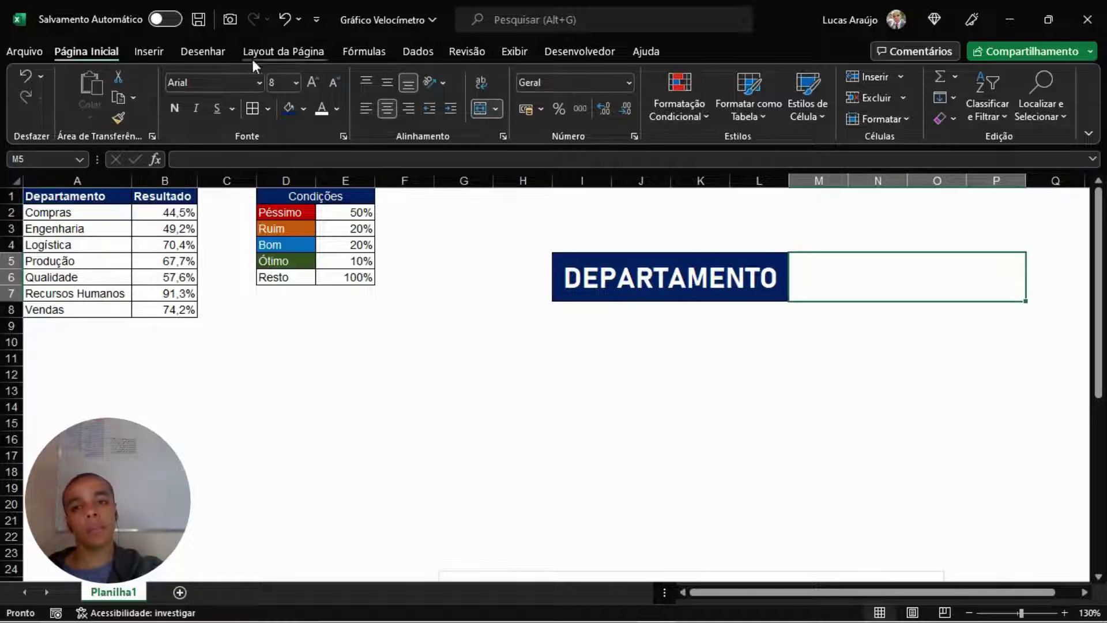
pyautogui.click(421, 52)
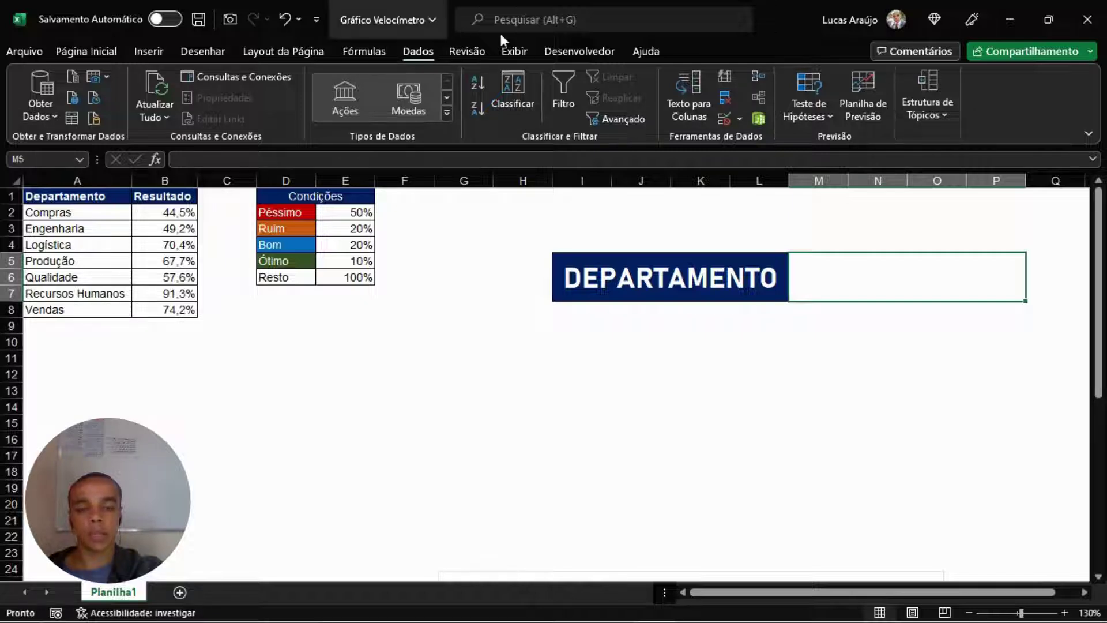
pyautogui.click(727, 118)
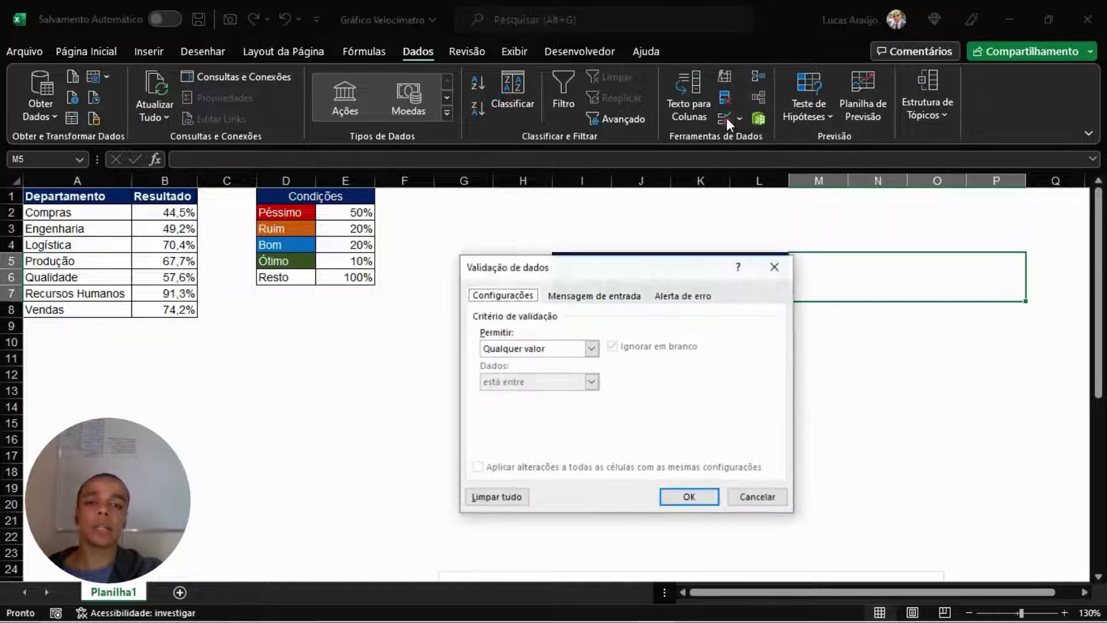
pyautogui.moveTo(648, 271); pyautogui.dragTo(535, 285)
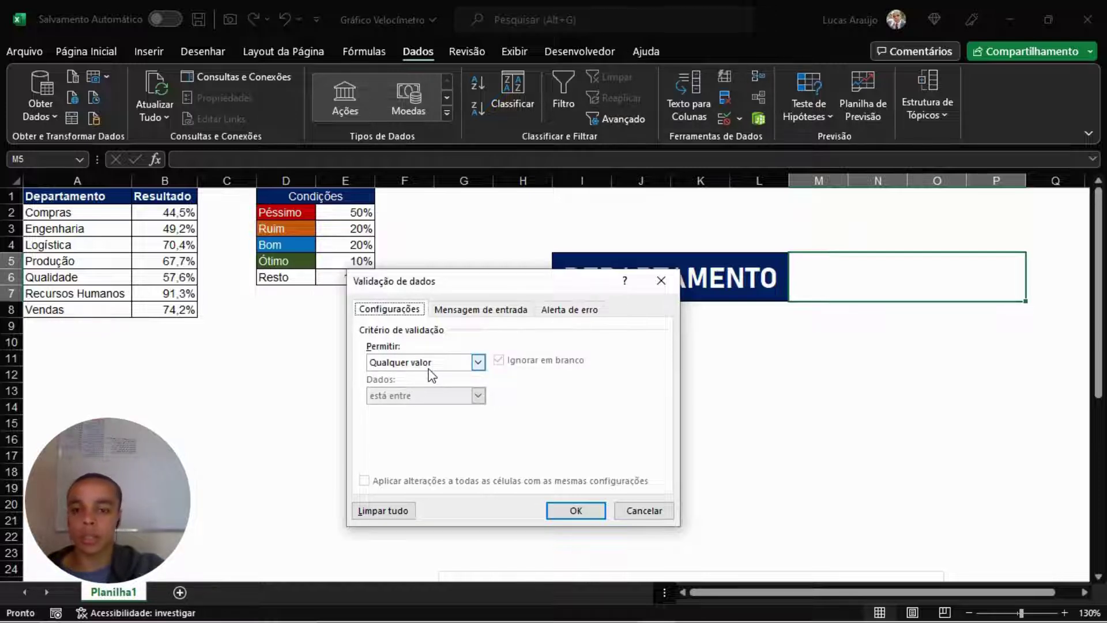
pyautogui.click(478, 362)
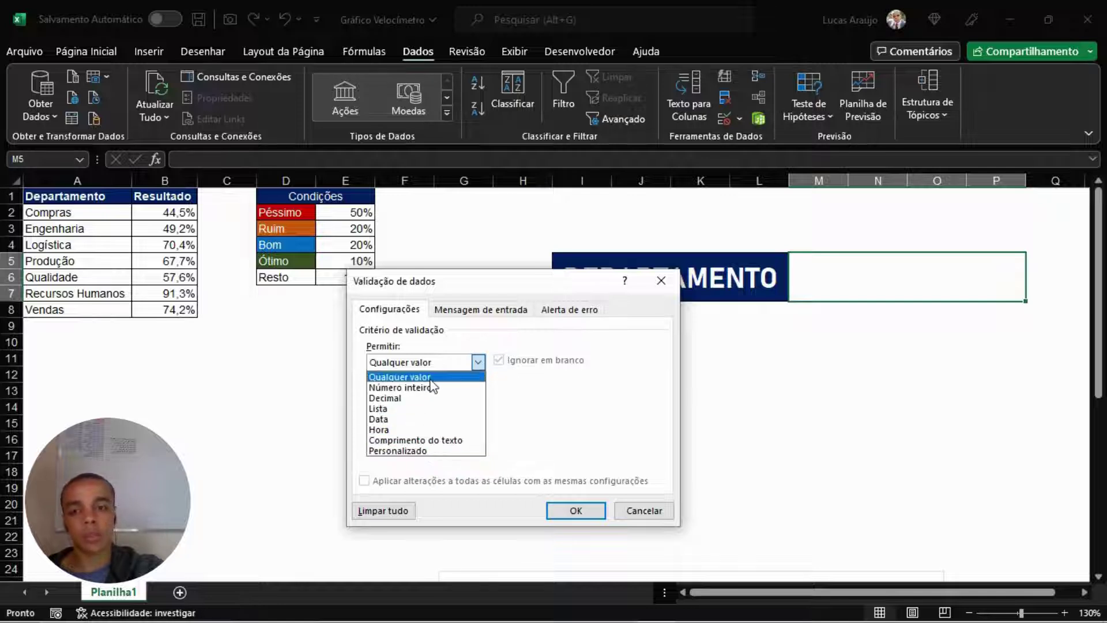
pyautogui.click(385, 410)
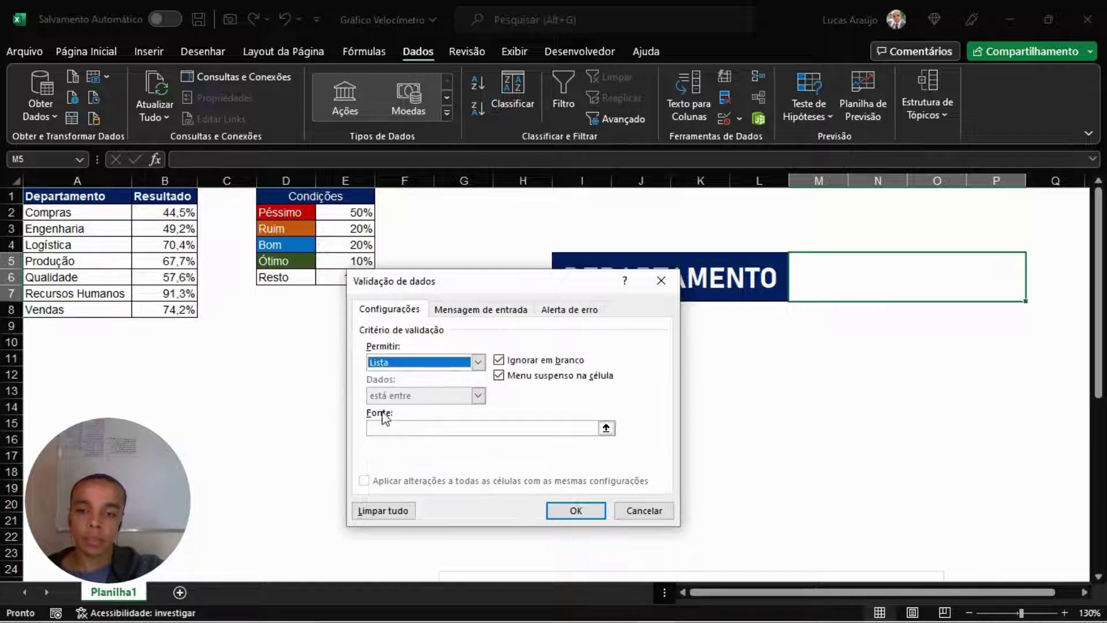
pyautogui.click(406, 428)
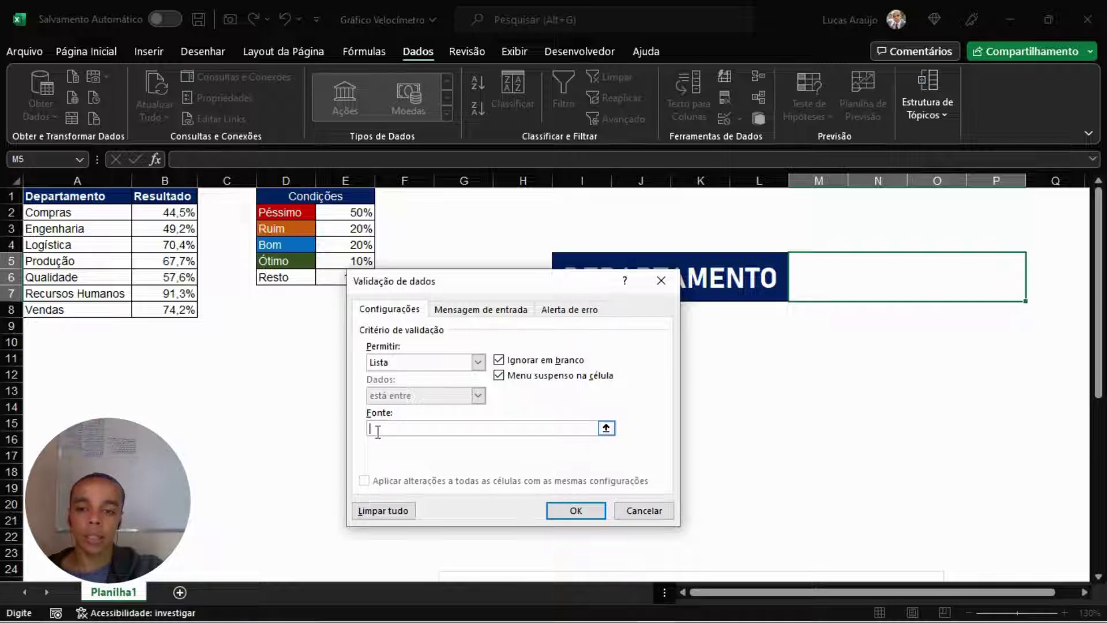
pyautogui.moveTo(94, 215); pyautogui.dragTo(95, 310)
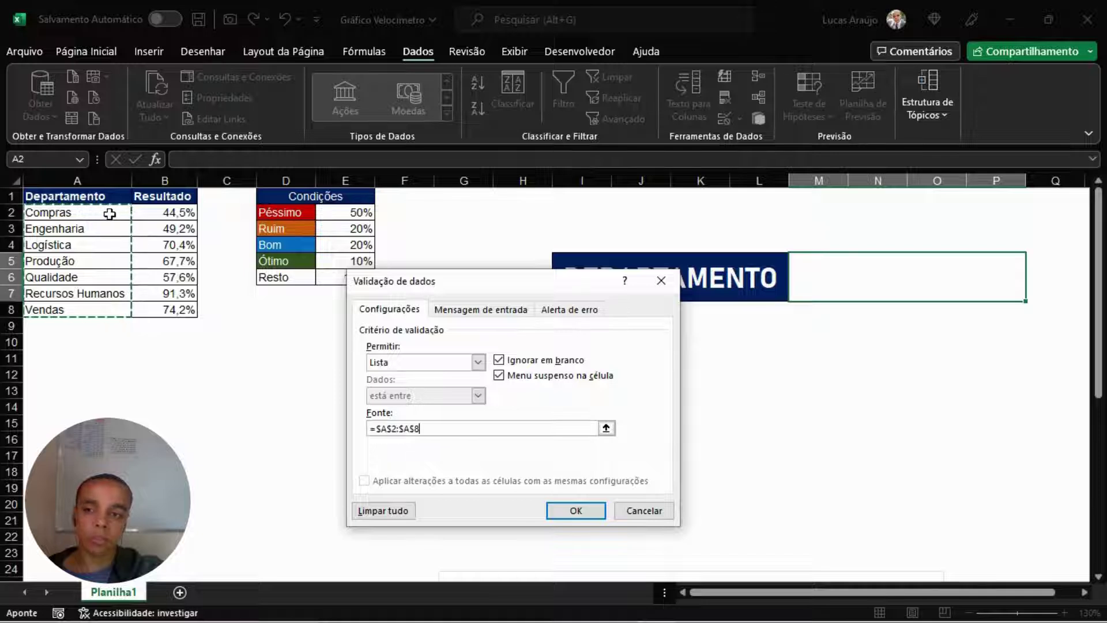
pyautogui.click(571, 512)
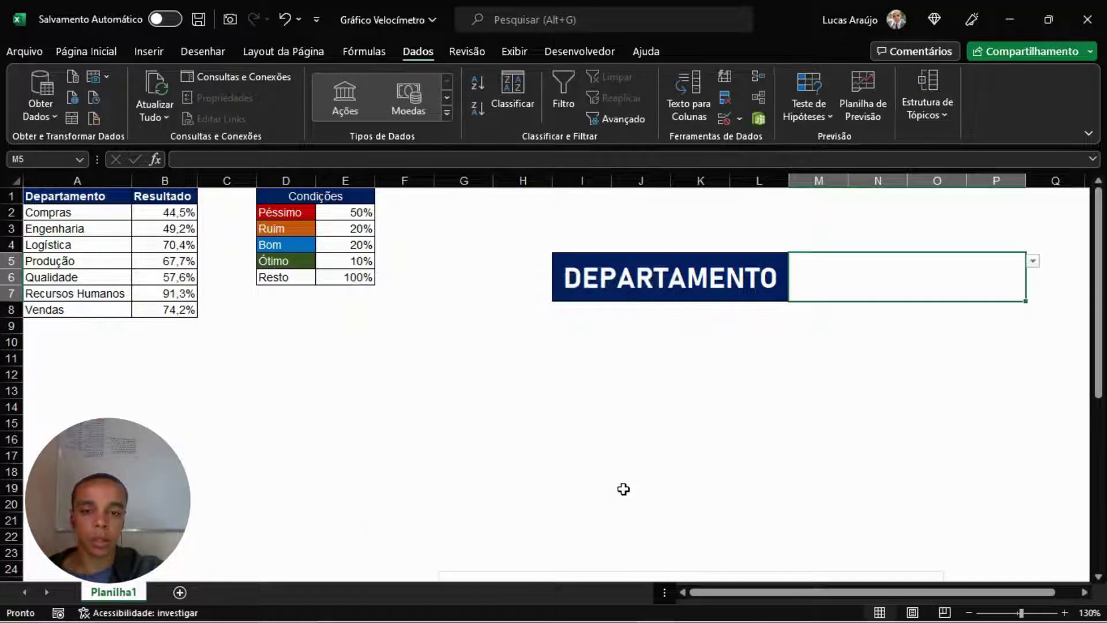
# Choose Compras from the dropdown list in the department selector cell.
pyautogui.click(1064, 401)
pyautogui.click(987, 285)
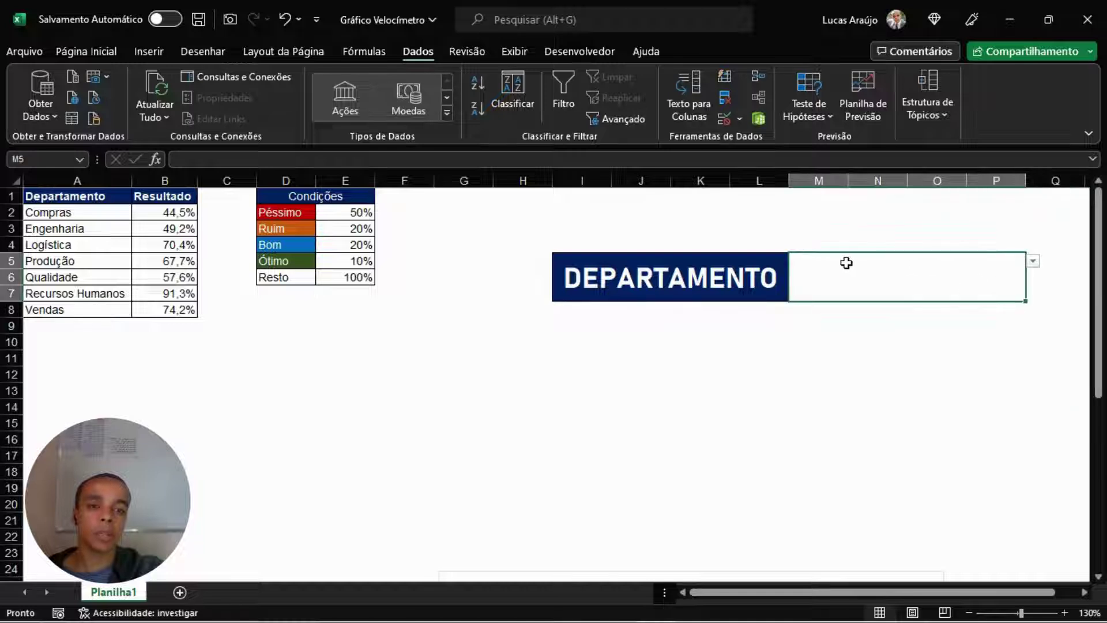
pyautogui.click(1033, 263)
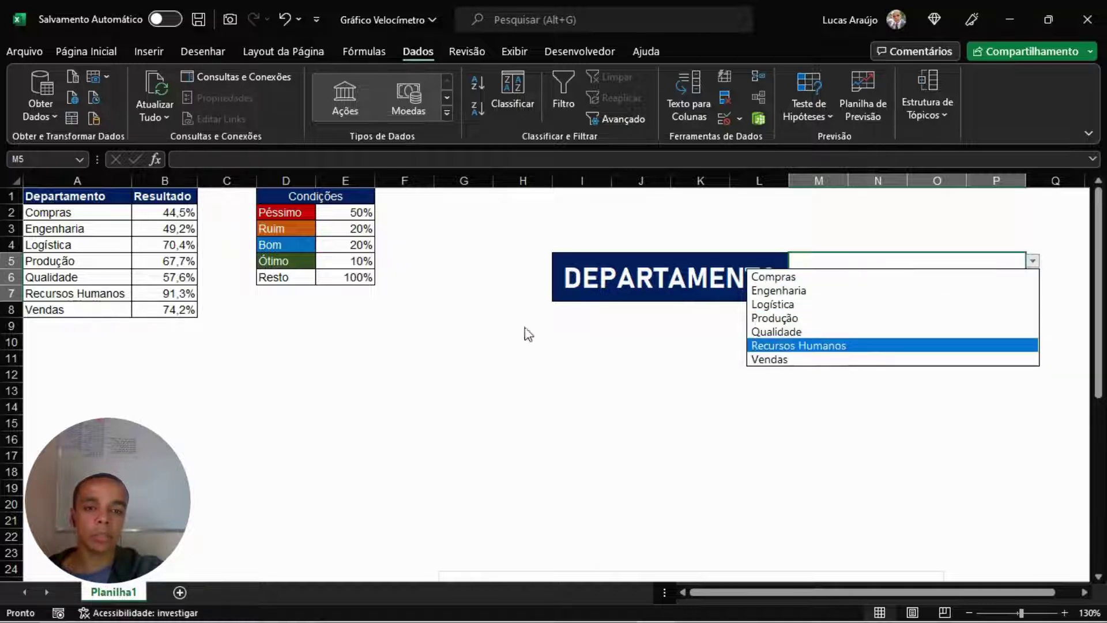
pyautogui.click(805, 278)
pyautogui.click(877, 346)
pyautogui.click(1016, 361)
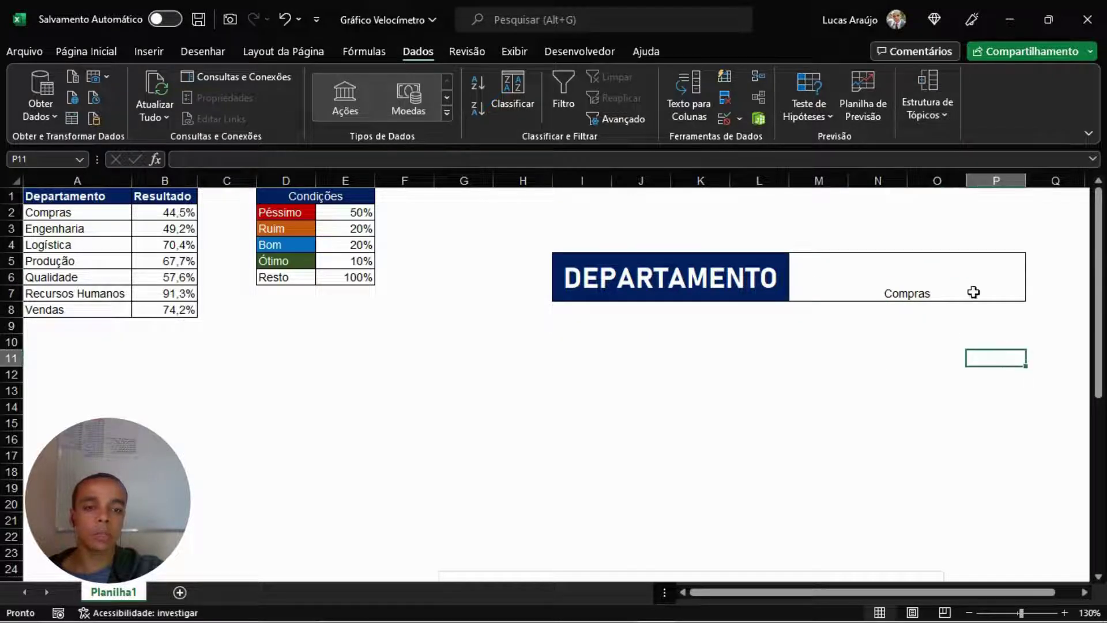
# Set the department selector cell's text to Bahnschrift at size 16 and centre it vertically.
pyautogui.click(972, 292)
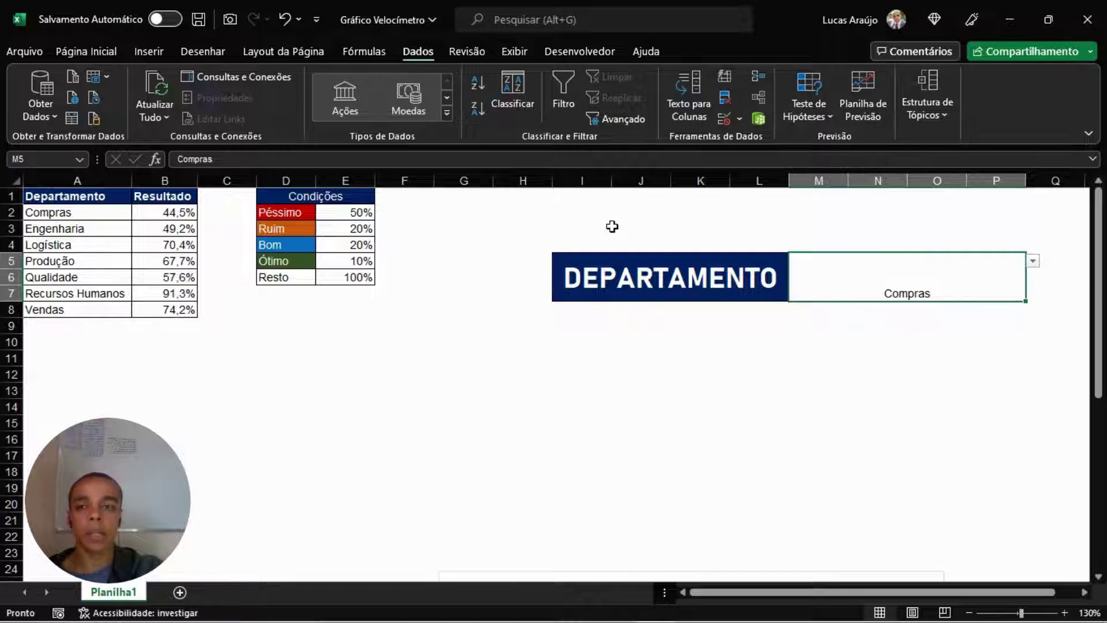
pyautogui.click(73, 52)
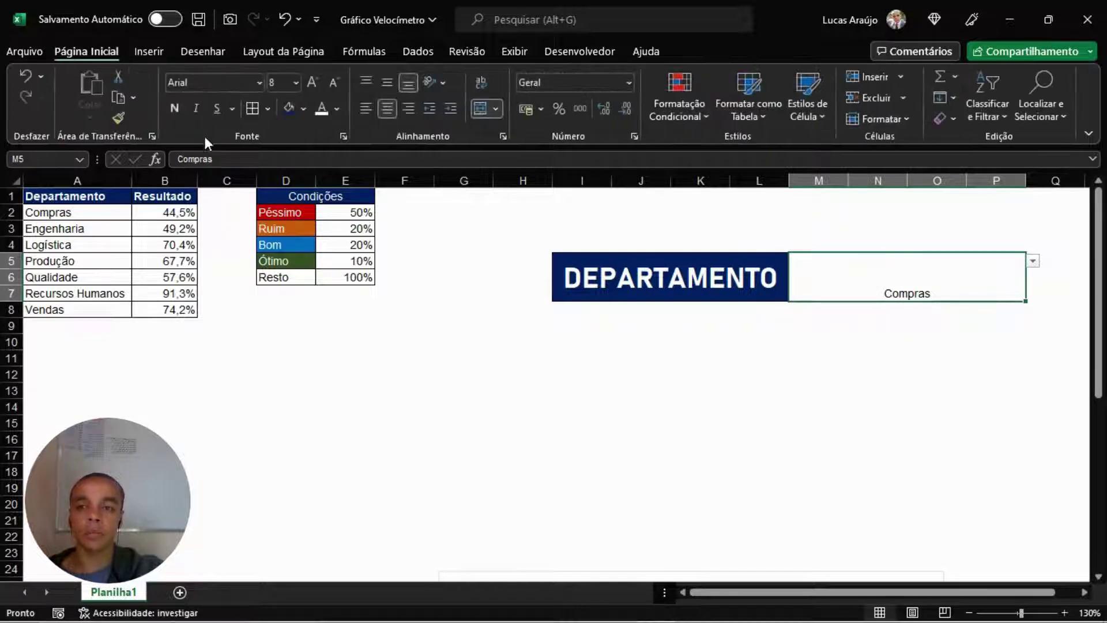
pyautogui.click(202, 84)
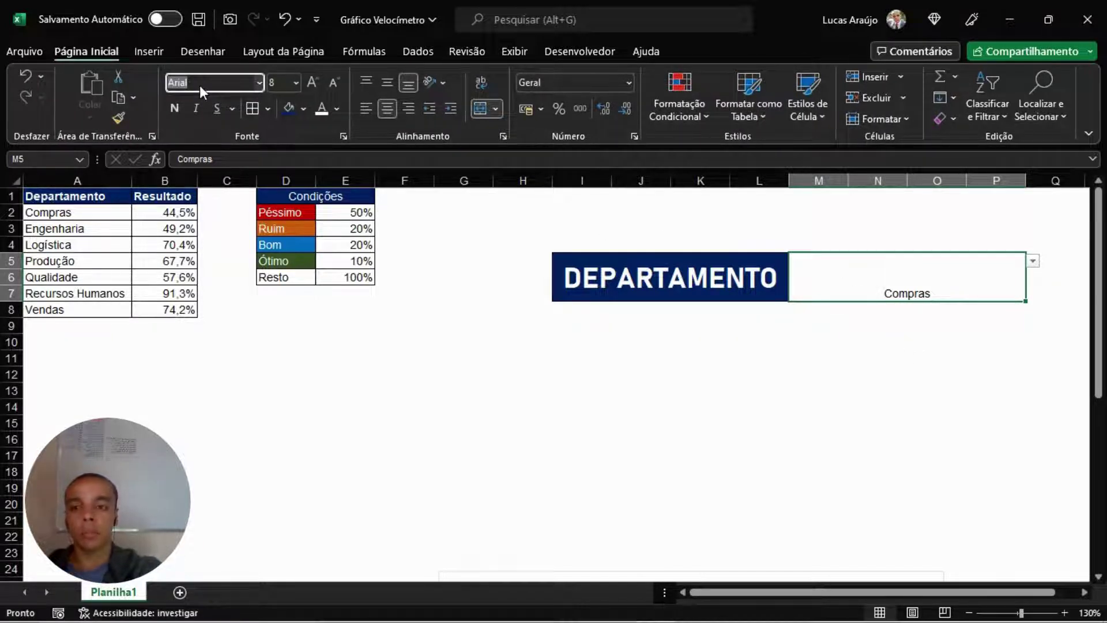
pyautogui.write('Ba')
pyautogui.press('Tab')
pyautogui.write('16')
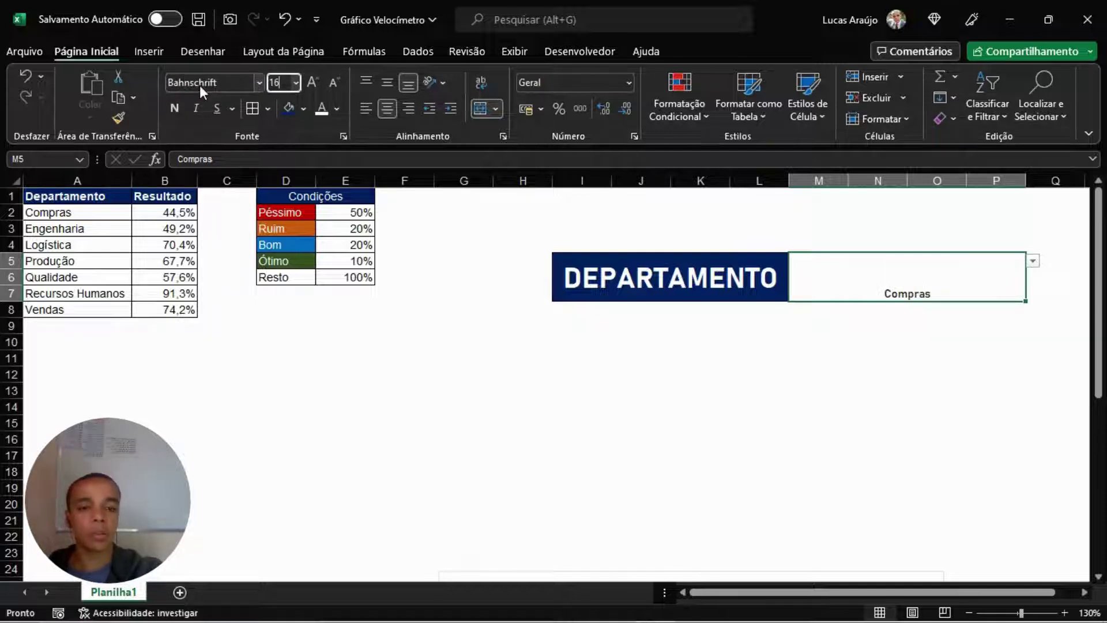
pyautogui.press('Return')
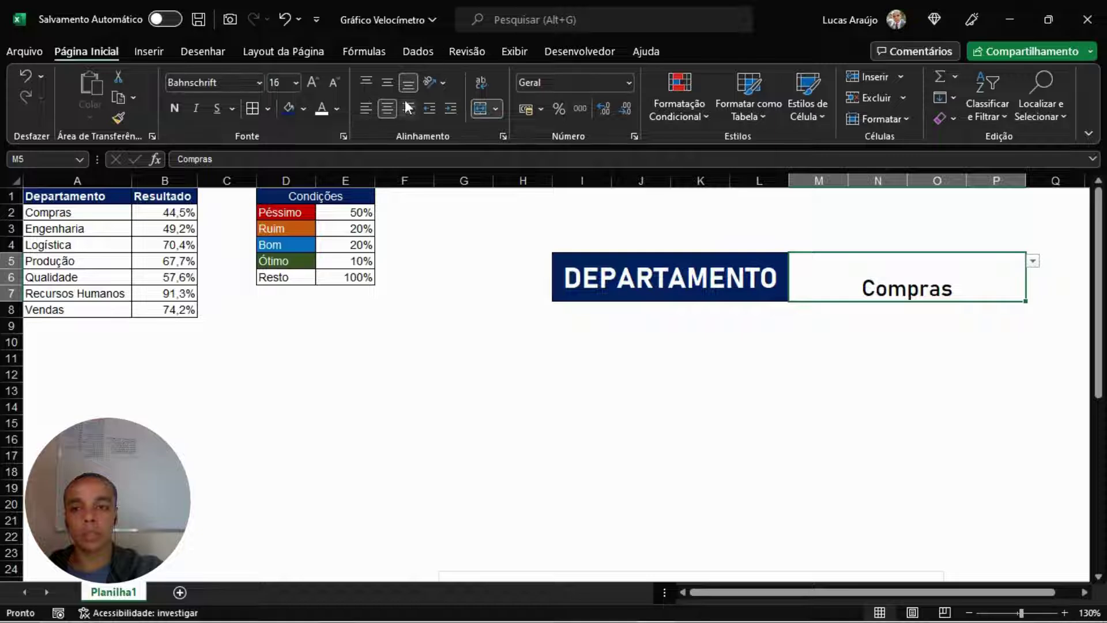
pyautogui.click(387, 83)
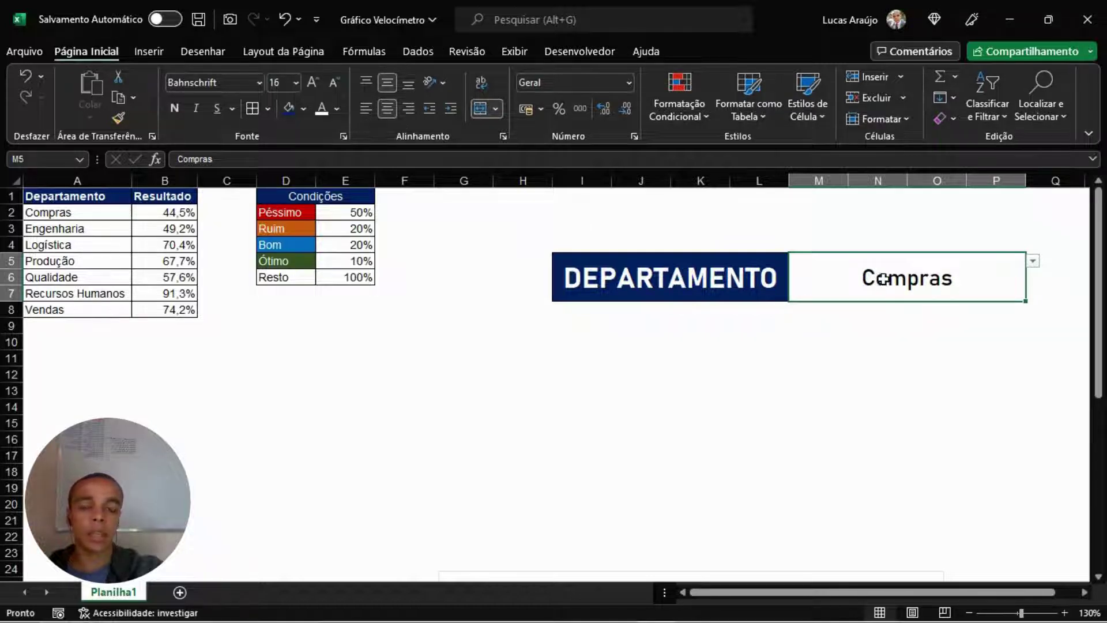
pyautogui.click(897, 362)
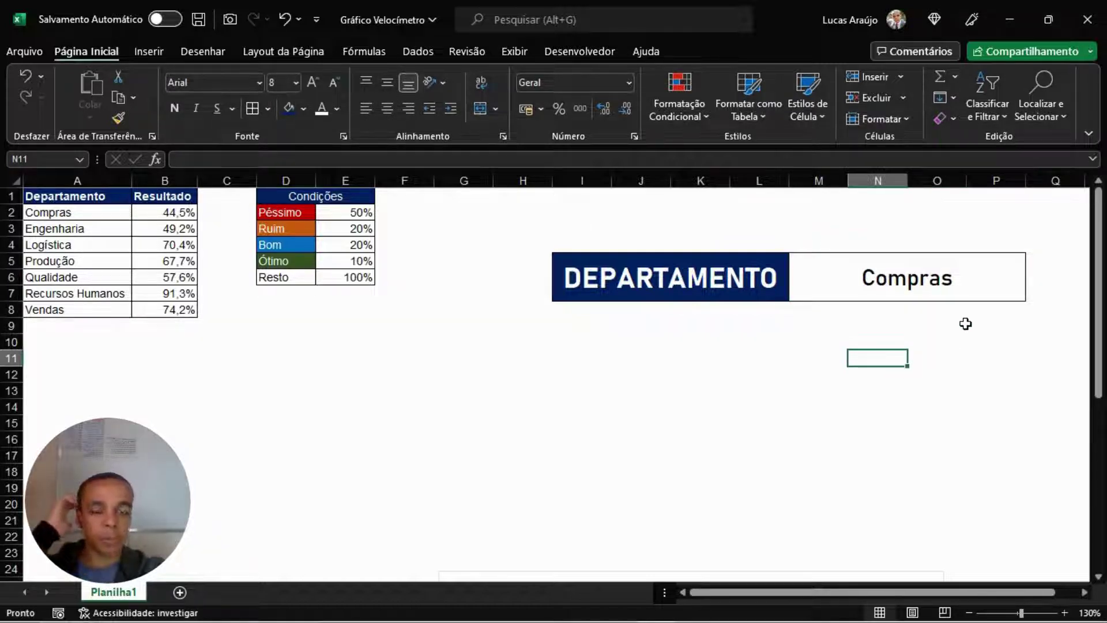
pyautogui.click(971, 287)
pyautogui.click(879, 340)
pyautogui.click(988, 279)
pyautogui.click(641, 343)
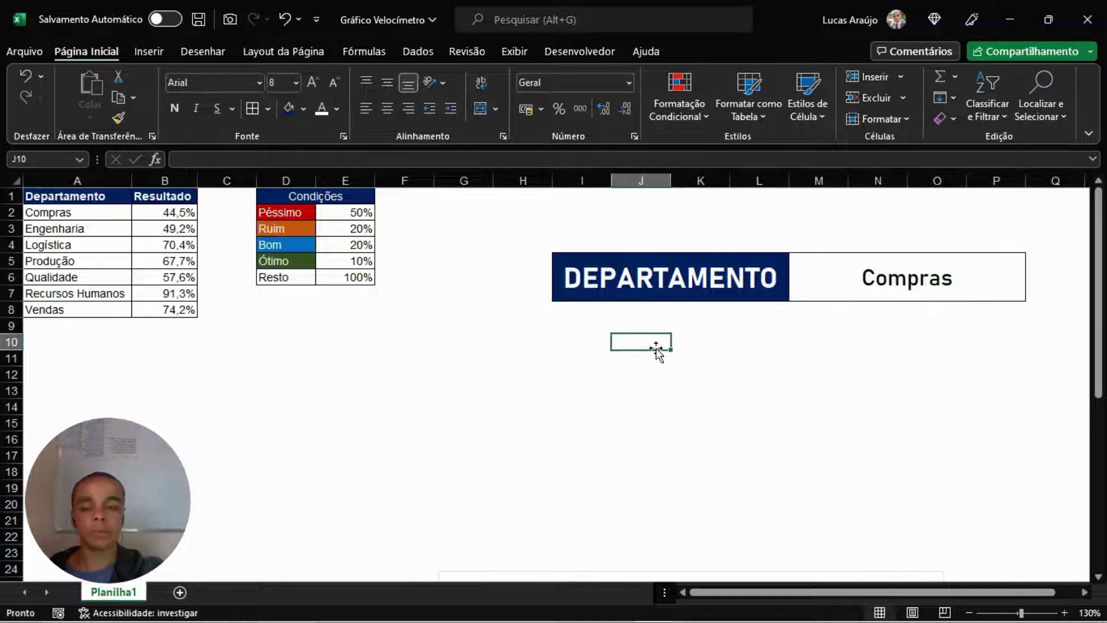
pyautogui.click(804, 346)
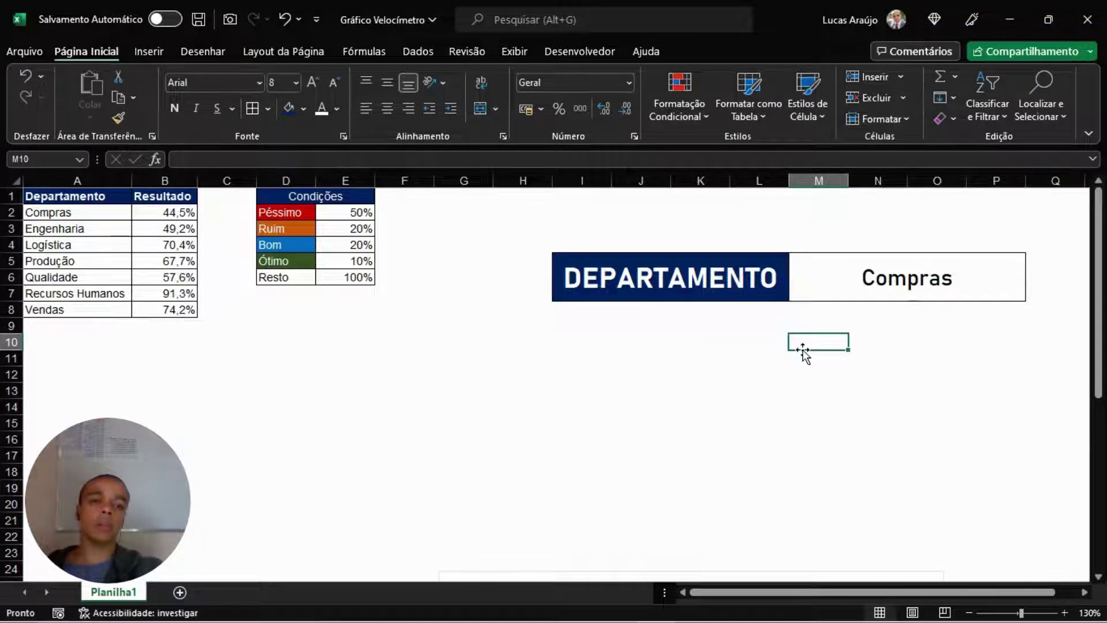
# Test the department selector by choosing Produção and then Recursos Humanos from its list.
pyautogui.click(946, 286)
pyautogui.click(1033, 263)
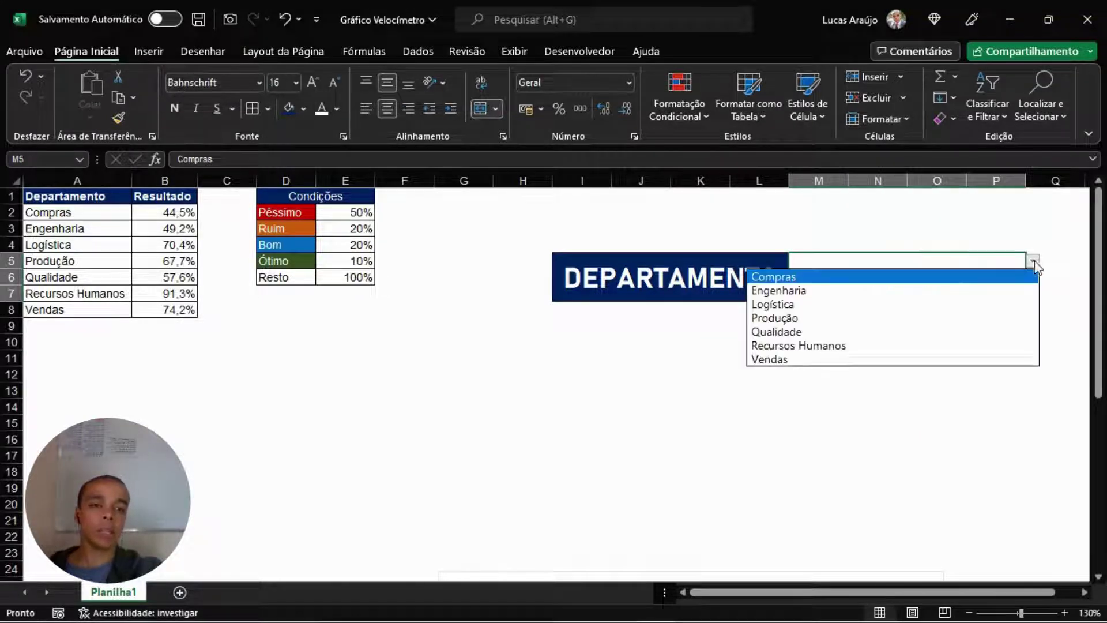
pyautogui.click(819, 319)
pyautogui.click(902, 348)
pyautogui.click(974, 277)
pyautogui.click(1028, 264)
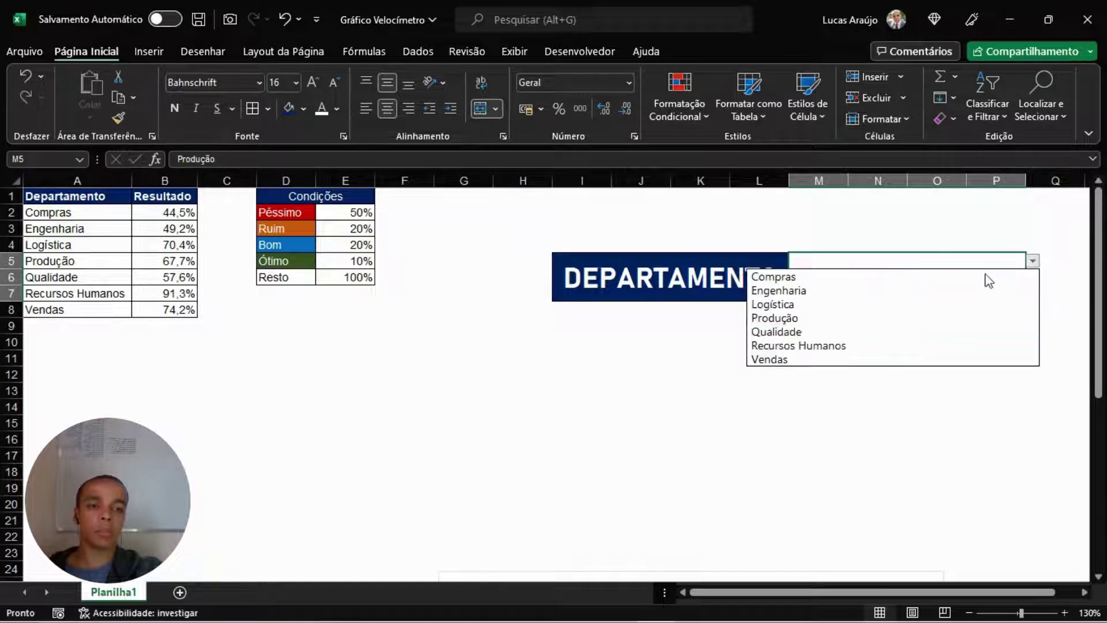
pyautogui.click(819, 348)
pyautogui.click(877, 374)
# Test the department selector with two more list entries, Vendas and then Logística.
pyautogui.click(1021, 268)
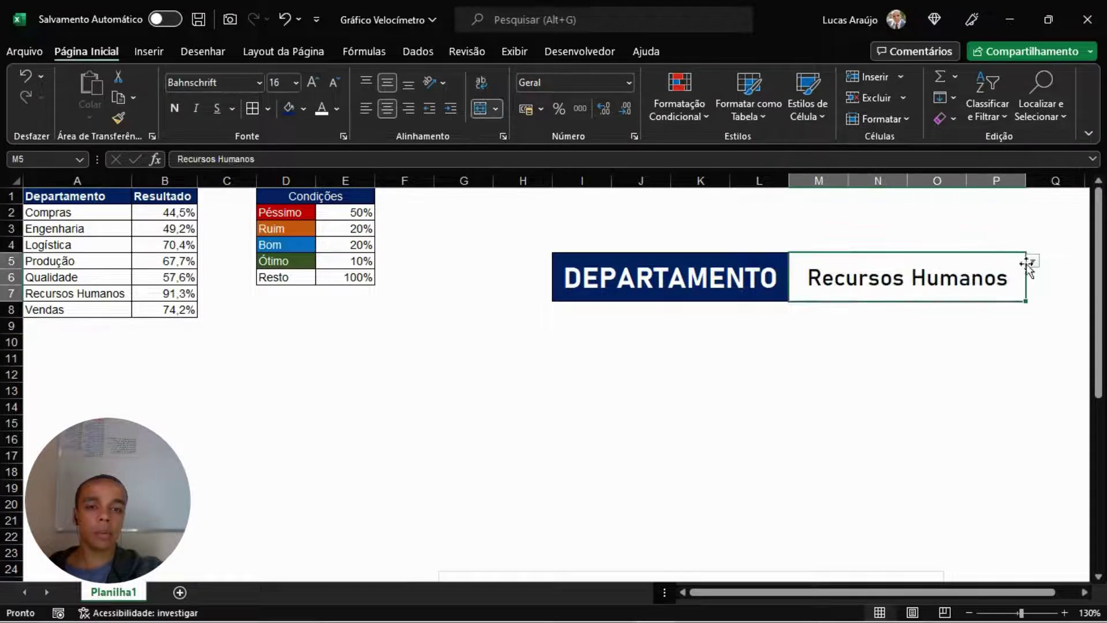
pyautogui.click(1032, 261)
pyautogui.click(811, 363)
pyautogui.click(862, 369)
pyautogui.click(998, 276)
pyautogui.click(1033, 261)
pyautogui.click(854, 306)
pyautogui.click(877, 358)
# Choose Engenharia from the list in the department selector cell.
pyautogui.click(981, 286)
pyautogui.click(1033, 261)
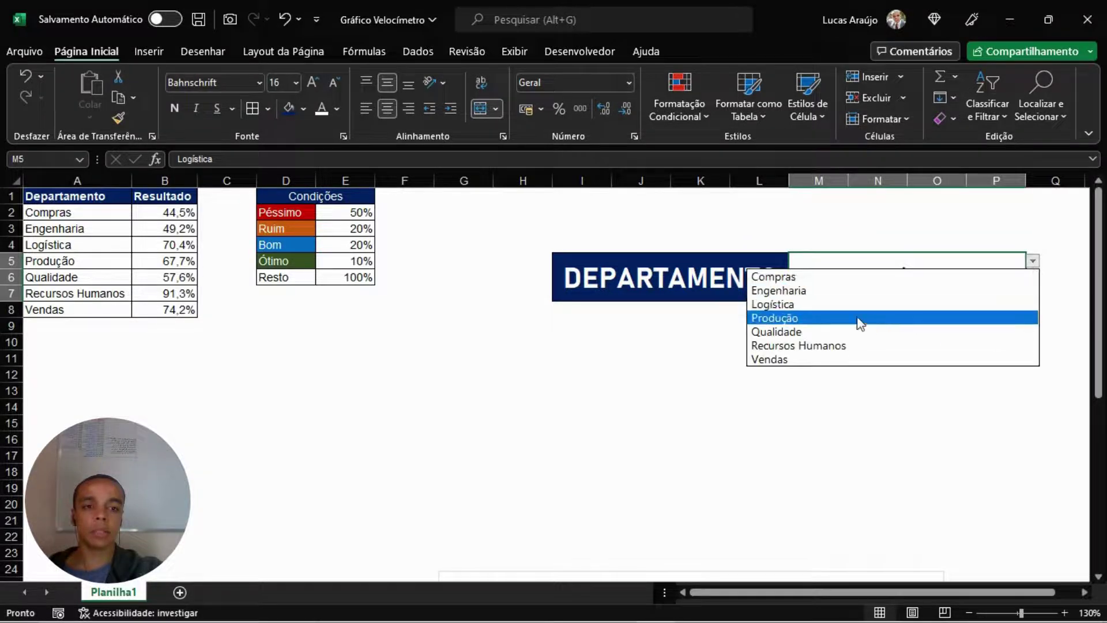
pyautogui.click(853, 294)
pyautogui.click(840, 337)
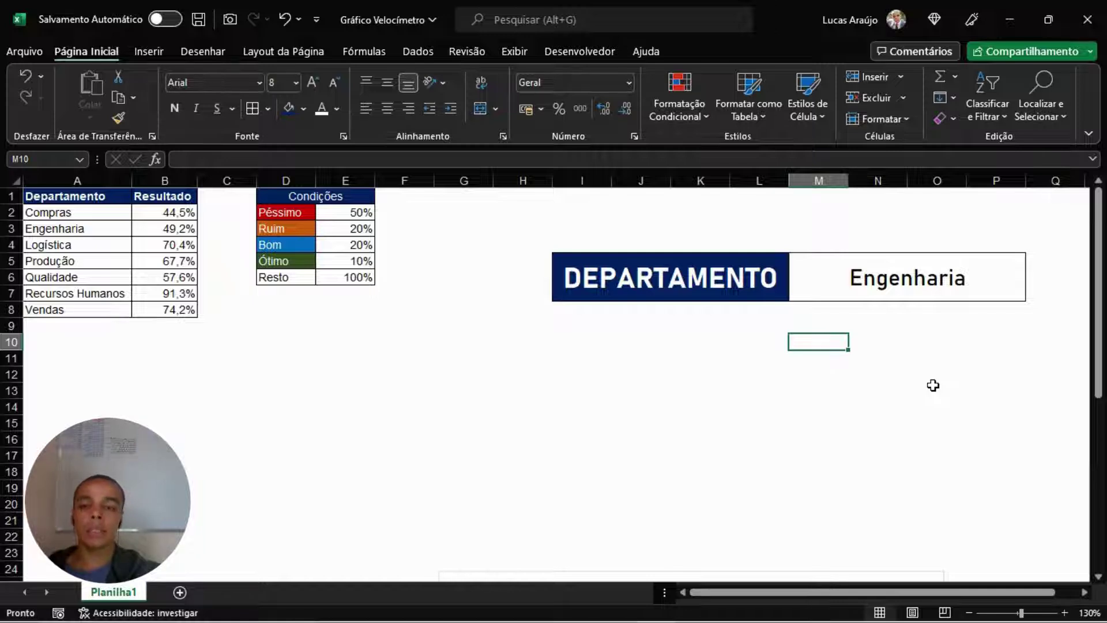
# Try to enter BANANA, a value outside the list, in the department selector cell.
pyautogui.click(900, 298)
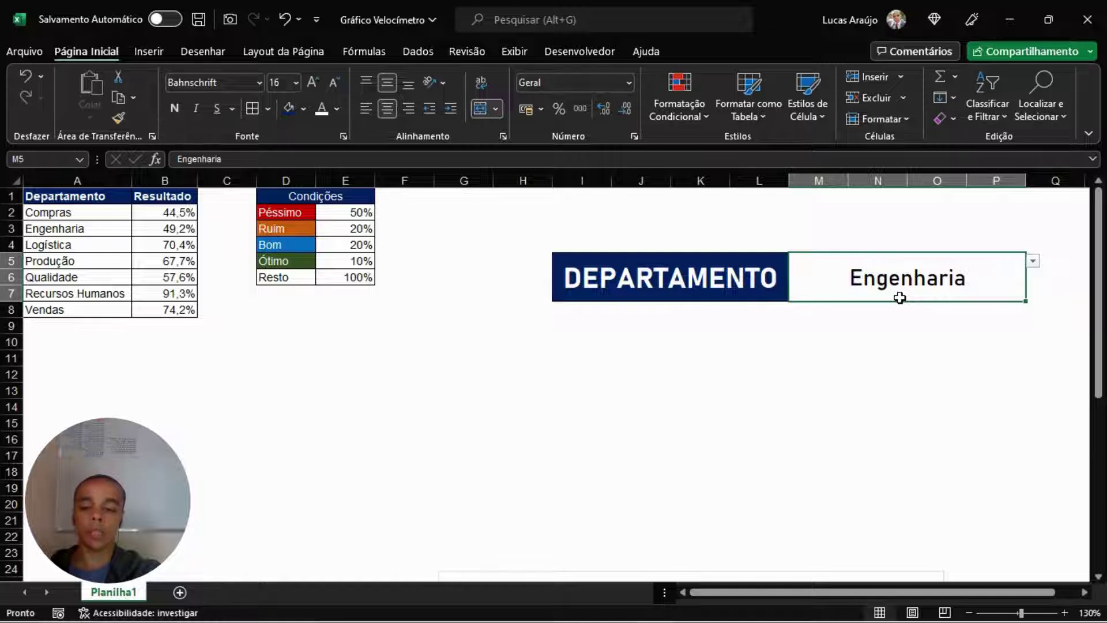
pyautogui.write('BANANA')
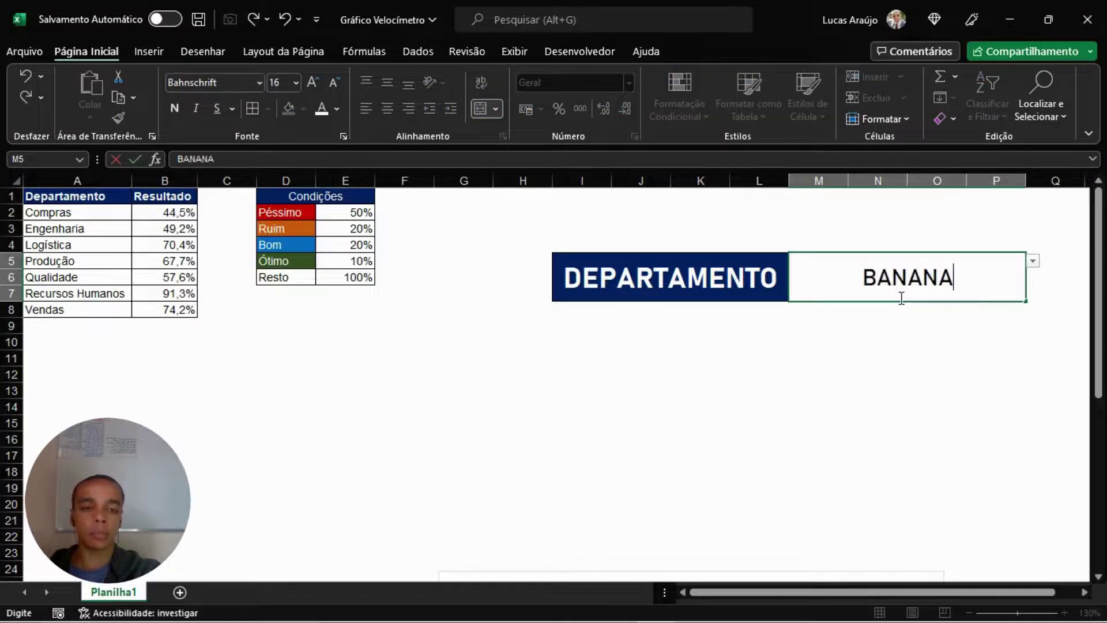
pyautogui.press('Return')
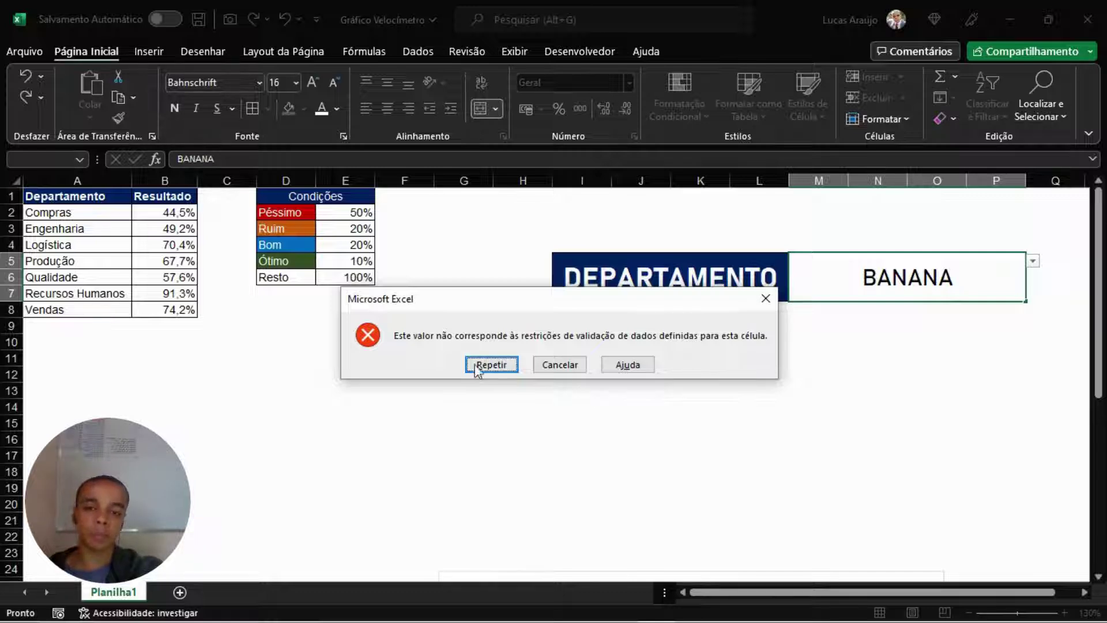
pyautogui.click(552, 364)
# Examine how the department chosen in the selector cell relates to the department names and results in A2:B8.
pyautogui.click(857, 348)
pyautogui.click(854, 288)
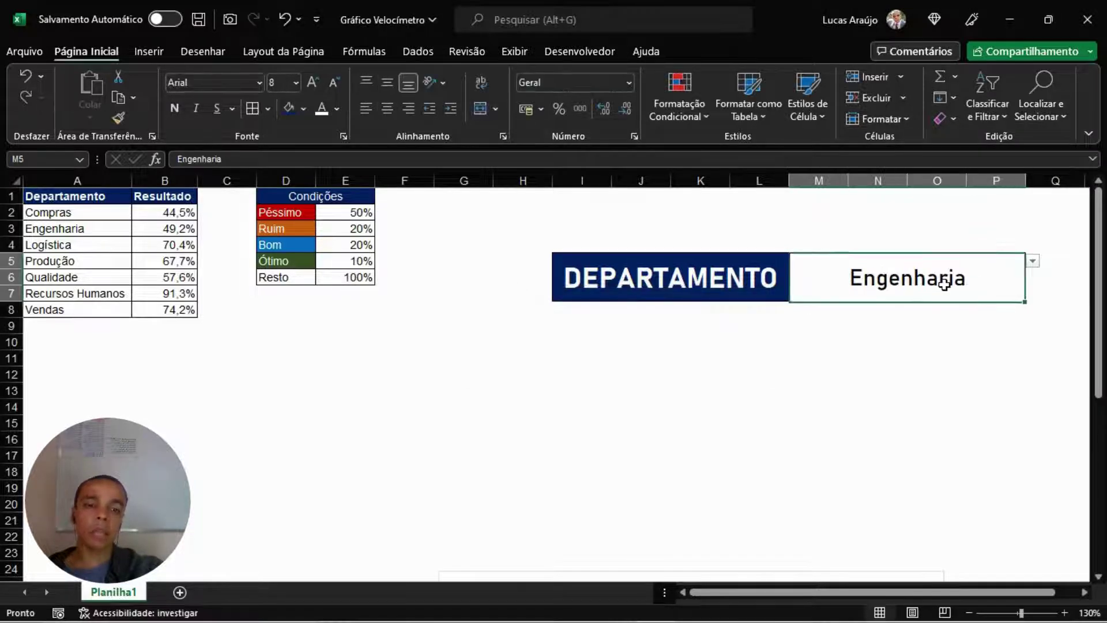
pyautogui.click(239, 332)
pyautogui.click(287, 304)
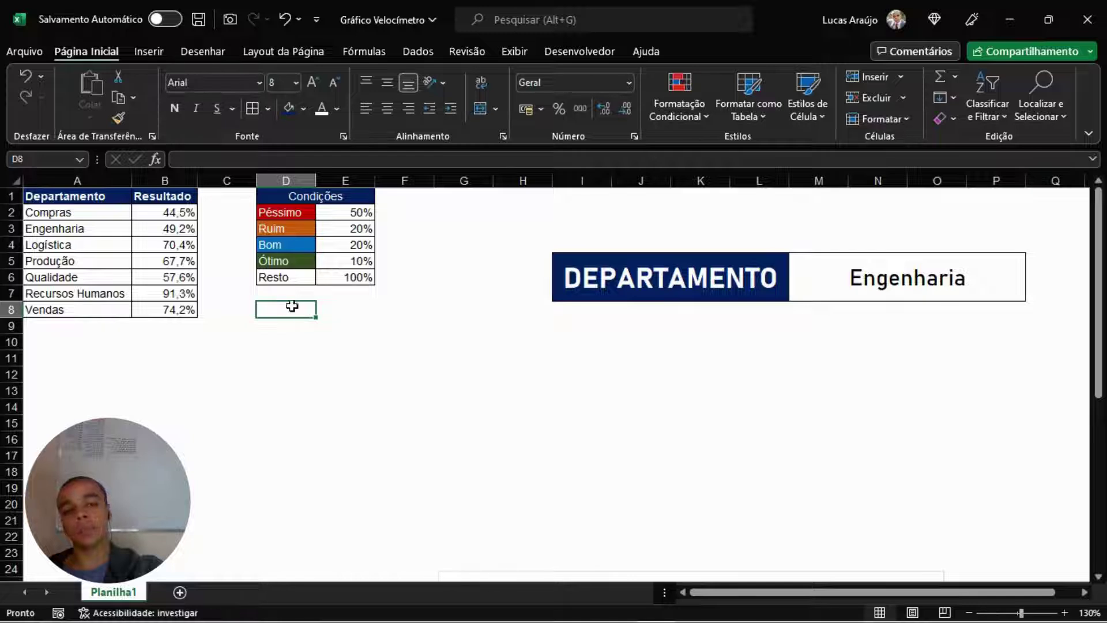
pyautogui.click(881, 279)
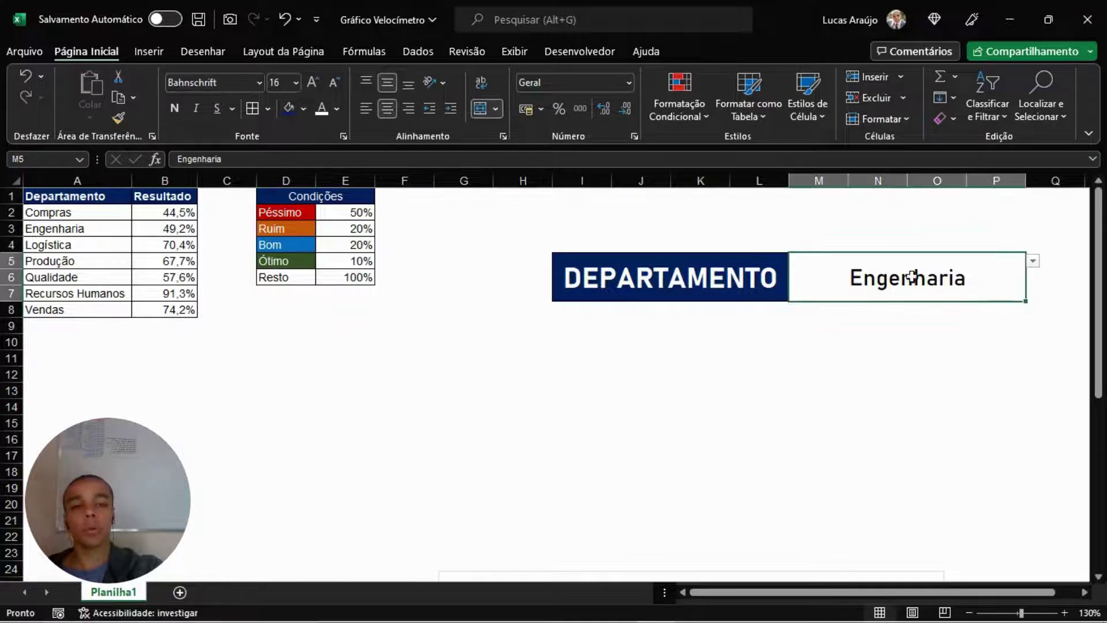
pyautogui.moveTo(79, 213); pyautogui.dragTo(81, 309)
pyautogui.moveTo(182, 214); pyautogui.dragTo(176, 310)
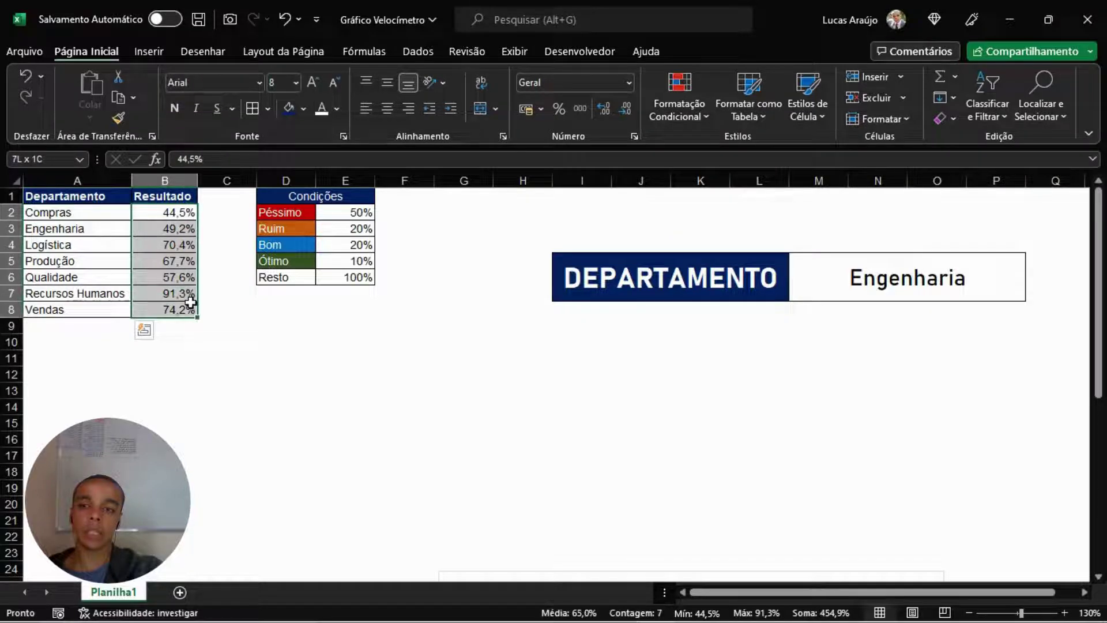
pyautogui.click(170, 230)
pyautogui.moveTo(178, 228); pyautogui.dragTo(92, 225)
pyautogui.click(888, 270)
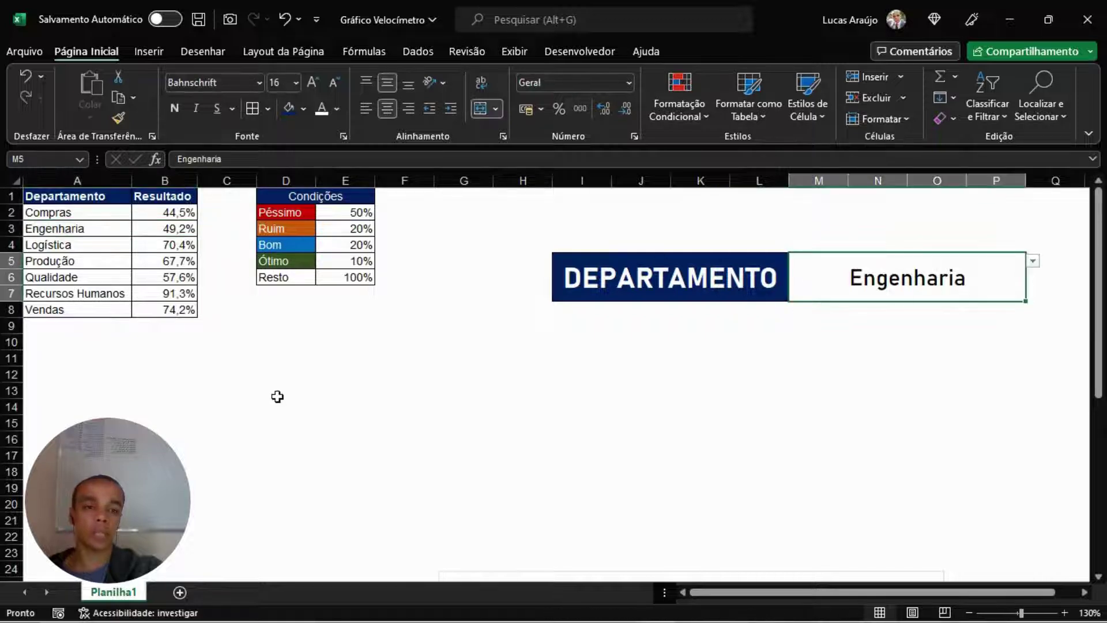
# Add the label RESULTADO in cell D8 and widen column D to fit it.
pyautogui.click(291, 311)
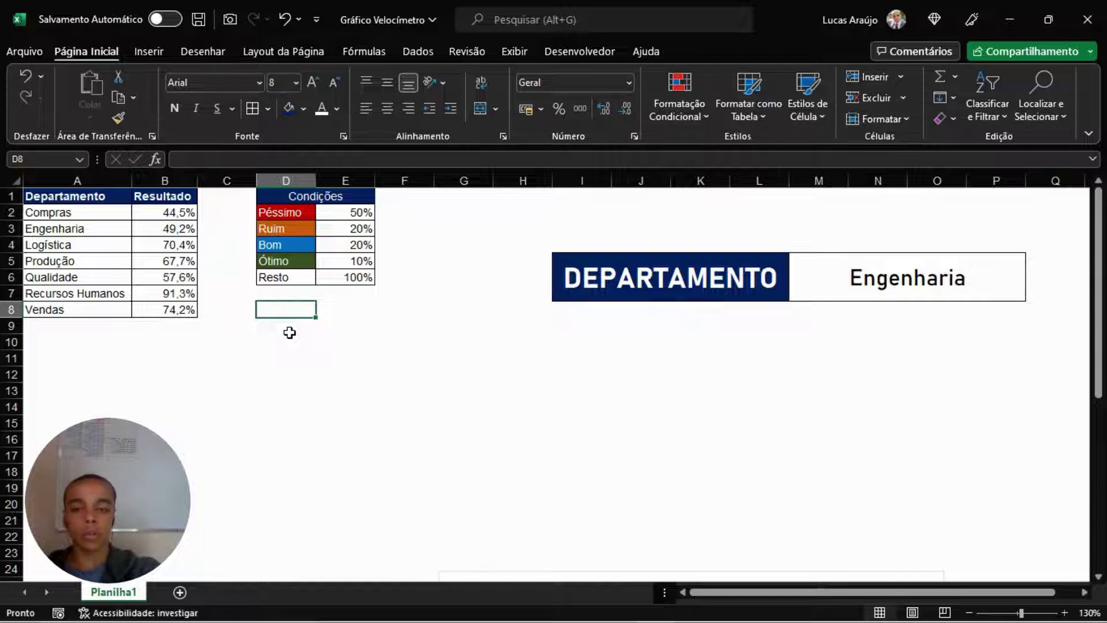
pyautogui.write('RESULTADO')
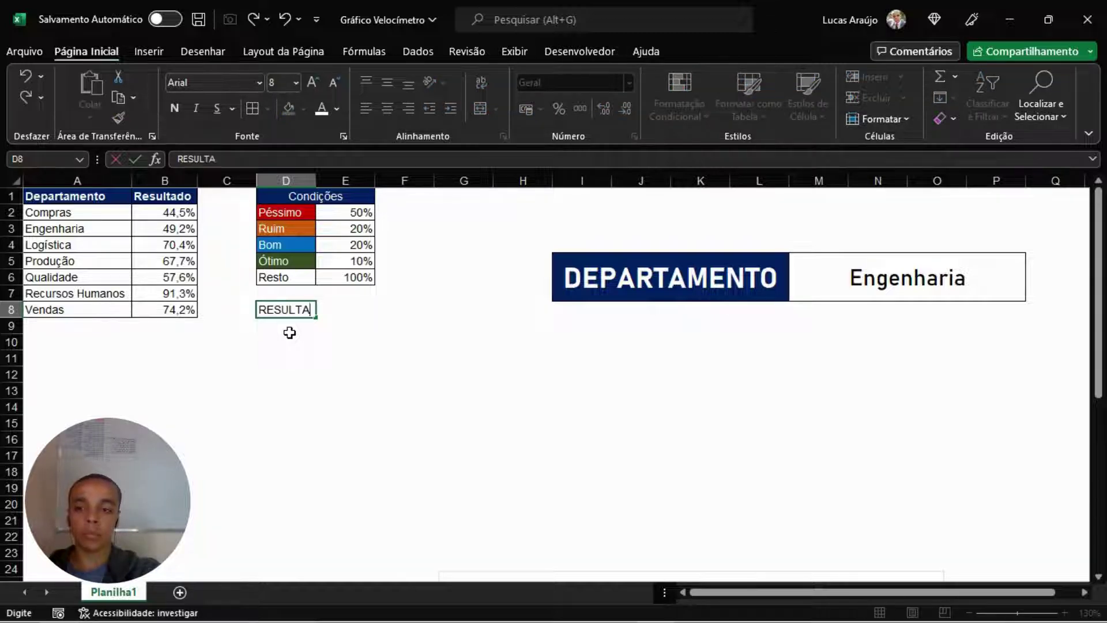
pyautogui.press('Tab')
pyautogui.moveTo(315, 181); pyautogui.dragTo(331, 180)
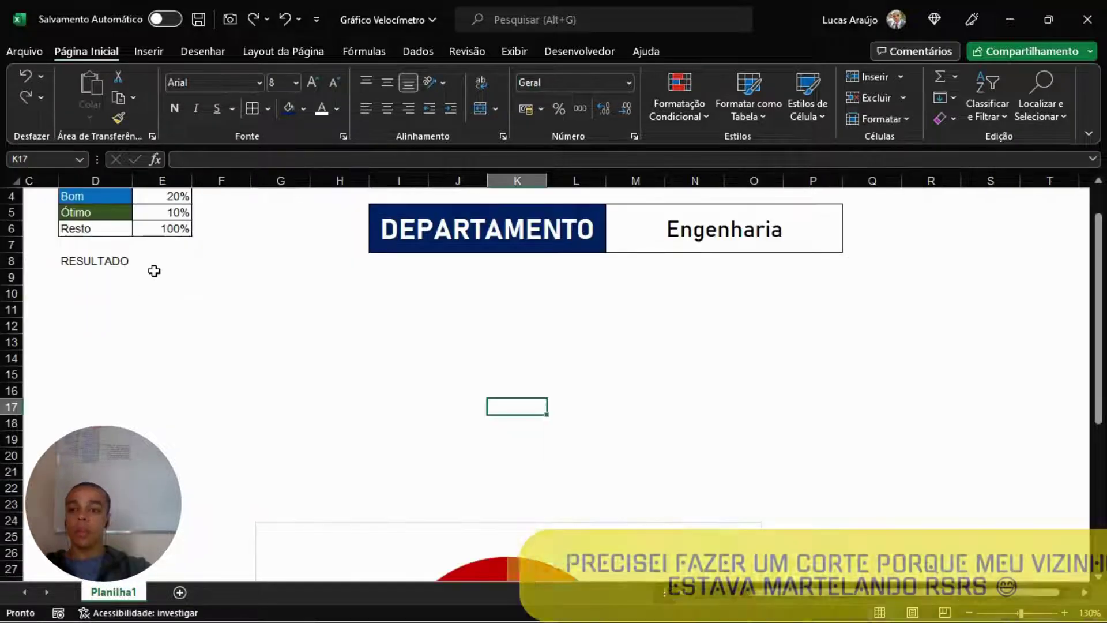
# Enter the lookup formula =PROCV(M5;A2:B8;2;0) in E8 to return the selected department's result.
pyautogui.click(163, 263)
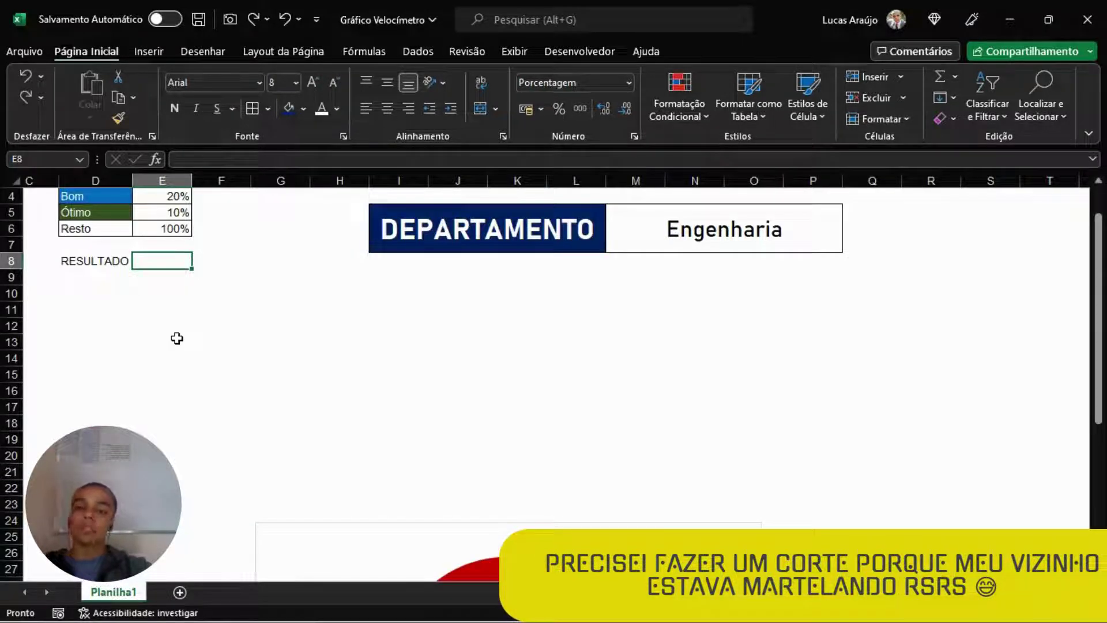
pyautogui.moveTo(951, 594); pyautogui.dragTo(825, 592)
pyautogui.scroll(1, 453, 427)
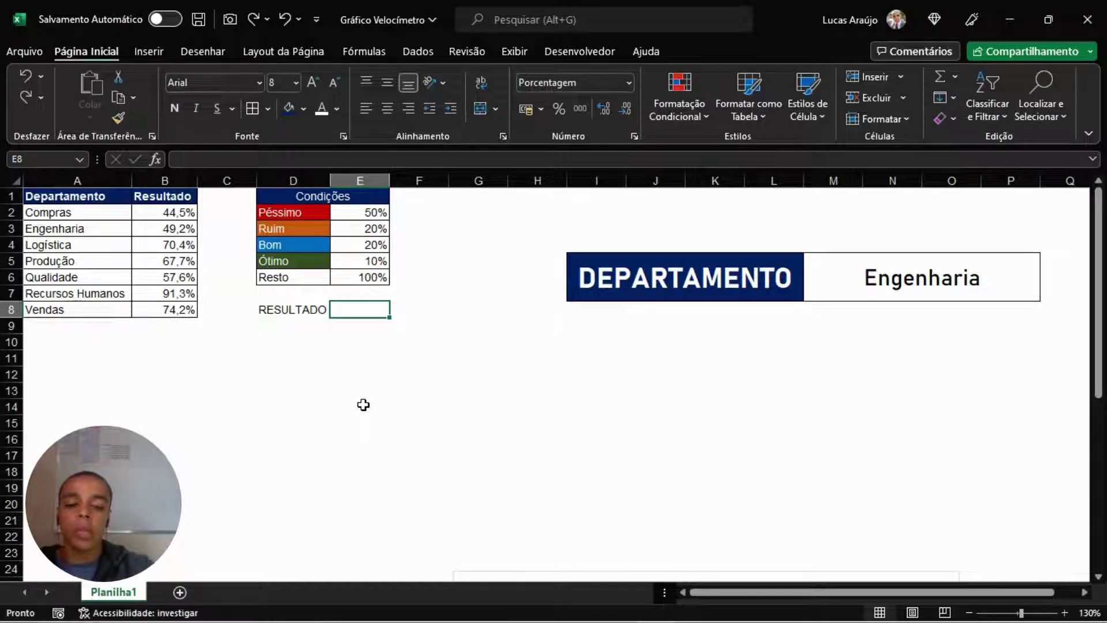
pyautogui.write('=')
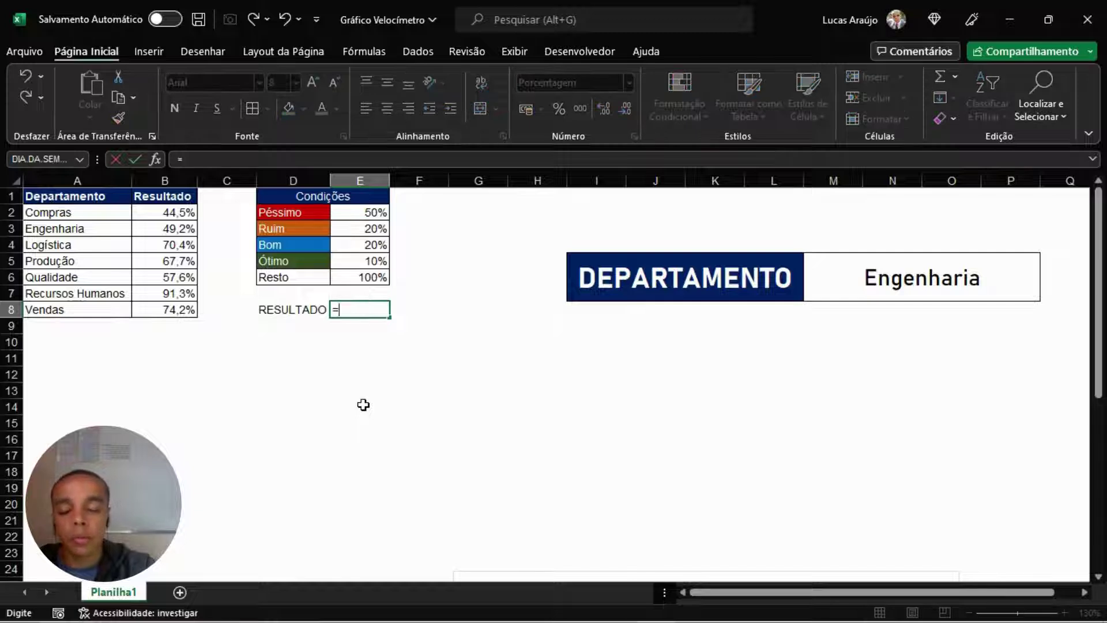
pyautogui.write('procv')
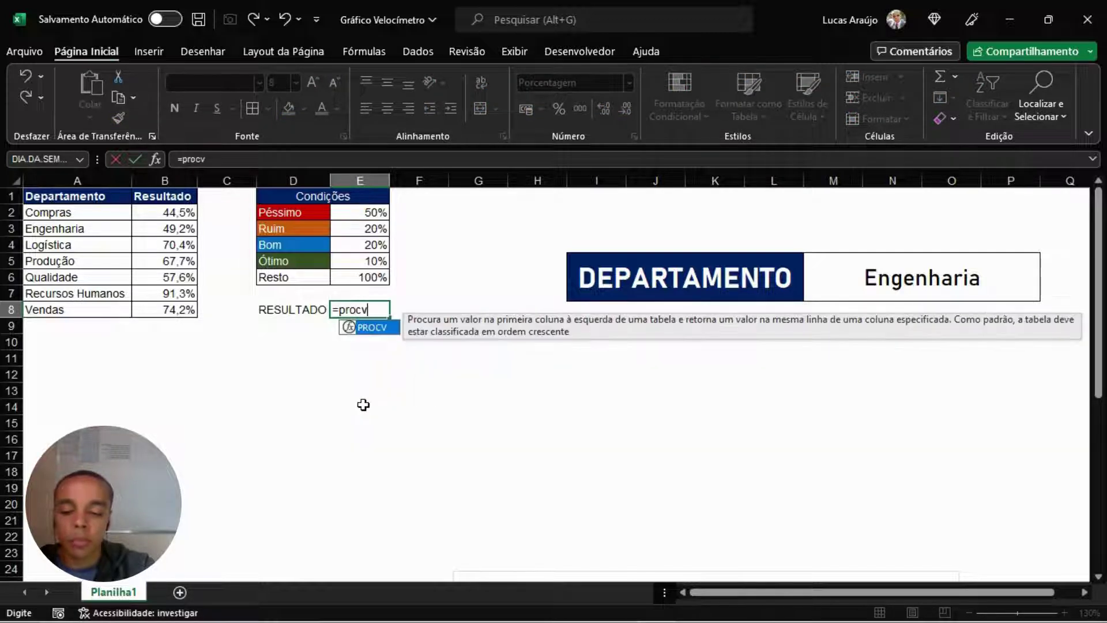
pyautogui.write('(')
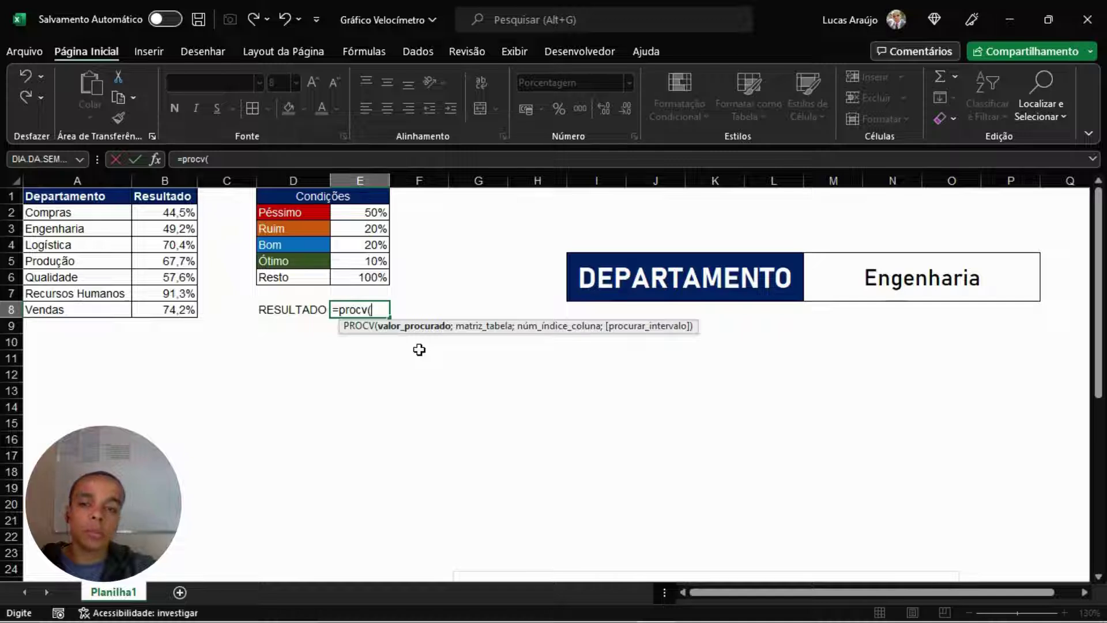
pyautogui.click(981, 289)
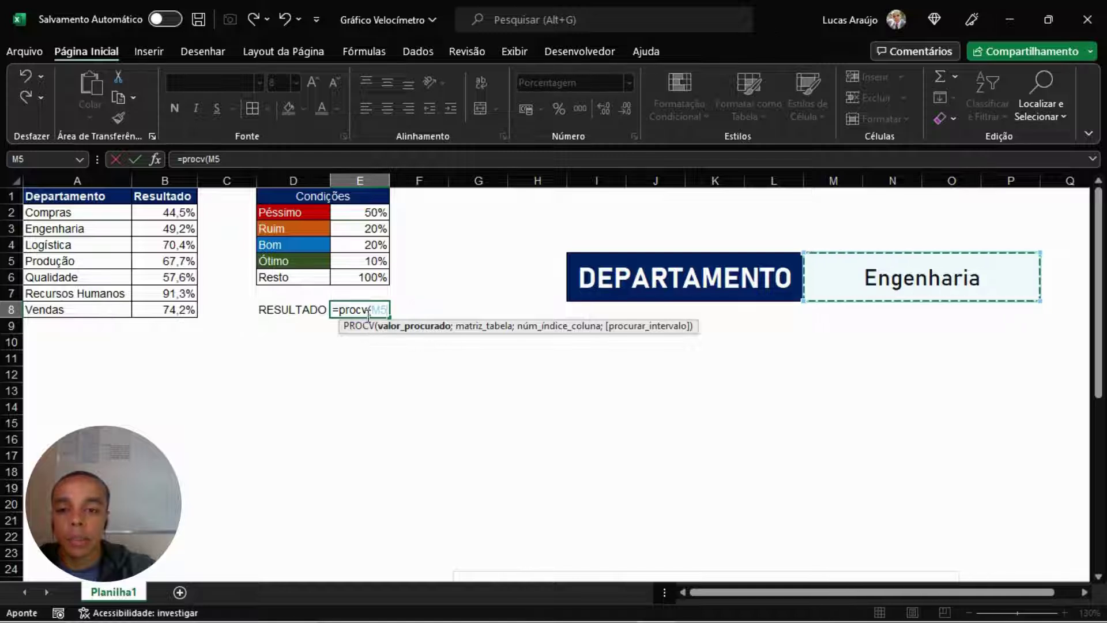
pyautogui.write(';')
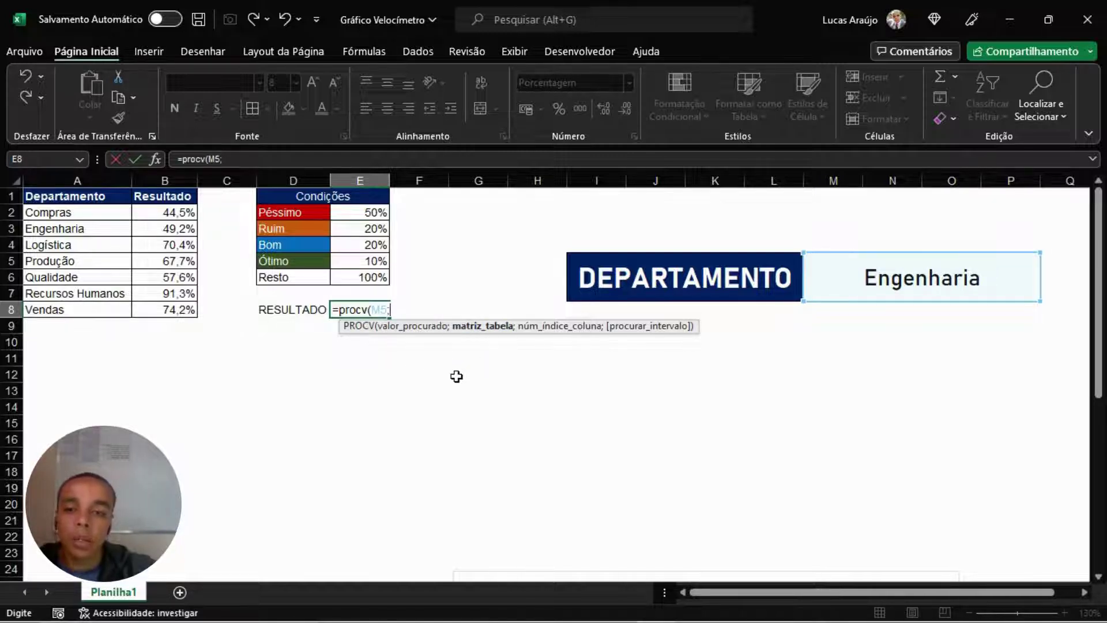
pyautogui.moveTo(91, 213); pyautogui.dragTo(154, 309)
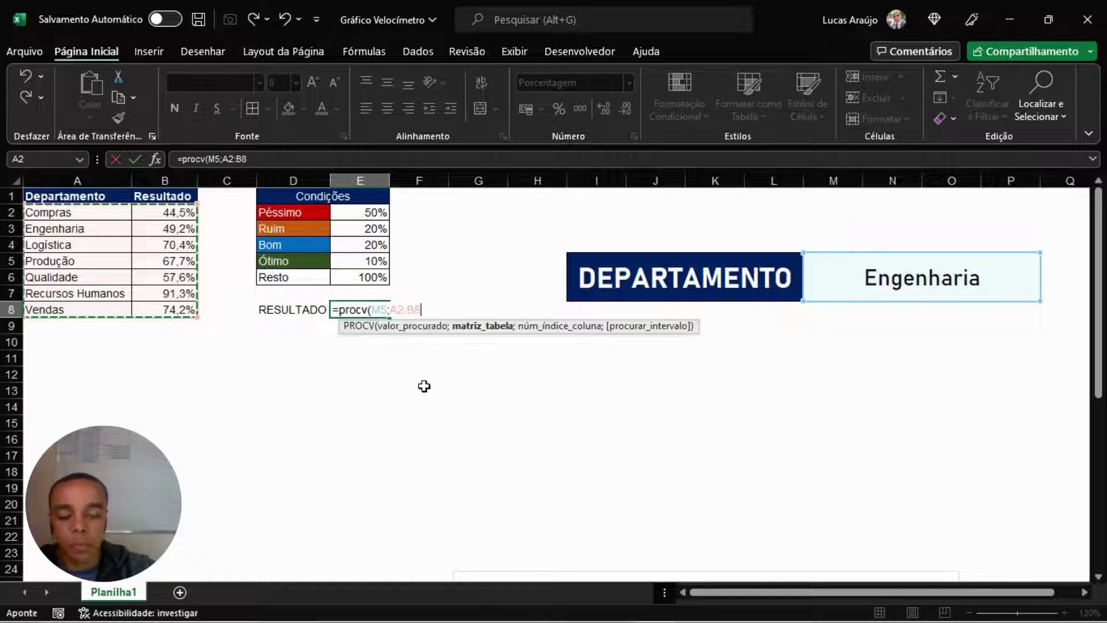
pyautogui.write(';')
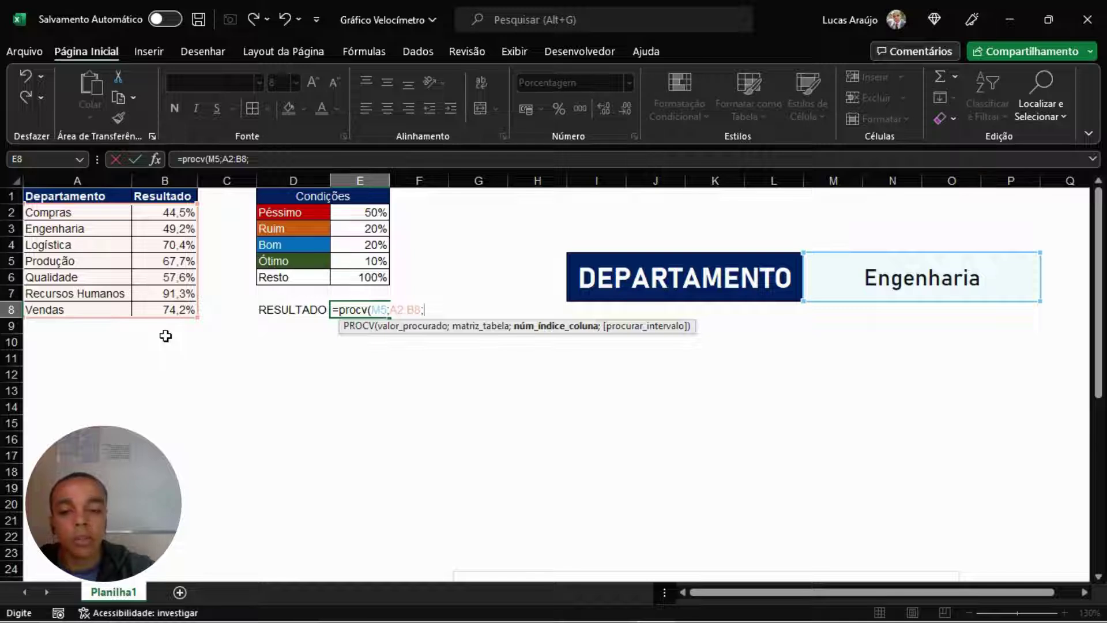
pyautogui.write('2;')
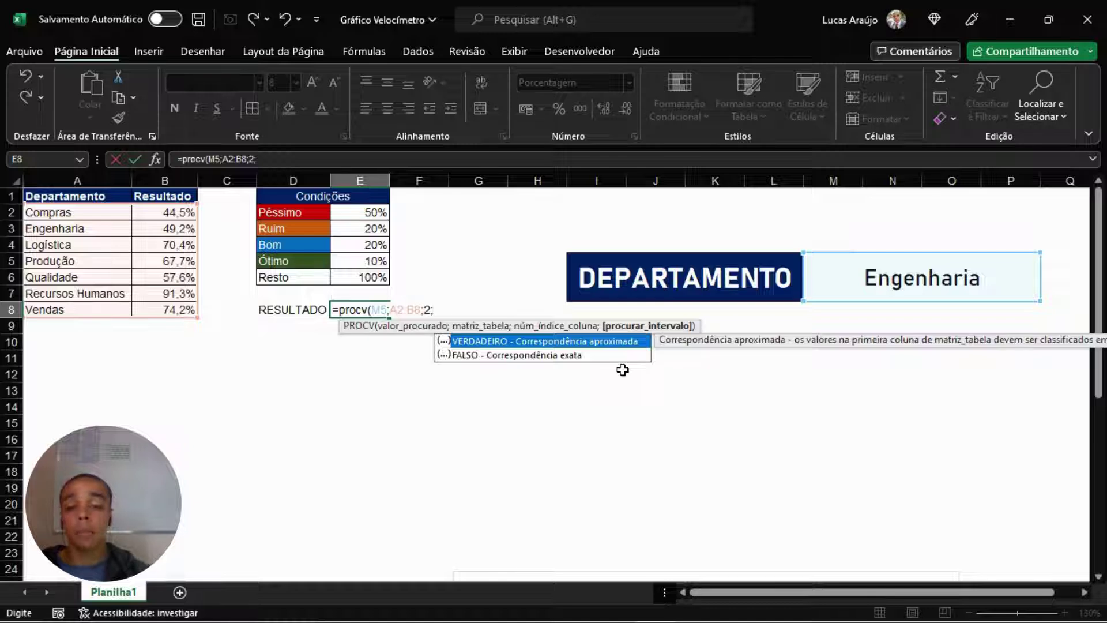
pyautogui.write('0')
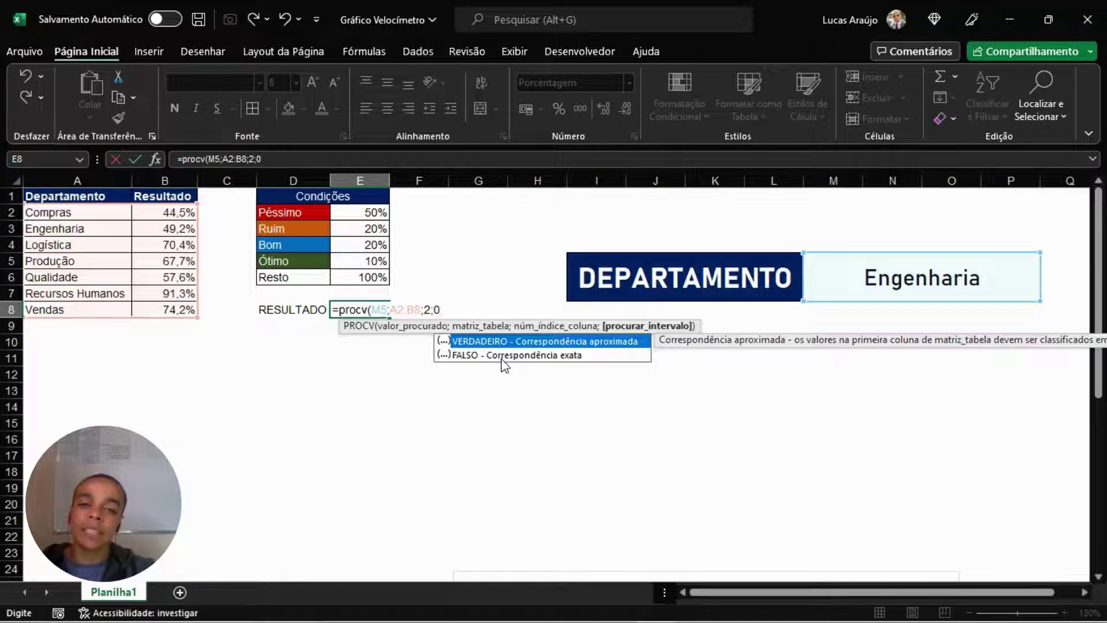
pyautogui.write(')')
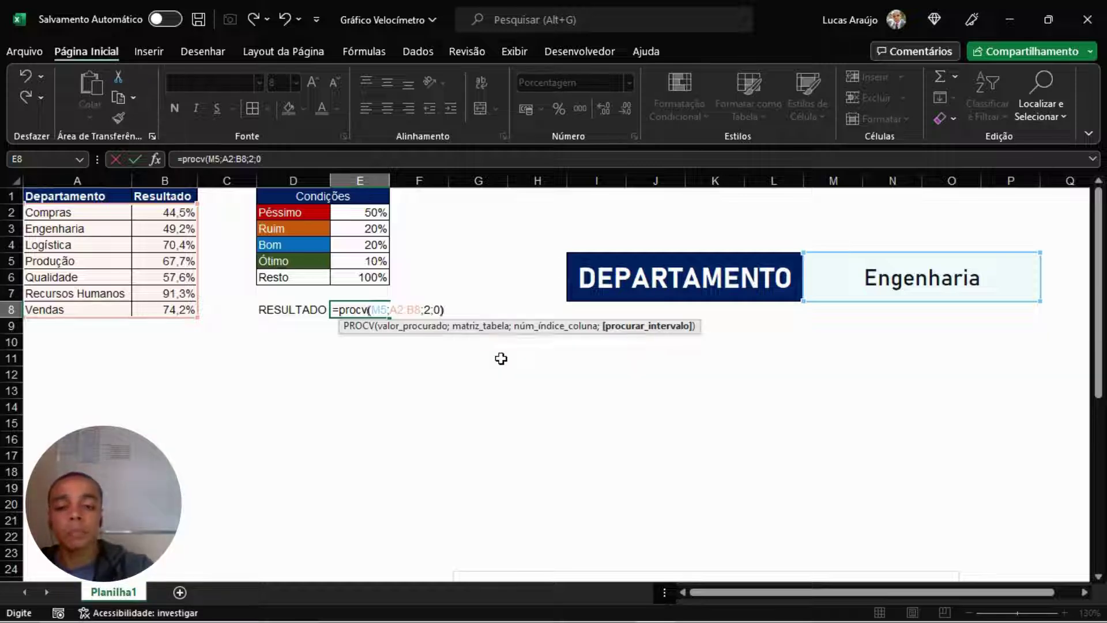
pyautogui.press('Return')
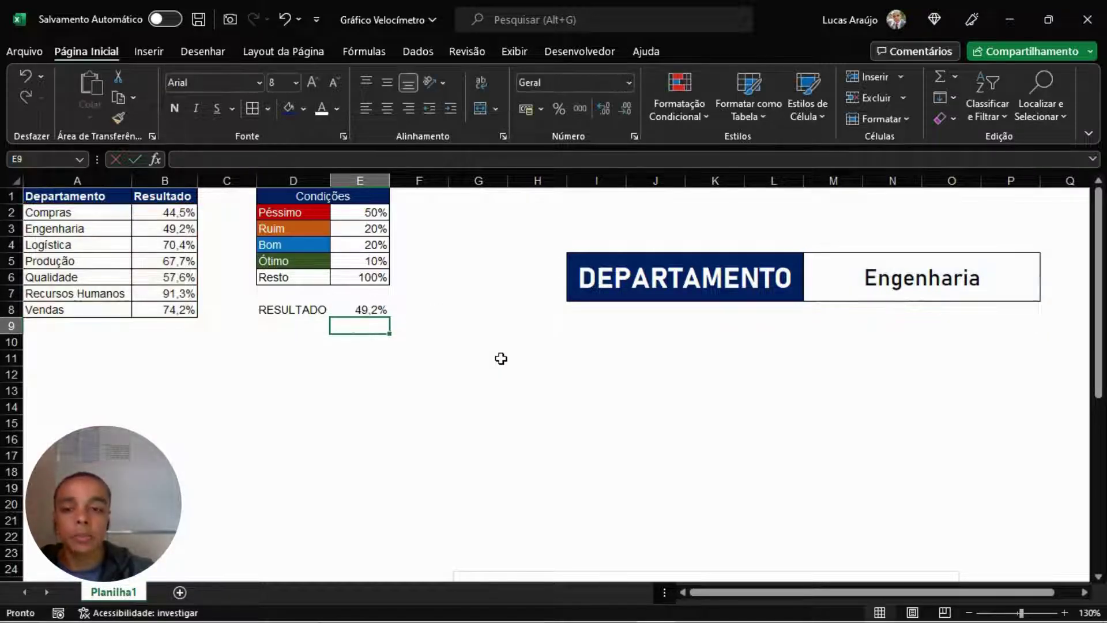
# Compare the looked-up RESULTADO value with the Engenharia row of the department table.
pyautogui.click(365, 312)
pyautogui.click(299, 310)
pyautogui.click(381, 314)
pyautogui.moveTo(122, 232); pyautogui.dragTo(163, 229)
pyautogui.click(118, 230)
pyautogui.click(107, 230)
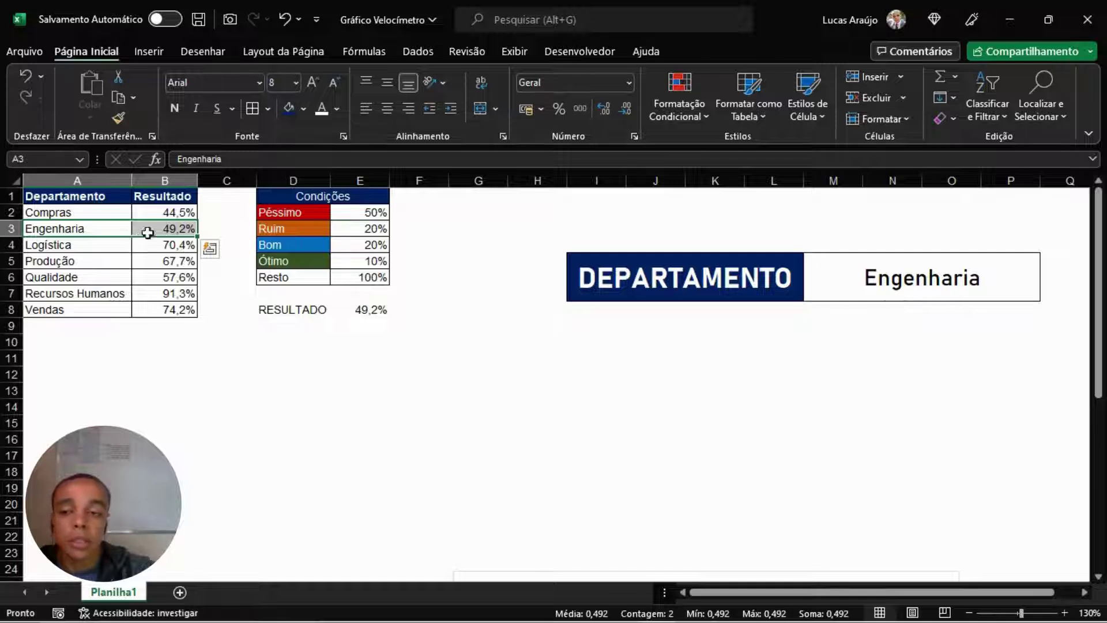
pyautogui.click(548, 408)
# Choose Qualidade in the department selector and check the RESULTADO value against its row in the table.
pyautogui.click(951, 299)
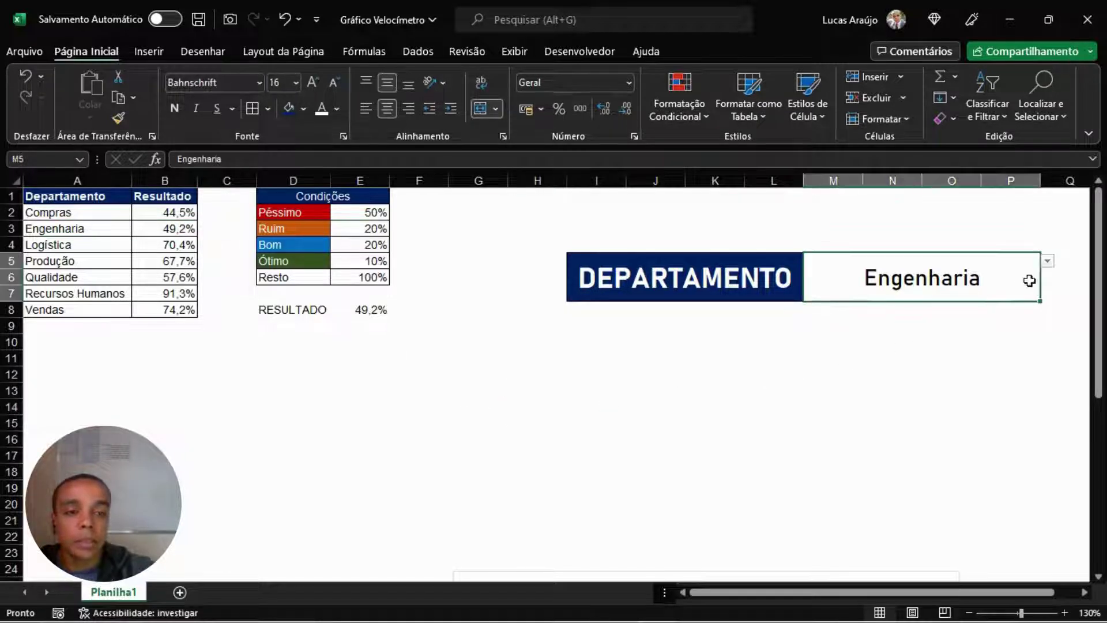
pyautogui.click(1048, 261)
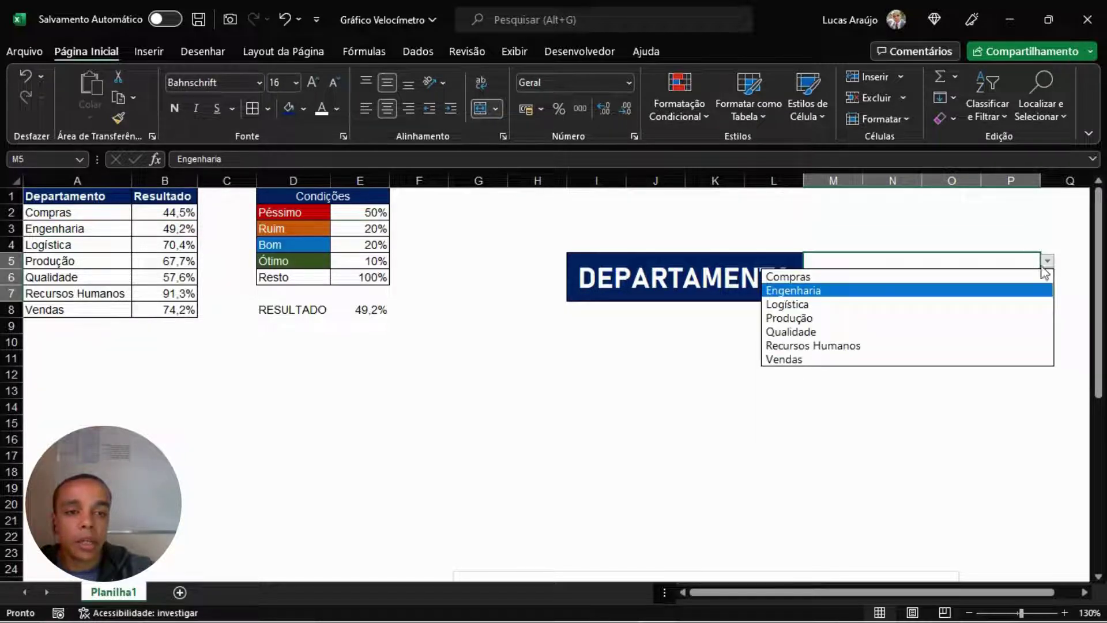
pyautogui.click(777, 332)
pyautogui.click(357, 313)
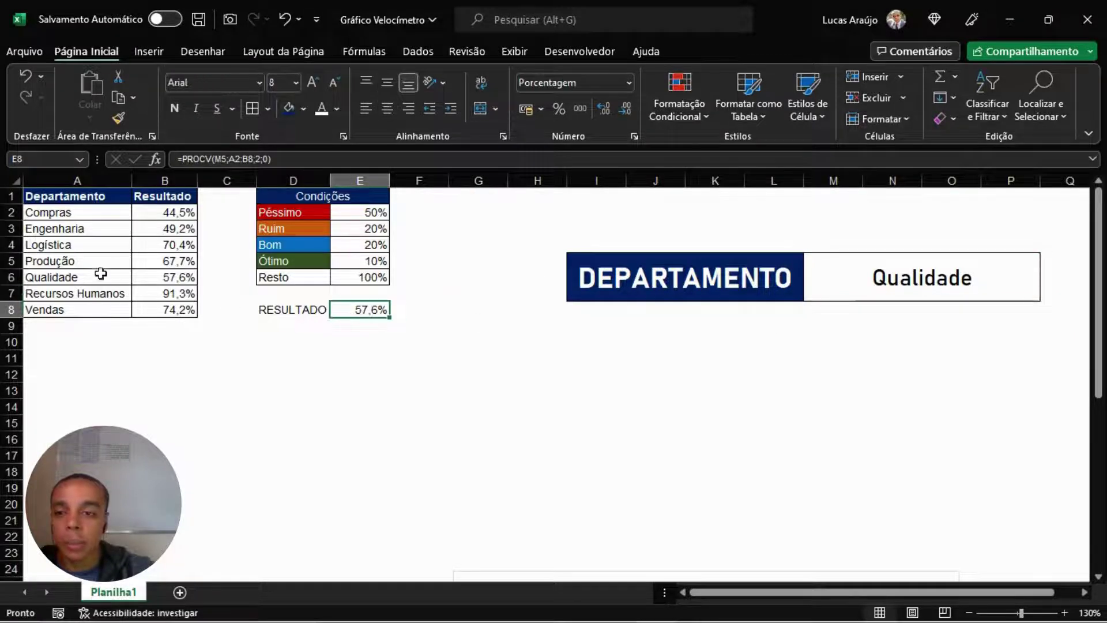
pyautogui.moveTo(92, 277); pyautogui.dragTo(173, 277)
pyautogui.click(277, 374)
pyautogui.click(380, 387)
pyautogui.click(375, 312)
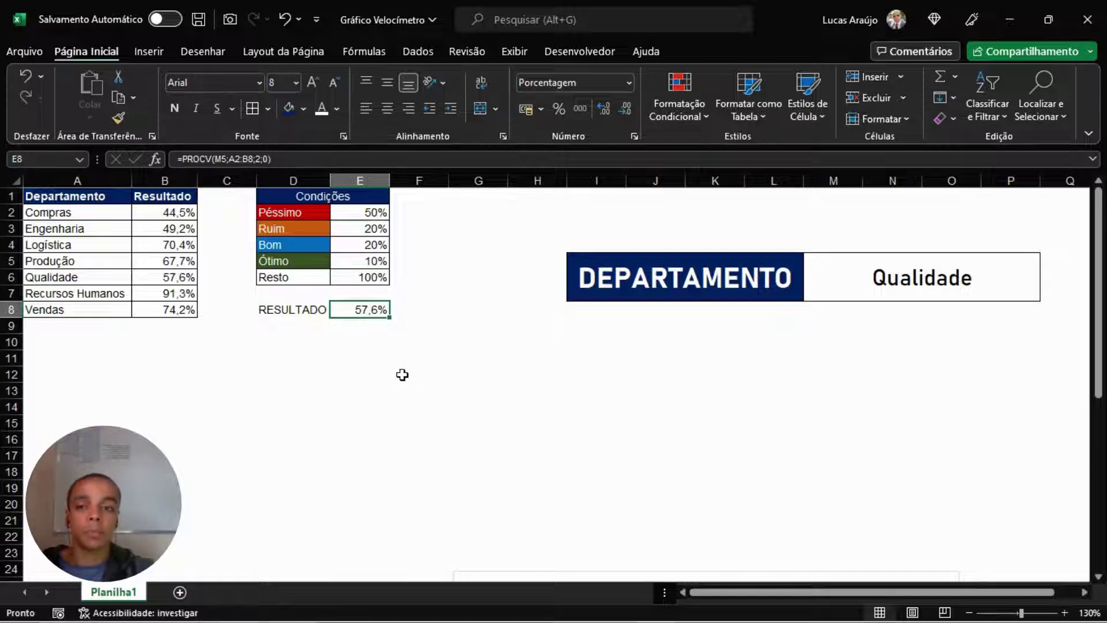
# Enter the labels Início, Ponteiro and Fim in cells D10 to D12.
pyautogui.click(280, 346)
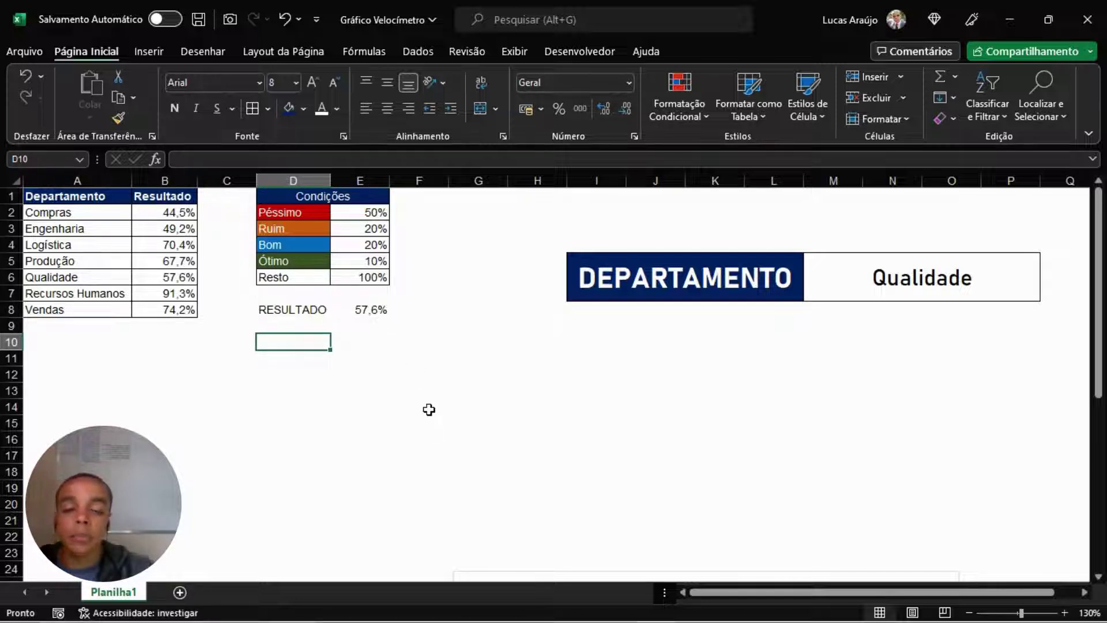
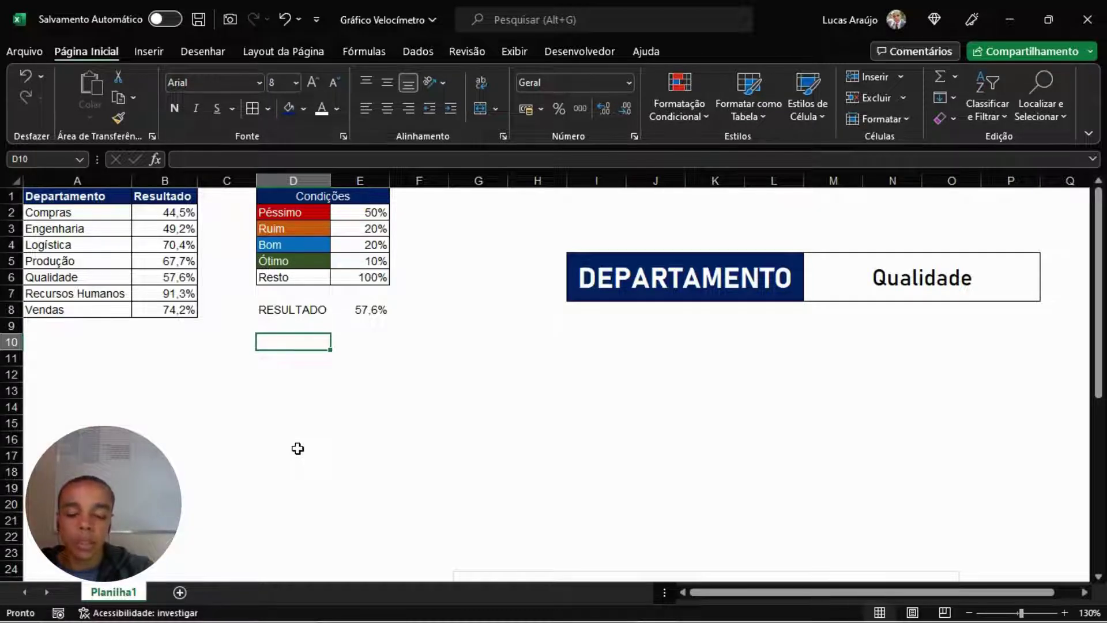
pyautogui.write('Início')
pyautogui.press('Return')
pyautogui.write('Ponteiro')
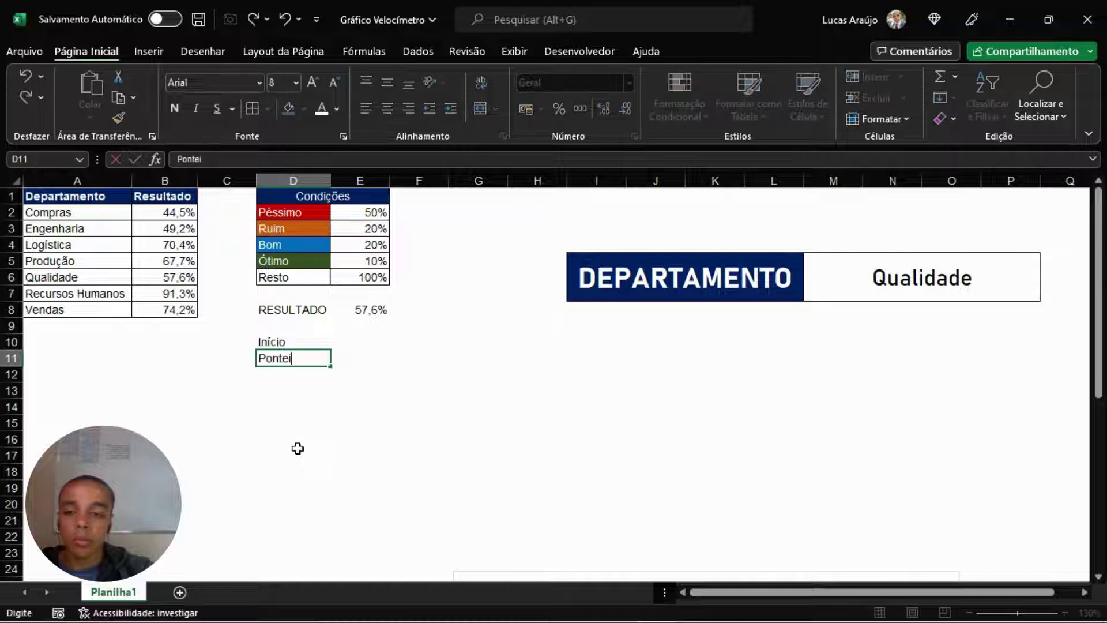
pyautogui.press('Return')
pyautogui.write('Fim')
pyautogui.press('Return')
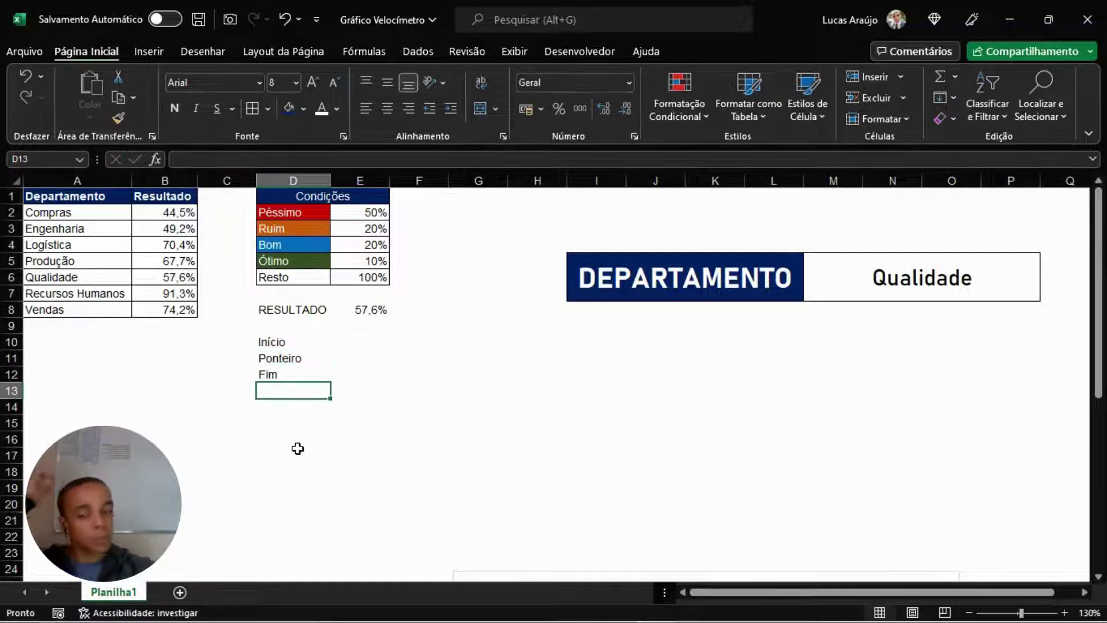
# Set the Ponteiro value in E11 to 1%.
pyautogui.click(336, 353)
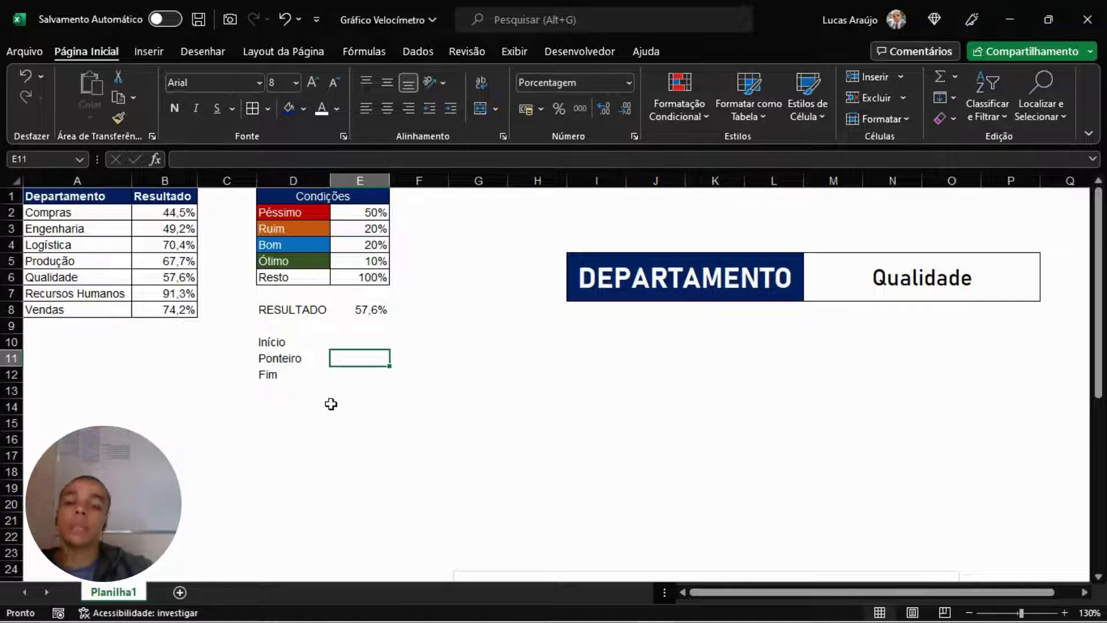
pyautogui.moveTo(294, 341); pyautogui.dragTo(296, 373)
pyautogui.click(358, 364)
pyautogui.click(302, 361)
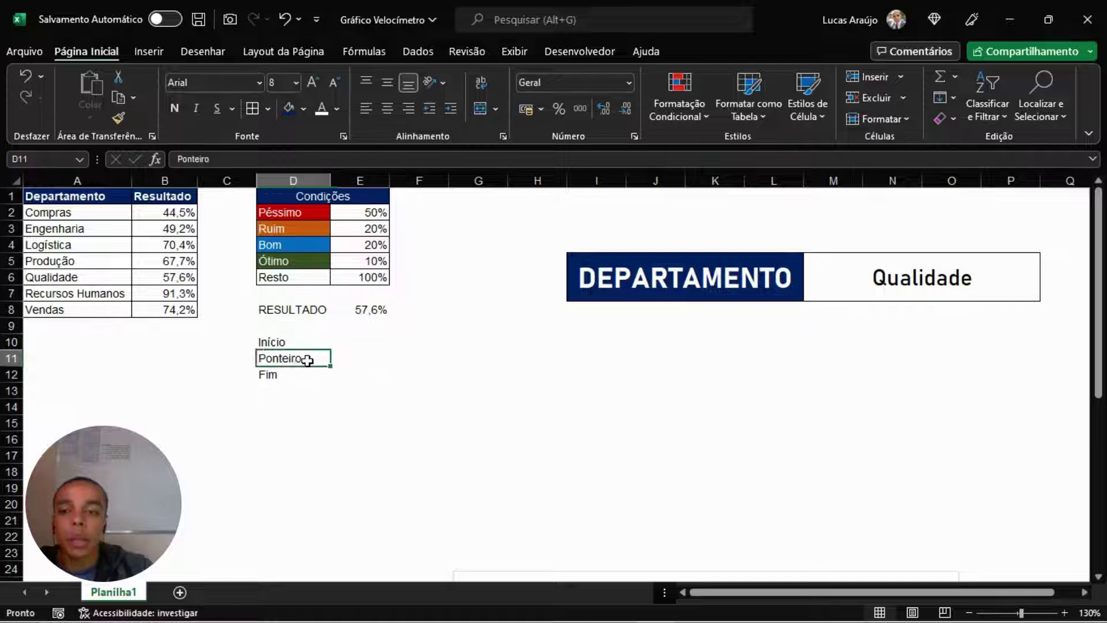
pyautogui.click(348, 358)
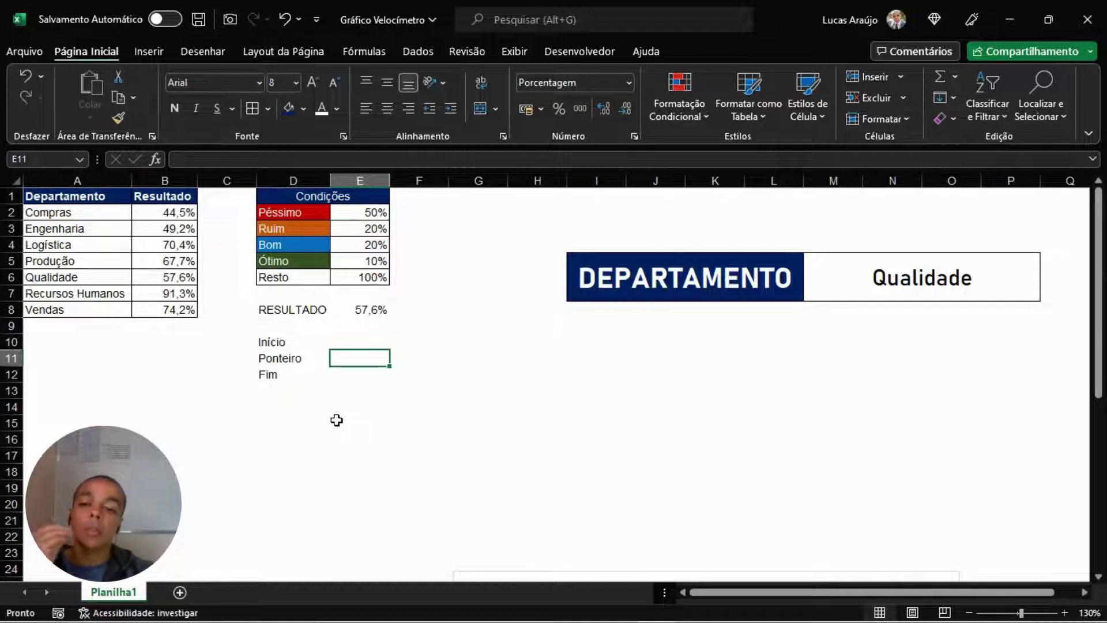
pyautogui.write('1')
pyautogui.press('Return')
pyautogui.press('Up')
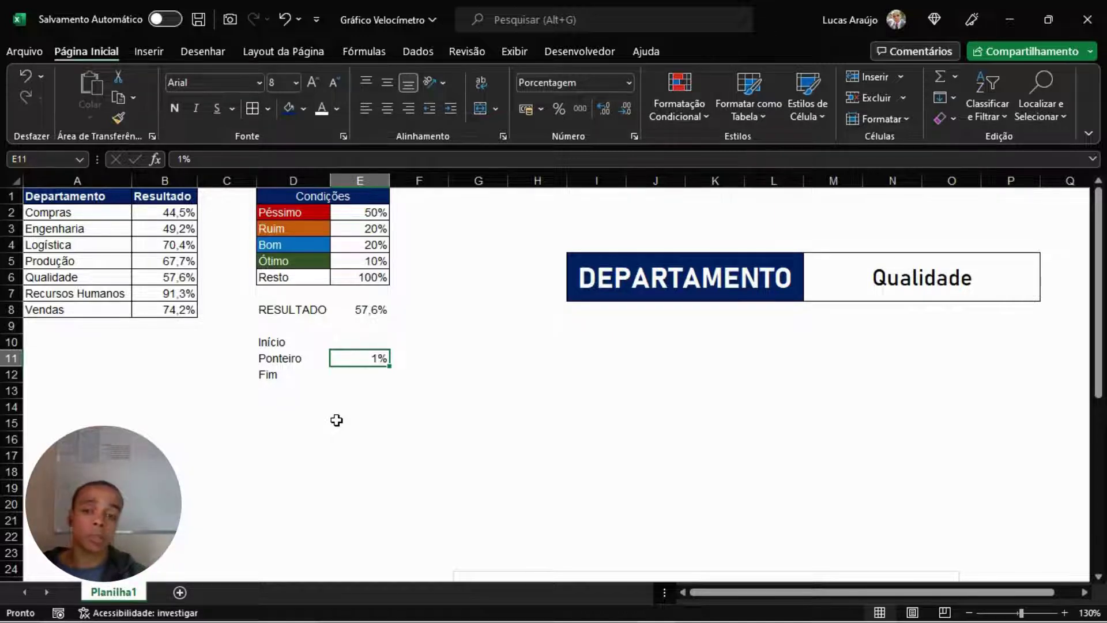
# Enter the formula =E8-(E11/2) in E10 to calculate Início from the result minus half the pointer.
pyautogui.press('Up')
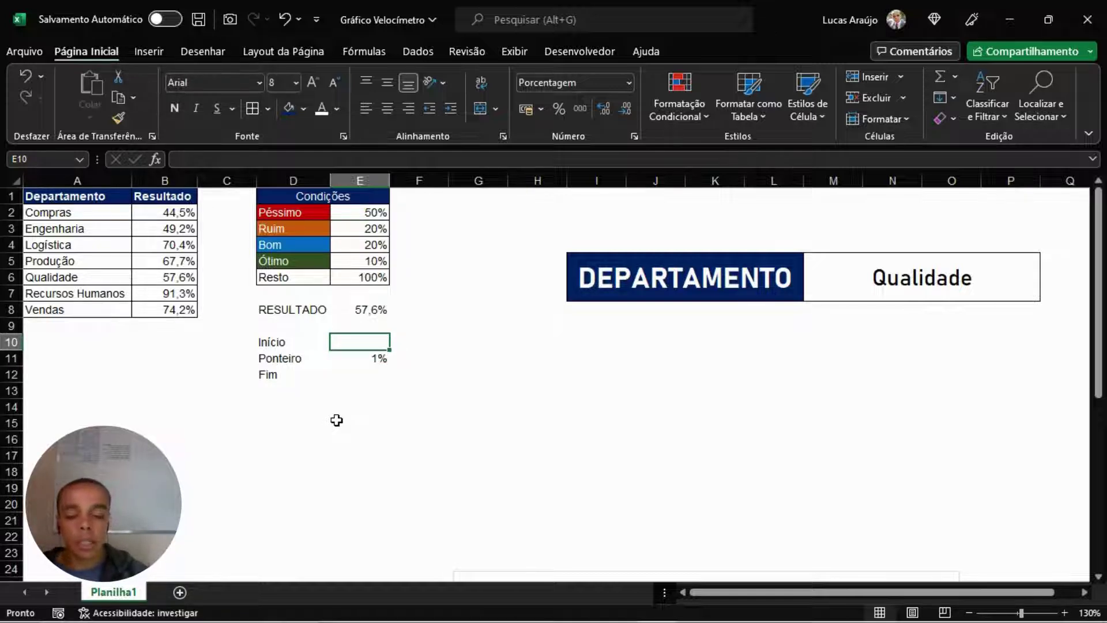
pyautogui.write('=')
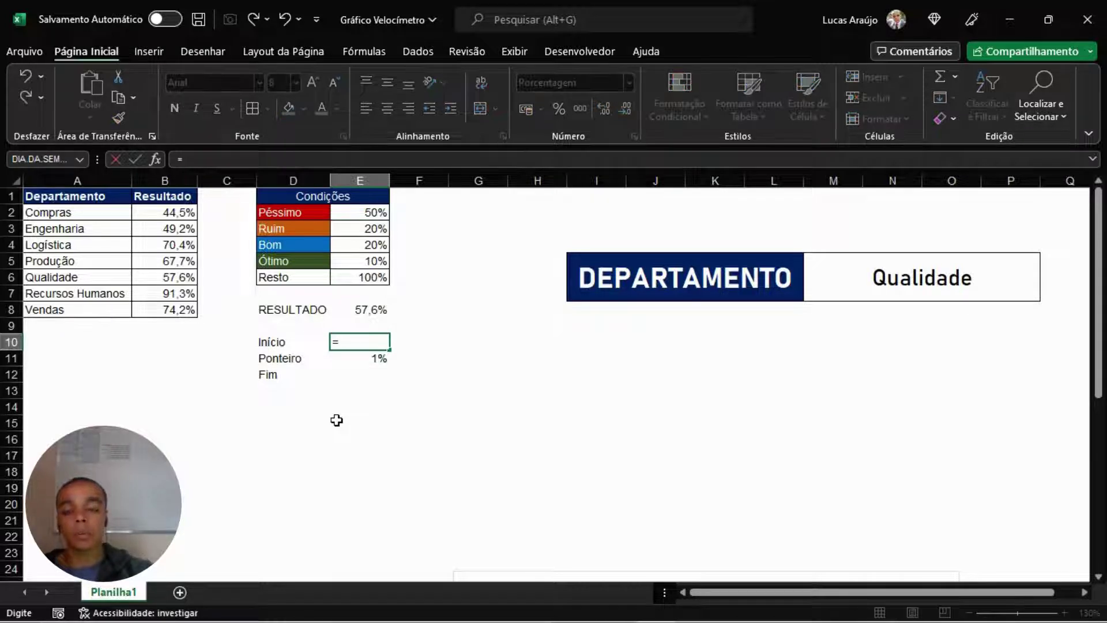
pyautogui.click(371, 312)
pyautogui.write('-')
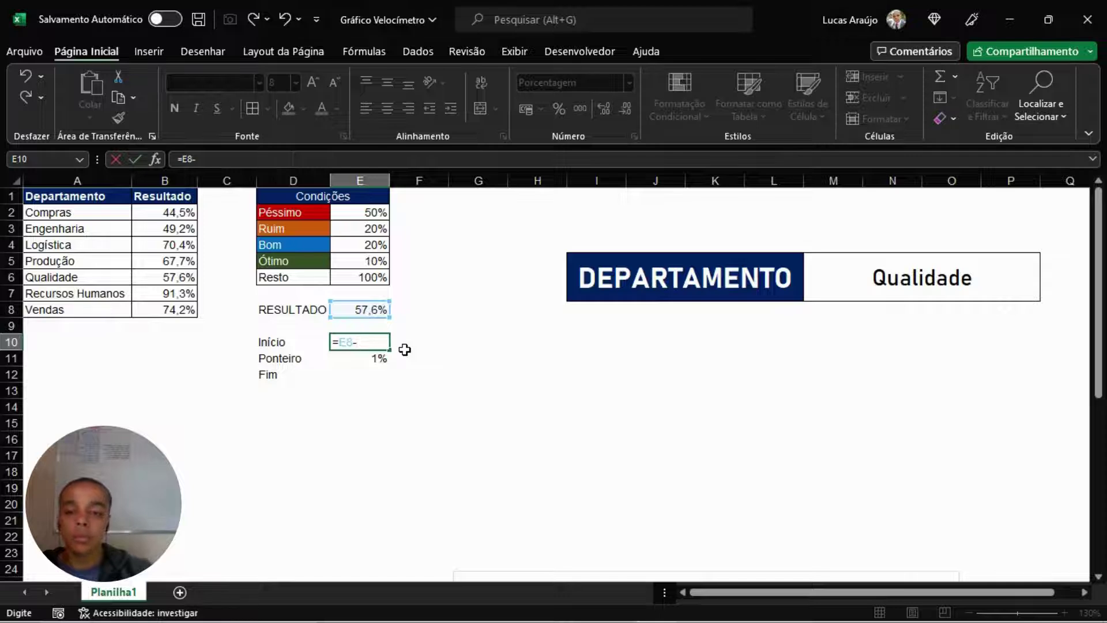
pyautogui.write('(')
pyautogui.click(372, 358)
pyautogui.write('/2)')
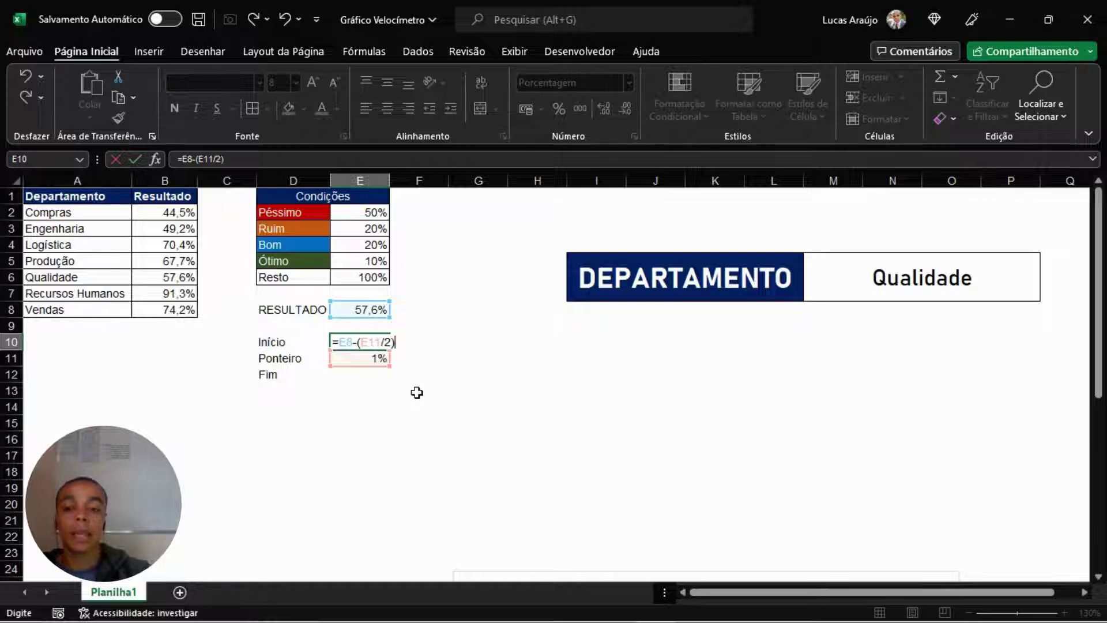
pyautogui.press('Return')
# Review the Início value against the Ponteiro and RESULTADO cells it is calculated from.
pyautogui.click(382, 344)
pyautogui.click(376, 374)
pyautogui.click(375, 357)
pyautogui.click(372, 344)
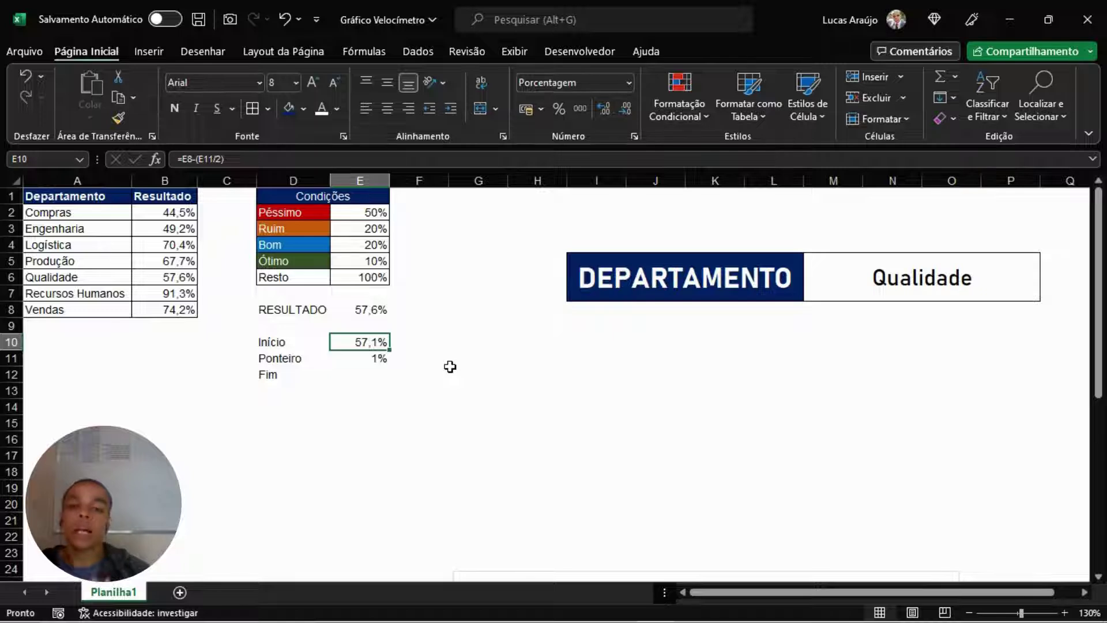
pyautogui.click(365, 310)
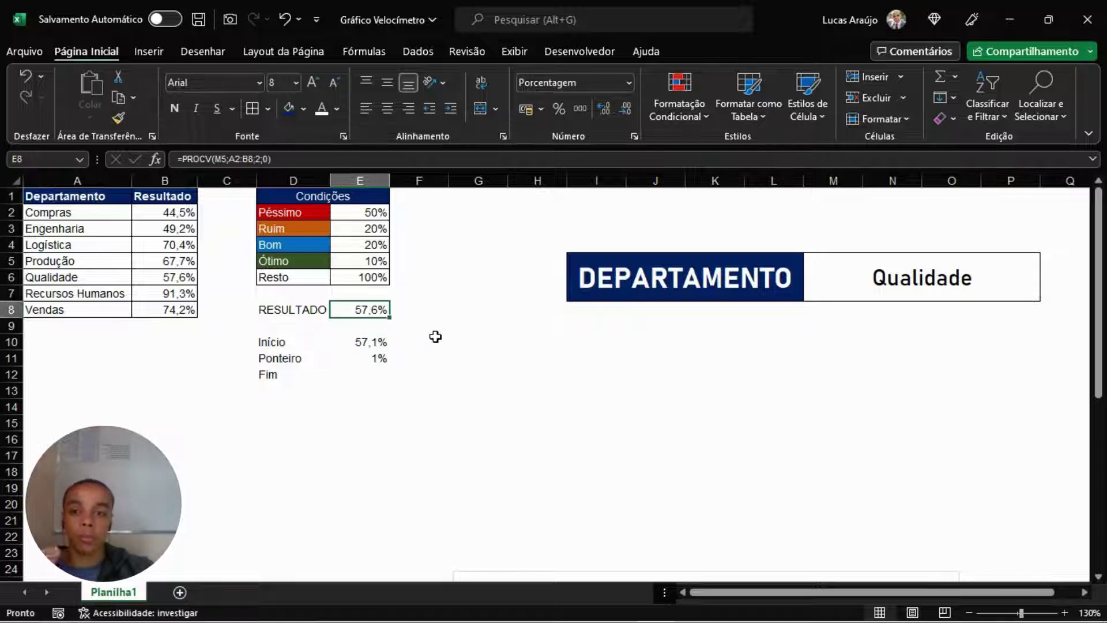
# Enter the formula =200%-SOMA(E10:E11) in E12 to calculate Fim from the Início and Ponteiro values.
pyautogui.click(376, 361)
pyautogui.click(359, 376)
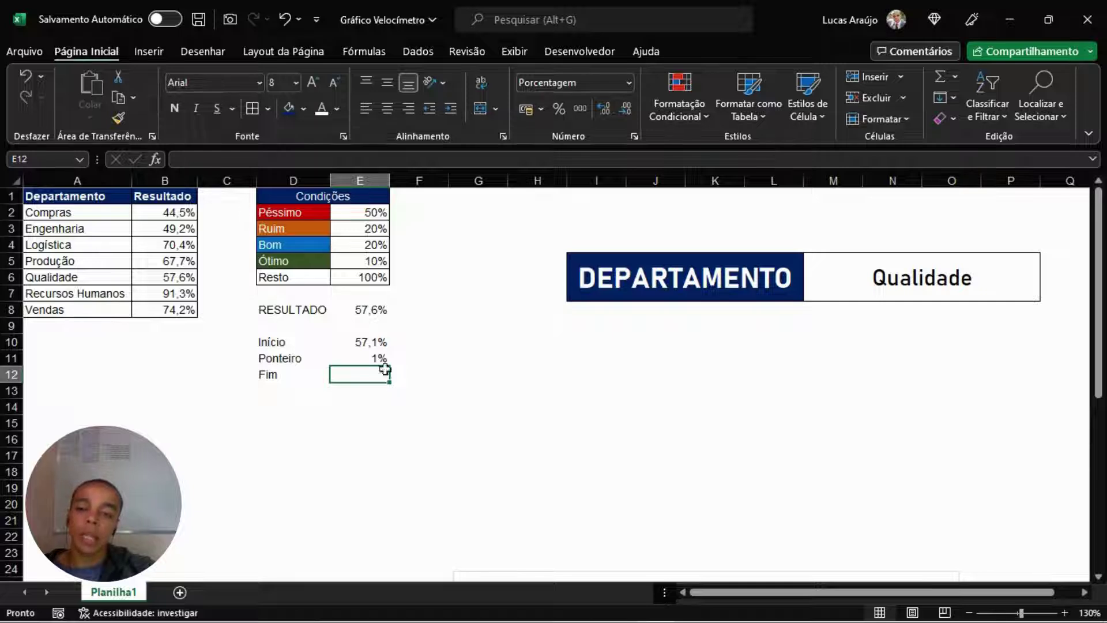
pyautogui.click(306, 273)
pyautogui.moveTo(333, 276); pyautogui.dragTo(358, 276)
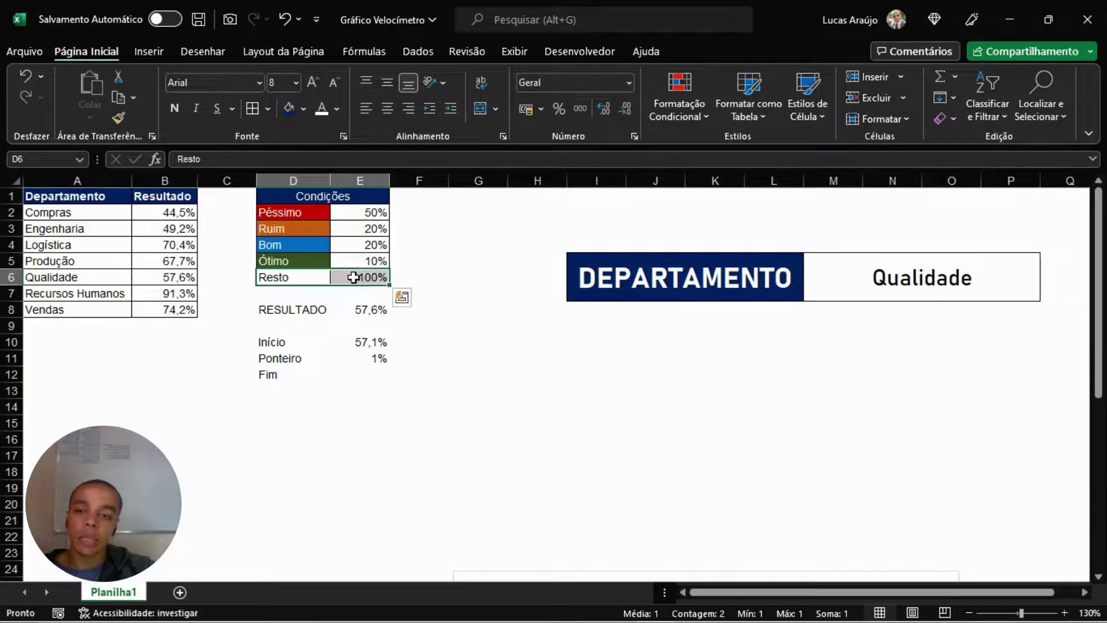
pyautogui.click(374, 373)
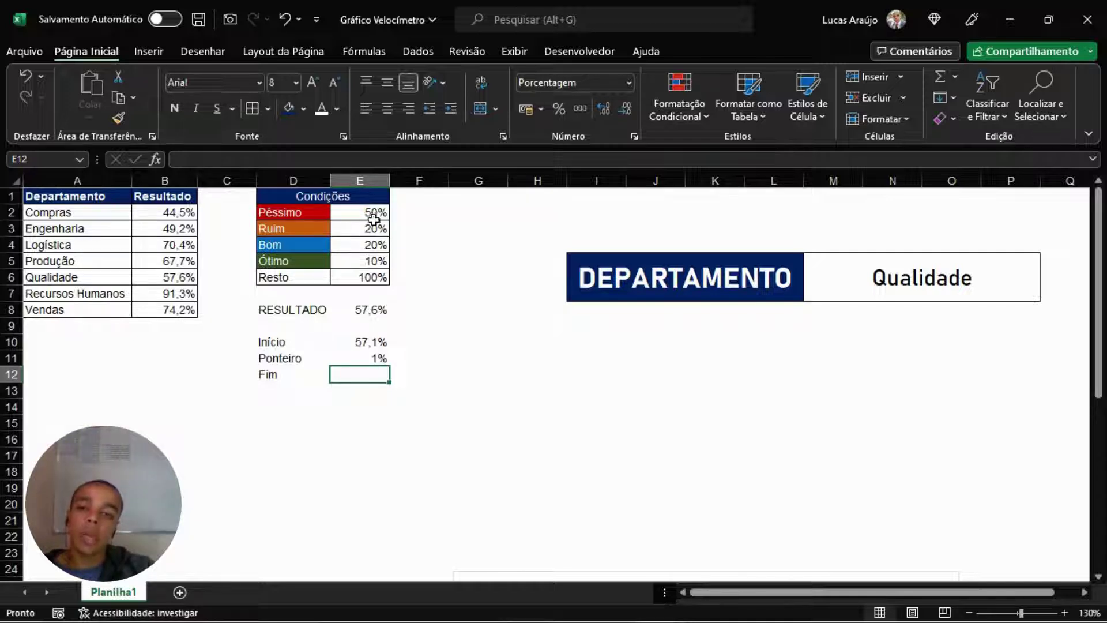
pyautogui.moveTo(378, 215); pyautogui.dragTo(383, 279)
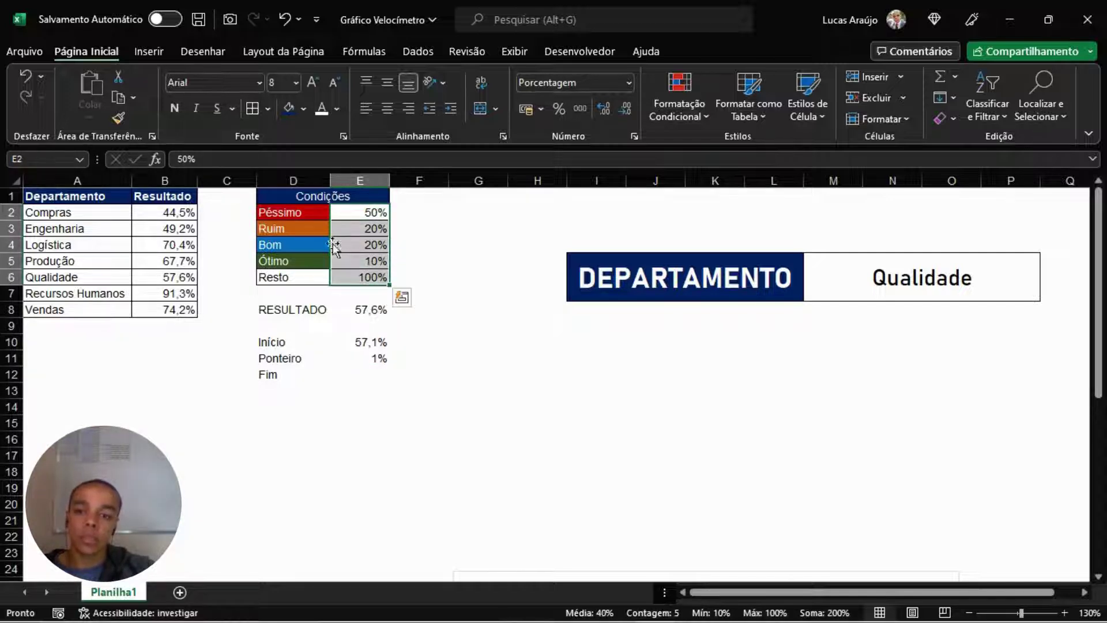
pyautogui.click(370, 374)
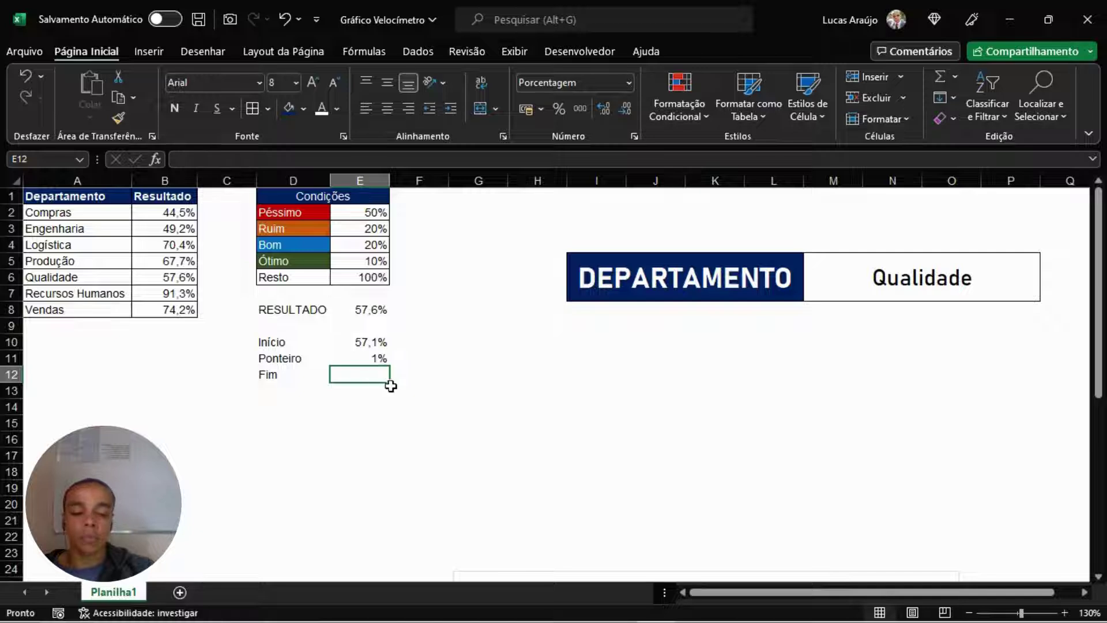
pyautogui.write('=200%-soma(')
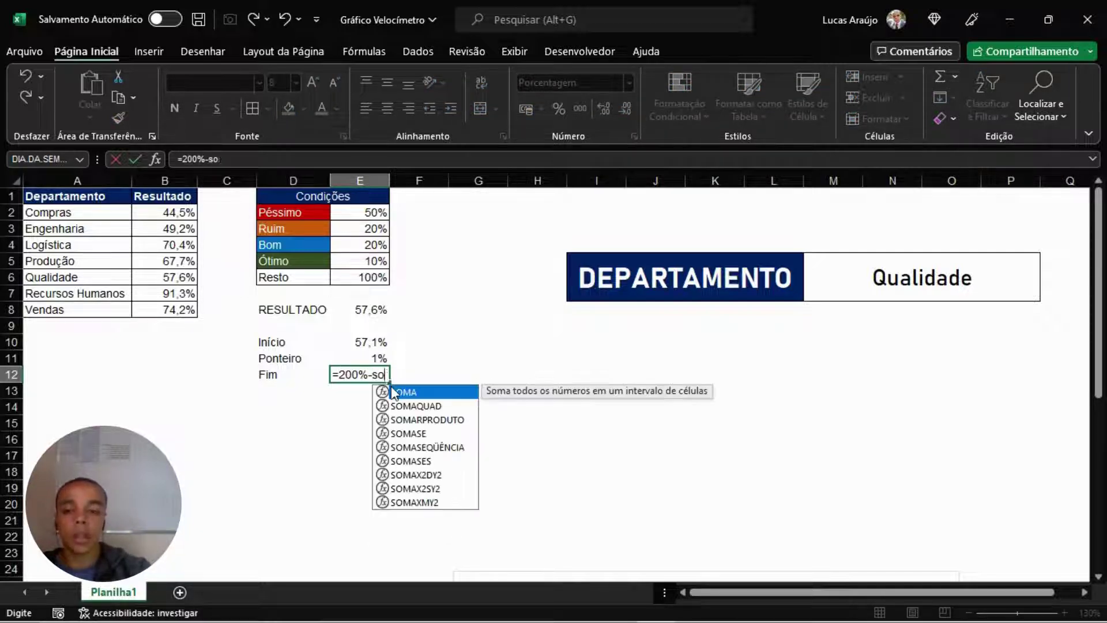
pyautogui.moveTo(366, 340); pyautogui.dragTo(367, 354)
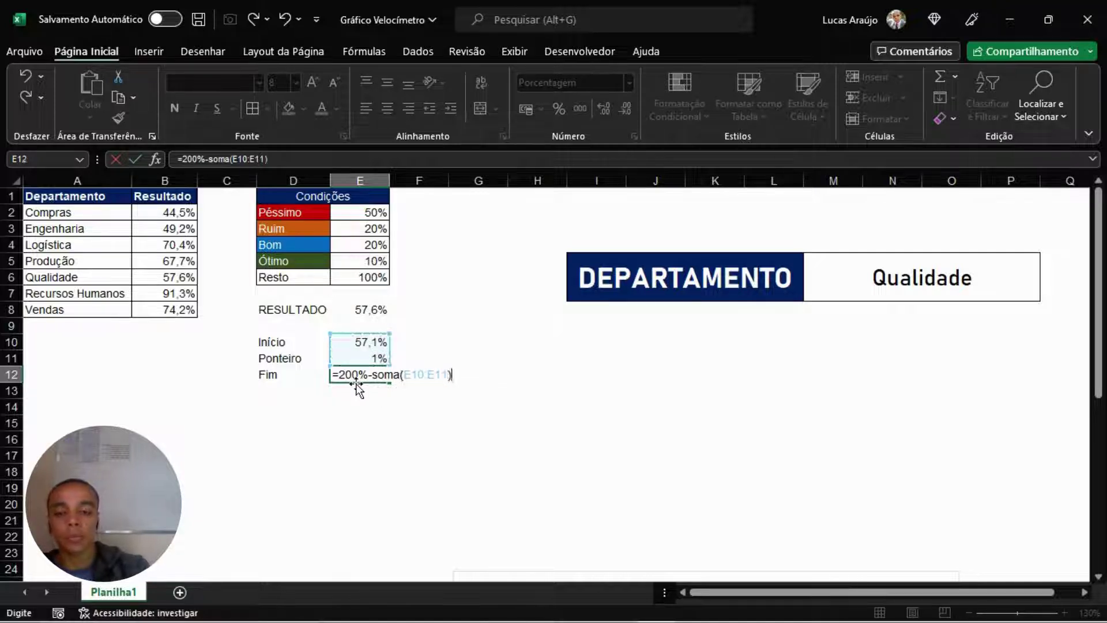
pyautogui.press('Return')
# Review the Fim value and its formula alongside the RESULTADO and Início cells.
pyautogui.click(382, 369)
pyautogui.click(404, 376)
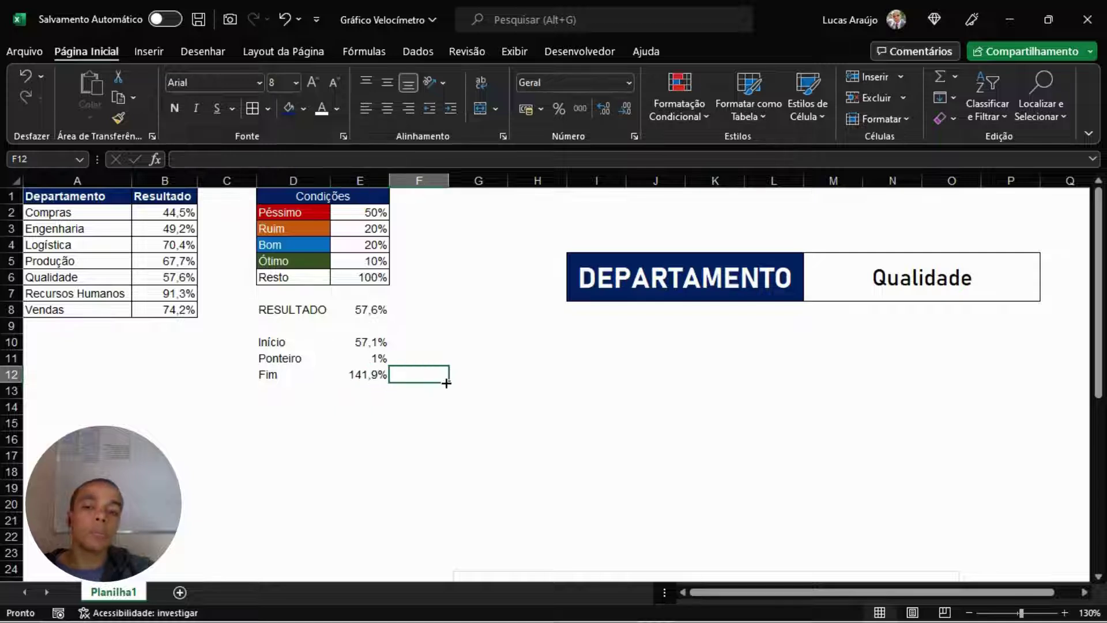
pyautogui.click(363, 378)
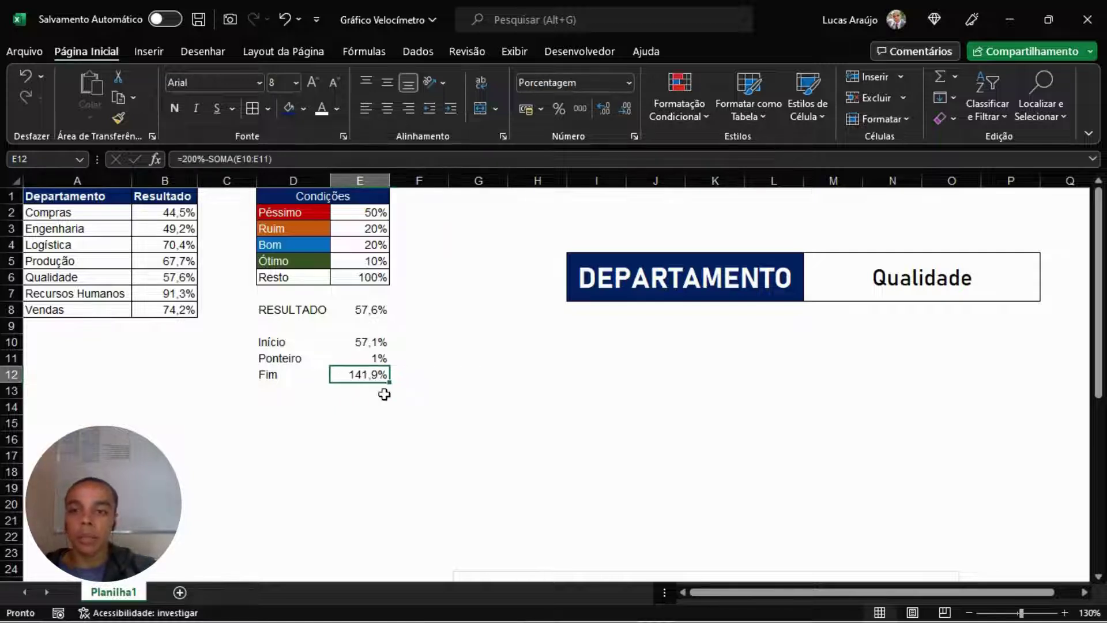
pyautogui.click(366, 411)
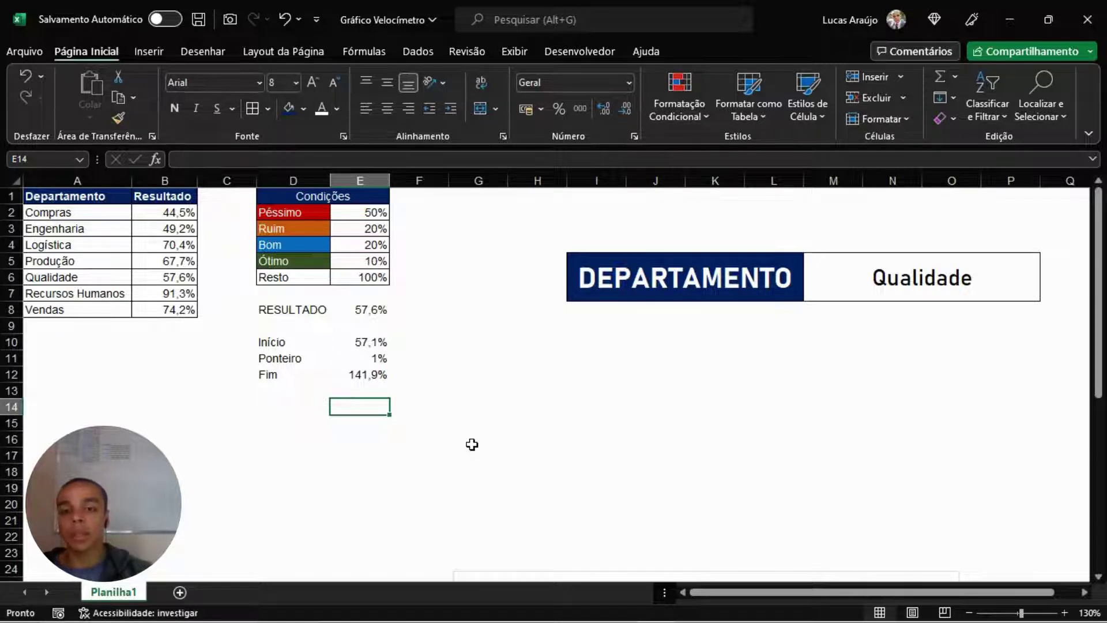
pyautogui.click(360, 311)
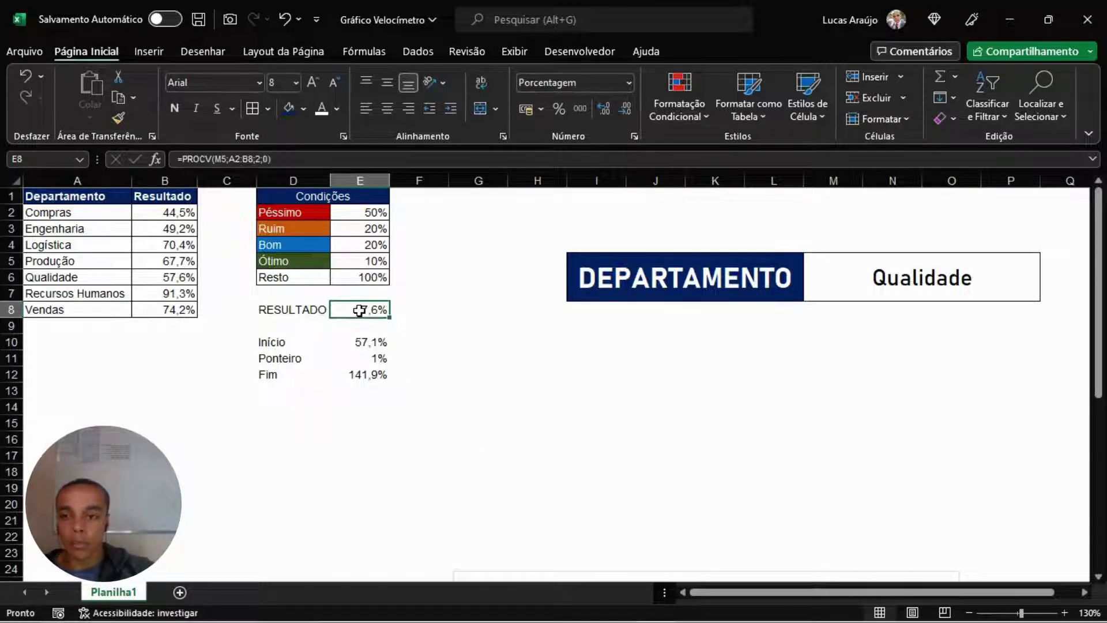
pyautogui.click(371, 342)
pyautogui.click(369, 375)
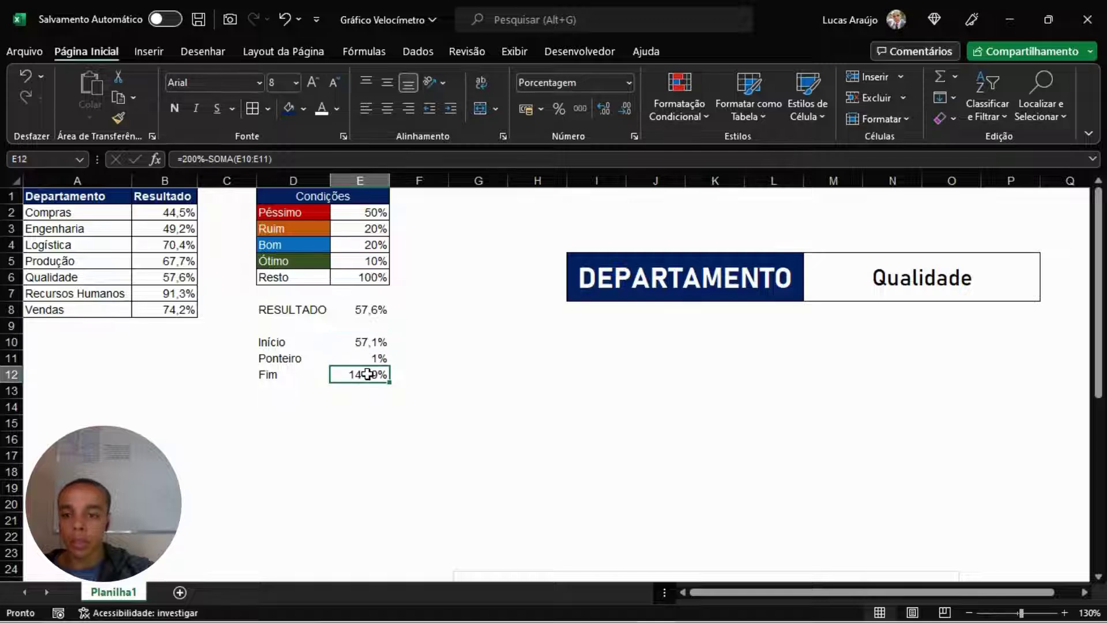
pyautogui.click(386, 407)
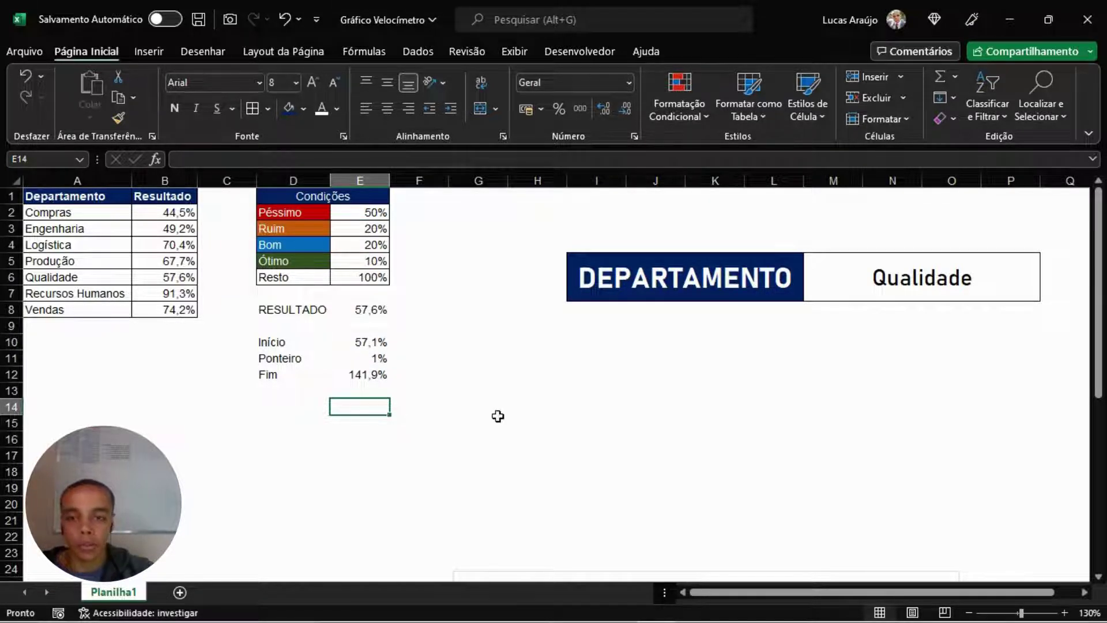
pyautogui.click(531, 421)
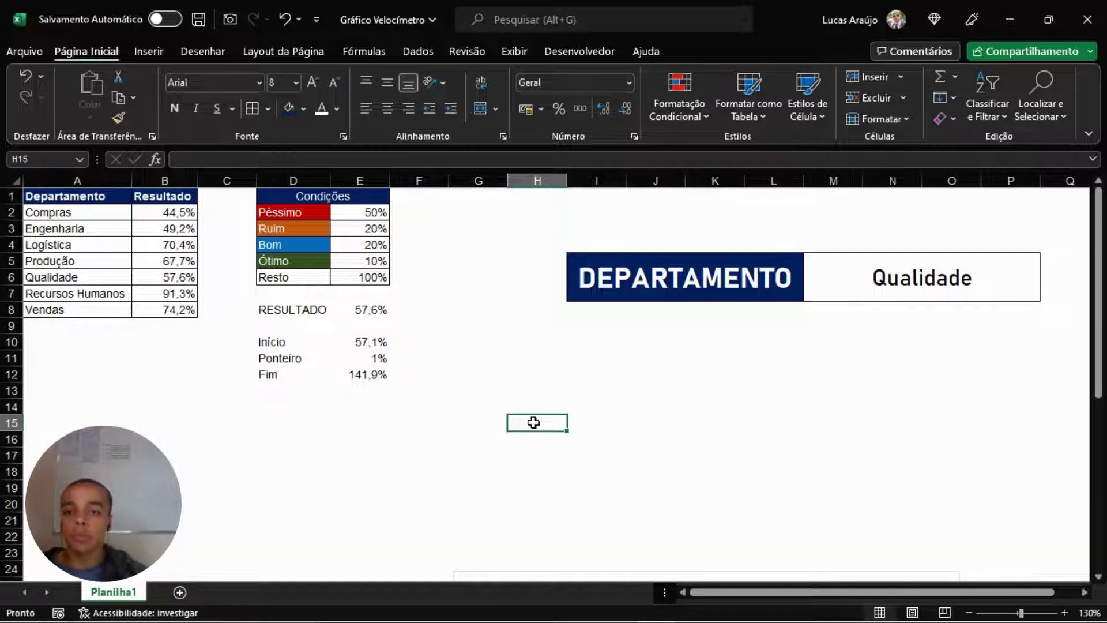
# Insert a doughnut (Rosca) chart from the values in E10:E12 and place it just below the DEPARTAMENTO header.
pyautogui.moveTo(378, 344); pyautogui.dragTo(374, 367)
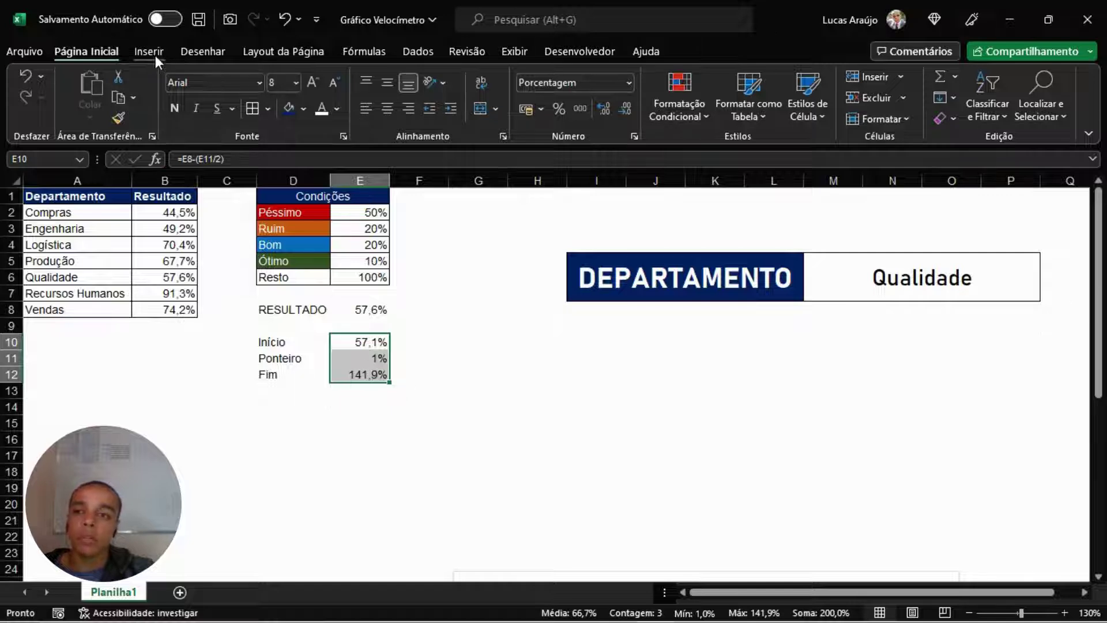
pyautogui.click(139, 51)
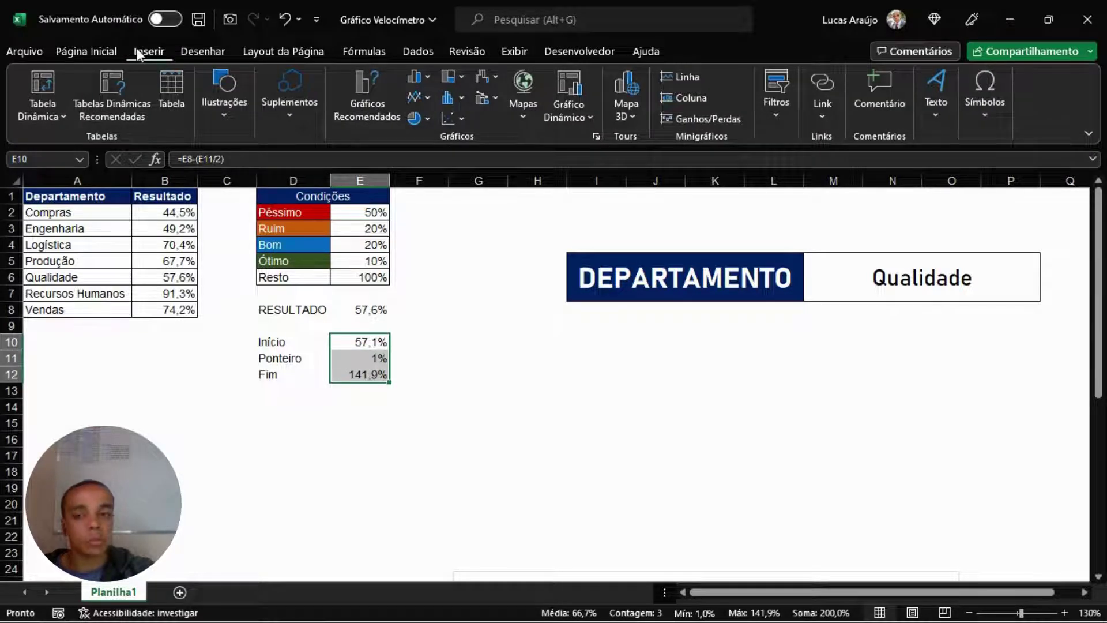
pyautogui.click(415, 118)
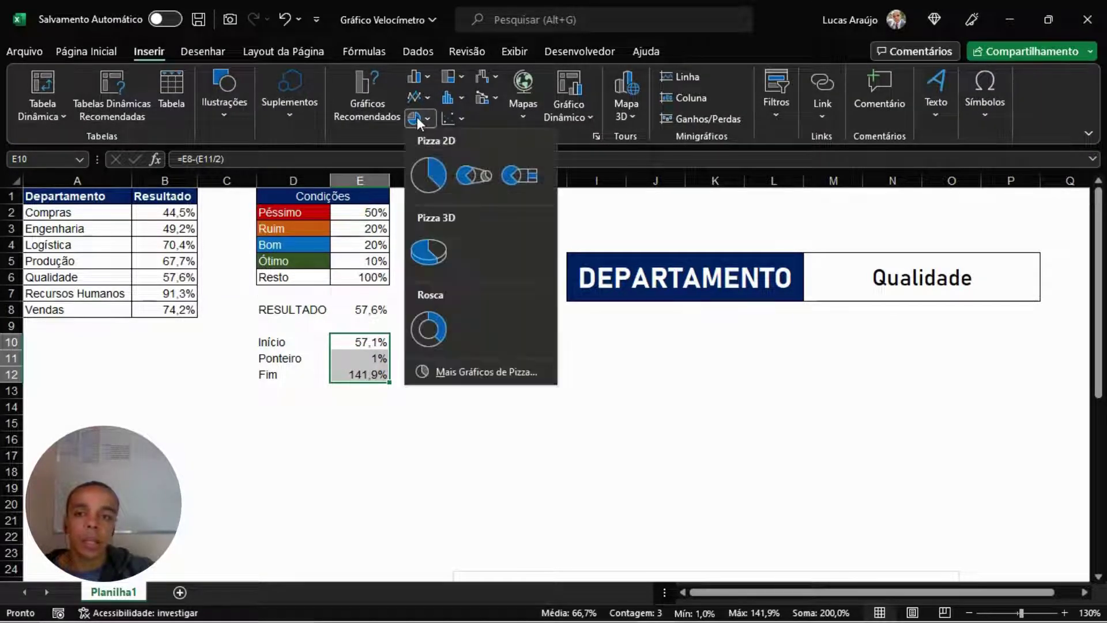
pyautogui.click(430, 328)
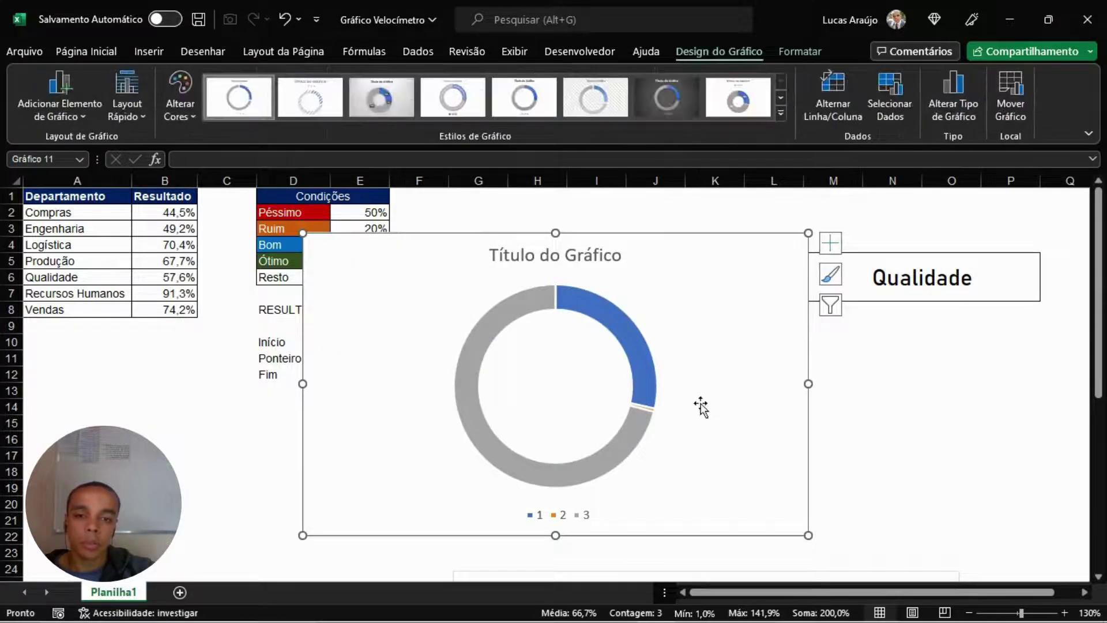
pyautogui.moveTo(728, 246); pyautogui.dragTo(970, 319)
pyautogui.scroll(-2, 880, 297)
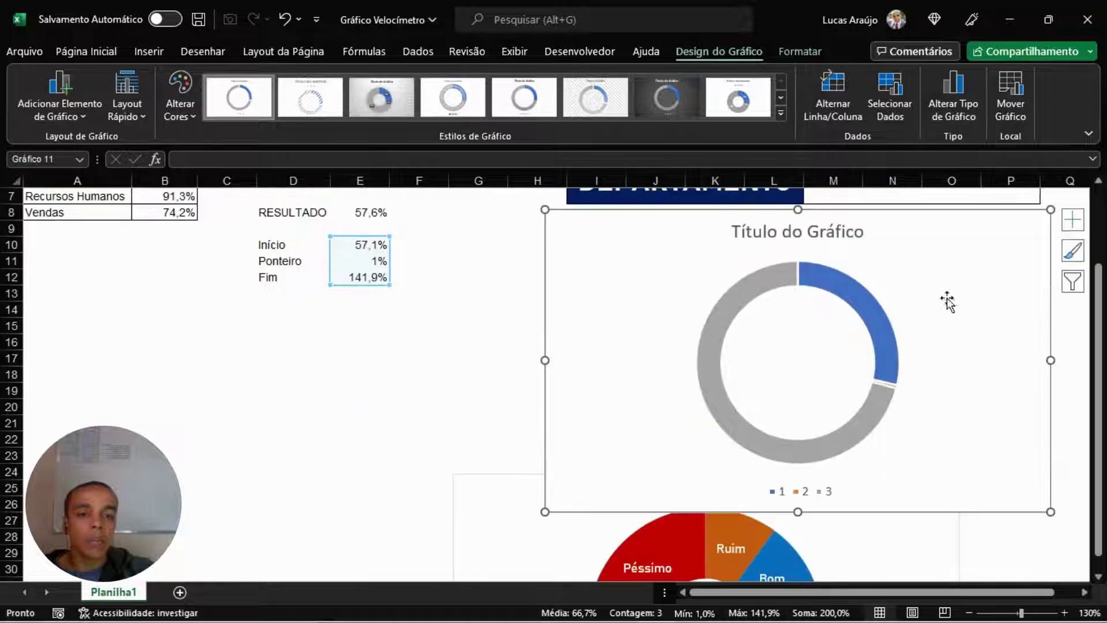
pyautogui.scroll(1, 880, 297)
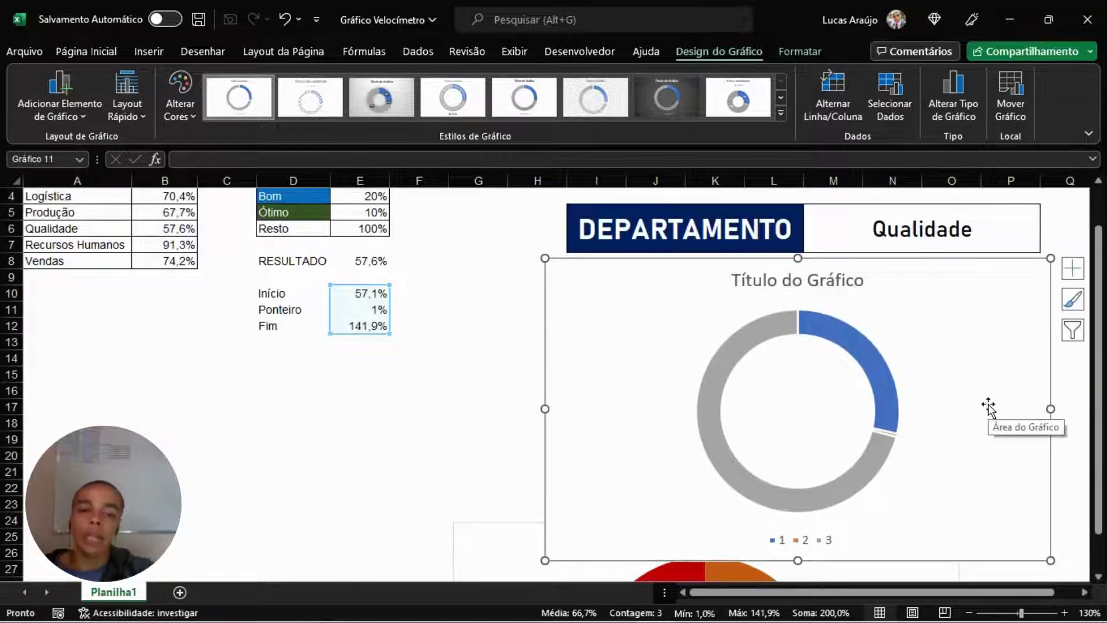
# Delete the title and the legend from the new doughnut chart.
pyautogui.click(816, 285)
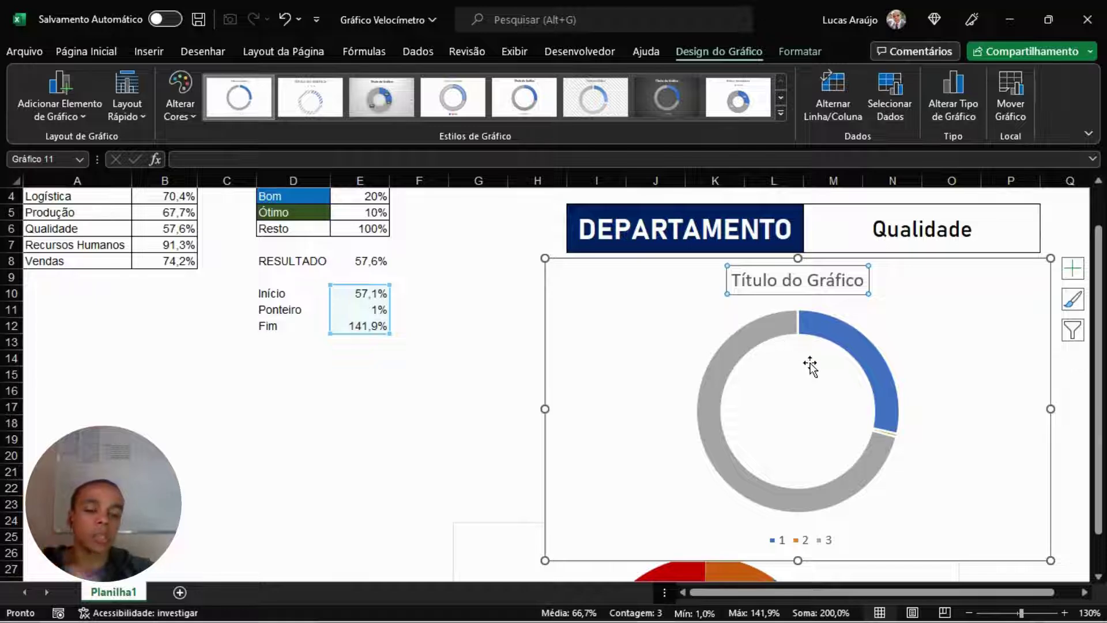
pyautogui.press('Delete')
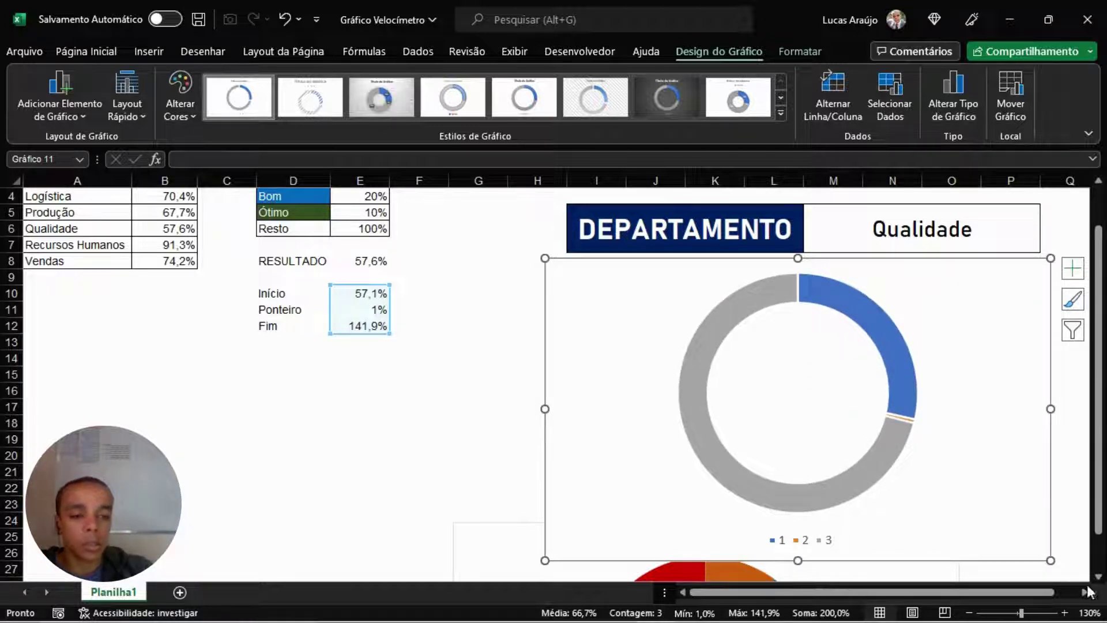
pyautogui.hscroll(2, 1086, 601)
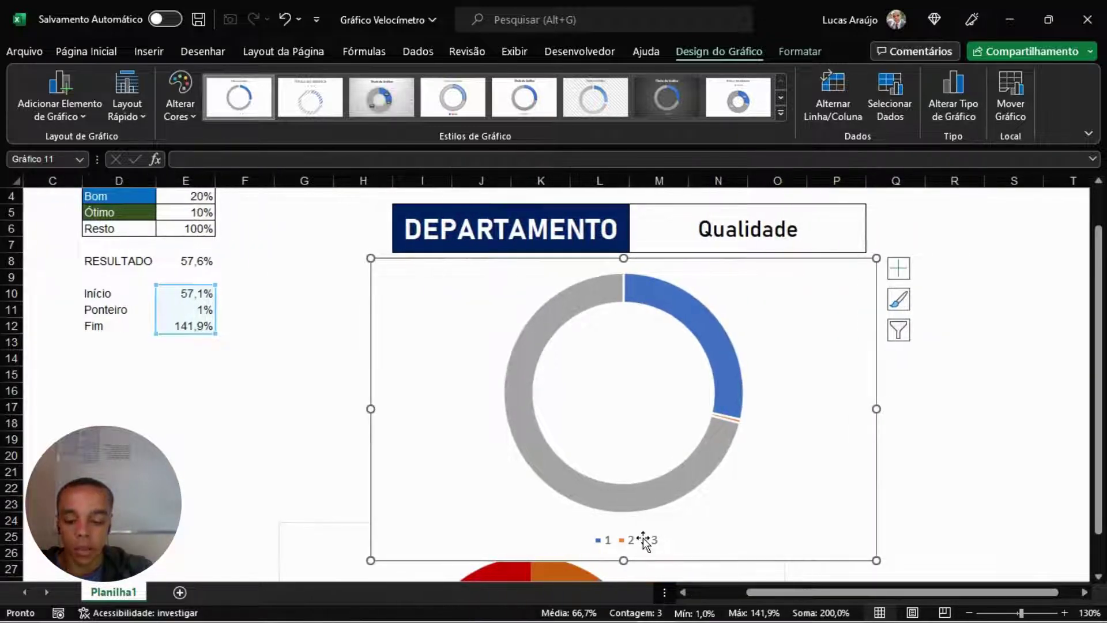
pyautogui.click(622, 540)
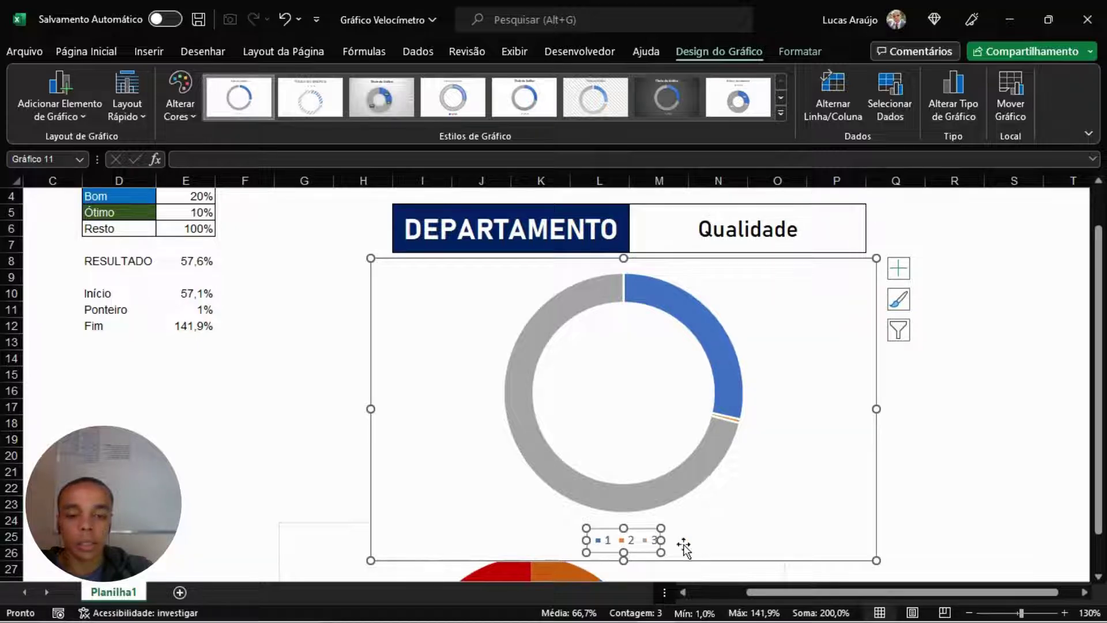
pyautogui.press('Delete')
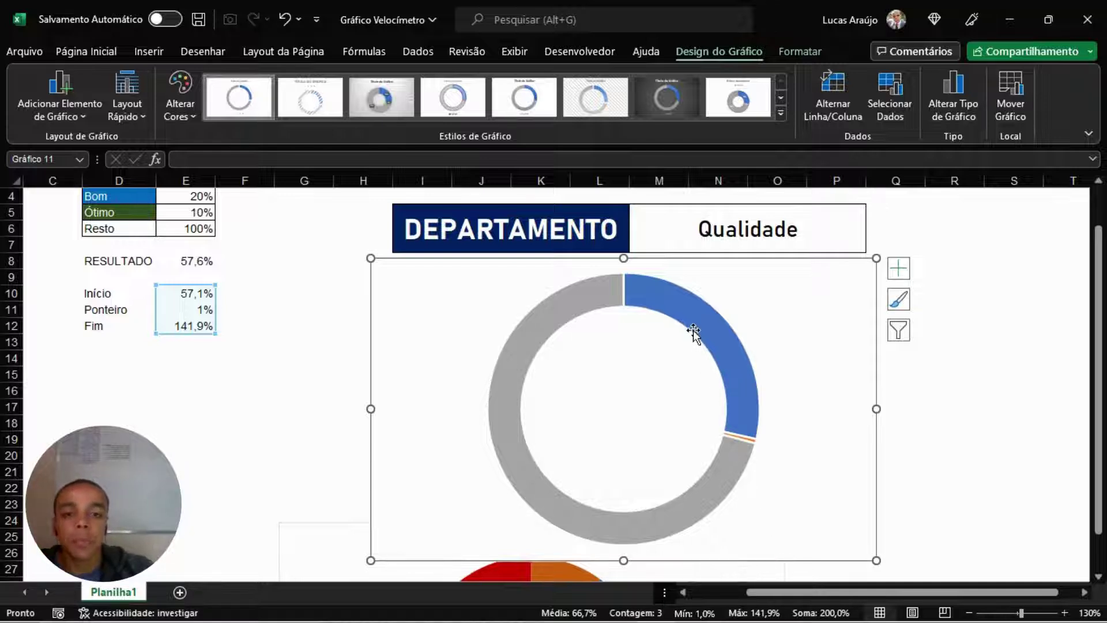
# Set the doughnut series' first slice angle to 270° and its hole size to 0%.
pyautogui.click(624, 289)
pyautogui.doubleClick(624, 288)
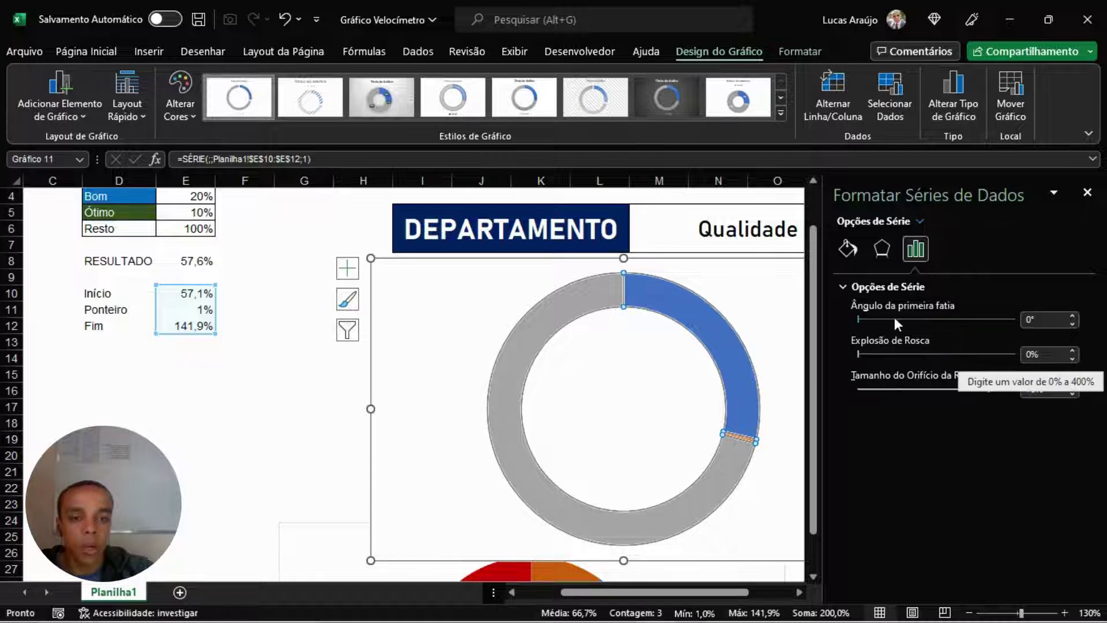
pyautogui.click(1026, 320)
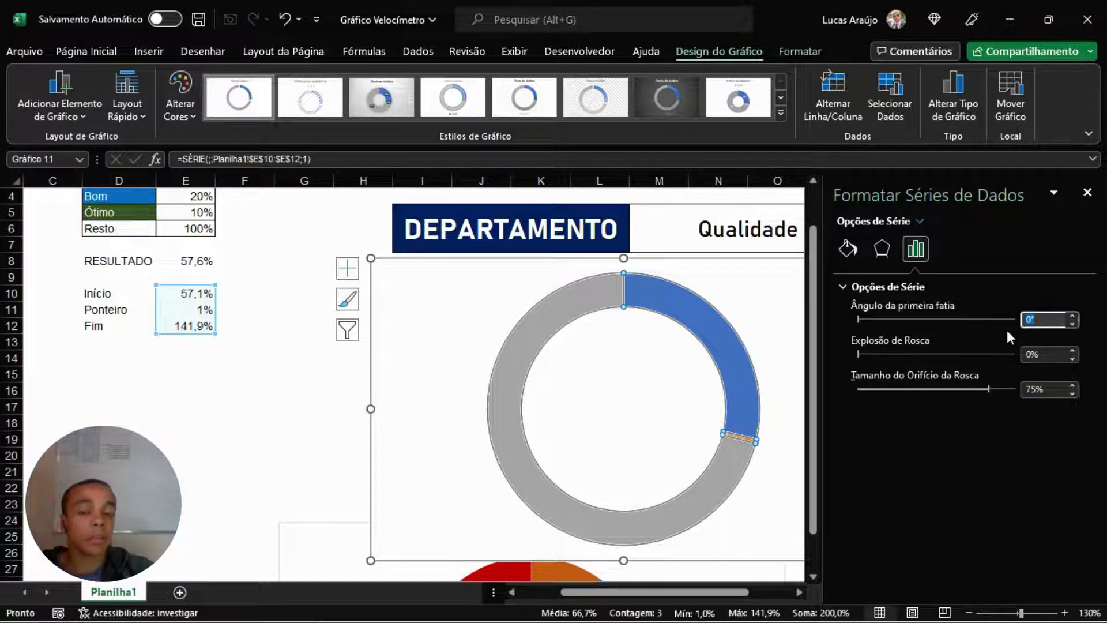
pyautogui.write('270')
pyautogui.press('Return')
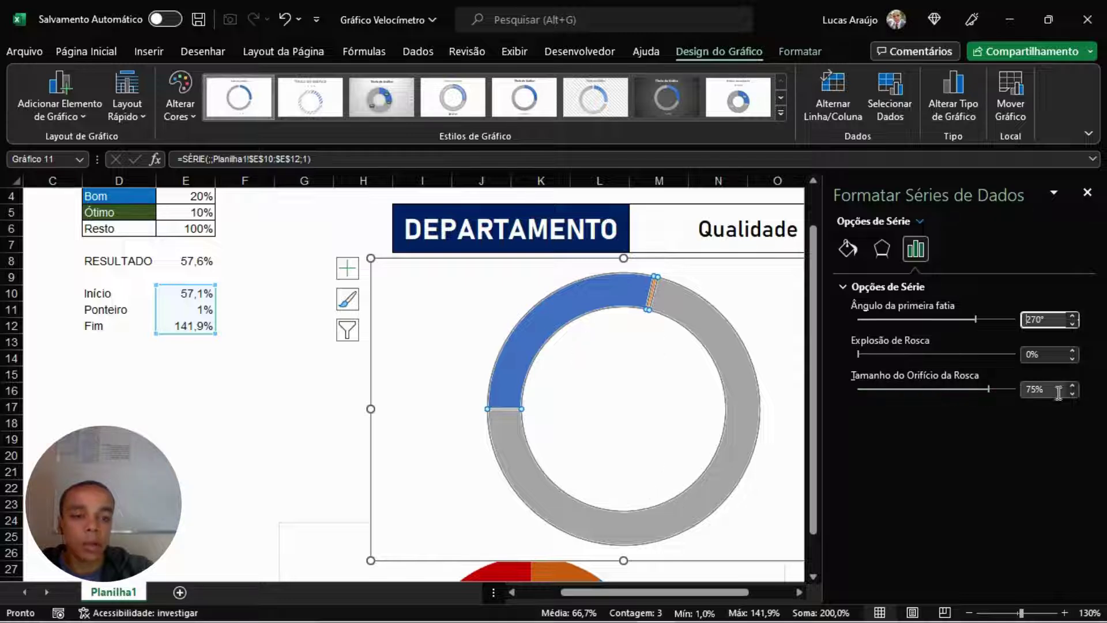
pyautogui.moveTo(987, 389); pyautogui.dragTo(840, 389)
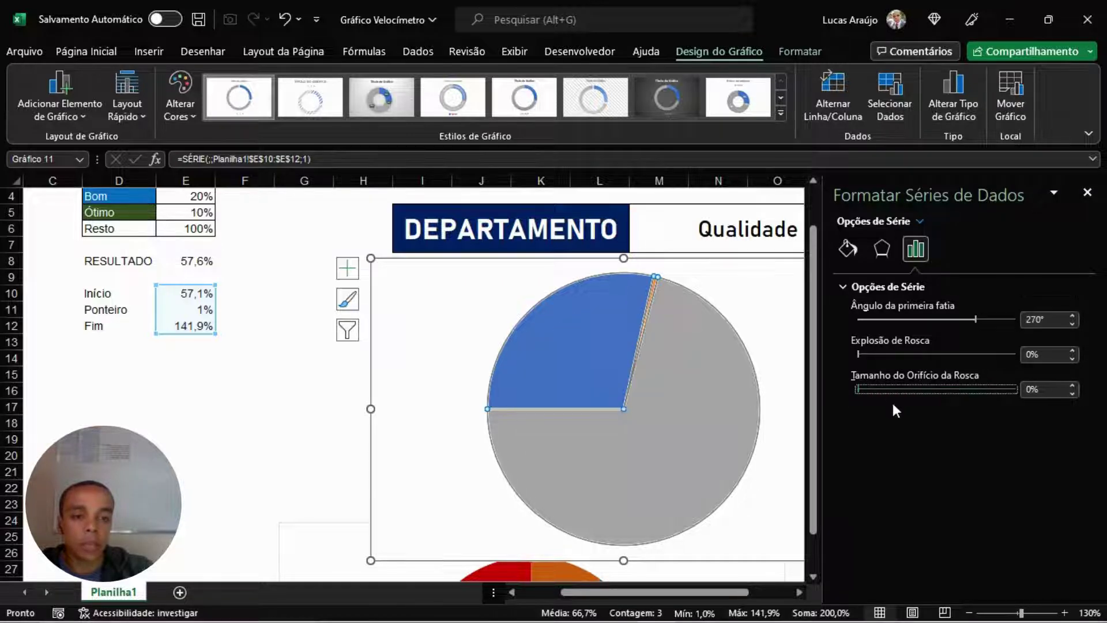
# Remove the fill and the border from the blue Início slice.
pyautogui.click(675, 459)
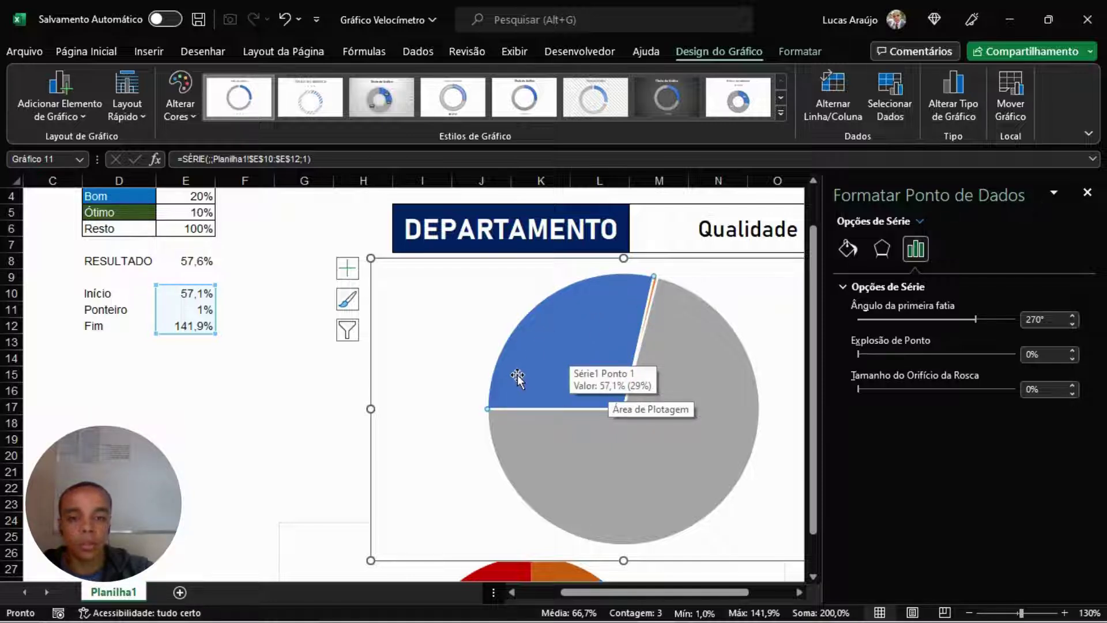
pyautogui.click(849, 249)
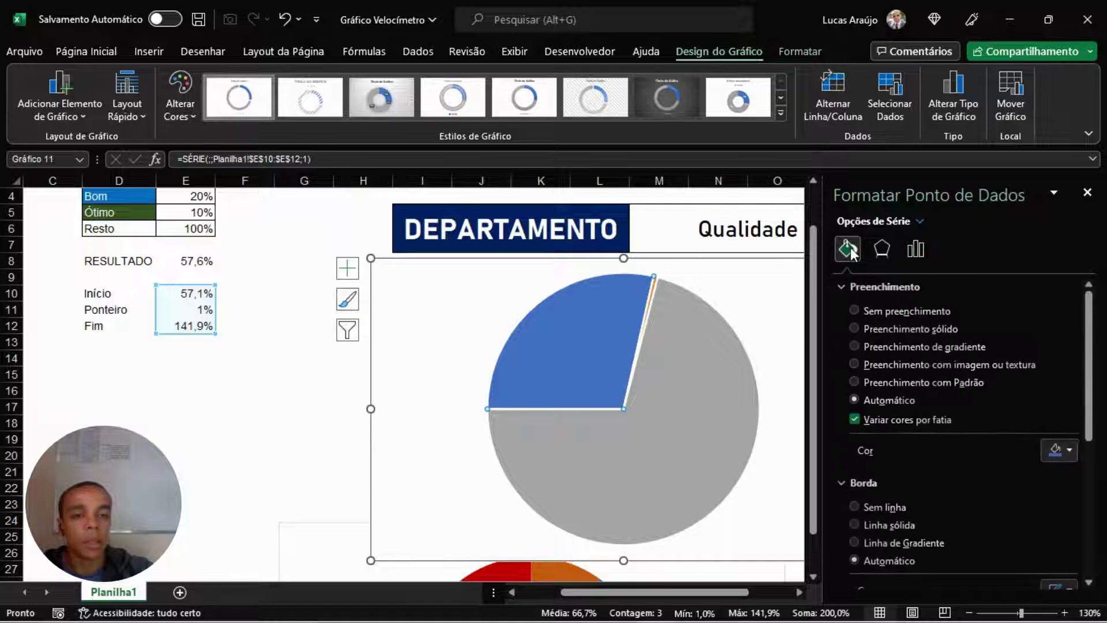
pyautogui.click(860, 313)
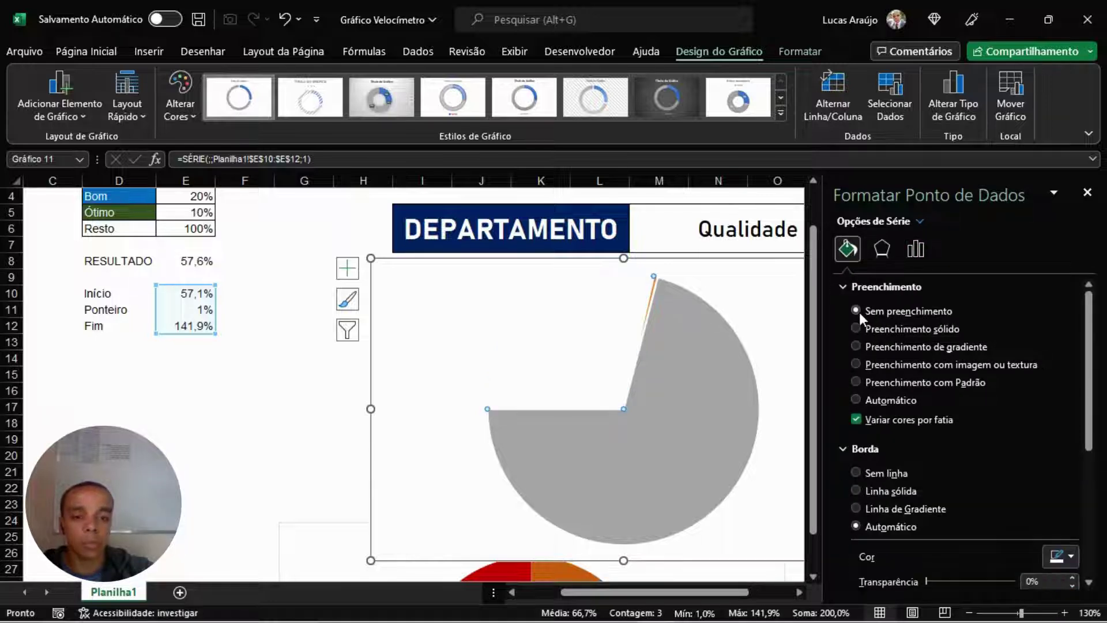
pyautogui.click(856, 472)
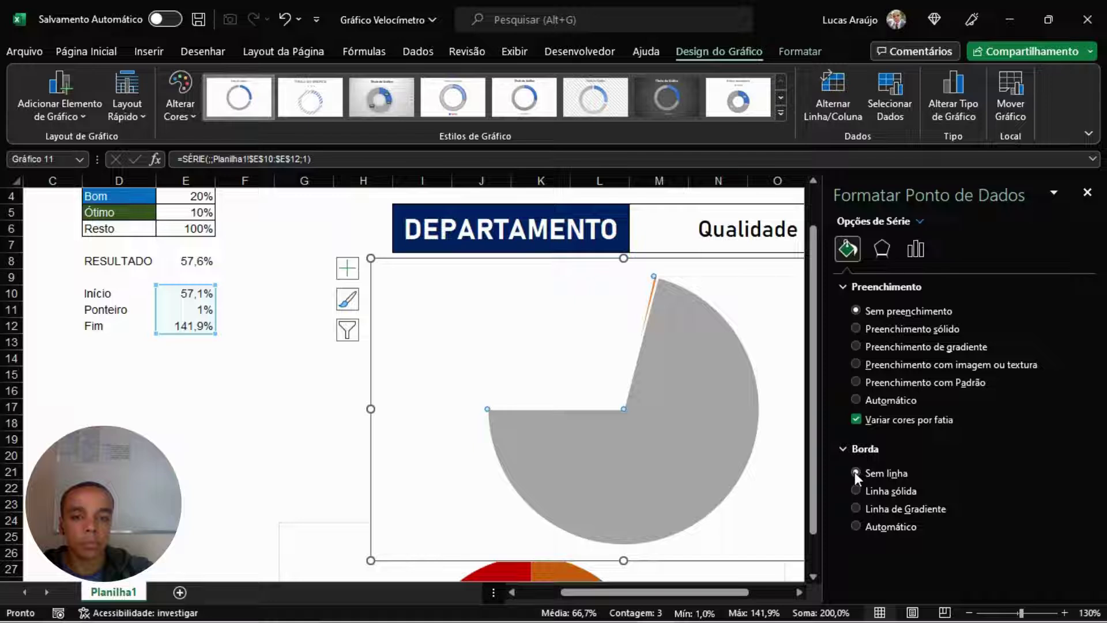
# Give the thin Ponteiro slice of the needle chart a solid black fill and remove its border.
pyautogui.click(651, 289)
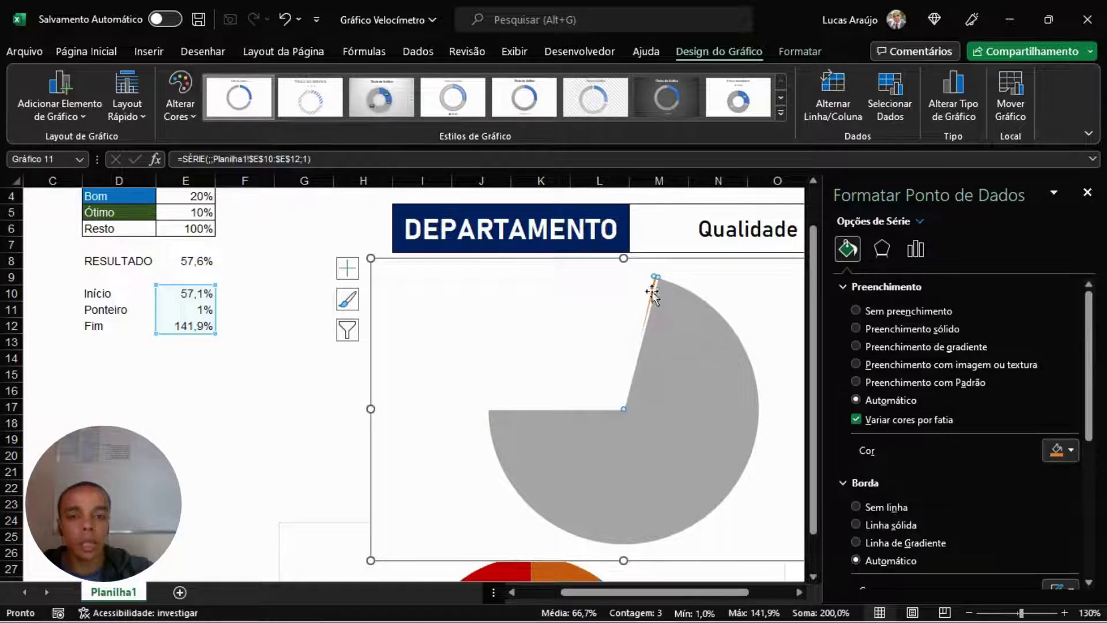
pyautogui.click(904, 329)
pyautogui.click(1067, 452)
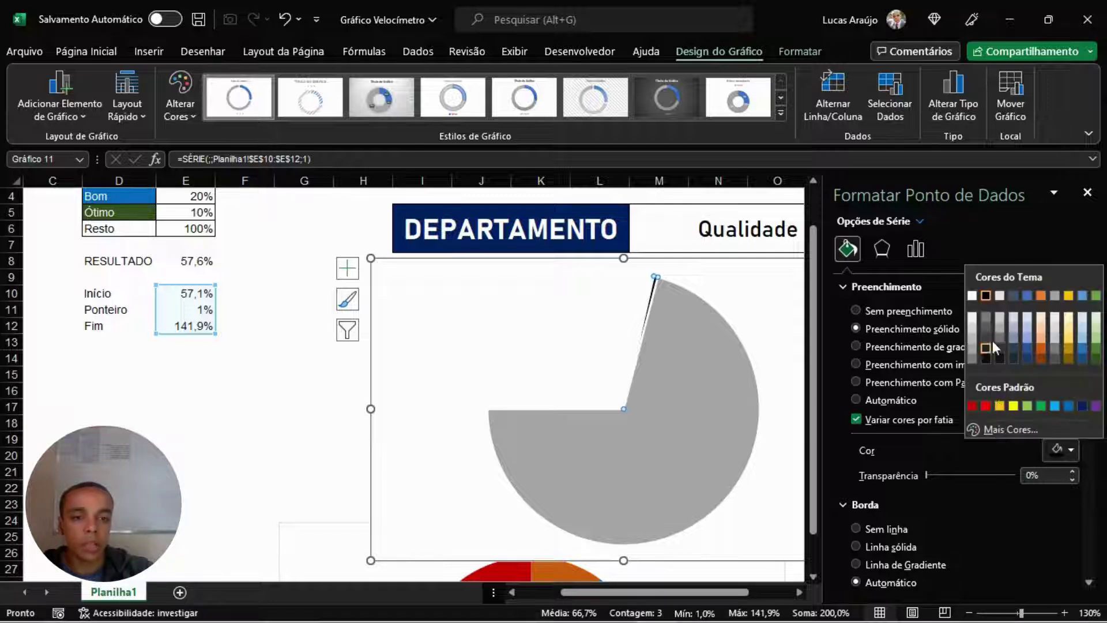
pyautogui.click(986, 296)
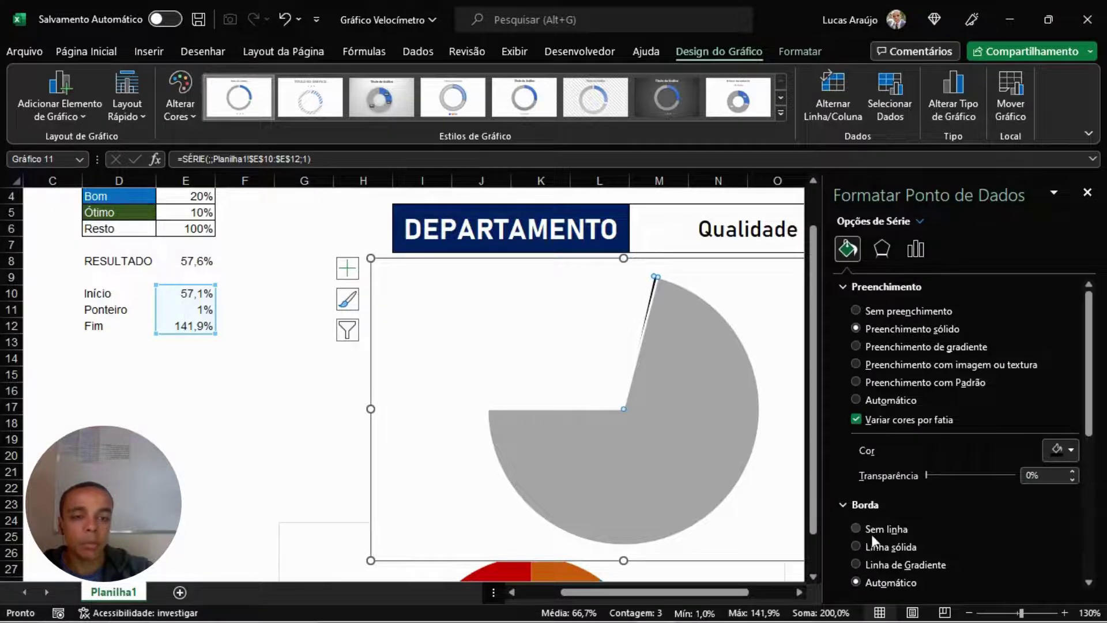
pyautogui.click(888, 532)
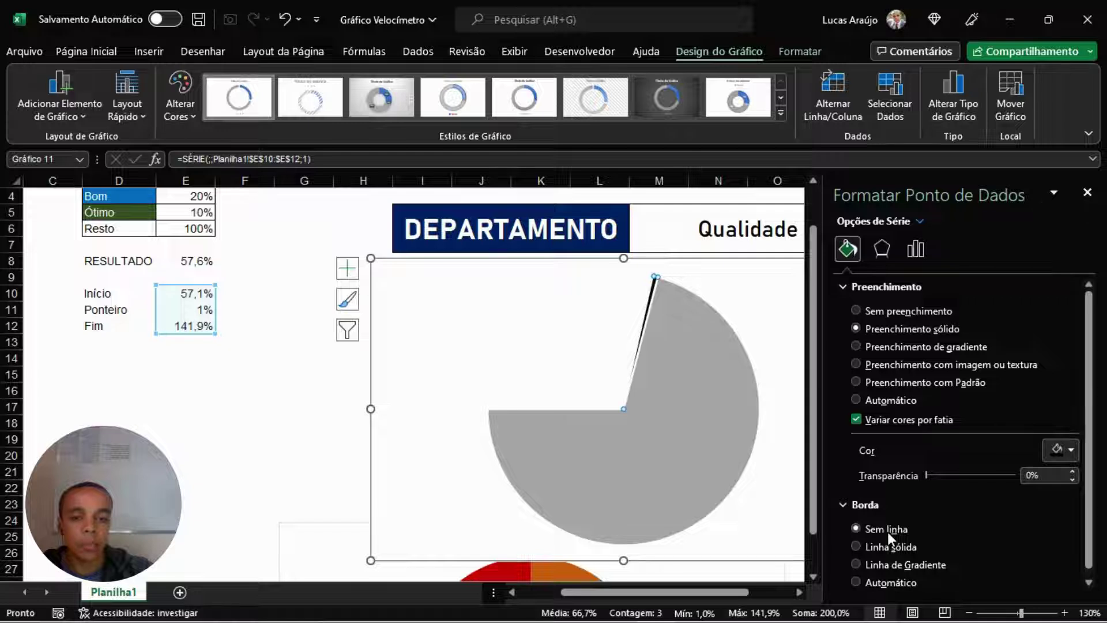
# Remove the fill and the border from the gray Fim slice and close the formatting pane.
pyautogui.click(693, 341)
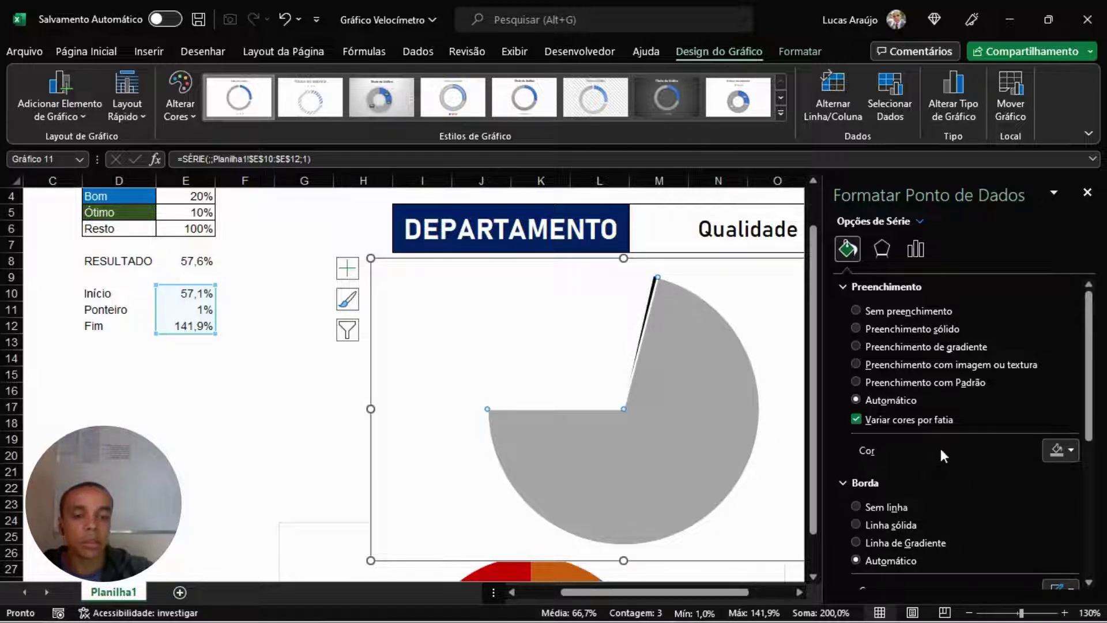
pyautogui.click(914, 311)
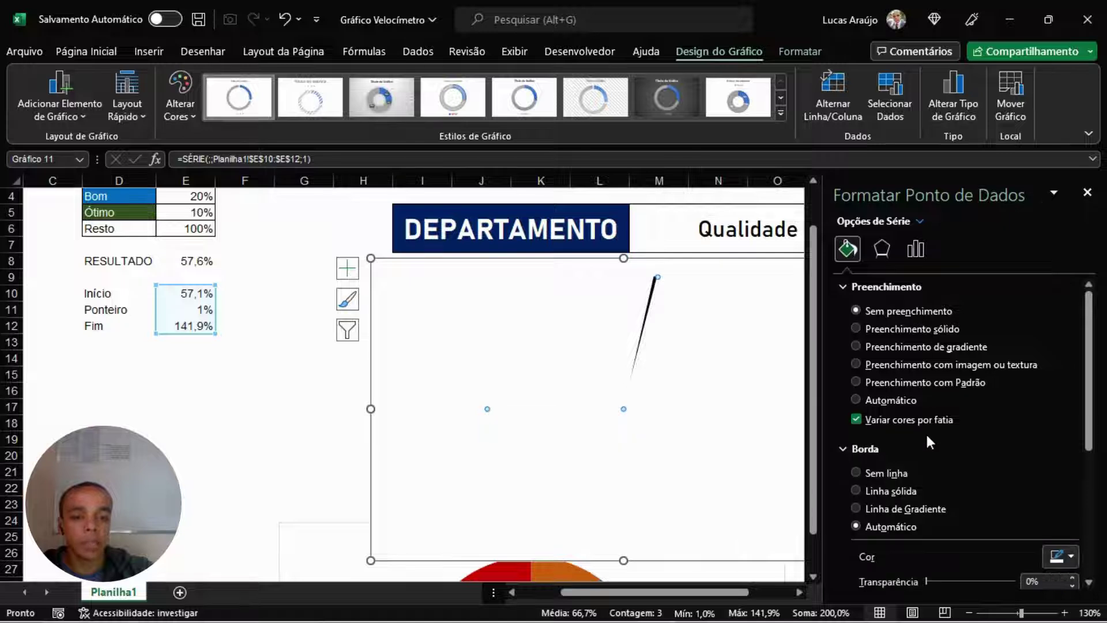
pyautogui.click(893, 473)
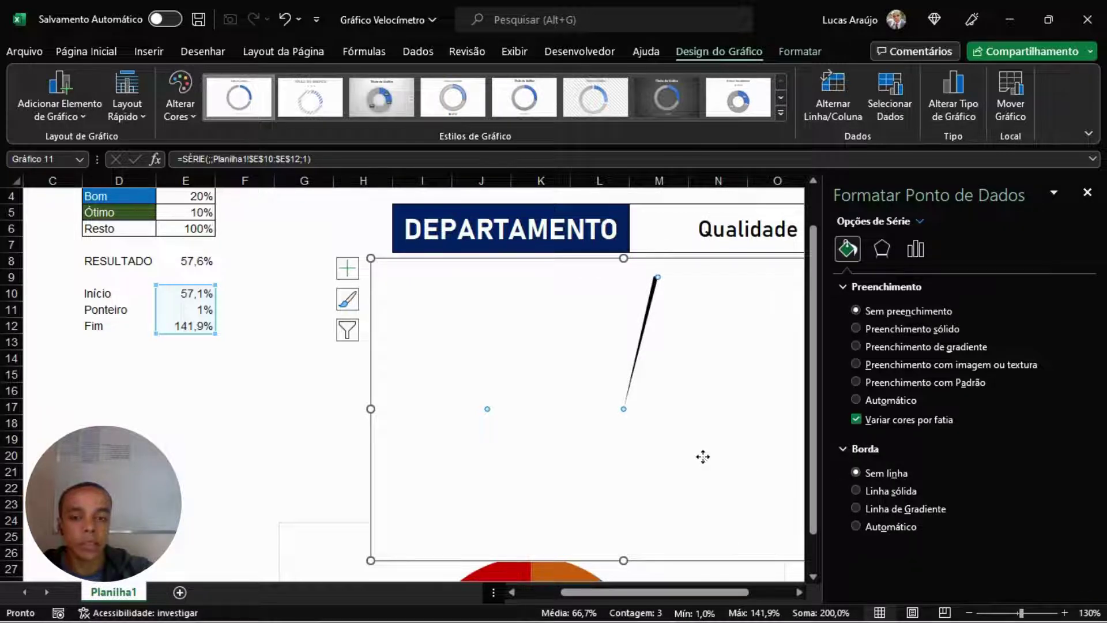
pyautogui.click(1087, 192)
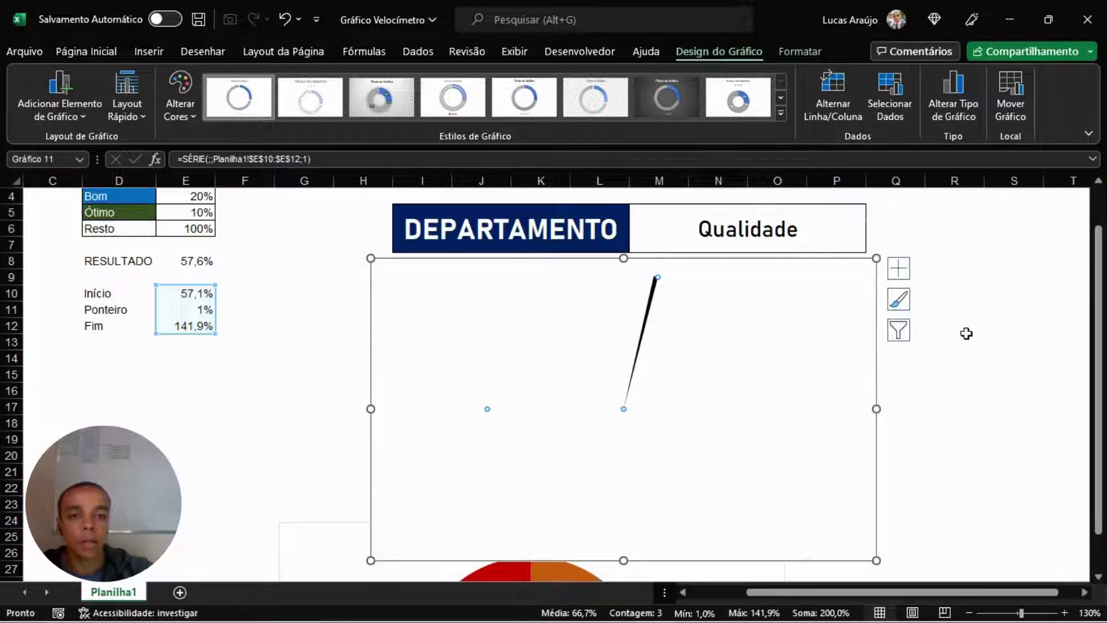
pyautogui.click(940, 360)
pyautogui.click(857, 357)
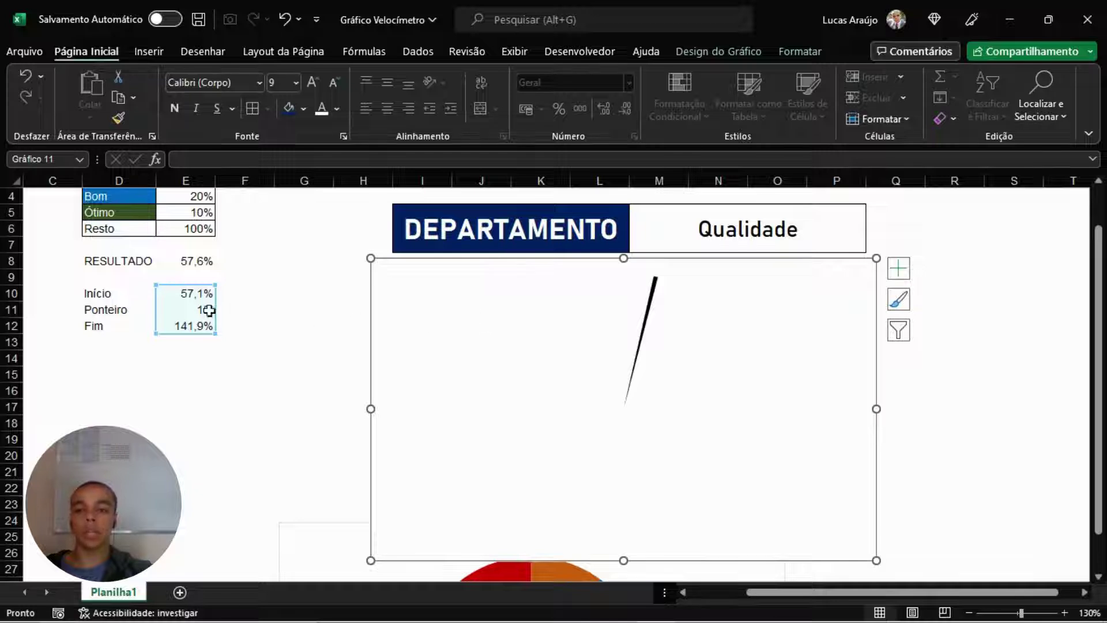
# Examine the Início, Ponteiro and Fim values in E10:E12 that drive the needle chart.
pyautogui.click(120, 310)
pyautogui.click(174, 312)
pyautogui.click(116, 324)
pyautogui.click(206, 310)
pyautogui.click(198, 293)
pyautogui.click(199, 324)
pyautogui.click(198, 294)
pyautogui.click(196, 324)
# Set the Ponteiro value in E11 to 2% to try a thicker needle.
pyautogui.click(197, 311)
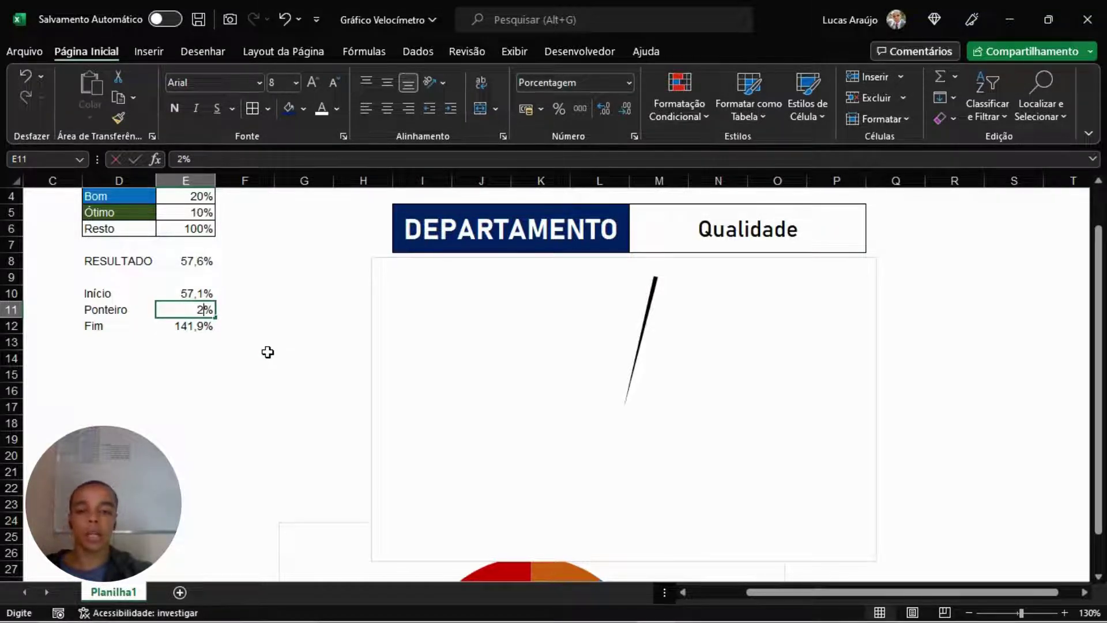
pyautogui.write('2')
pyautogui.press('Return')
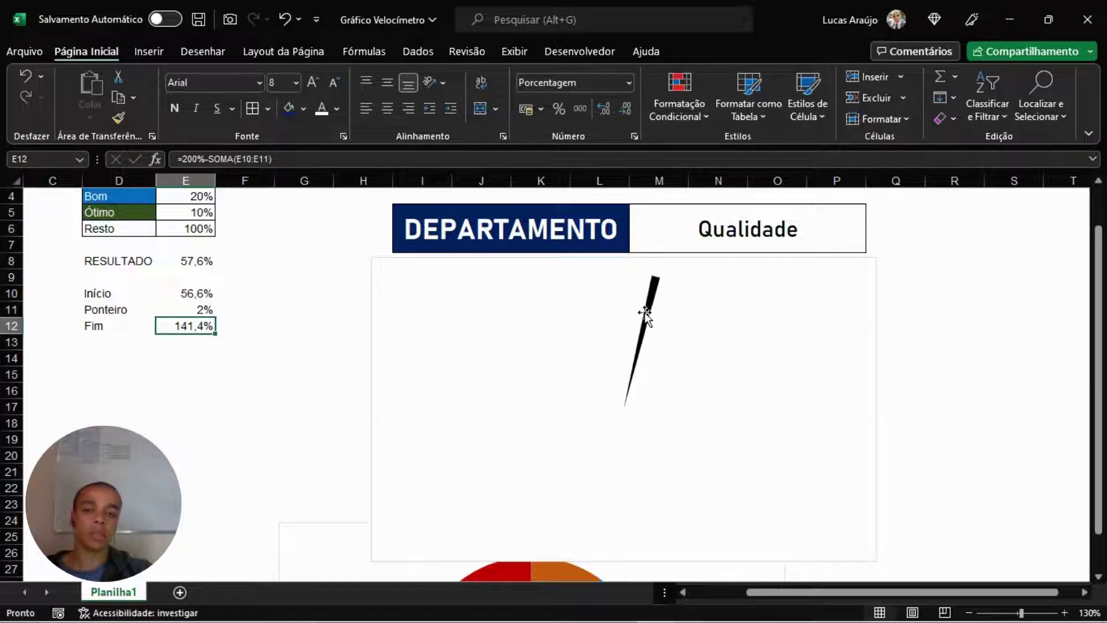
pyautogui.click(245, 358)
pyautogui.click(192, 309)
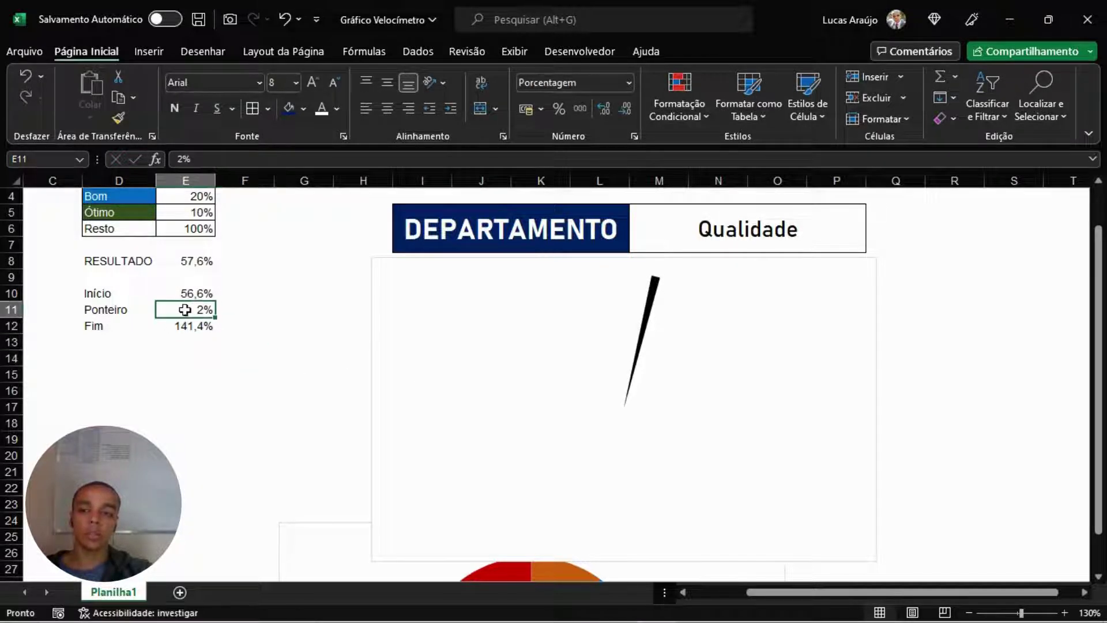
pyautogui.moveTo(636, 306)
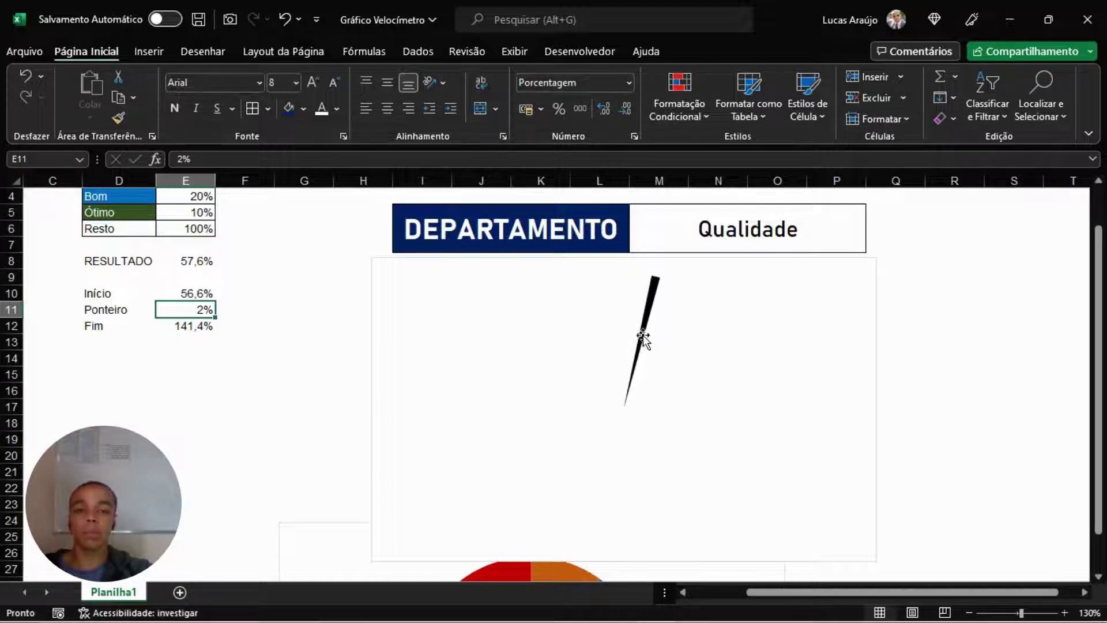
# Set the Ponteiro value in E11 back to 1%.
pyautogui.click(187, 294)
pyautogui.click(193, 339)
pyautogui.click(199, 292)
pyautogui.click(199, 329)
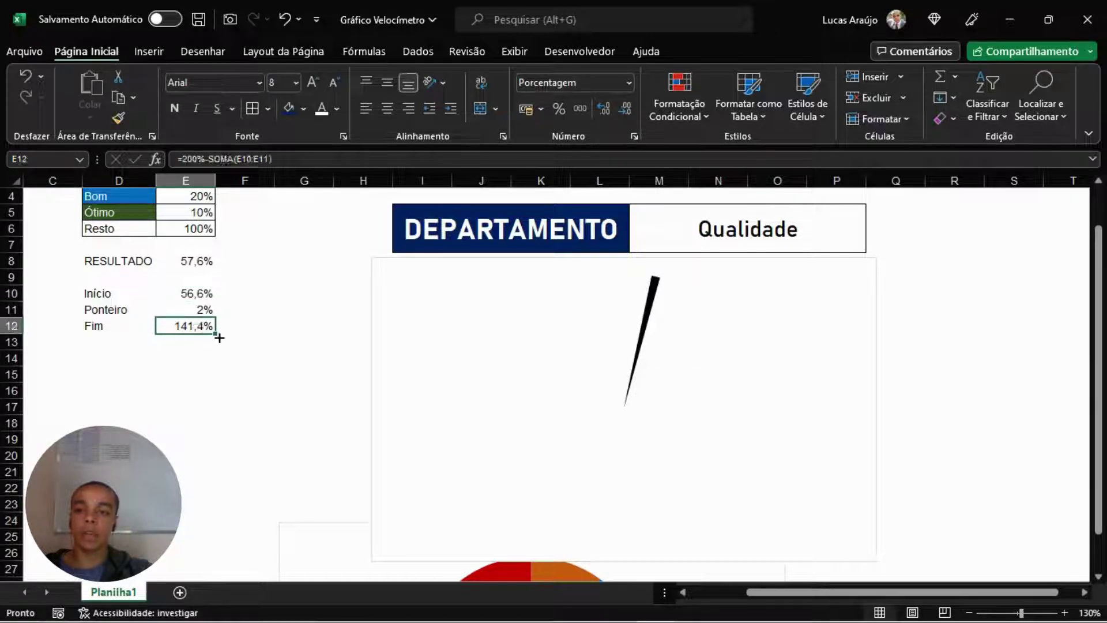
pyautogui.click(231, 340)
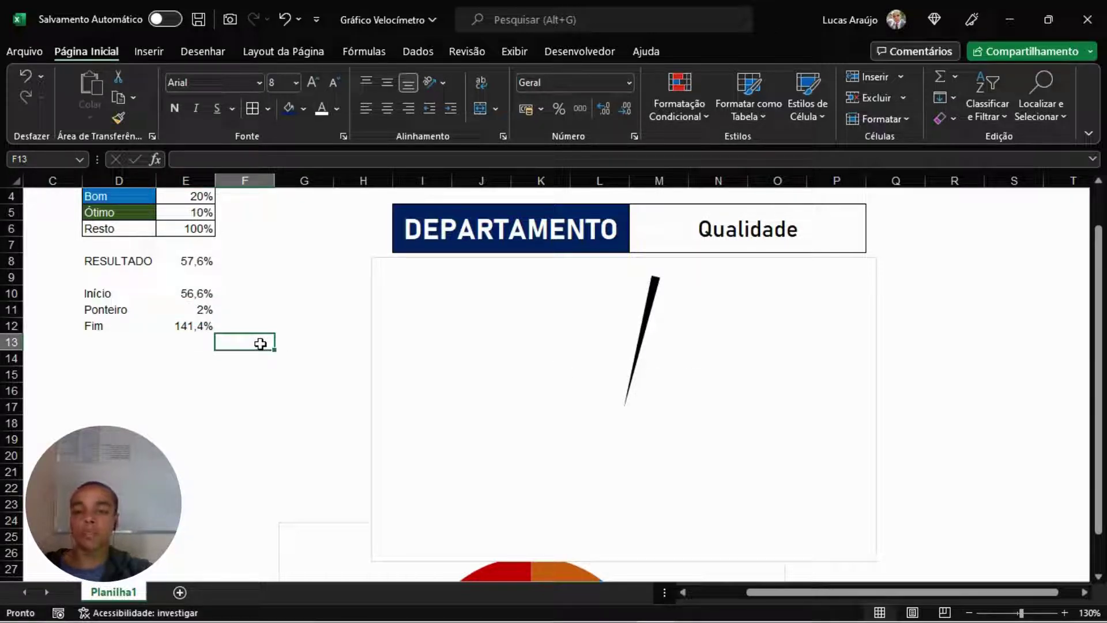
pyautogui.click(165, 311)
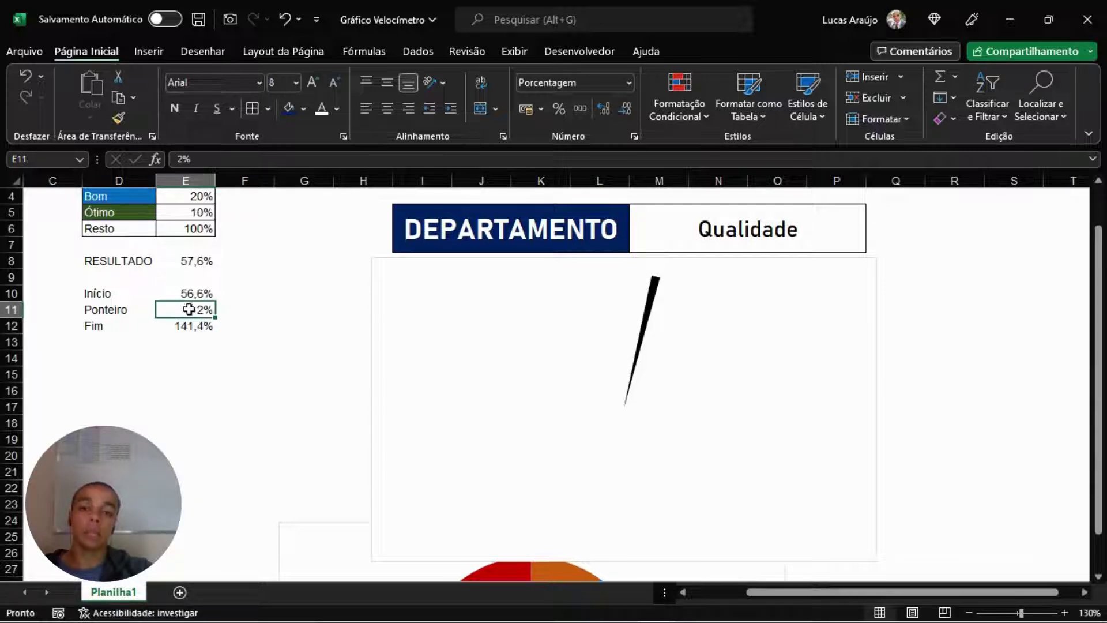
pyautogui.write('1')
pyautogui.press('Return')
pyautogui.click(324, 326)
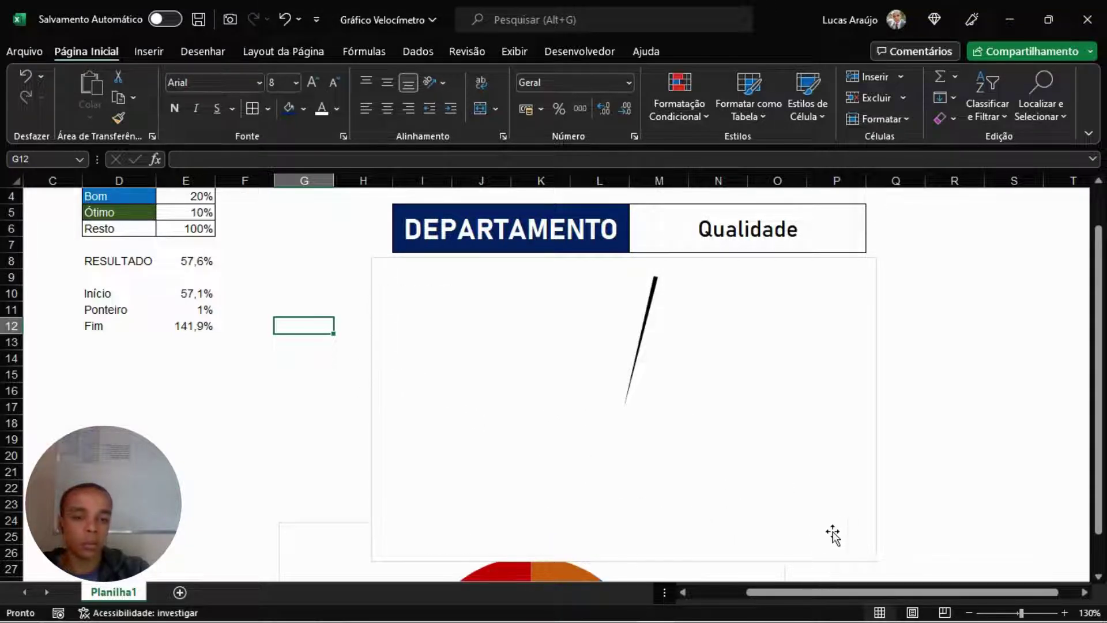
# Remove the fill and the border from the needle chart's chart area.
pyautogui.click(850, 519)
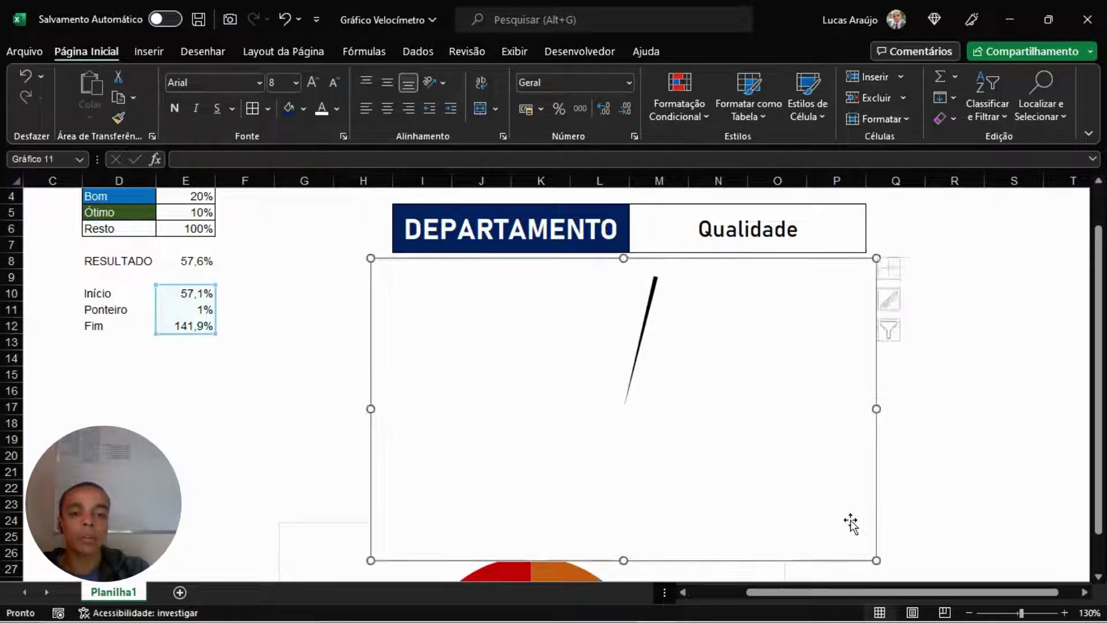
pyautogui.doubleClick(851, 519)
pyautogui.moveTo(662, 589); pyautogui.dragTo(709, 586)
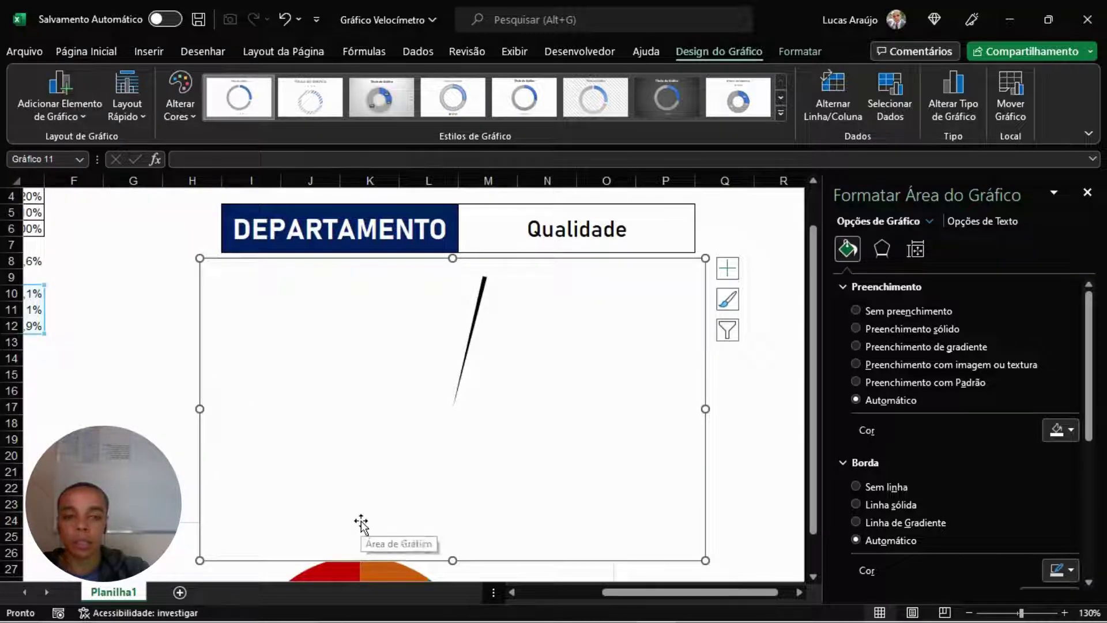
pyautogui.click(877, 309)
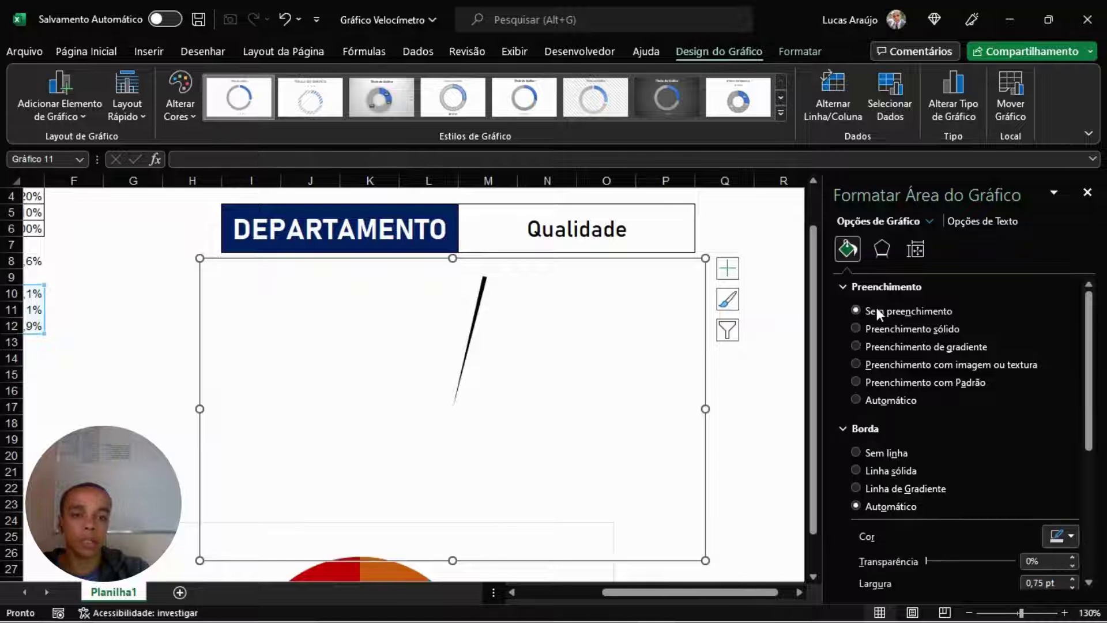
pyautogui.click(877, 455)
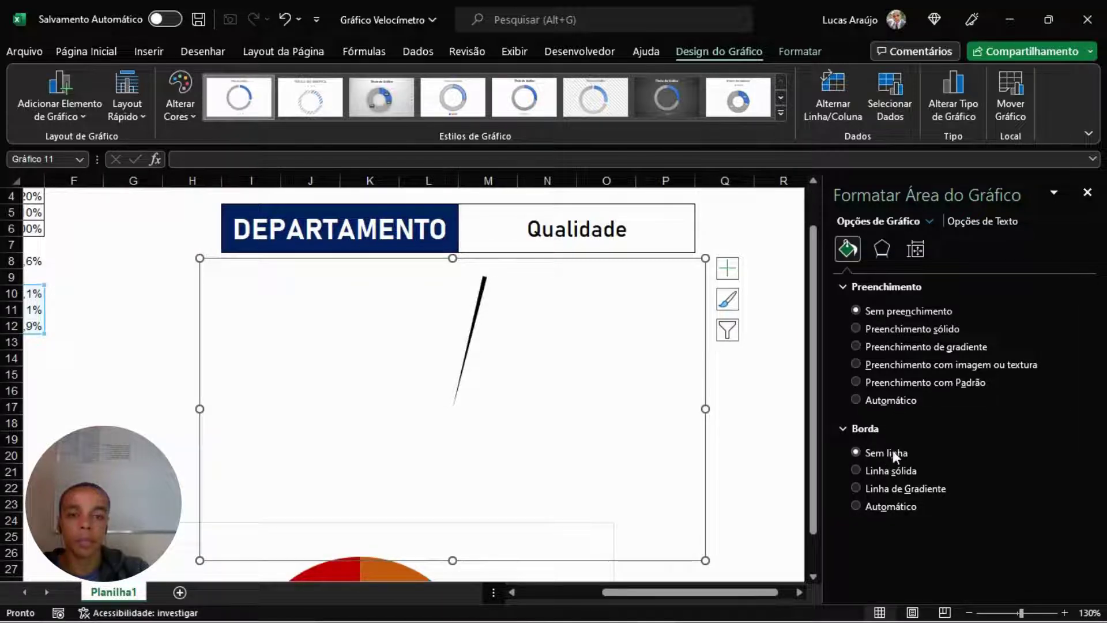
pyautogui.click(756, 363)
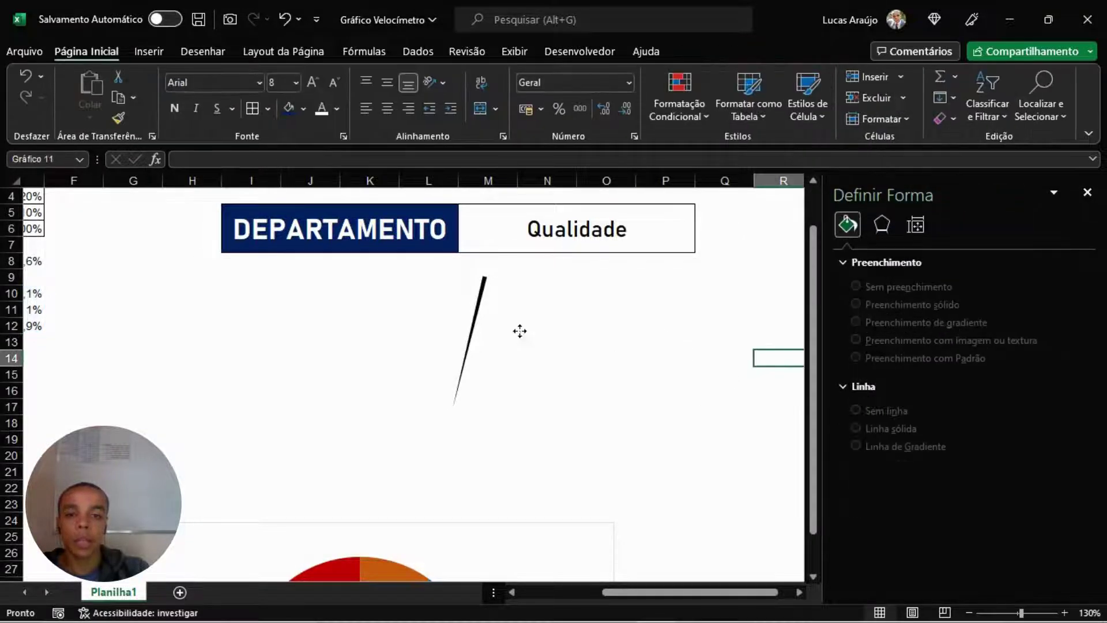
# Move the needle chart up so that its needle overlaps the DEPARTAMENTO header.
pyautogui.click(592, 350)
pyautogui.click(635, 346)
pyautogui.moveTo(635, 346); pyautogui.dragTo(608, 314)
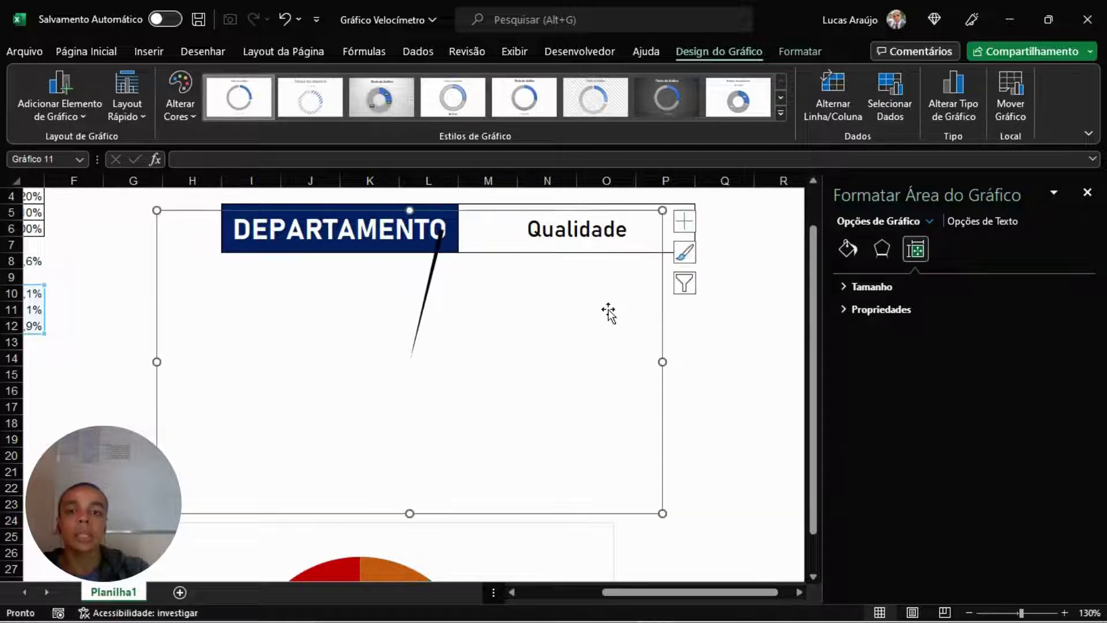
# Select the coloured Péssimo-to-Ótimo gauge chart together with the needle chart and close the formatting pane.
pyautogui.scroll(-5, 368, 346)
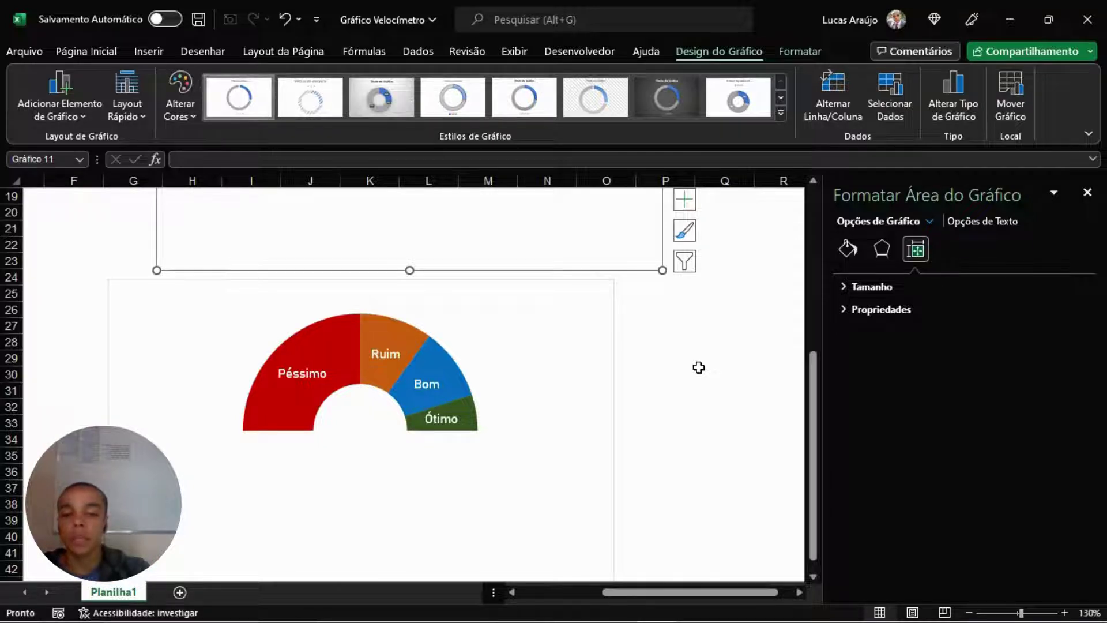
pyautogui.click(553, 326)
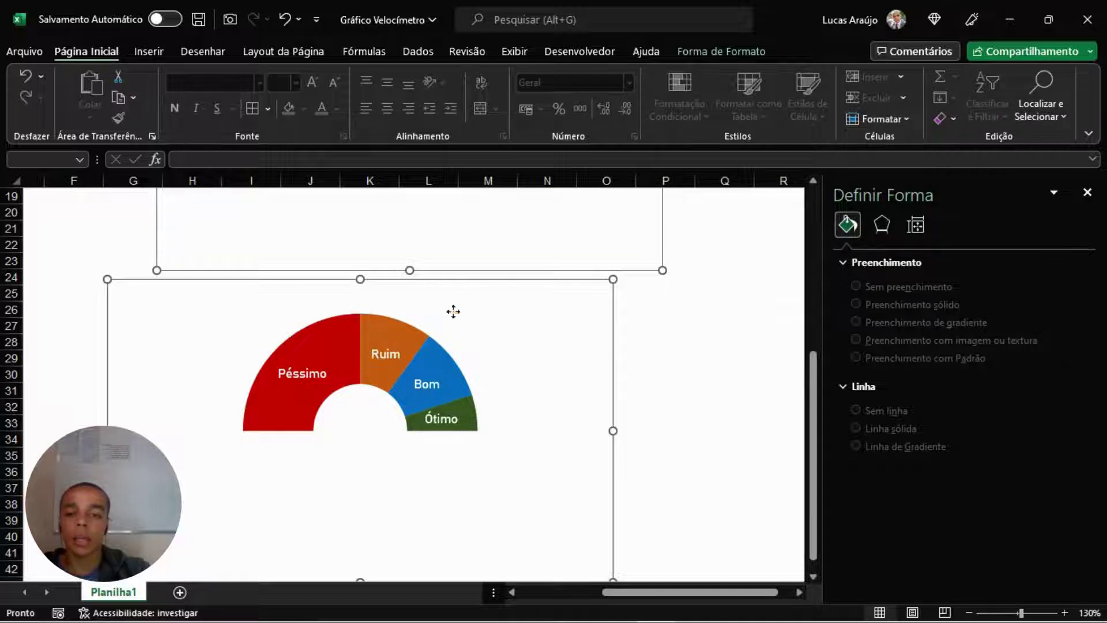
pyautogui.scroll(4, 628, 373)
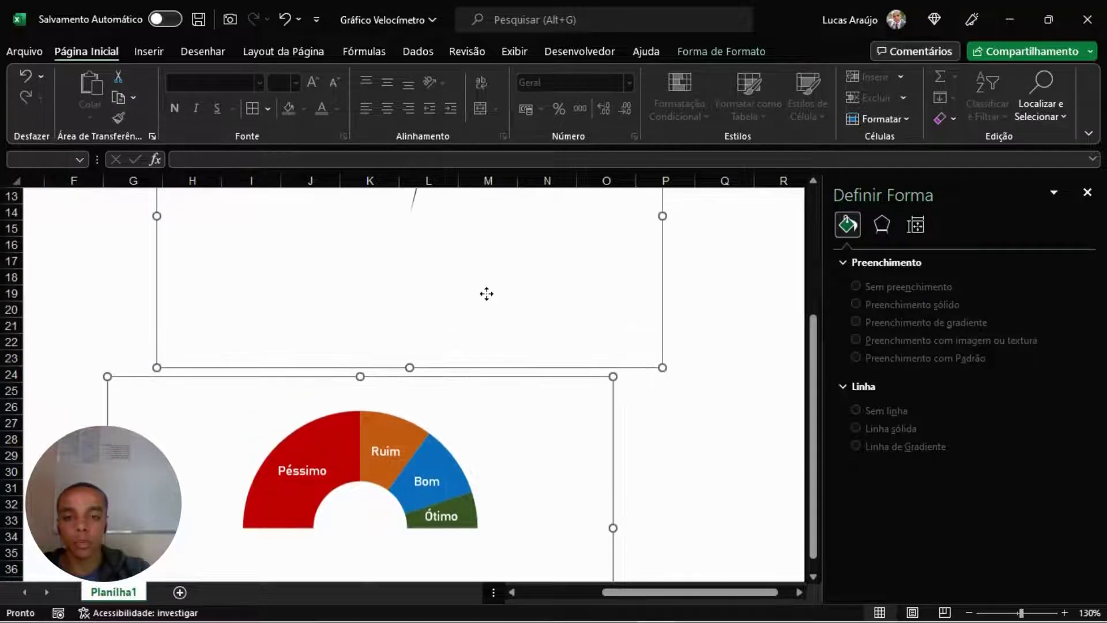
pyautogui.scroll(-3, 499, 404)
pyautogui.scroll(-1, 499, 404)
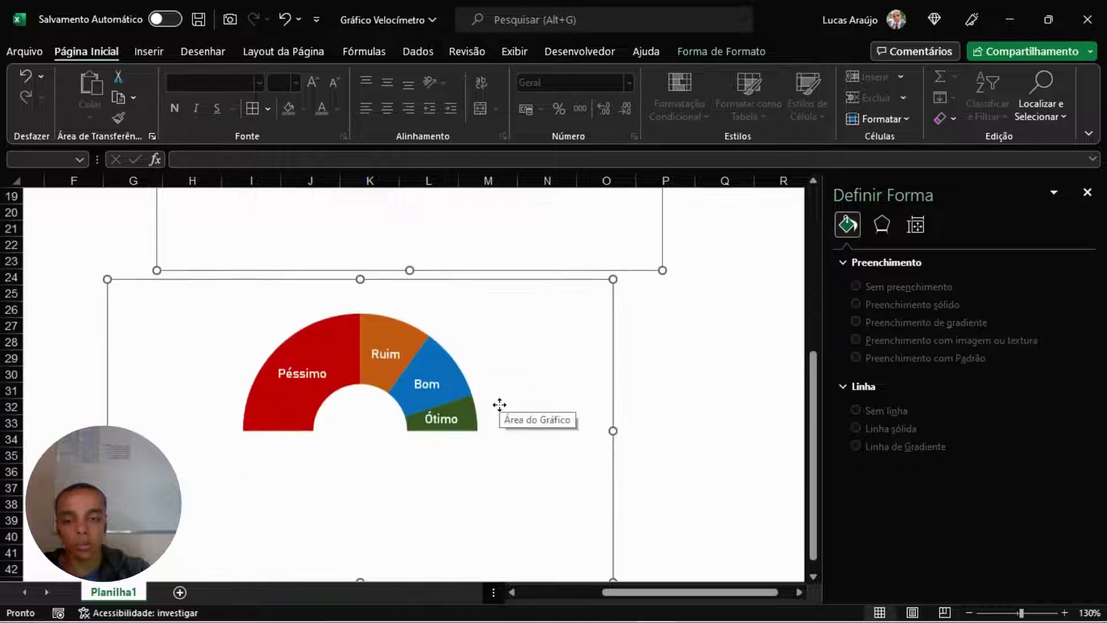
pyautogui.scroll(1, 499, 403)
pyautogui.scroll(4, 499, 401)
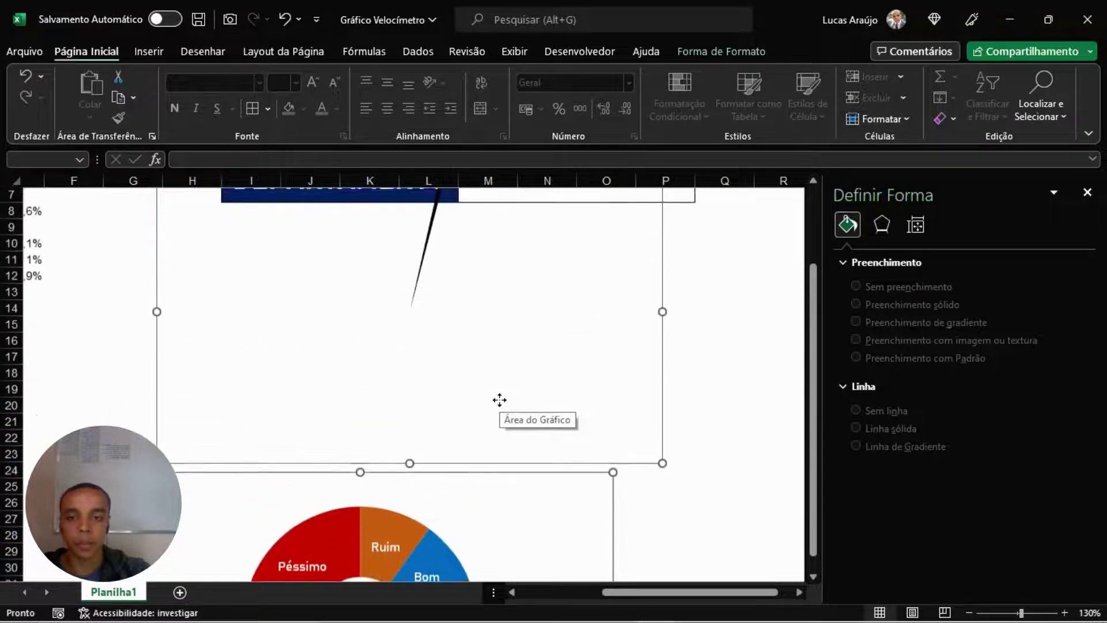
pyautogui.scroll(-3, 477, 401)
pyautogui.scroll(-2, 469, 388)
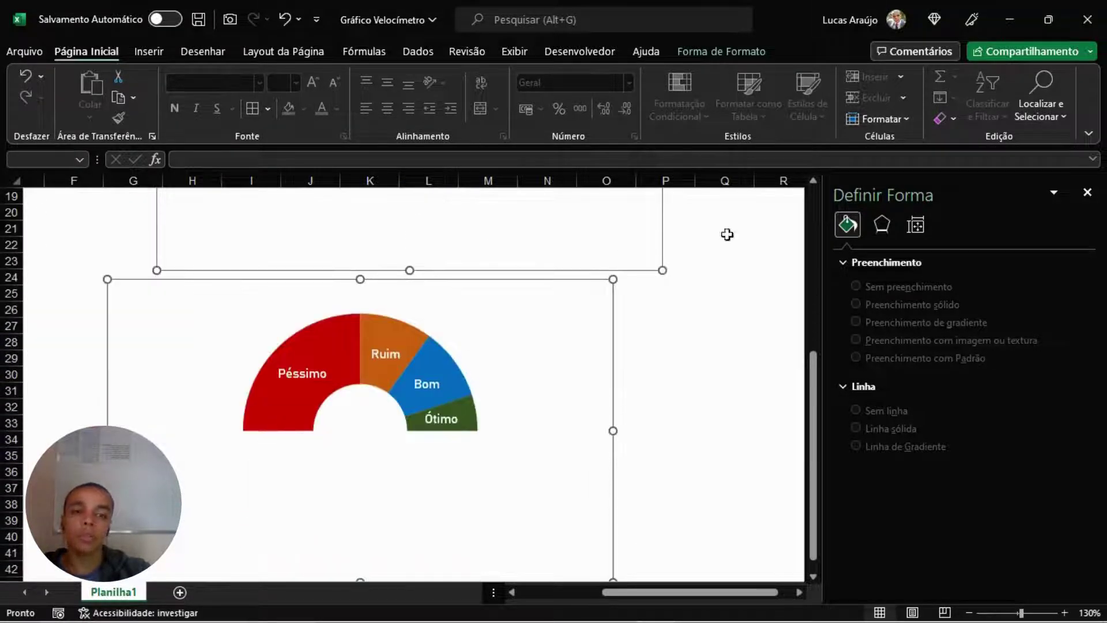
pyautogui.click(1088, 192)
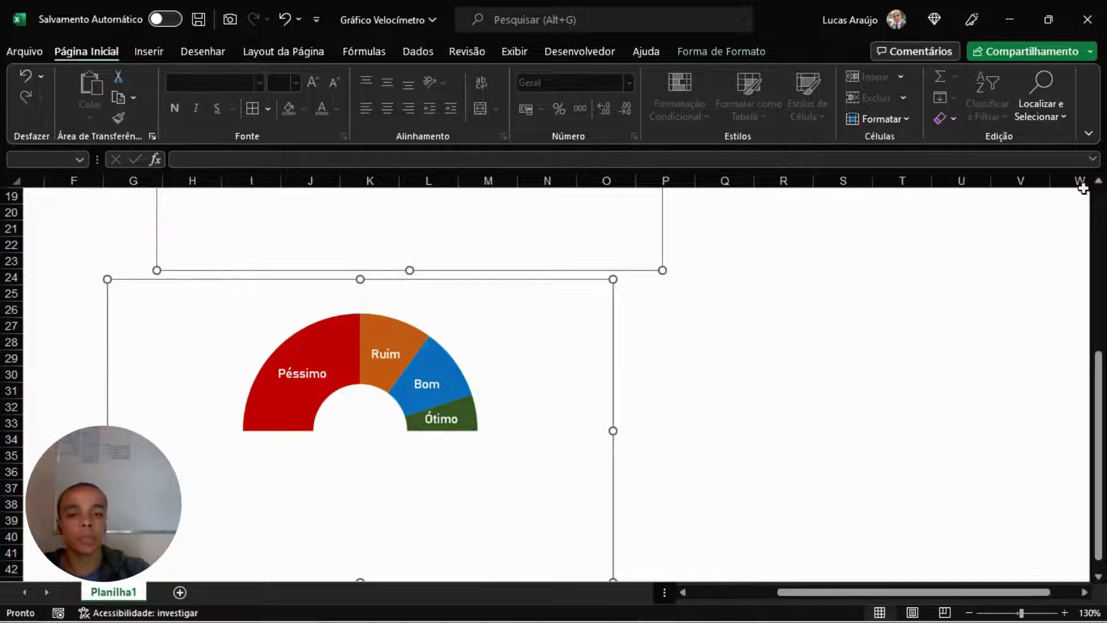
# Align the two selected charts on a common horizontal center with Centralizar.
pyautogui.scroll(1, 499, 365)
pyautogui.scroll(4, 499, 365)
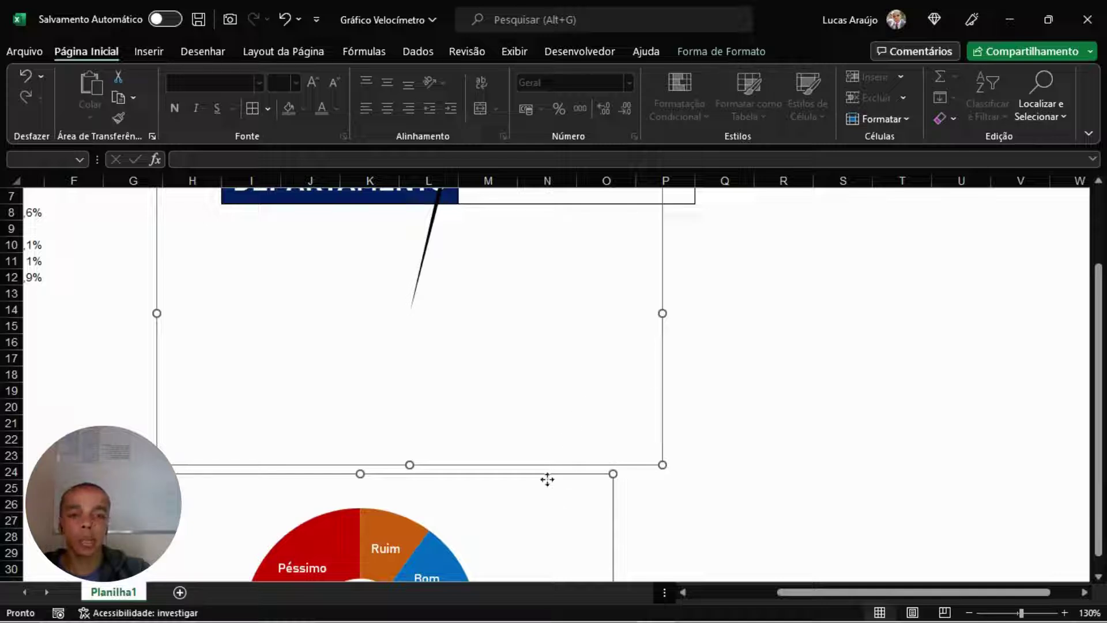
pyautogui.click(672, 52)
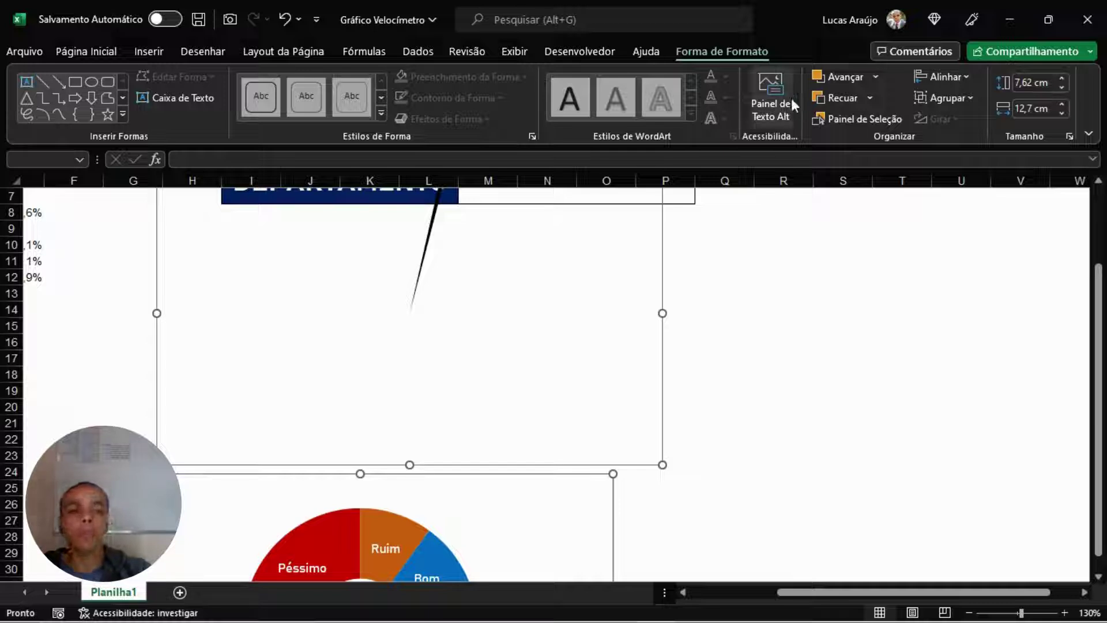
pyautogui.click(956, 78)
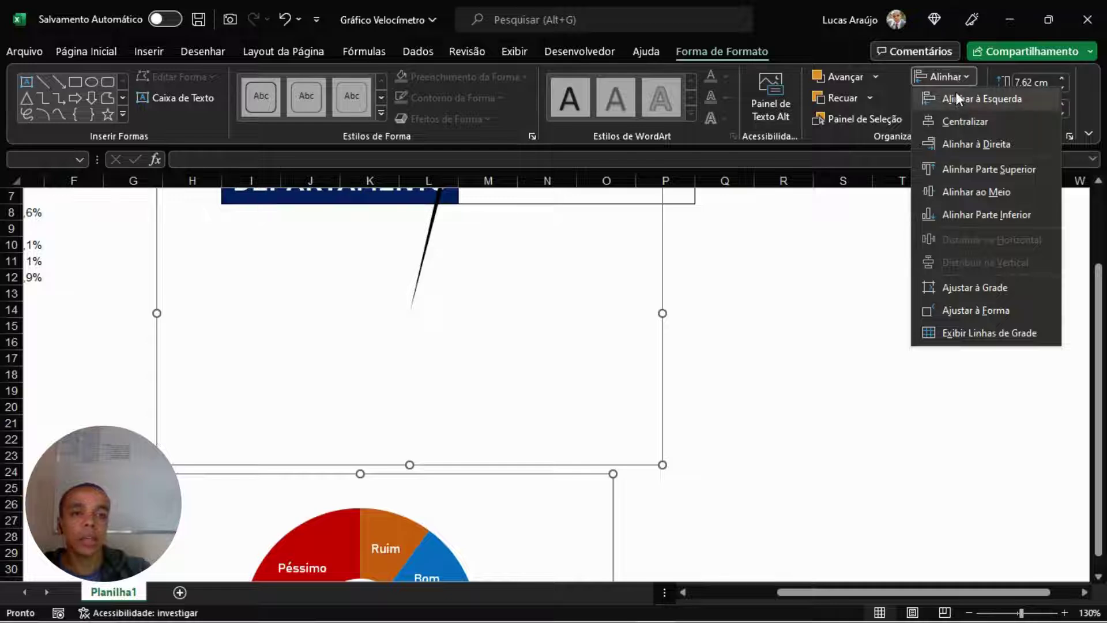
pyautogui.click(960, 119)
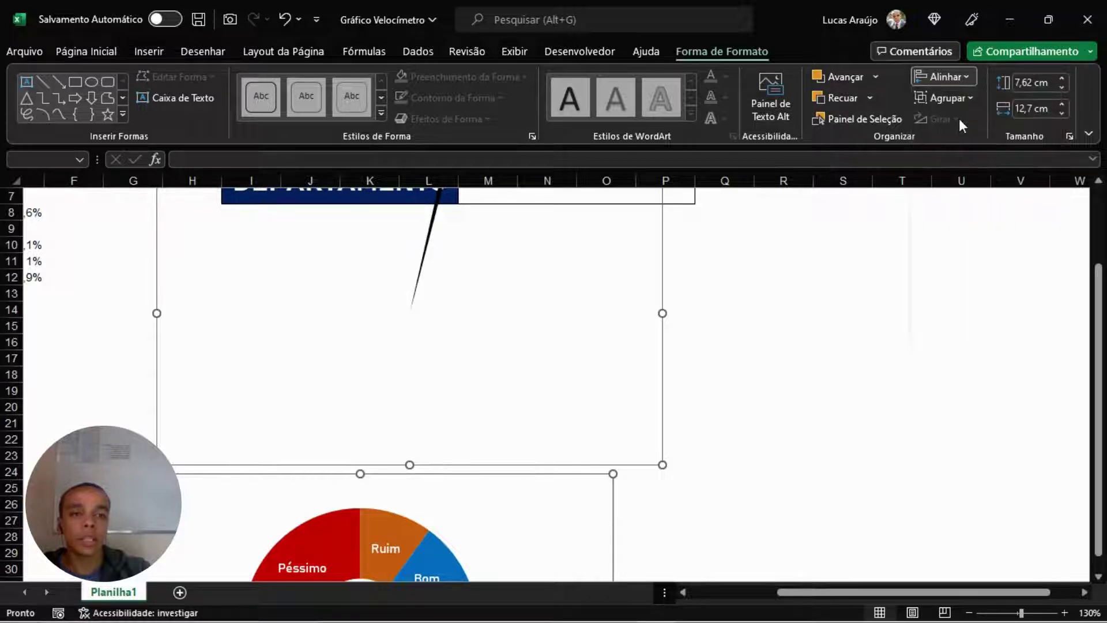
# Align the two selected charts on a common vertical middle with Alinhar ao Meio.
pyautogui.click(958, 75)
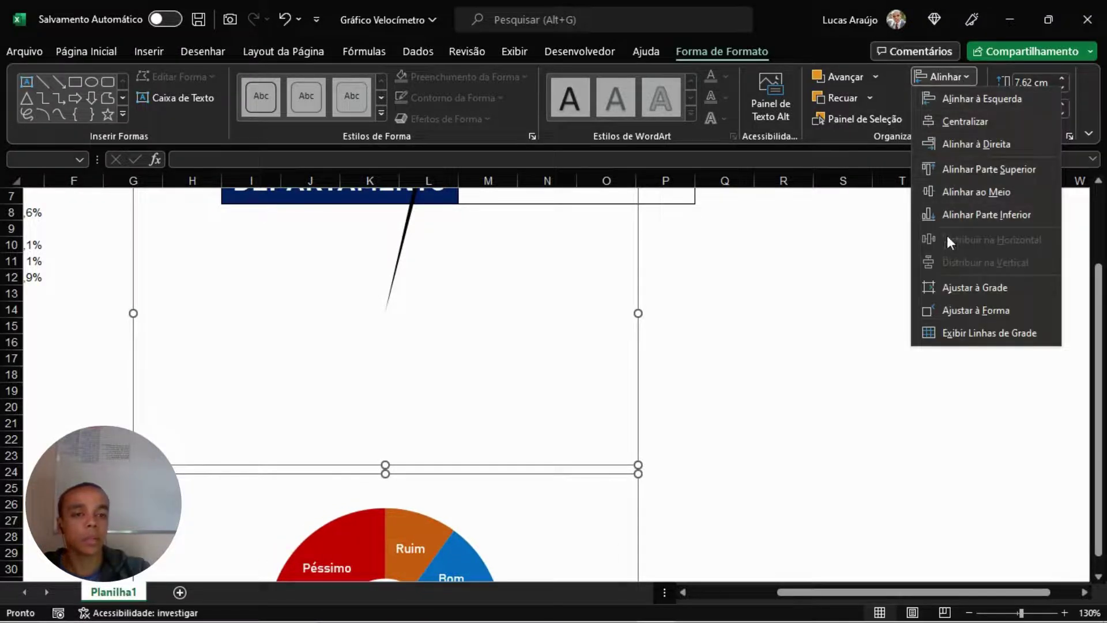
pyautogui.click(967, 192)
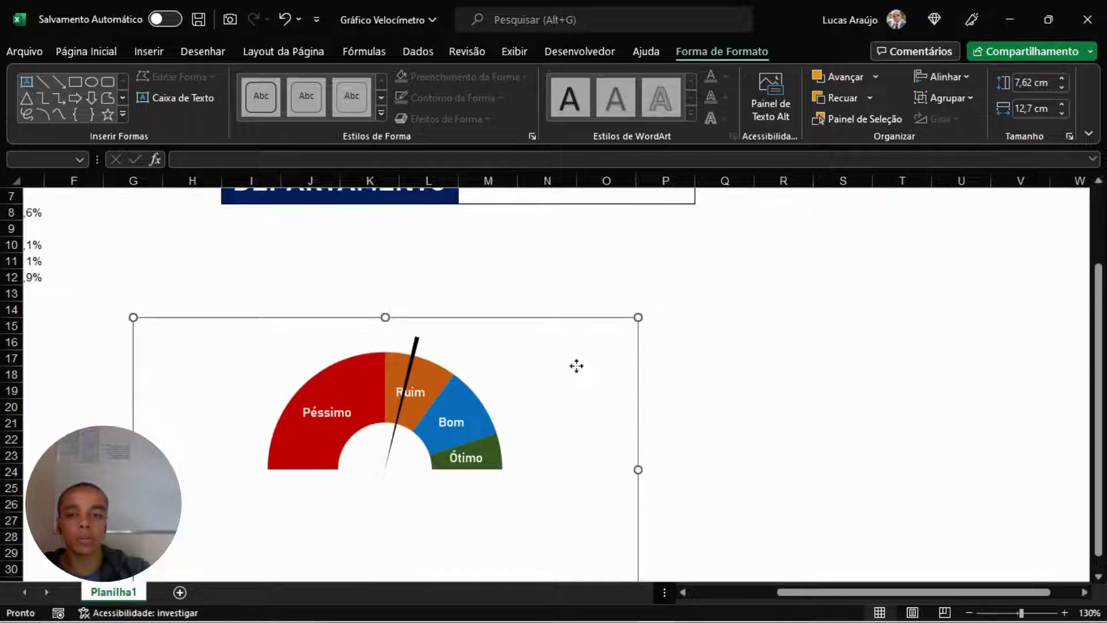
pyautogui.scroll(-2, 901, 354)
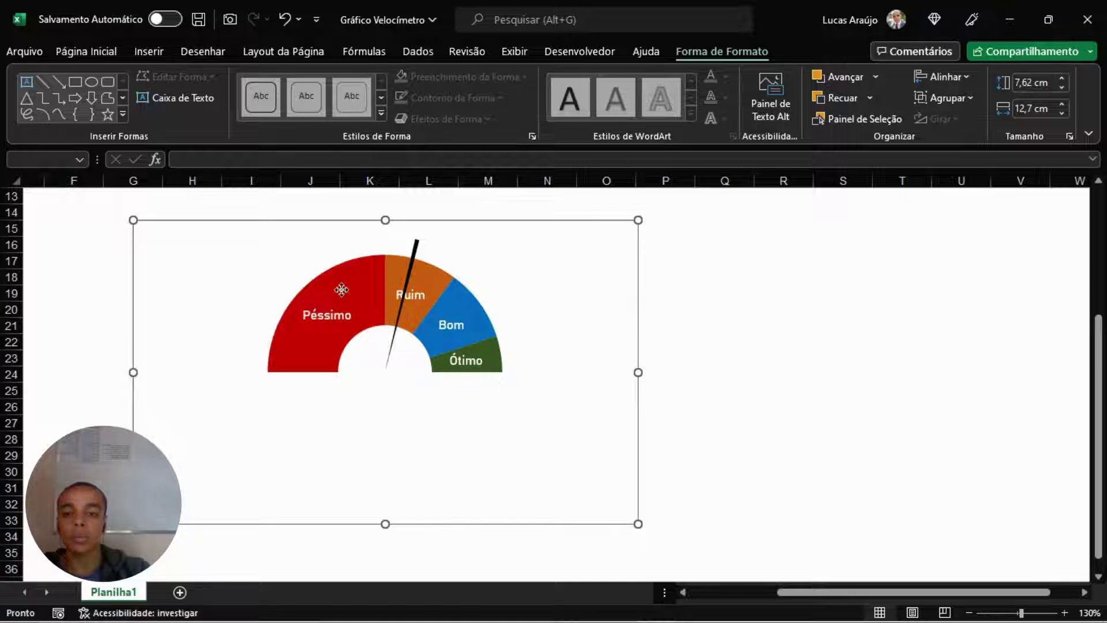
pyautogui.moveTo(285, 353)
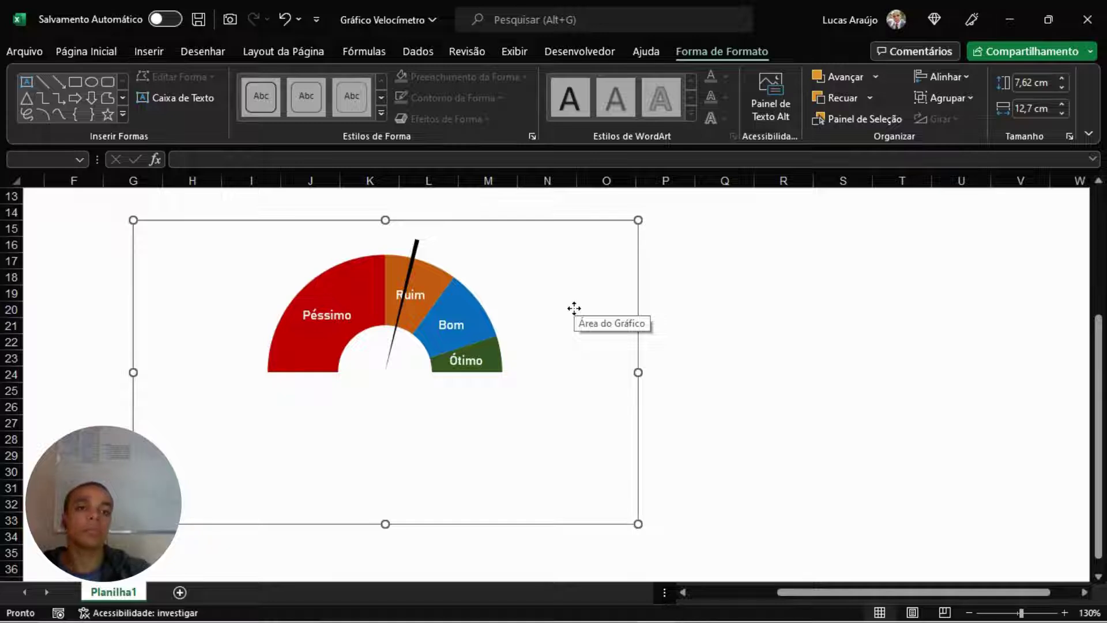
# Group the needle chart with the coloured gauge and move the group right, beneath the DEPARTAMENTO header.
pyautogui.click(969, 98)
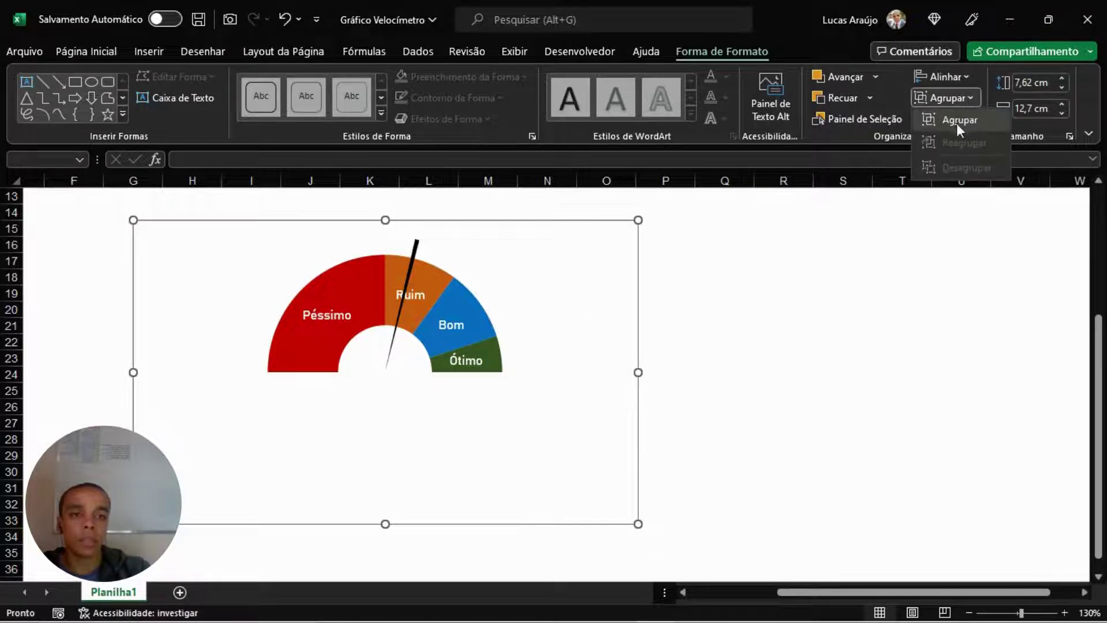
pyautogui.click(956, 124)
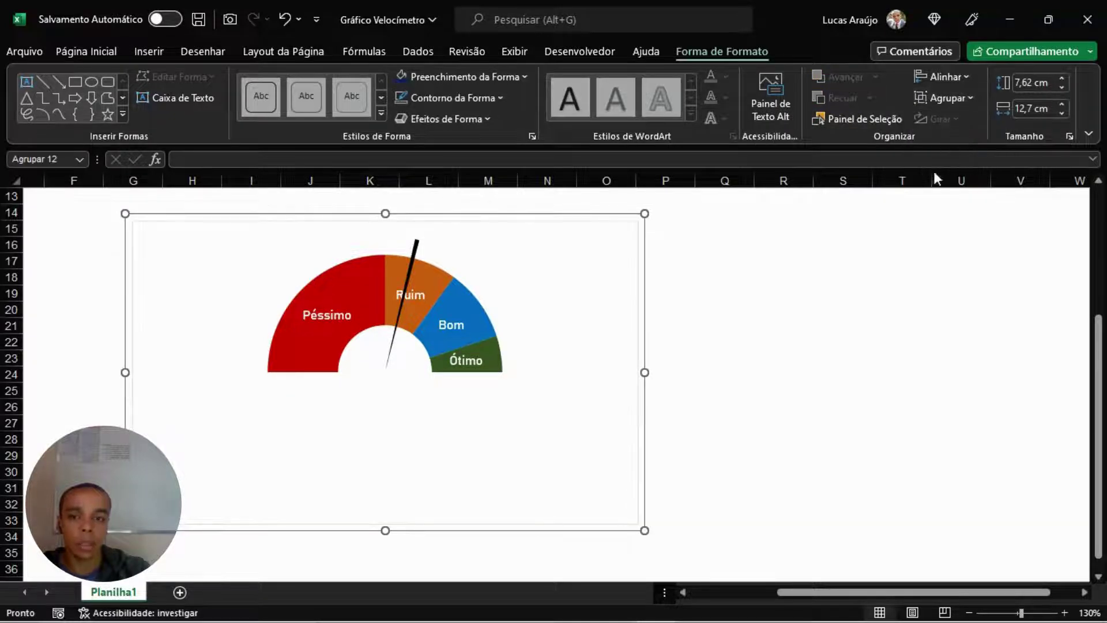
pyautogui.click(842, 309)
pyautogui.moveTo(640, 259); pyautogui.dragTo(717, 249)
pyautogui.scroll(3, 689, 254)
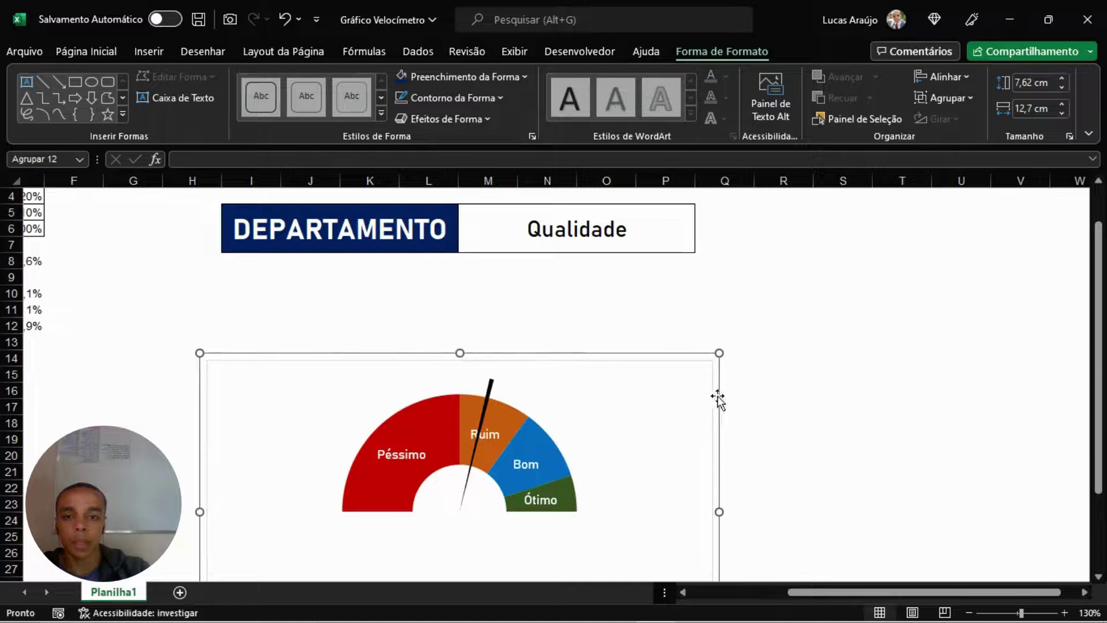
pyautogui.moveTo(714, 389); pyautogui.dragTo(705, 310)
pyautogui.click(843, 368)
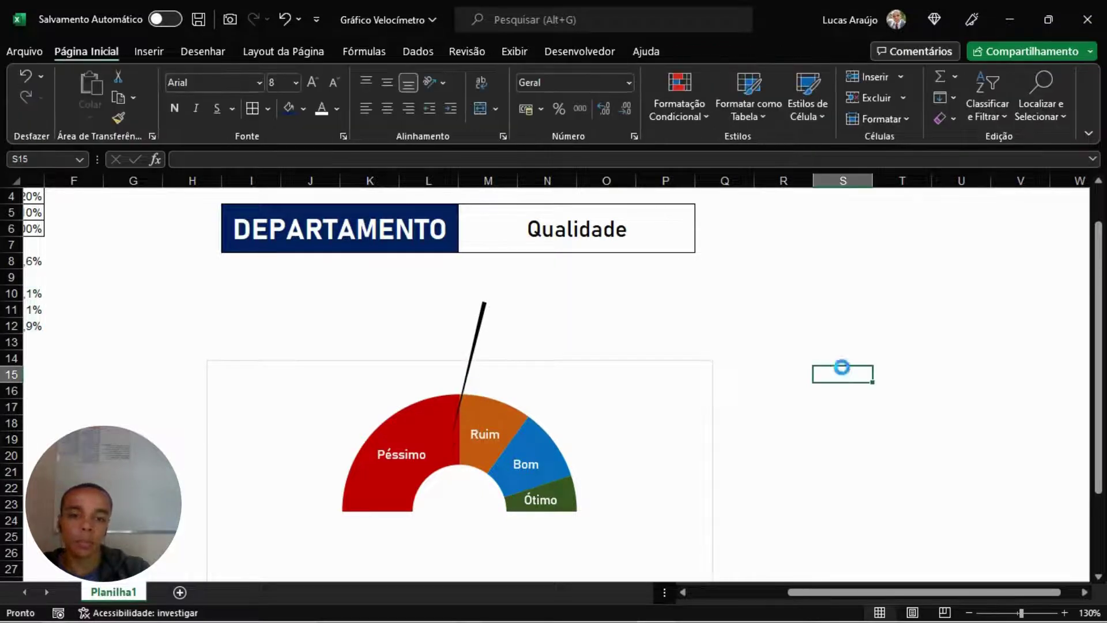
pyautogui.hotkey('ctrl', 'z')
pyautogui.click(868, 388)
# Move the grouped speedometer chart up so that it sits directly under the DEPARTAMENTO header, and deselect it.
pyautogui.click(711, 395)
pyautogui.moveTo(712, 395); pyautogui.dragTo(705, 295)
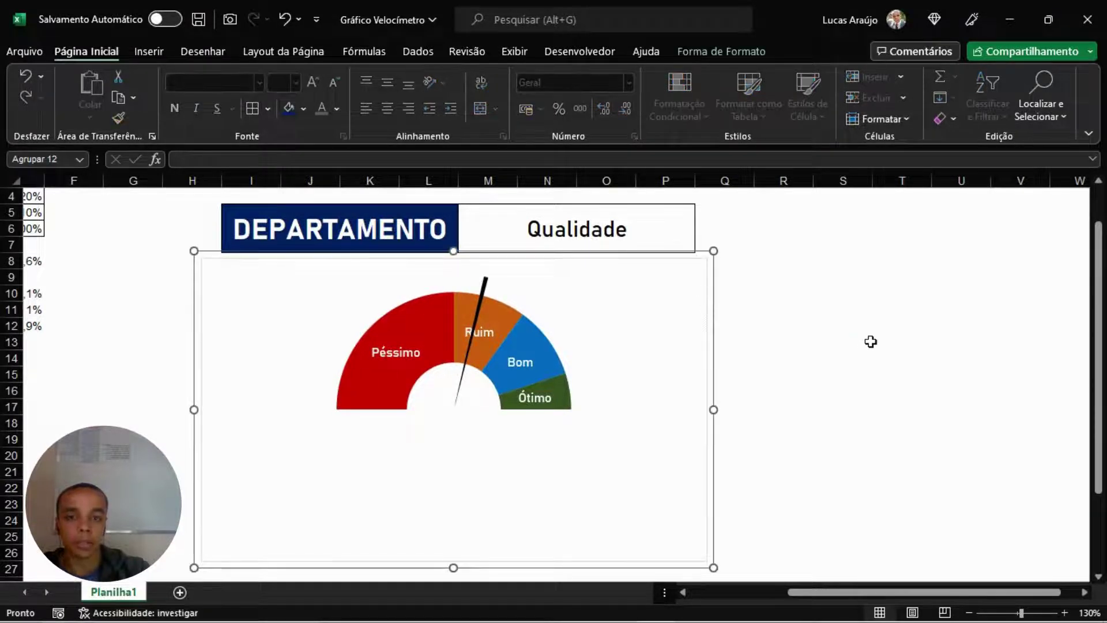
pyautogui.click(868, 342)
# Test the needle by choosing Engenharia and Produção as the department beside the DEPARTAMENTO header.
pyautogui.moveTo(864, 593); pyautogui.dragTo(763, 591)
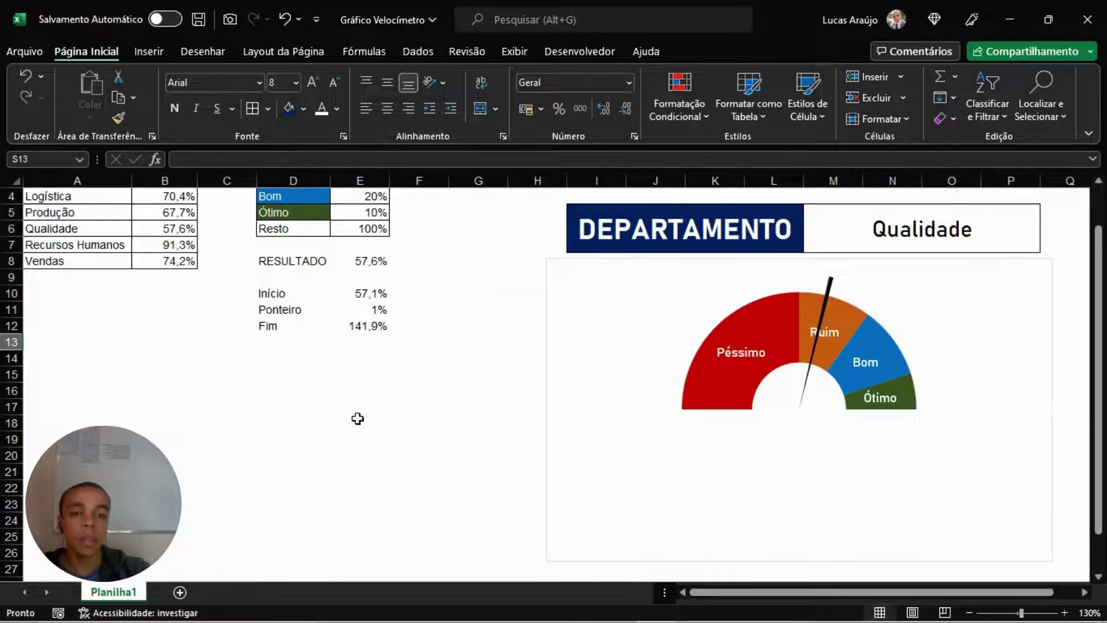
pyautogui.scroll(1, 384, 444)
pyautogui.scroll(-1, 396, 445)
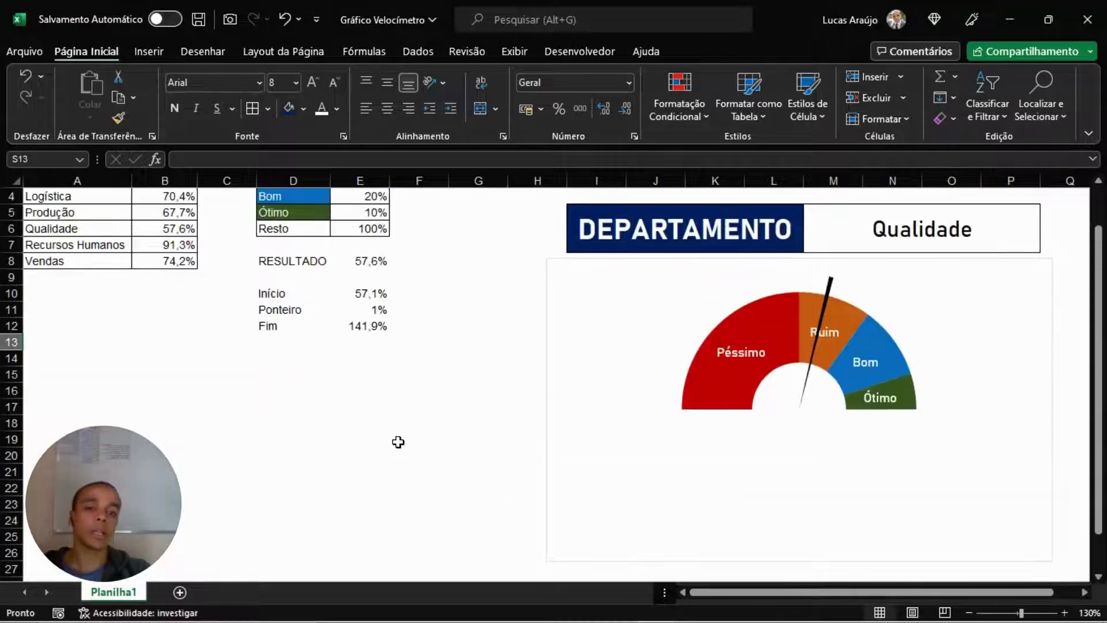
pyautogui.scroll(1, 918, 350)
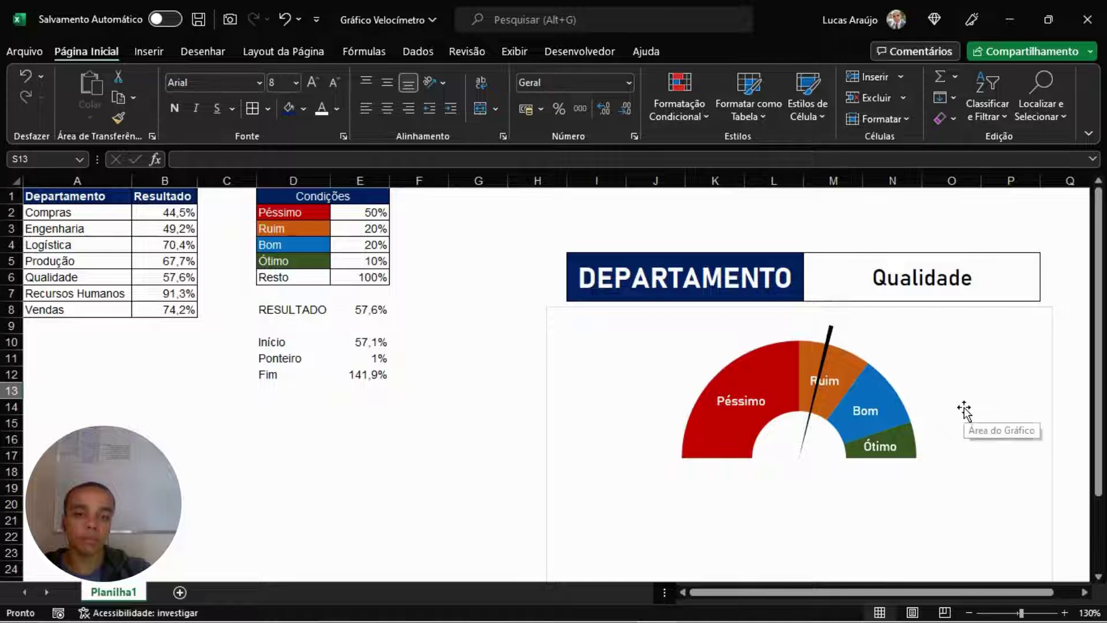
pyautogui.click(1013, 277)
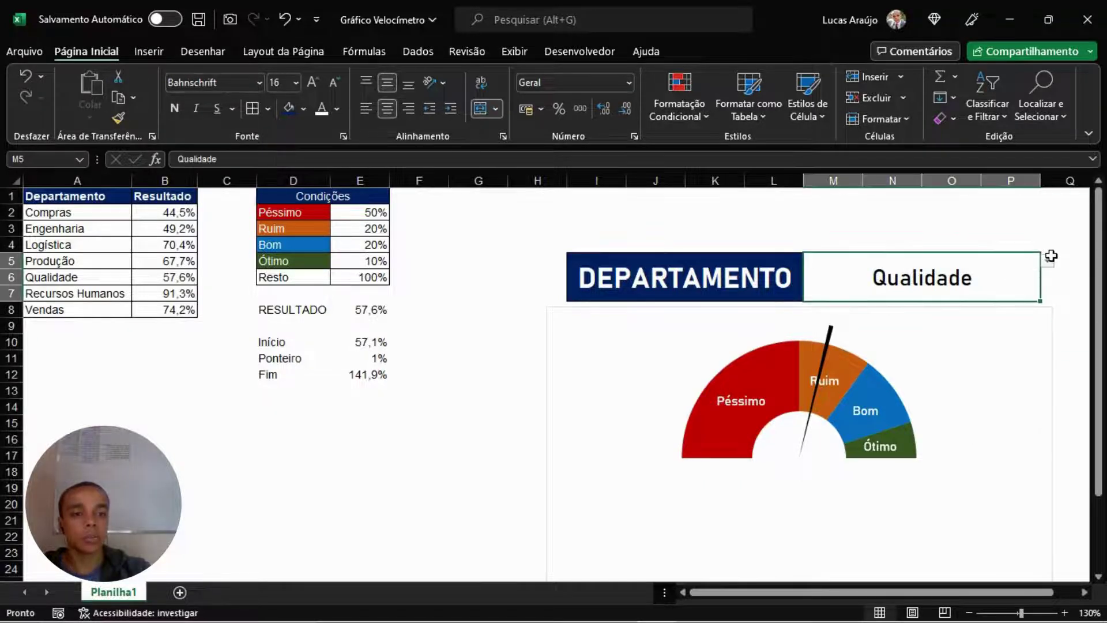
pyautogui.click(1047, 261)
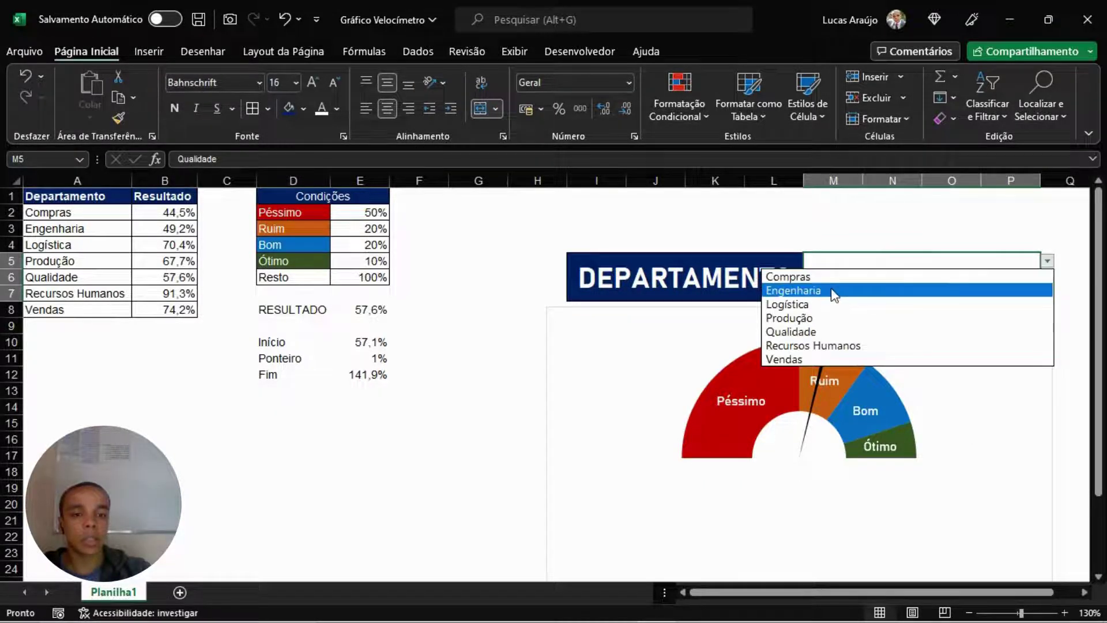
pyautogui.click(835, 291)
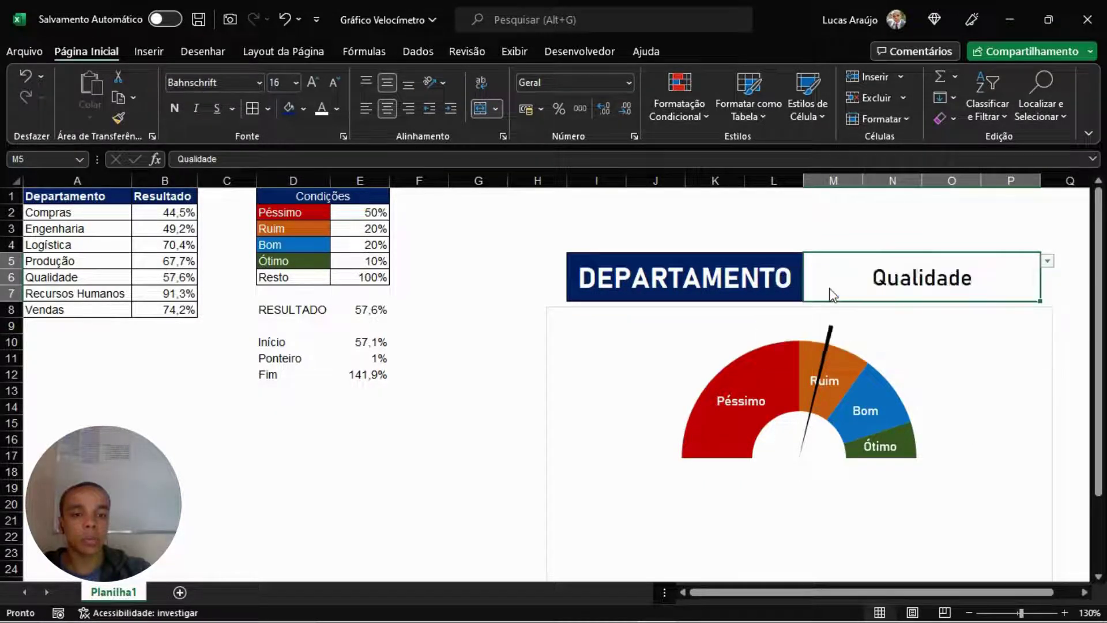
pyautogui.click(1047, 260)
pyautogui.click(821, 322)
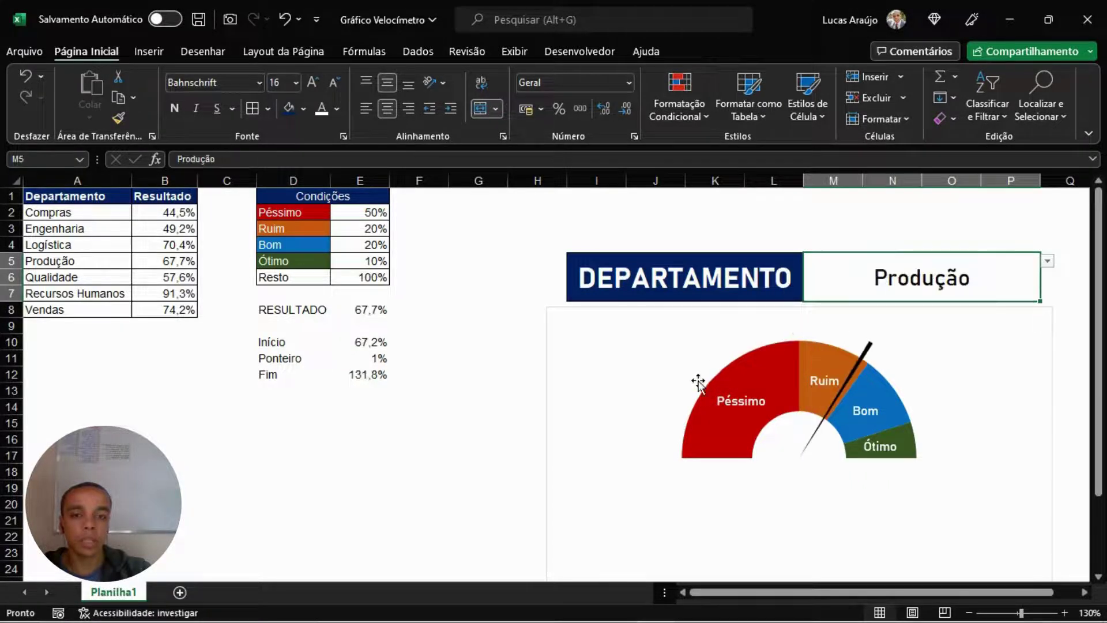
# Set the department beside the DEPARTAMENTO header to Recursos Humanos.
pyautogui.click(1054, 255)
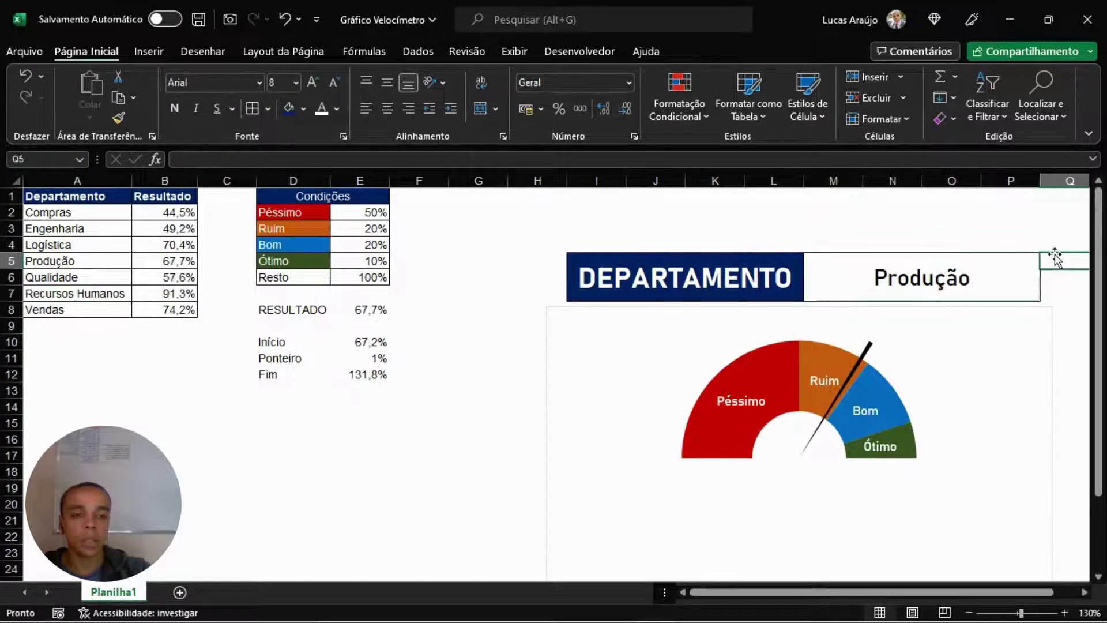
pyautogui.click(1038, 267)
pyautogui.click(1047, 261)
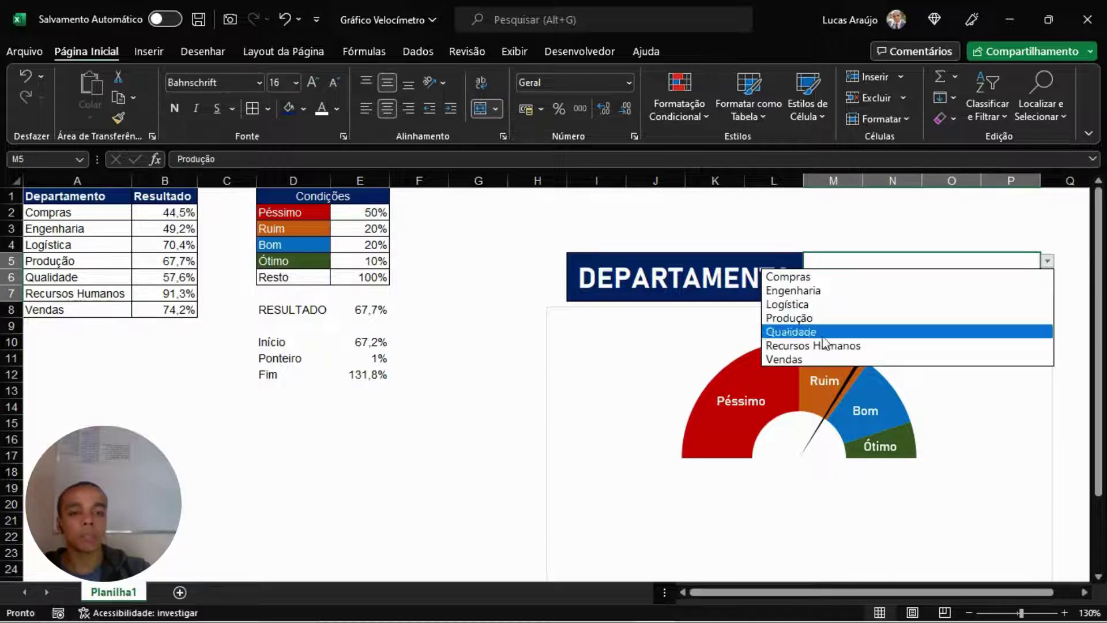
pyautogui.click(791, 348)
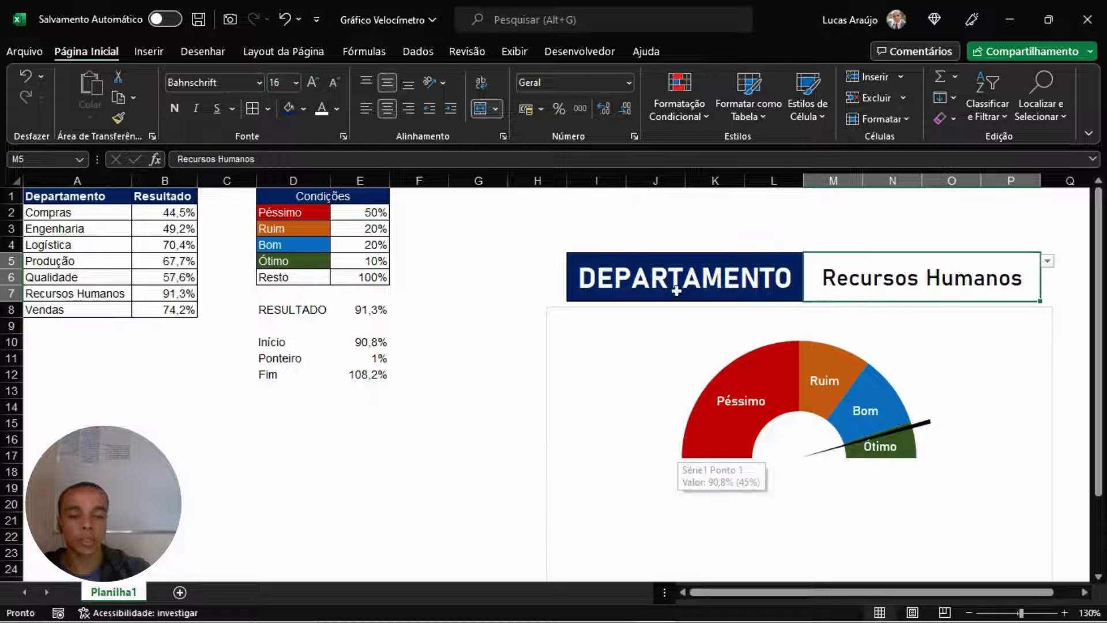
pyautogui.click(493, 320)
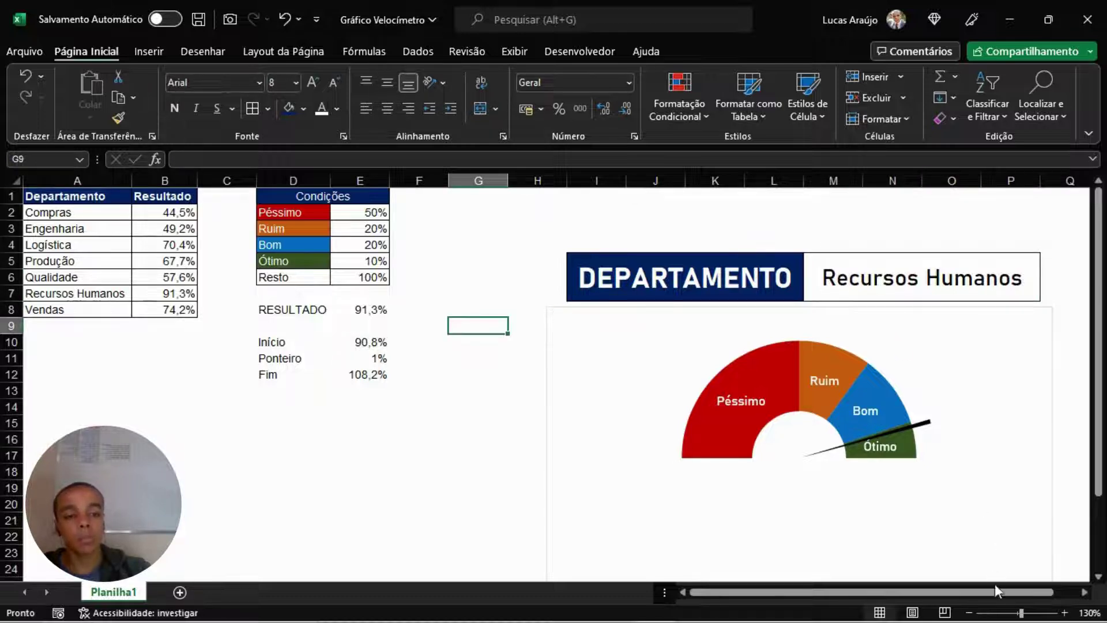
# Draw a rounded rectangle about 7.5 cm wide and 1.4 cm high below the Fim row and move it toward the gauge.
pyautogui.moveTo(988, 589); pyautogui.dragTo(1016, 591)
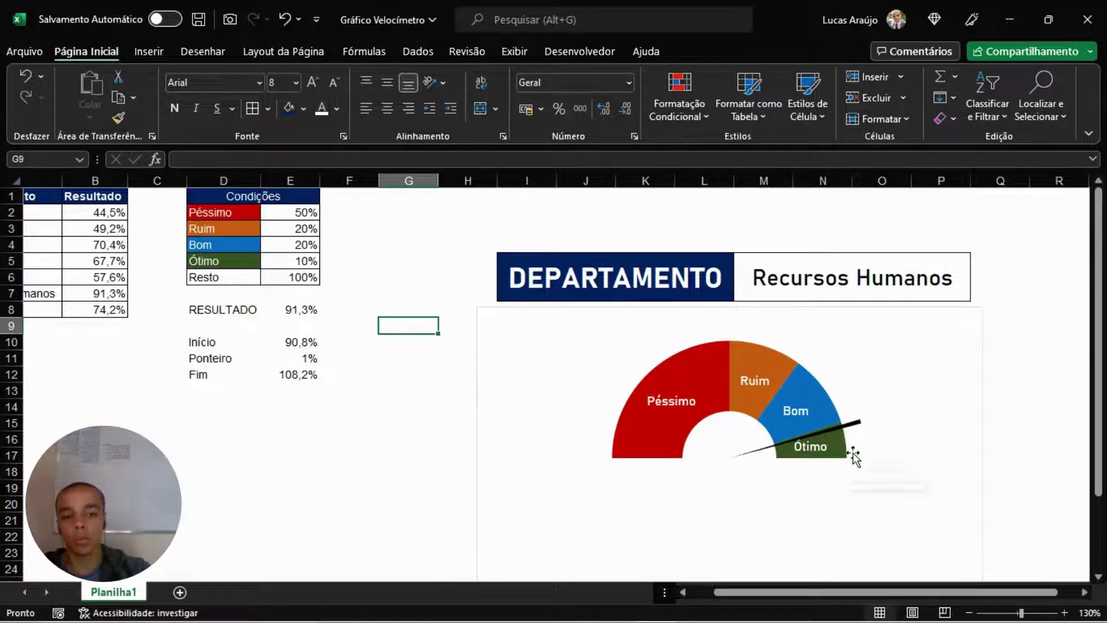
pyautogui.click(400, 396)
pyautogui.scroll(-1, 401, 372)
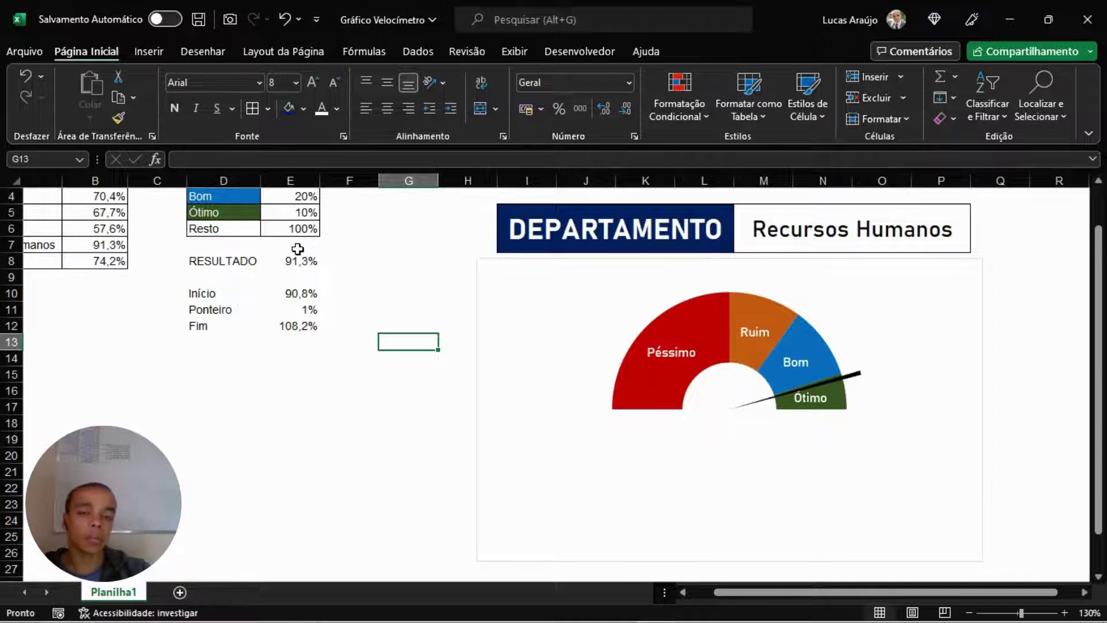
pyautogui.click(146, 54)
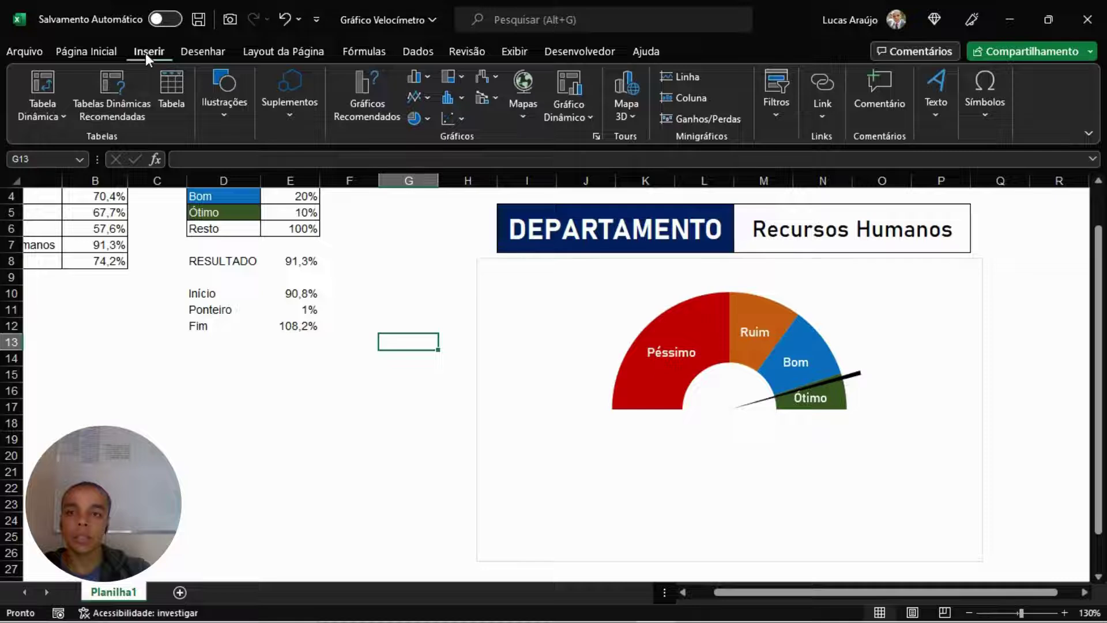
pyautogui.click(231, 106)
pyautogui.click(257, 167)
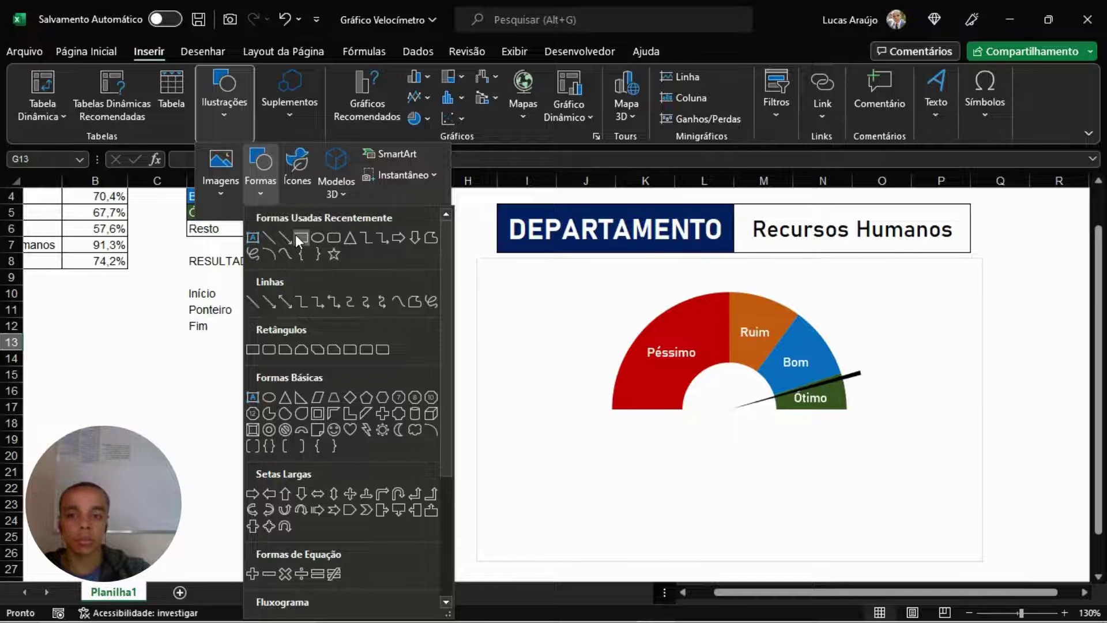
pyautogui.click(330, 240)
pyautogui.moveTo(169, 378)
pyautogui.mouseDown()
pyautogui.moveTo(316, 444)
pyautogui.moveTo(467, 443)
pyautogui.moveTo(469, 430)
pyautogui.mouseUp()
pyautogui.moveTo(395, 401); pyautogui.dragTo(414, 400)
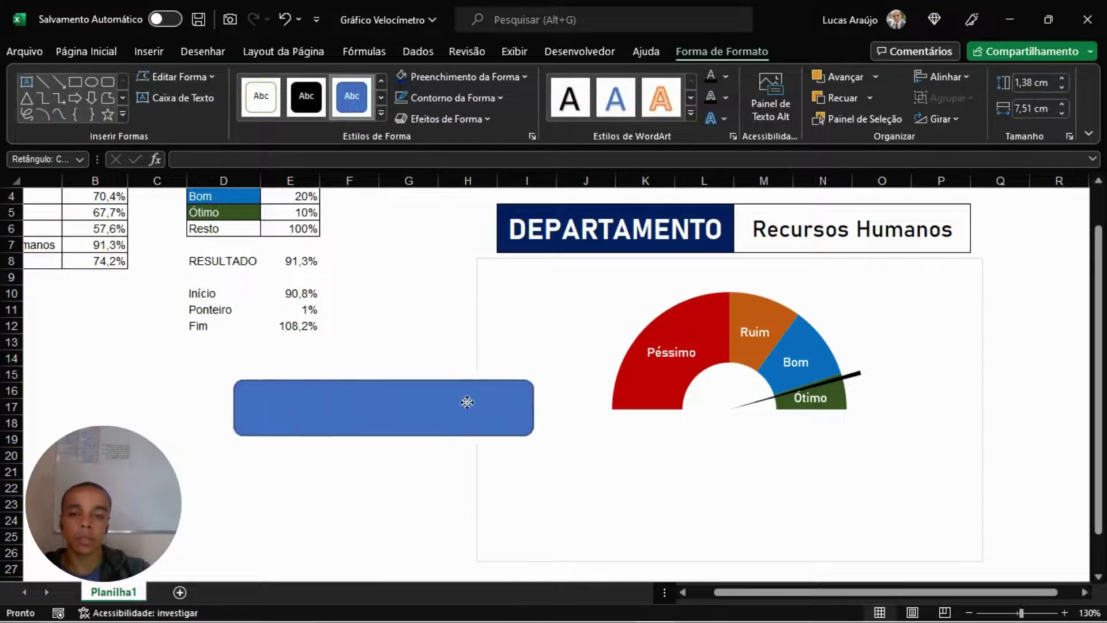